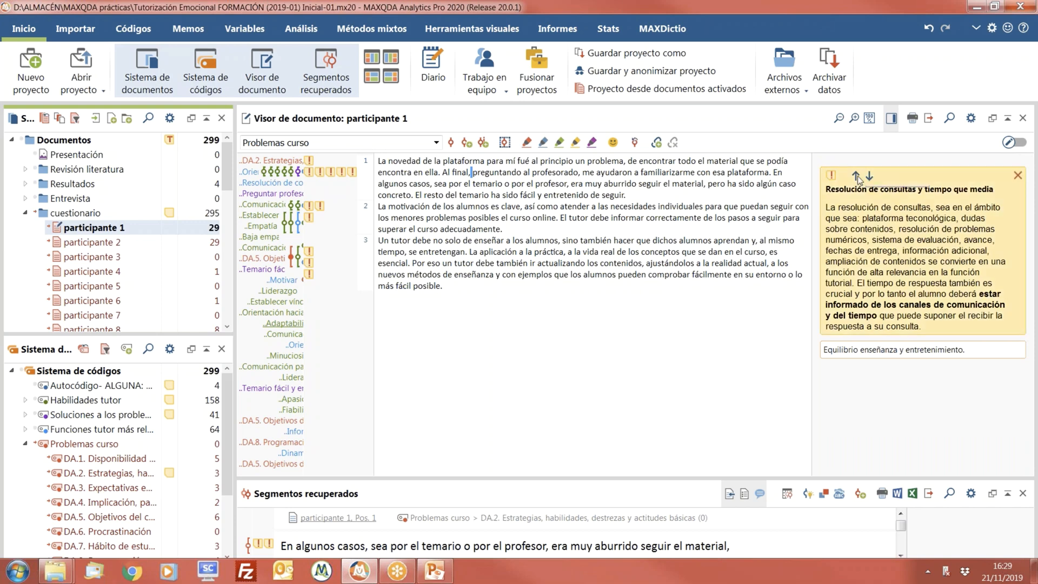
Step: Browse through the memos attached to participante 1 and bring up the memo functions
click(869, 176)
click(856, 177)
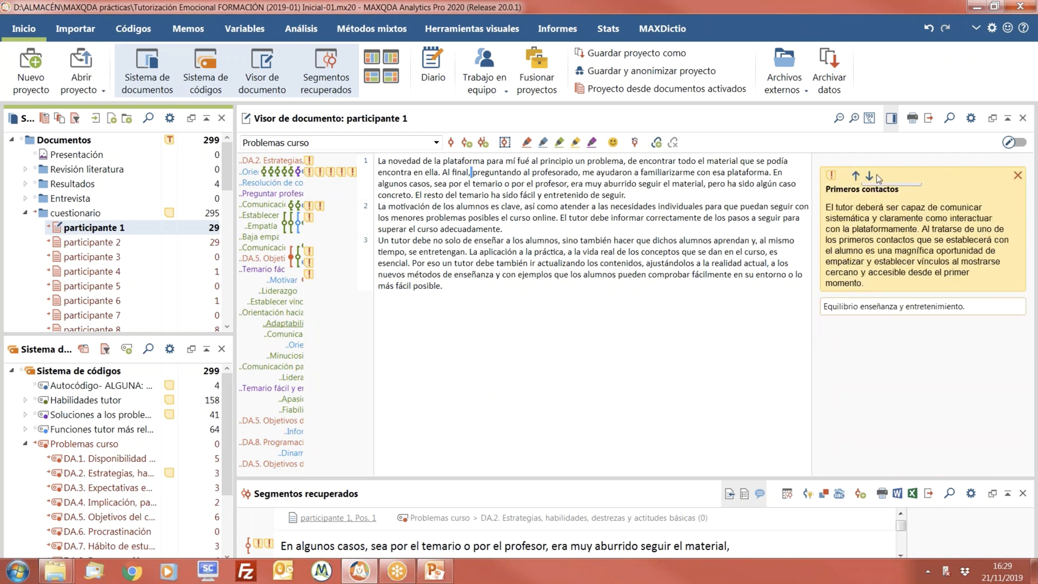
click(869, 176)
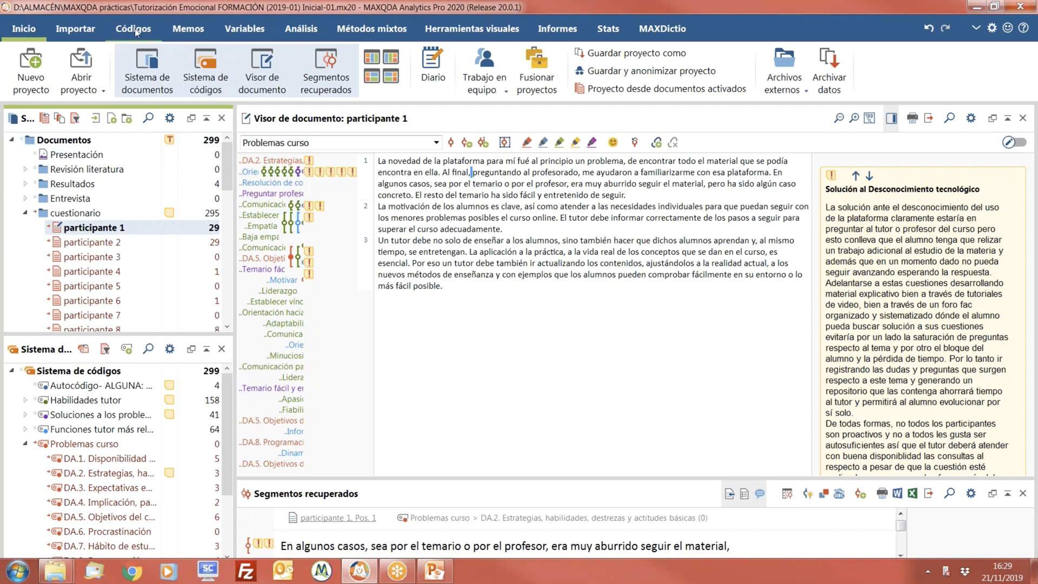
click(187, 31)
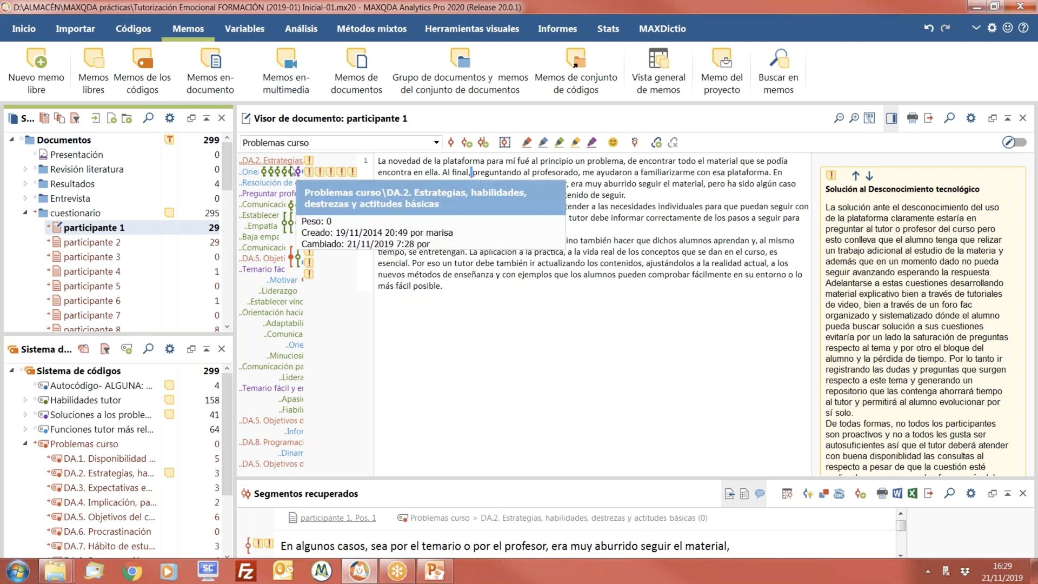
Step: Mark Sexo, Edad and Motivación as favourite document variables and enlarge the retrieved segments area to show them
click(253, 29)
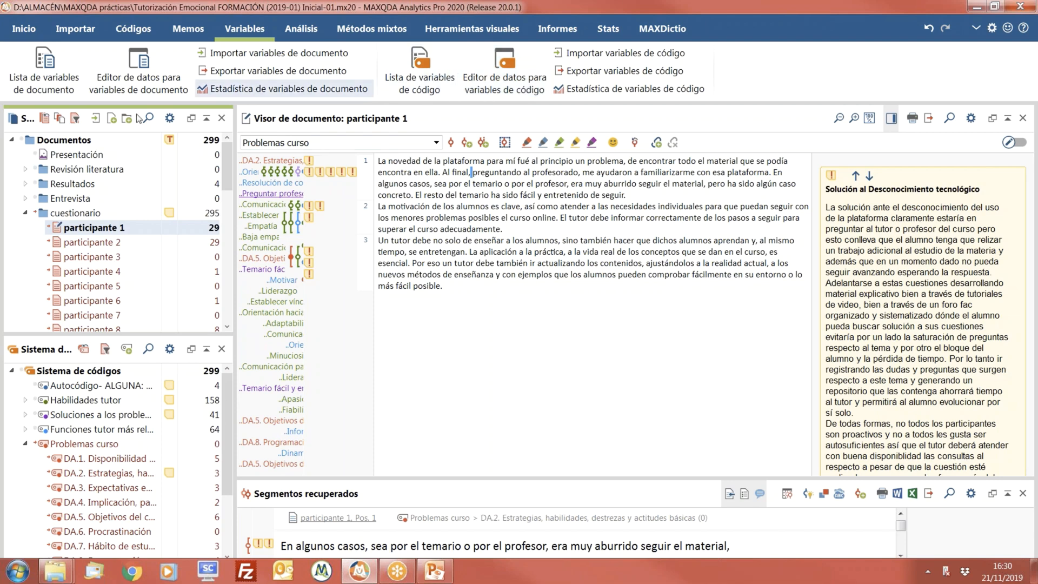
click(39, 88)
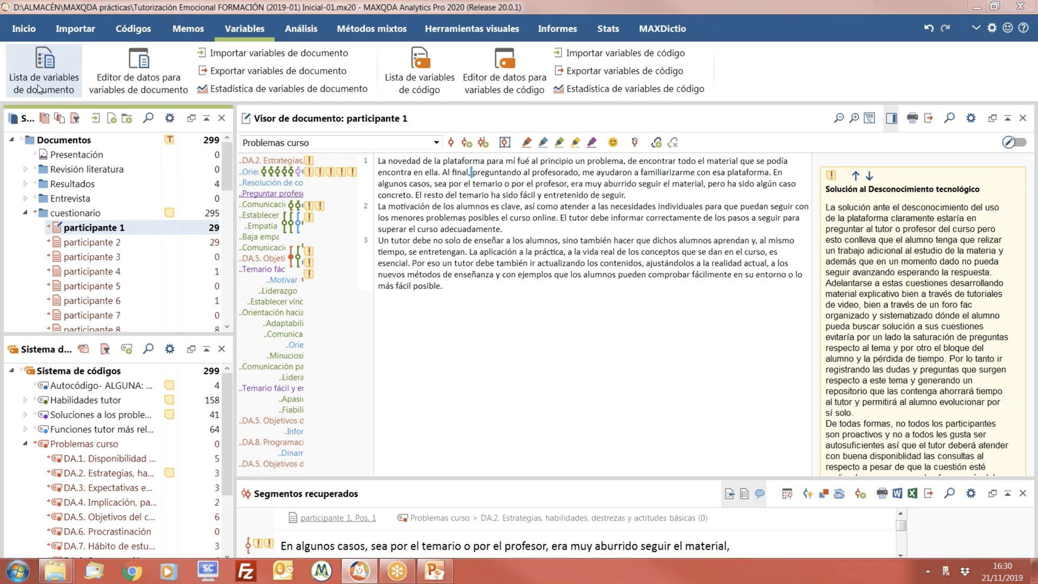
drag(298, 166, 359, 12)
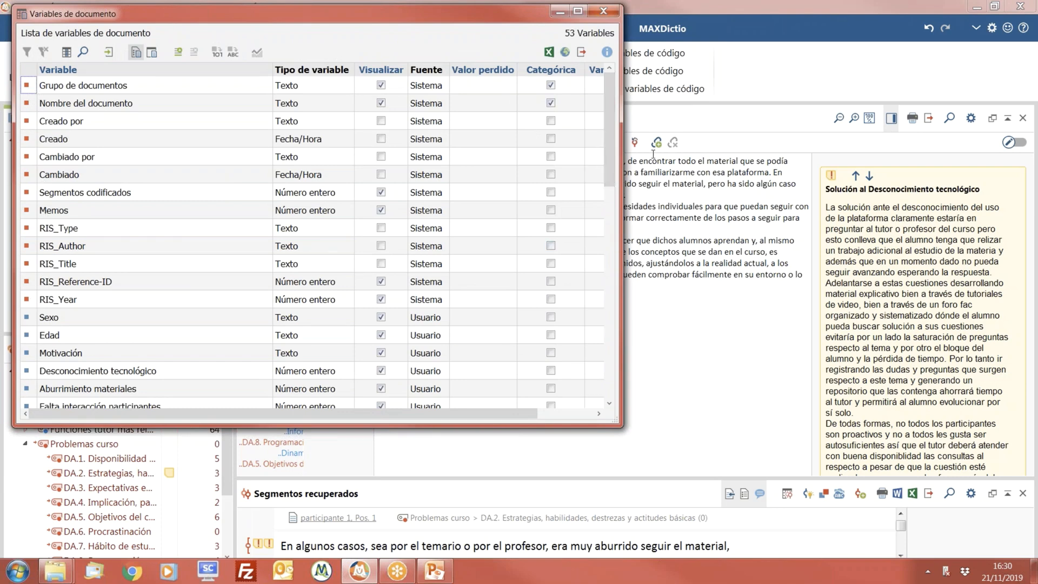
drag(610, 174, 609, 220)
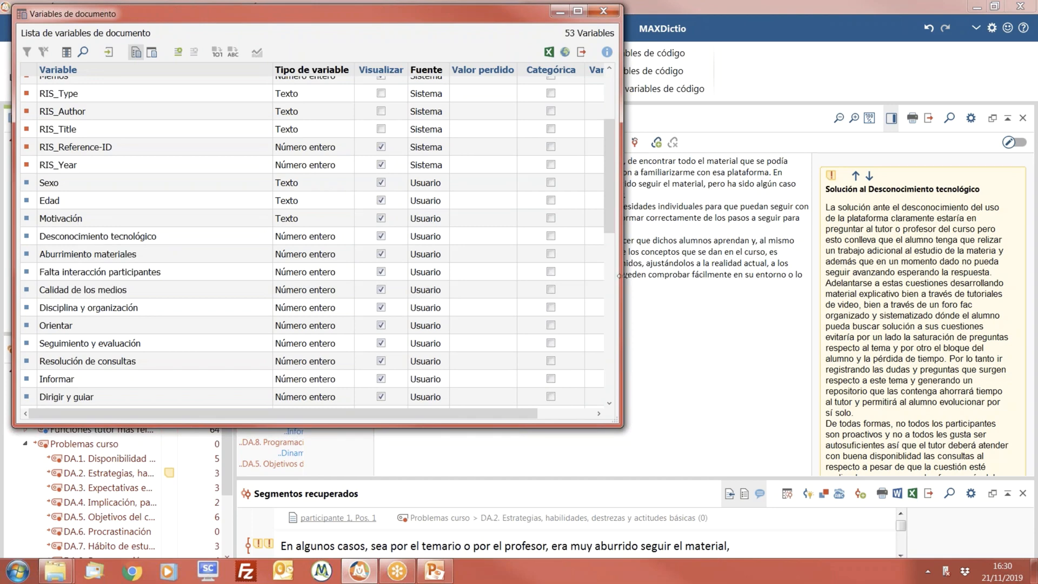
drag(622, 276, 760, 275)
click(627, 183)
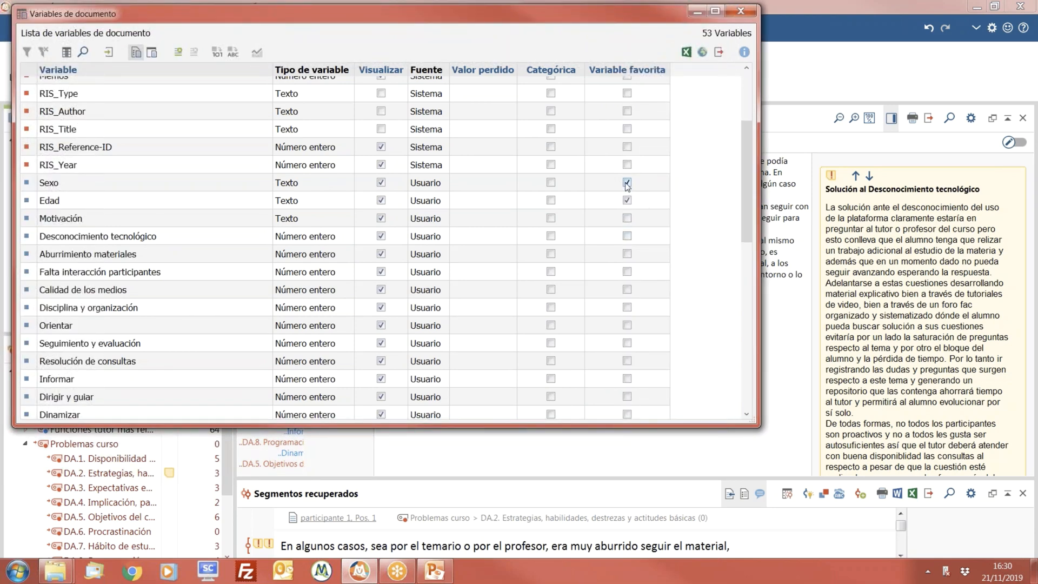
click(627, 200)
click(627, 219)
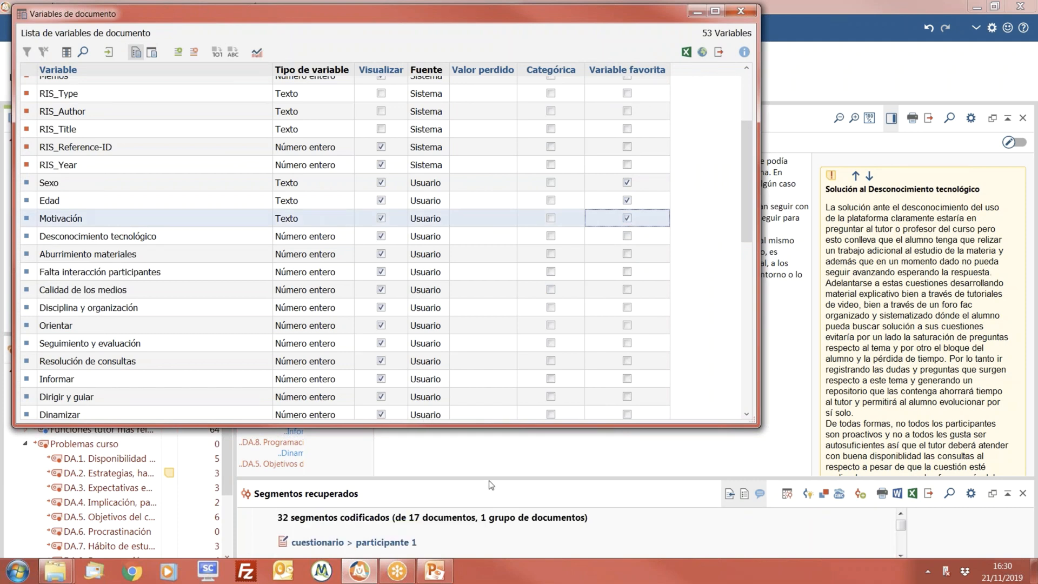
drag(489, 480, 491, 440)
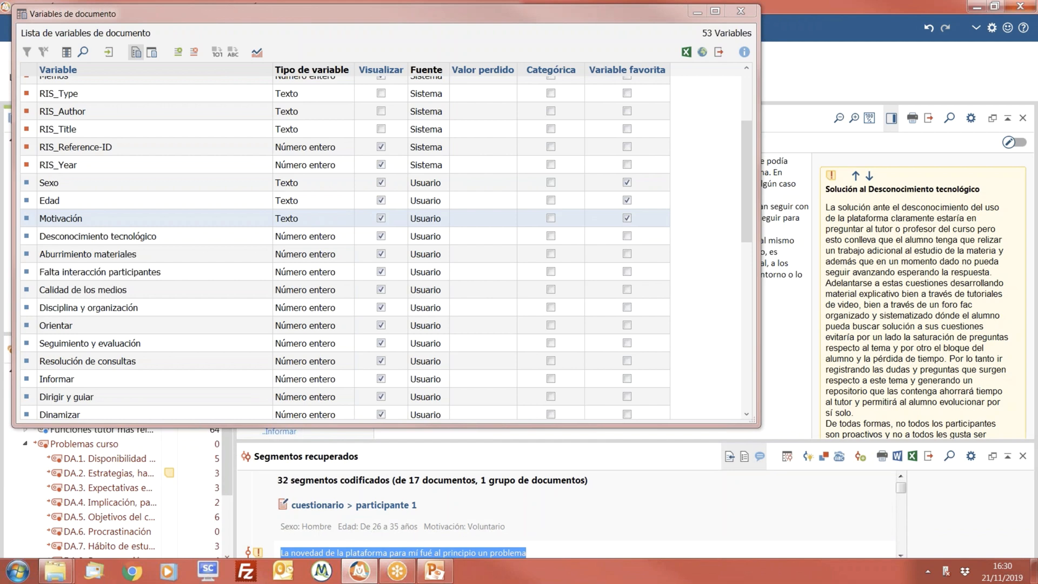
Step: Remove Sexo from the favourite document variables and close the variable list
click(627, 184)
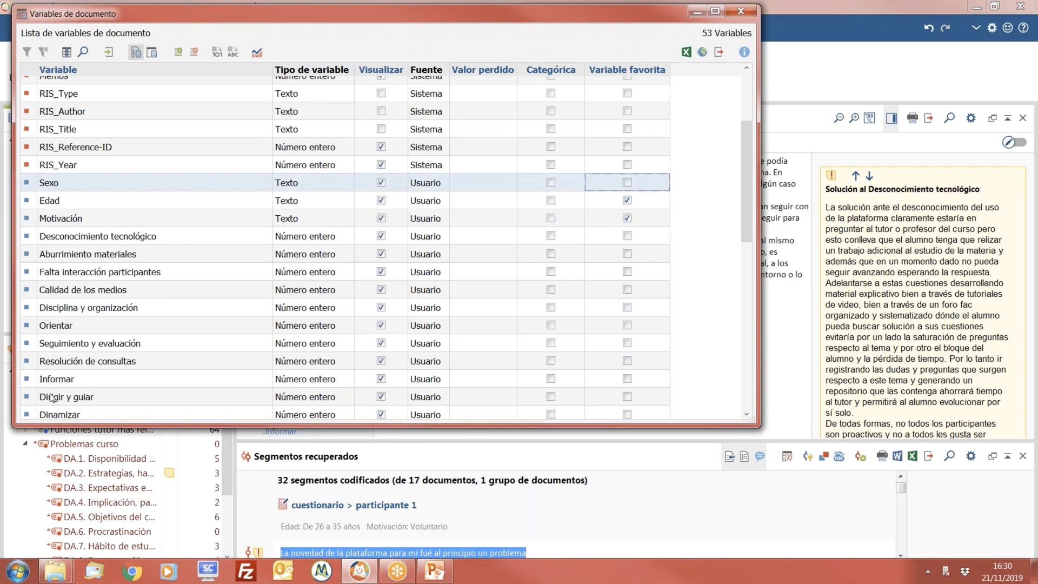
click(741, 10)
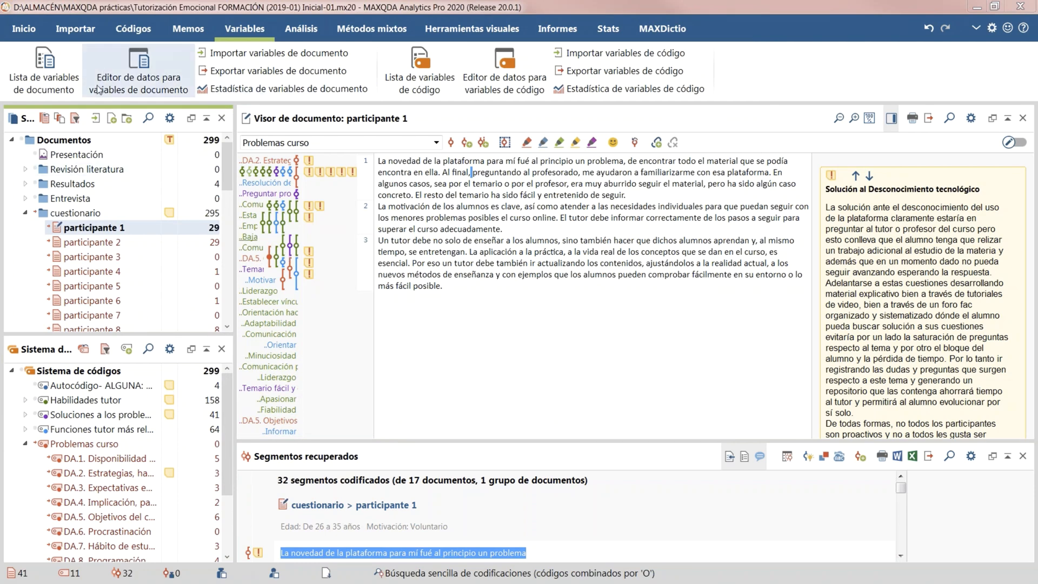
Step: Review the formats available for importing transcriptions
click(75, 29)
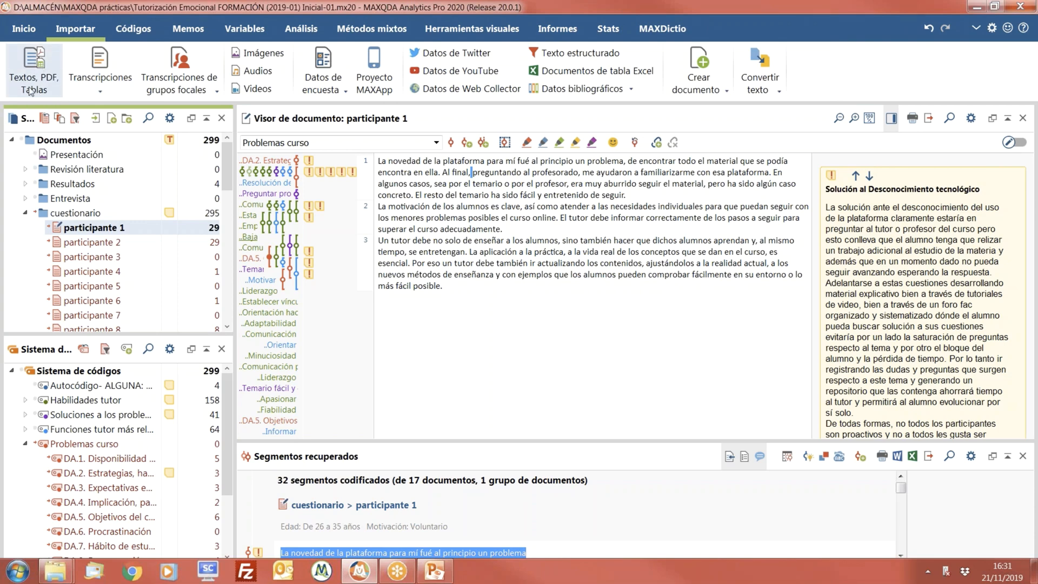
click(83, 93)
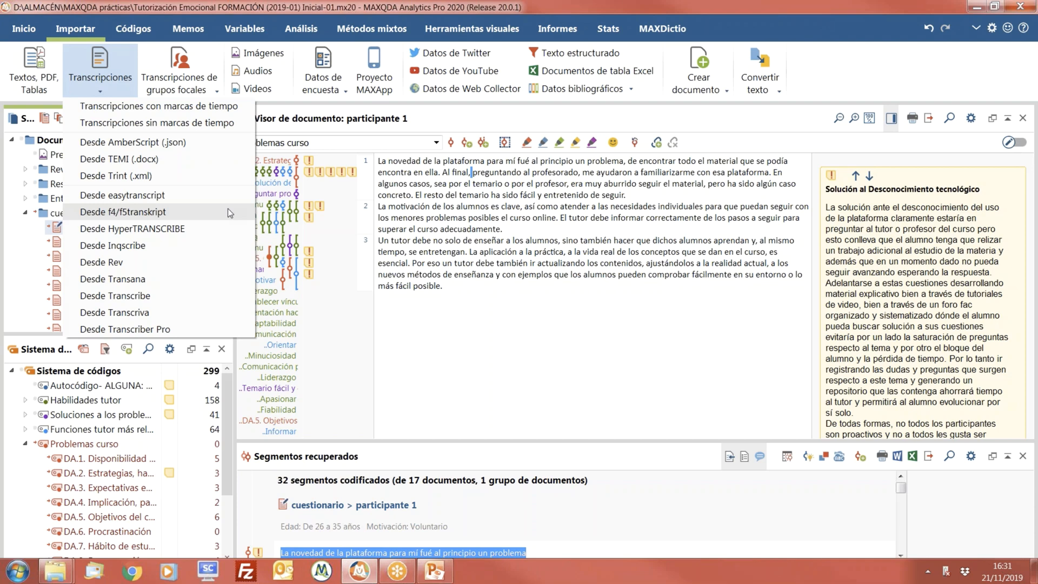
click(28, 217)
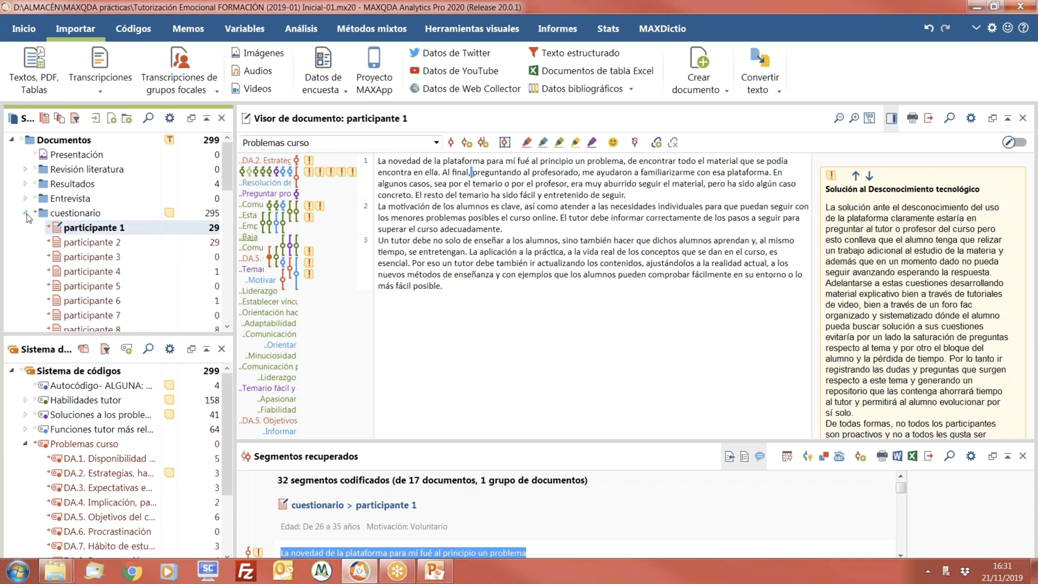
Step: Import the video Recursos_Humanos._Cortometrajes_por_la_Igualdad.-jpTMIa4njMY.mp4 into the project's documents, overwriting the existing external file
click(26, 214)
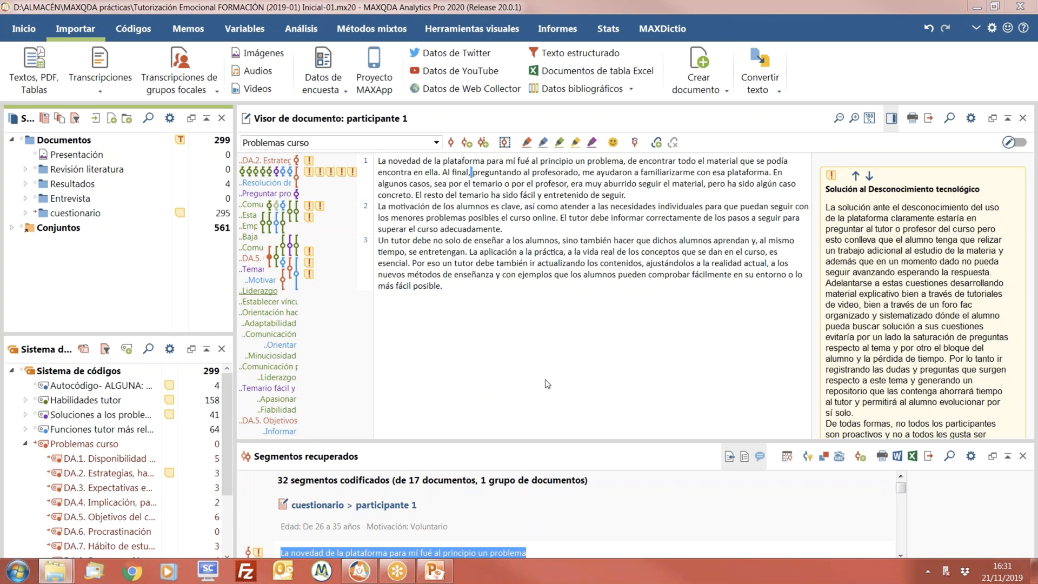
drag(141, 330, 136, 152)
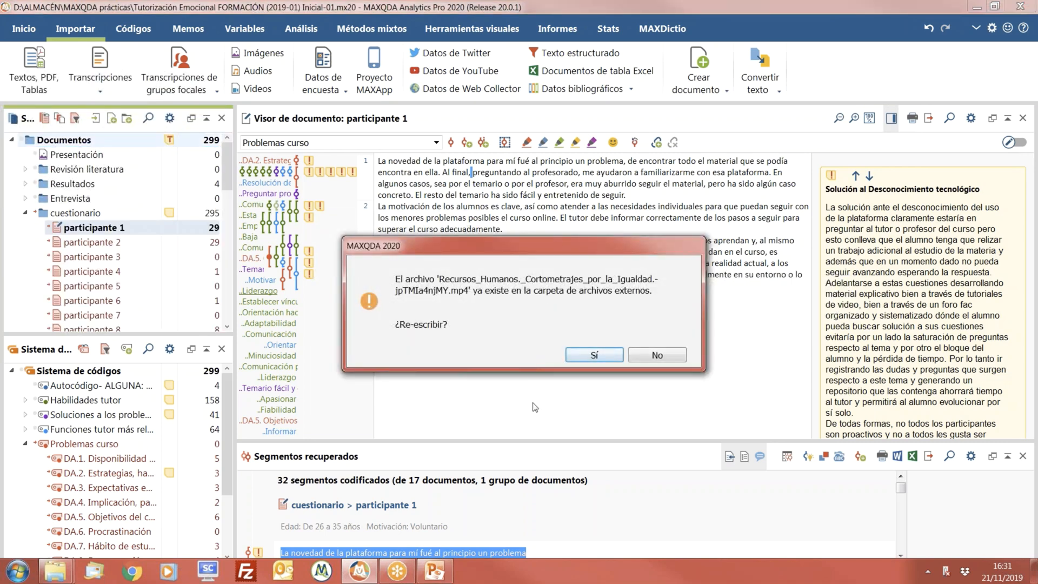
click(572, 355)
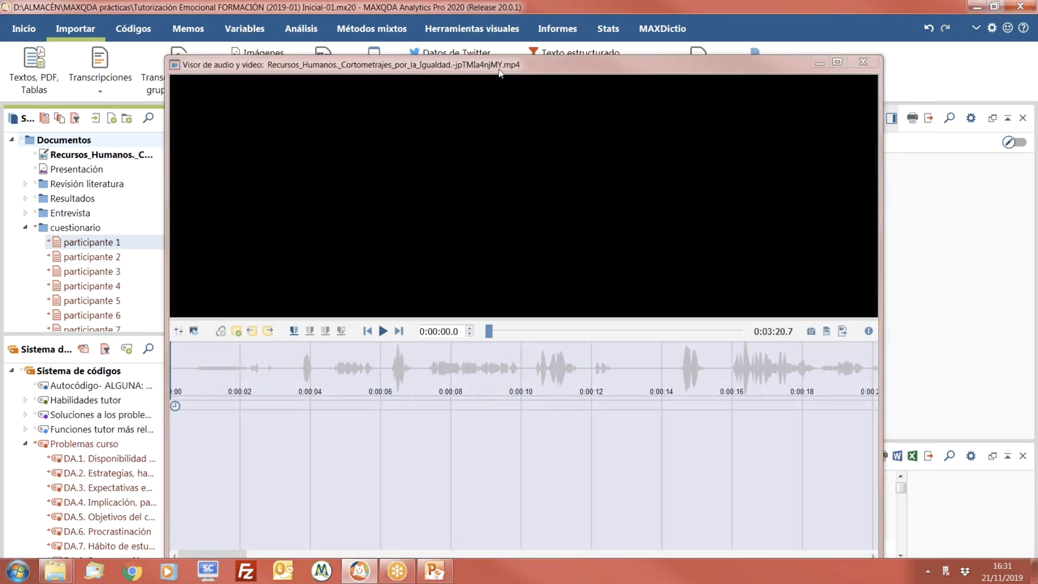
Step: Play about the first five seconds of the imported video, move the viewer aside and enlarge its picture area
click(382, 330)
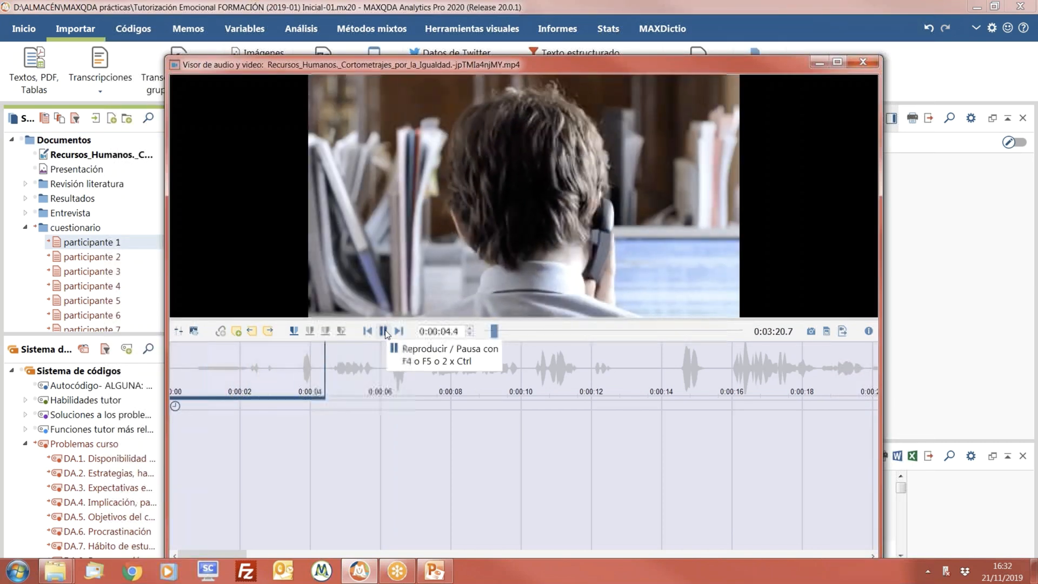
click(385, 332)
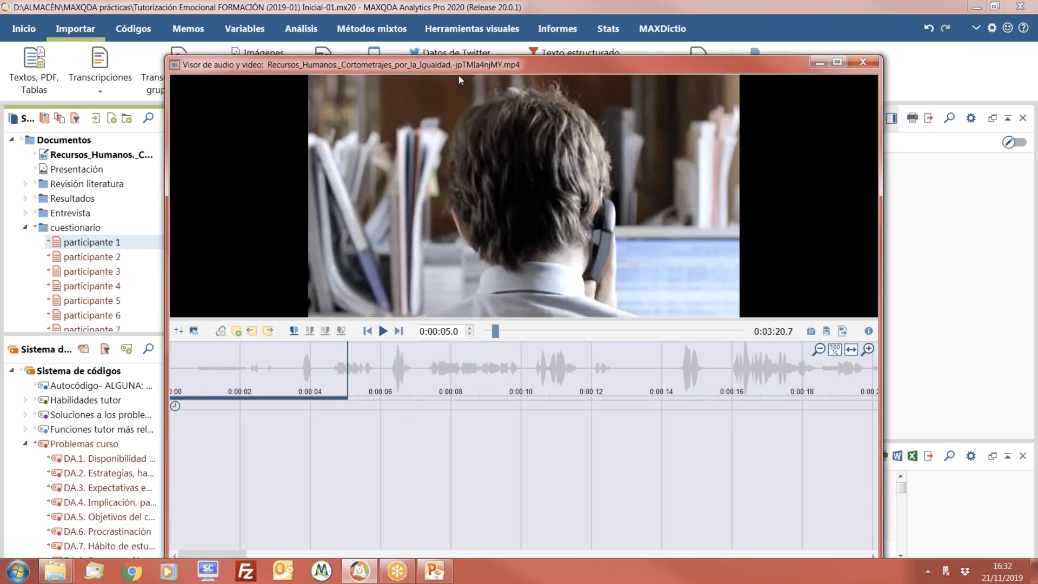
drag(443, 65, 591, 17)
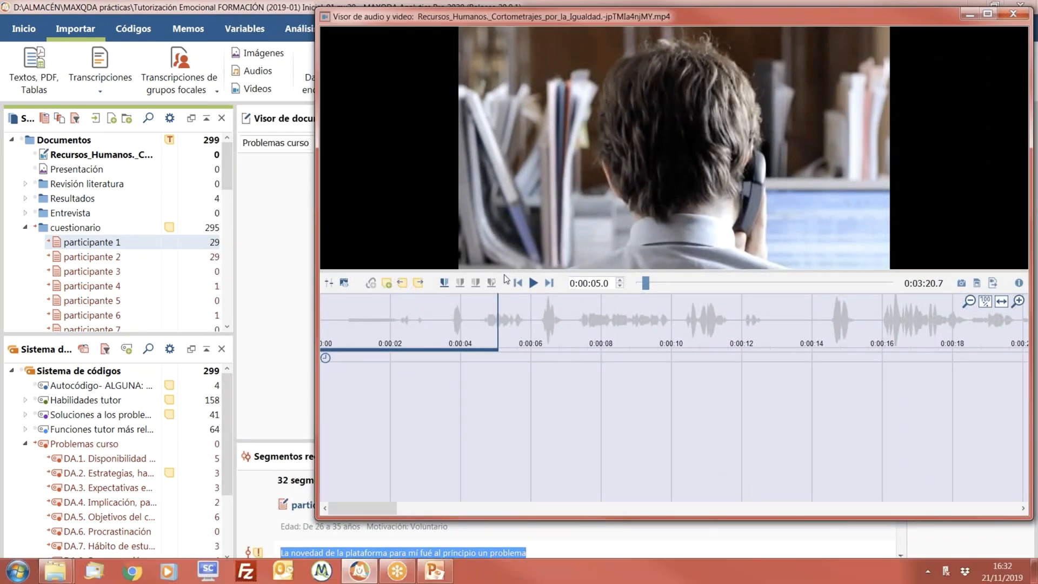
drag(506, 275, 506, 389)
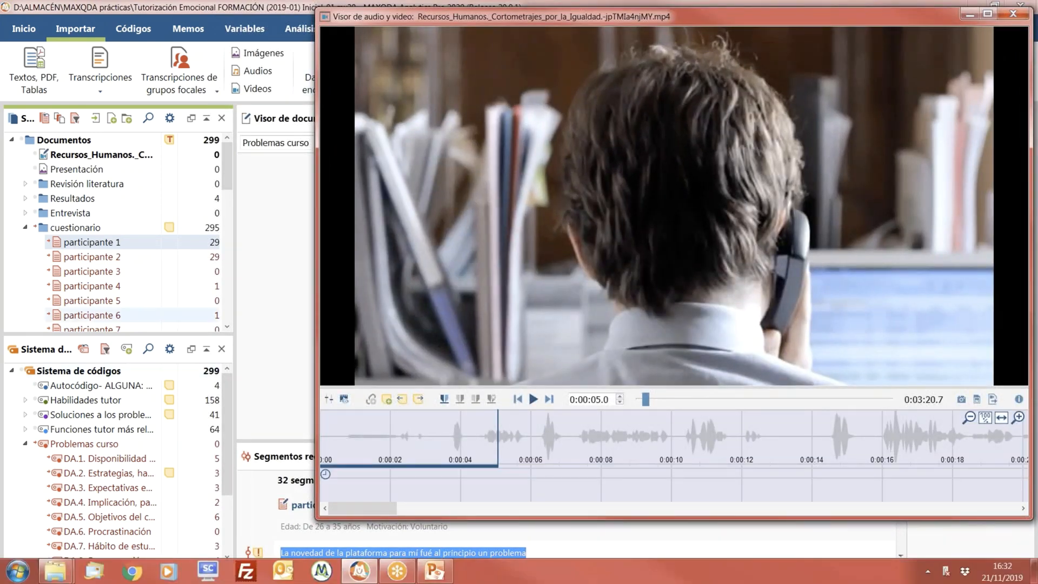
Step: Start transcribing the imported video with automatic speaker change labelled "Pregunta:" and "Respuesta:", and leave transcription mode
right_click(67, 160)
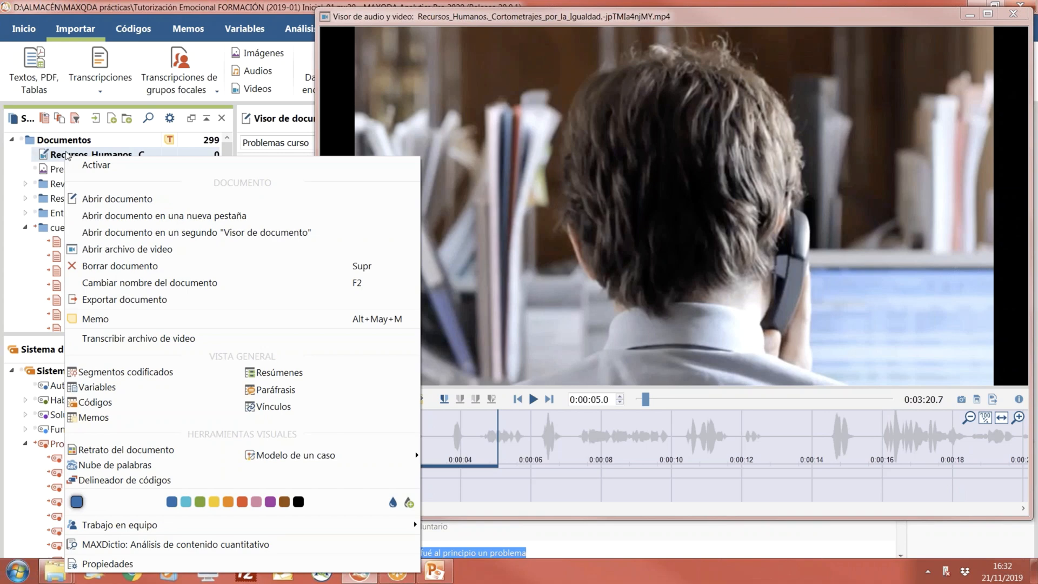
click(147, 341)
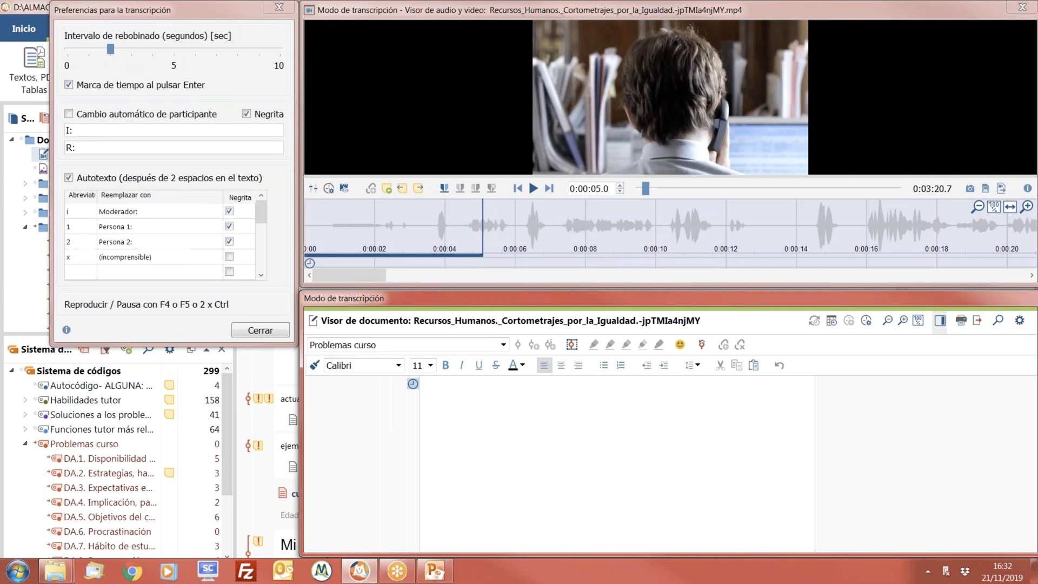
click(76, 118)
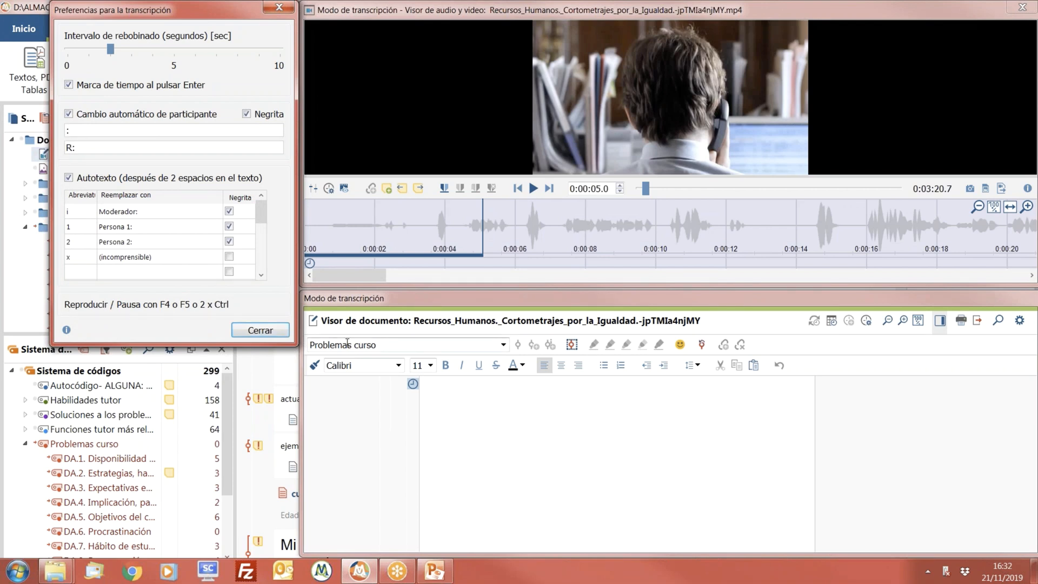
text(egunta)
text(espuesta)
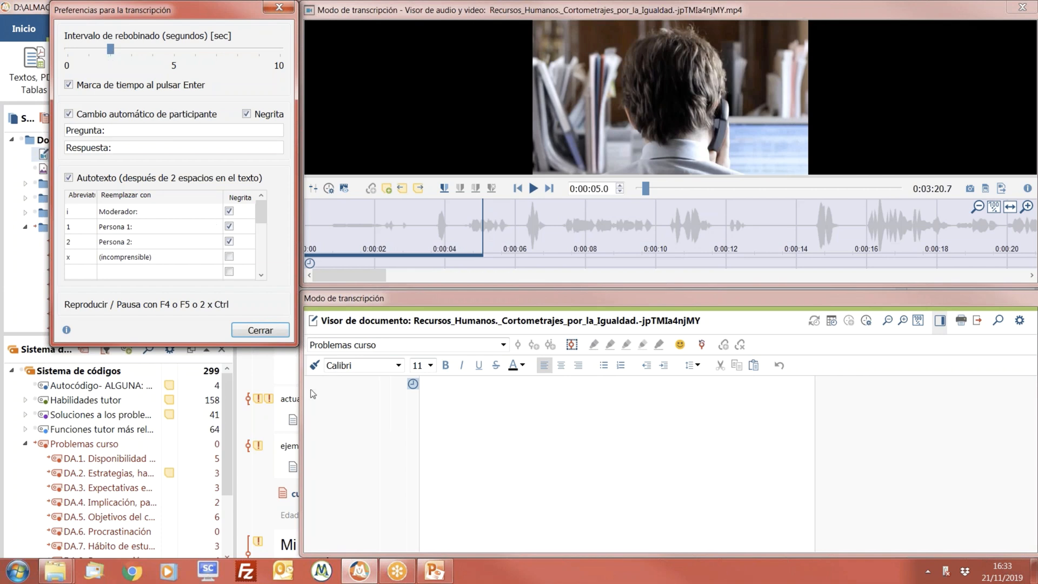
click(273, 332)
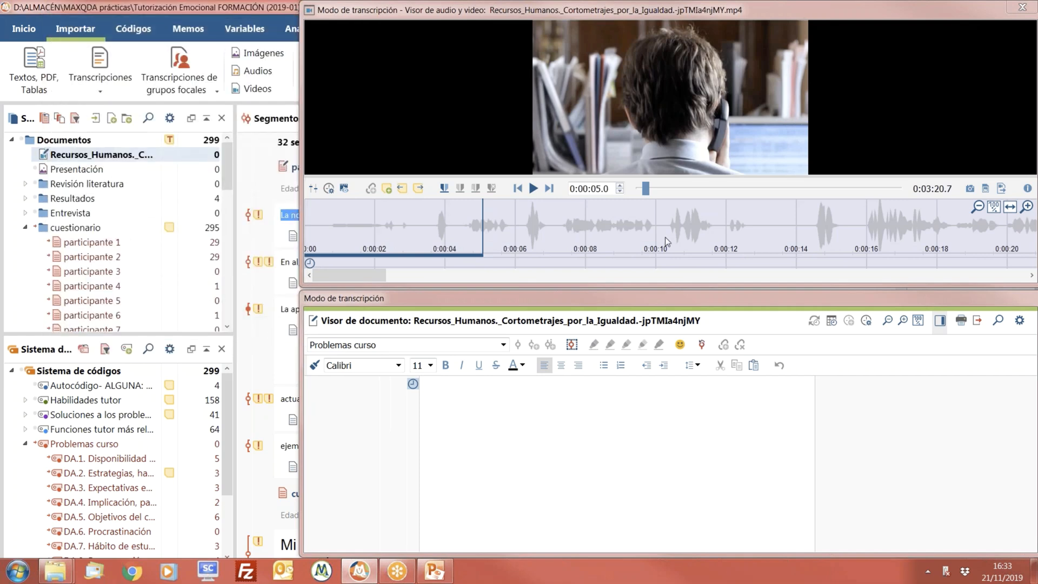
click(1022, 14)
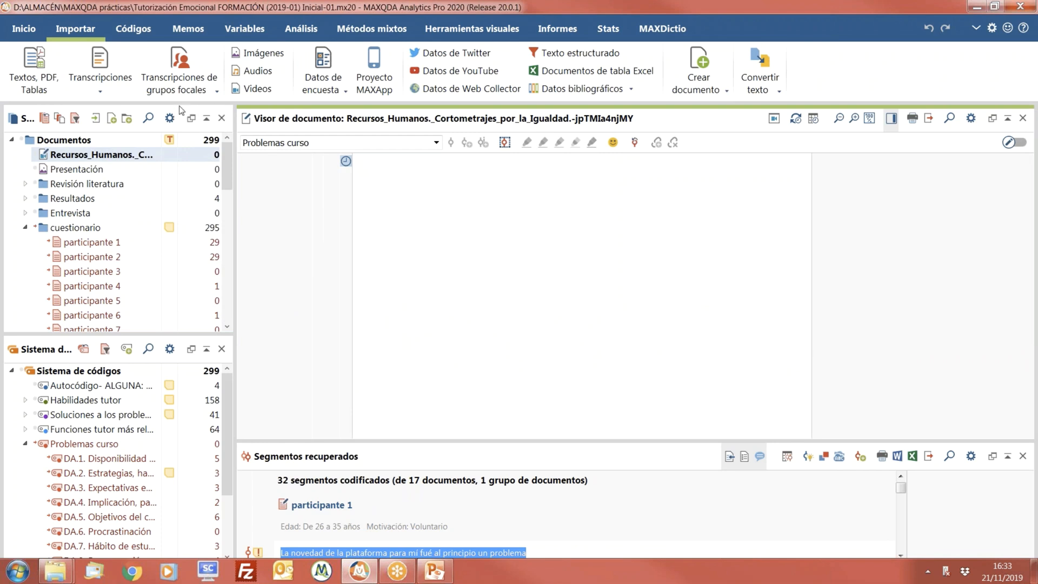
Step: Check which external transcription programs and services offer files that can be imported
click(98, 101)
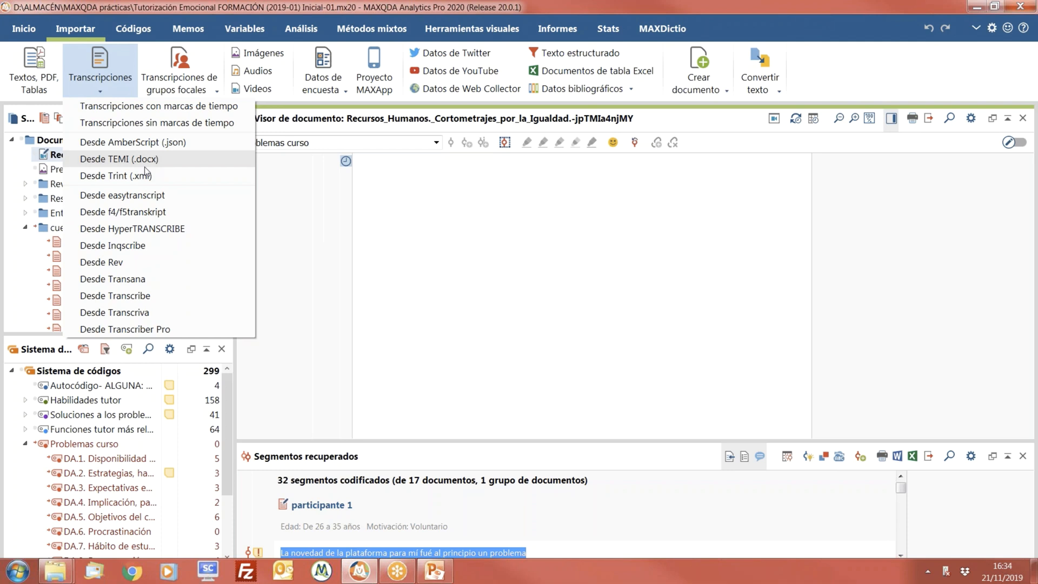
click(119, 10)
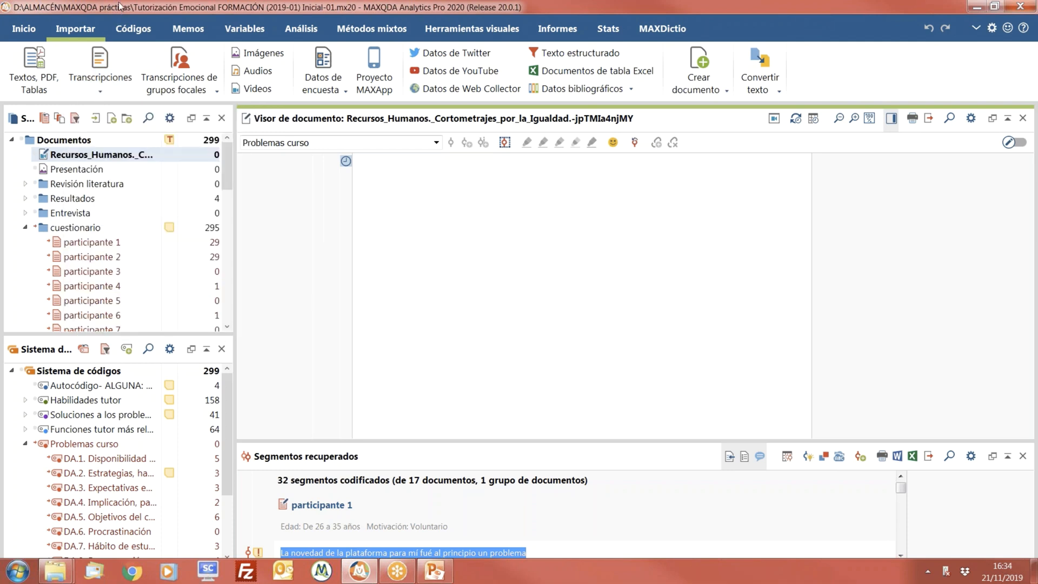
click(436, 572)
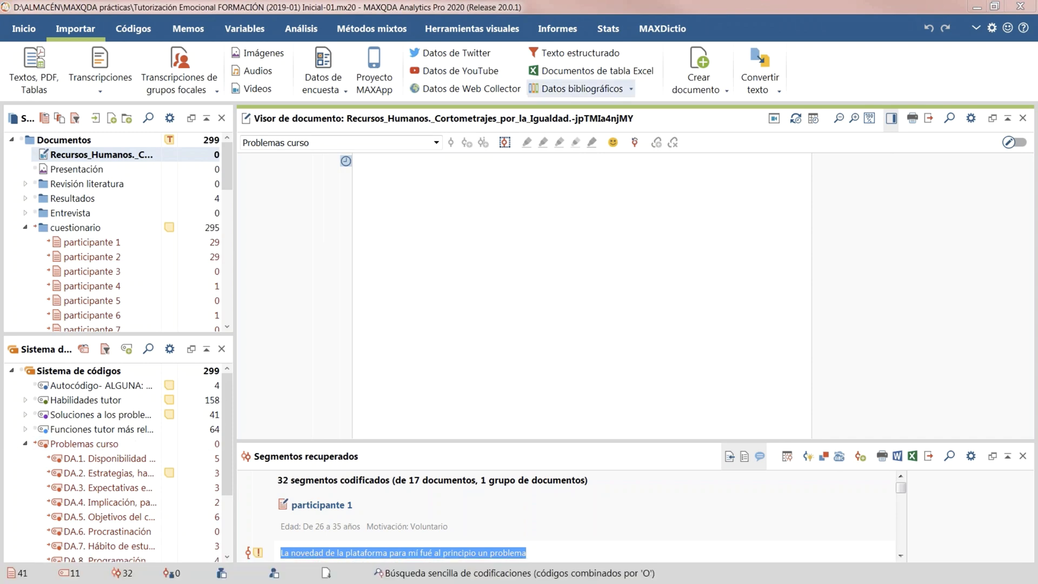
Step: Display participante 1 from the cuestionario group and enlarge the document viewer to show its full memo
drag(476, 441, 495, 320)
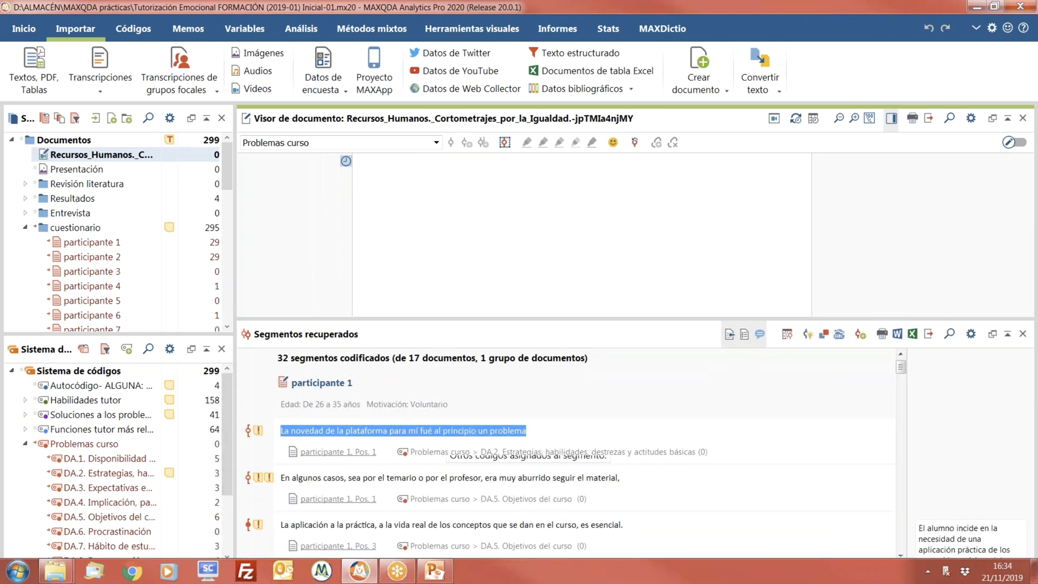
click(903, 368)
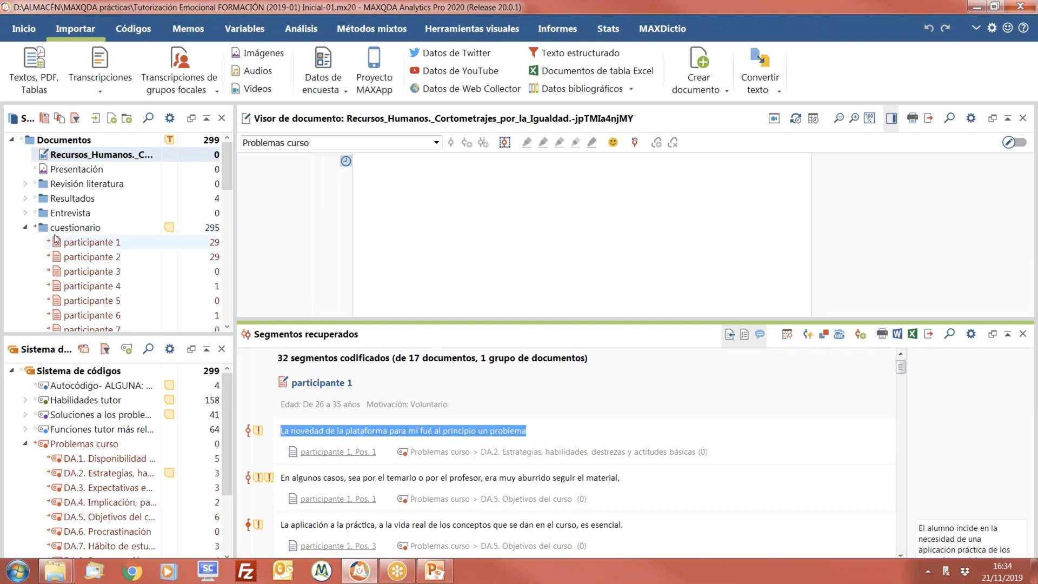
click(71, 245)
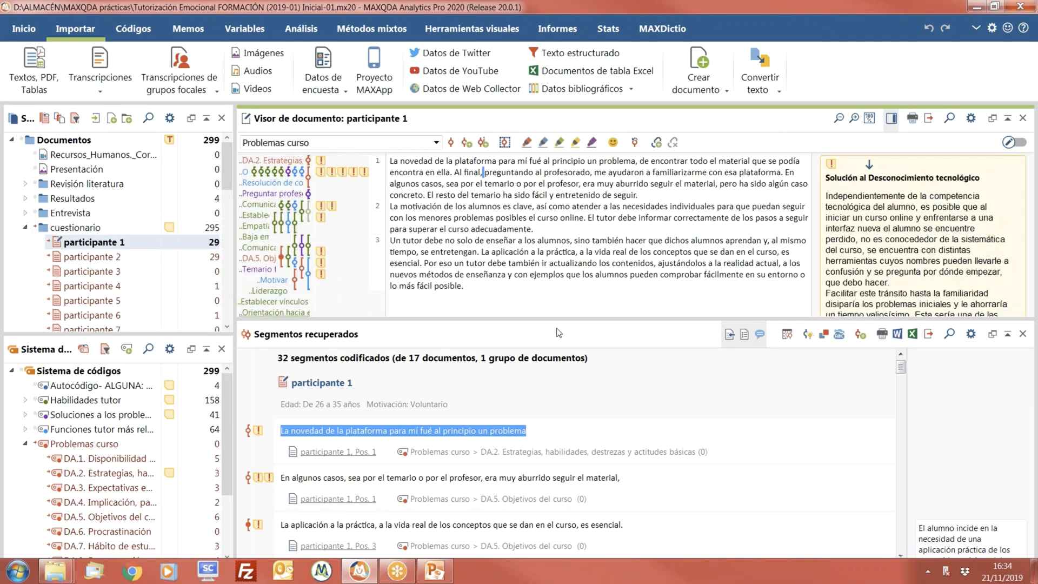
drag(559, 324, 555, 433)
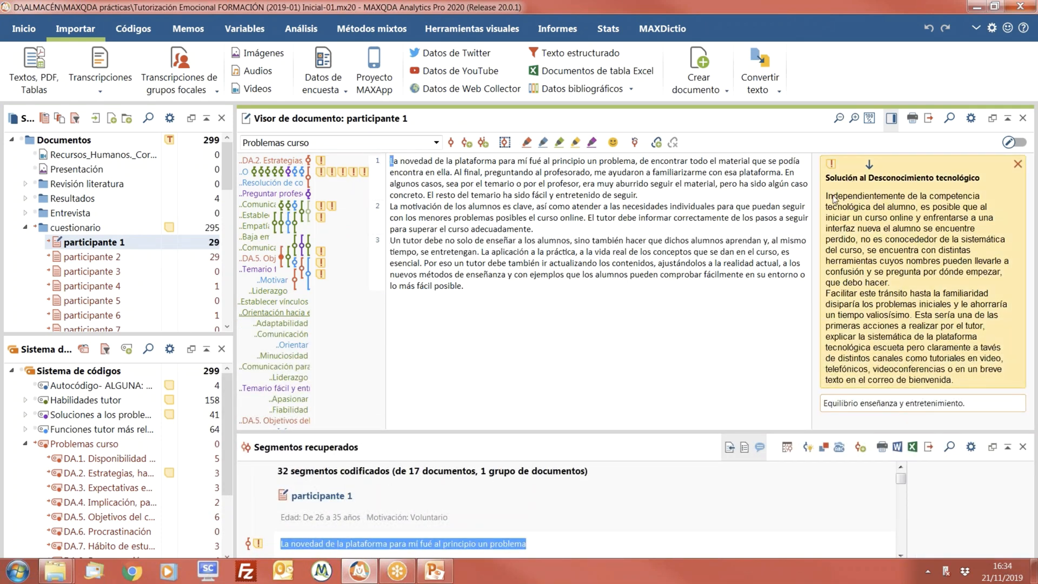
Step: Enlarge the text of participante 1 in the document viewer and toggle the memo sidebar off and on again
click(602, 392)
scroll(597, 378, up, 3)
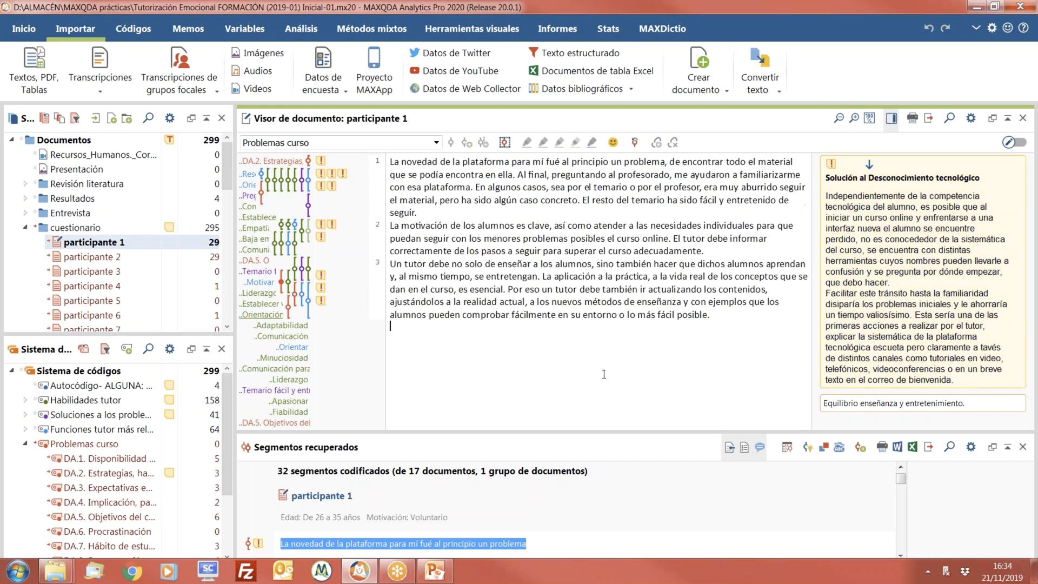
click(891, 119)
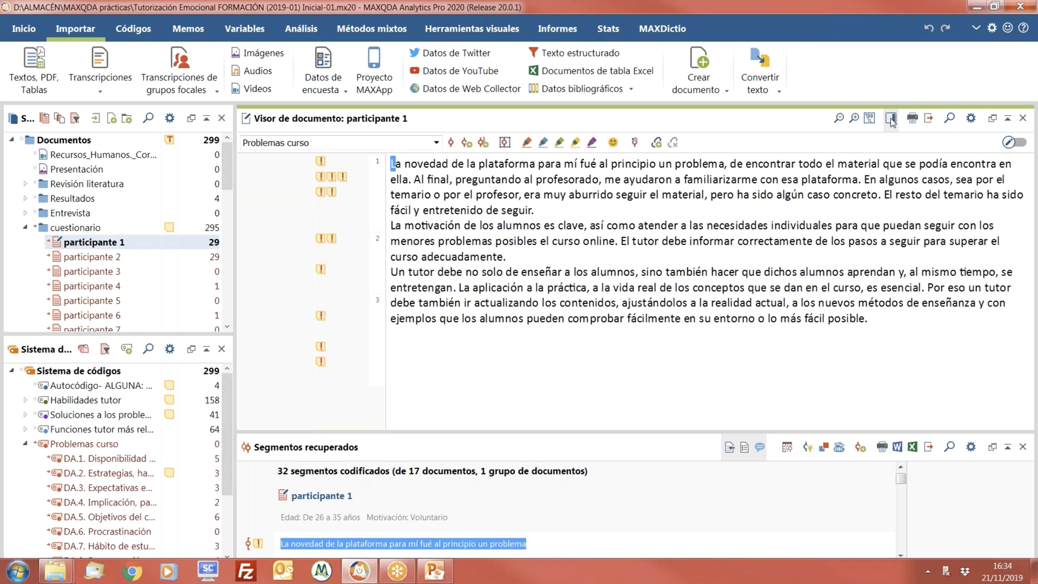
click(891, 119)
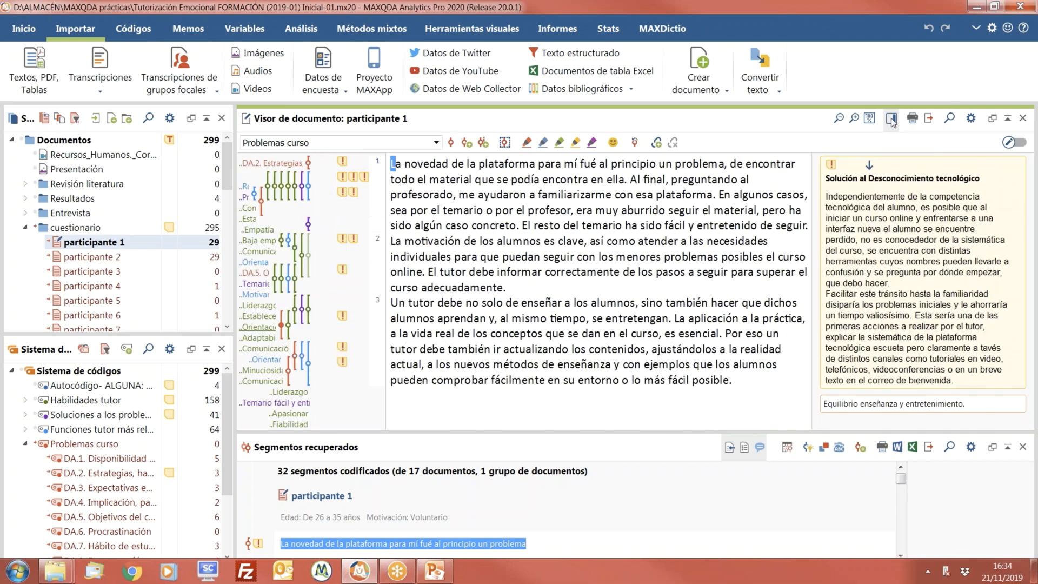
Step: Check the document viewer's settings for copying segments with source information, the side of the coding stripes and the quick list's code limit
click(971, 119)
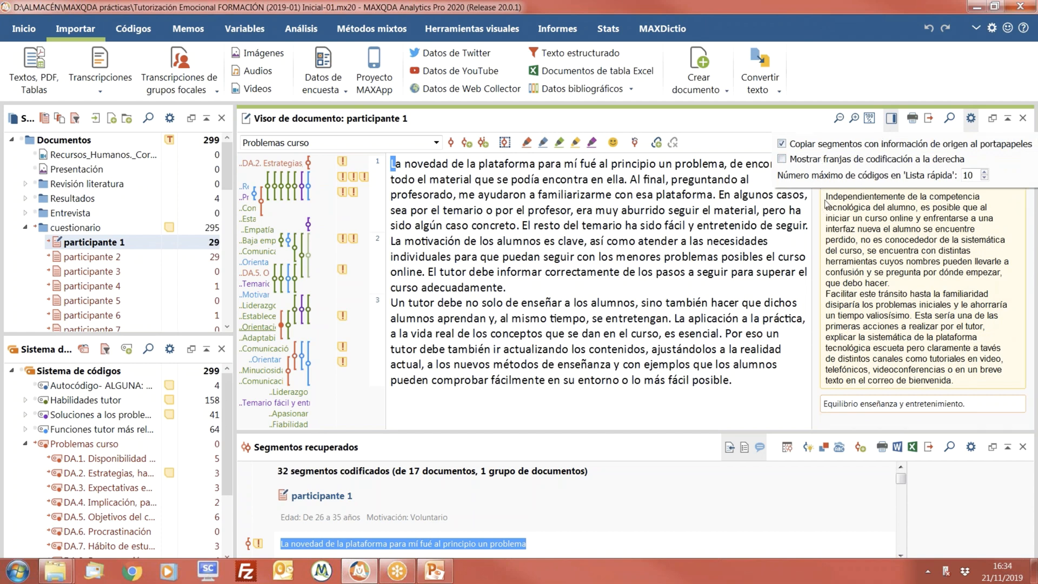
click(726, 128)
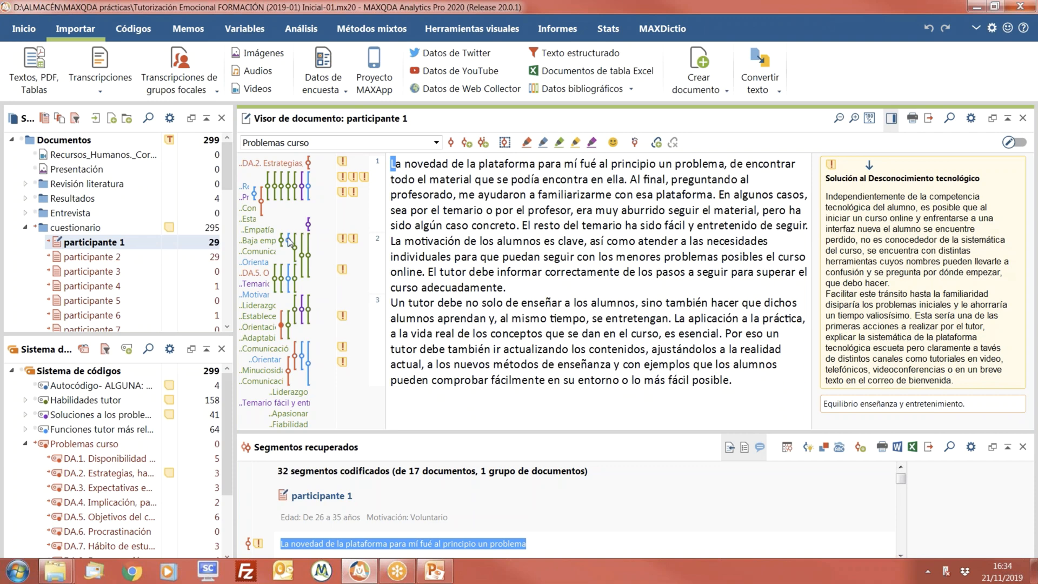
click(563, 286)
click(860, 187)
click(971, 120)
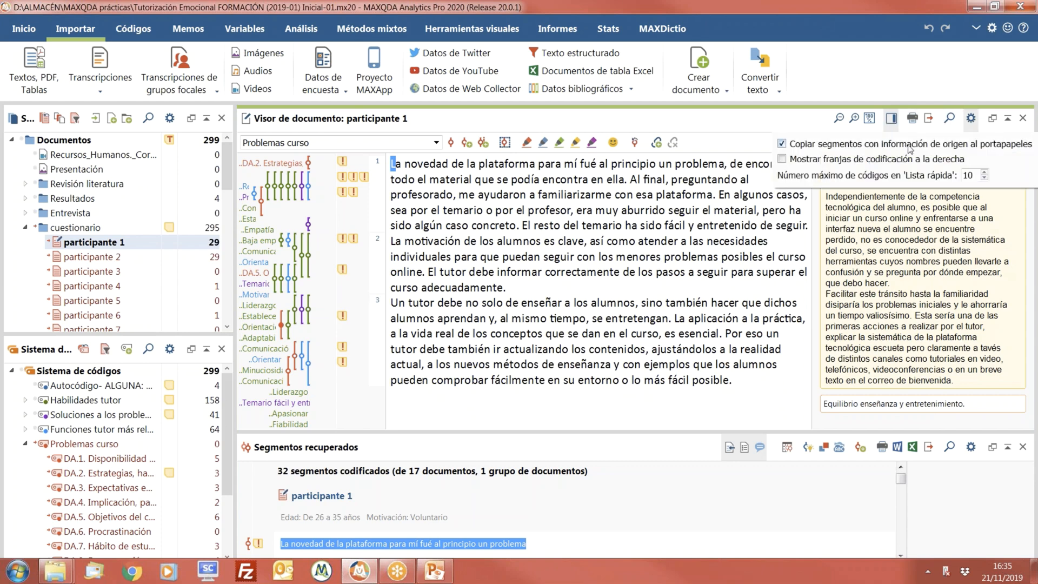
click(424, 317)
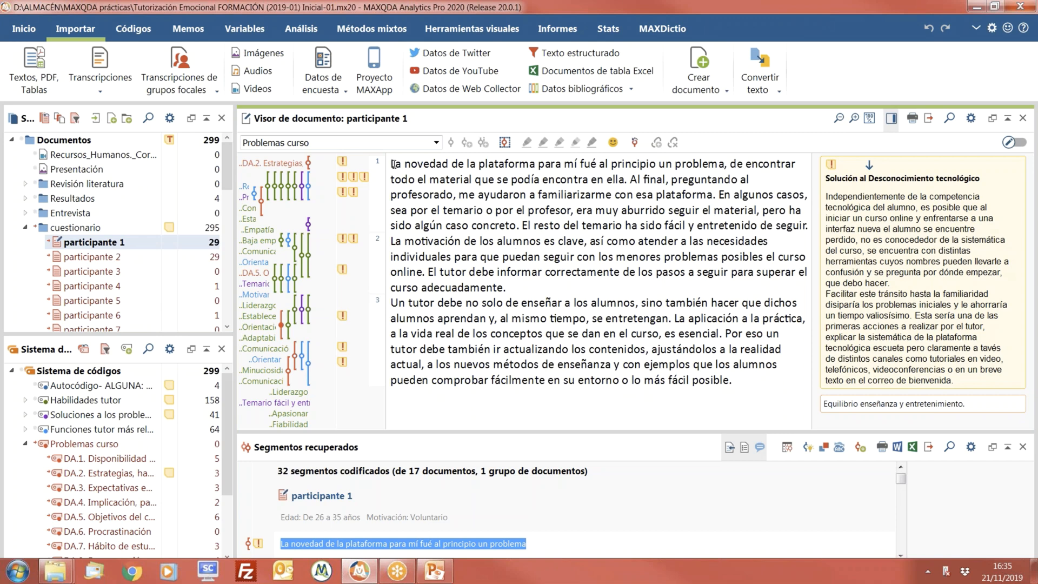
Step: Try open coding mode on the opening sentences of participante 1, expanding the code memo and segment comment fields, and cancel the coding
drag(393, 164, 718, 200)
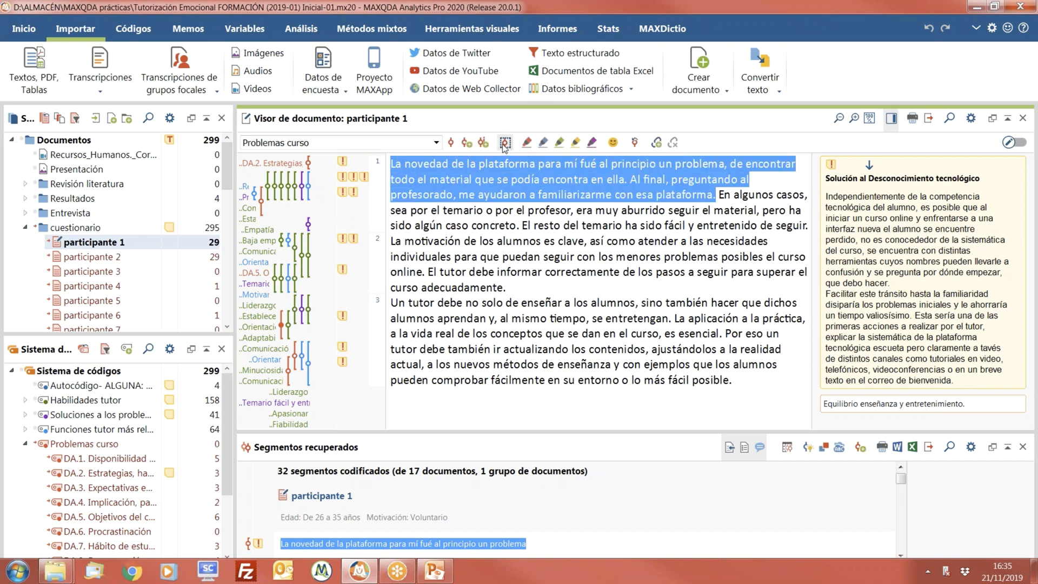
drag(392, 164, 670, 183)
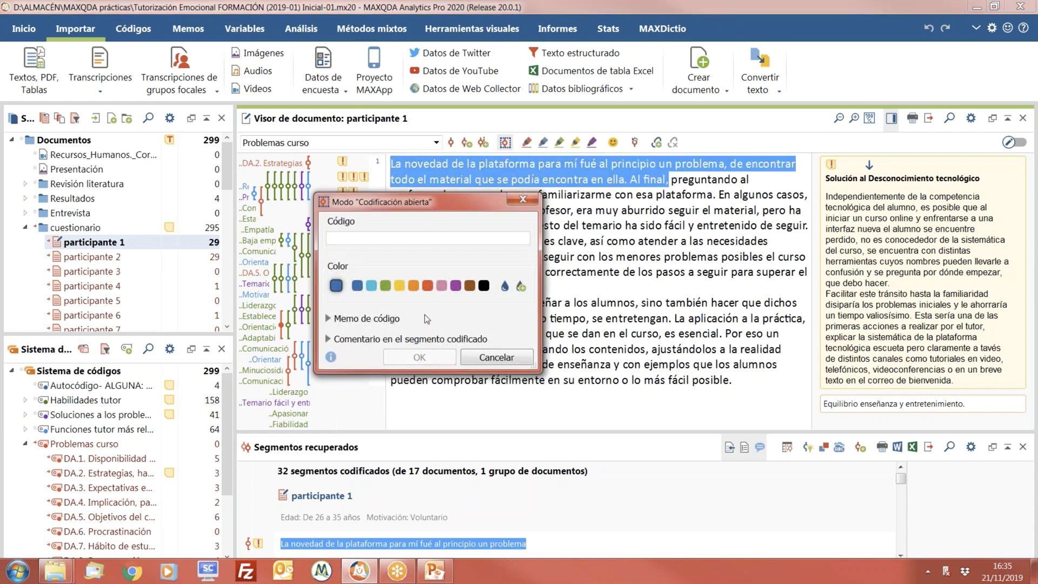
drag(394, 215, 511, 227)
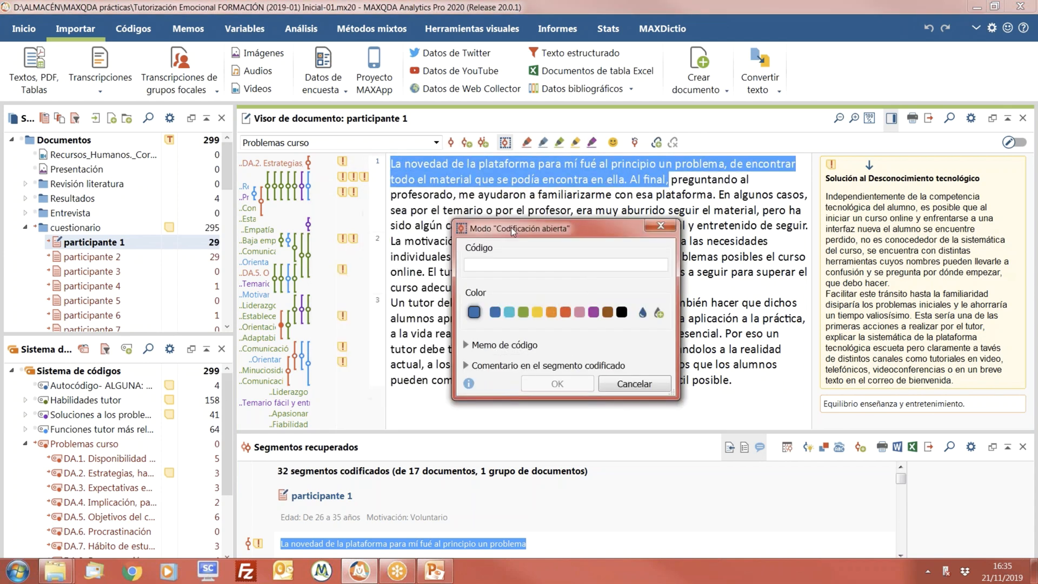
click(466, 366)
click(466, 345)
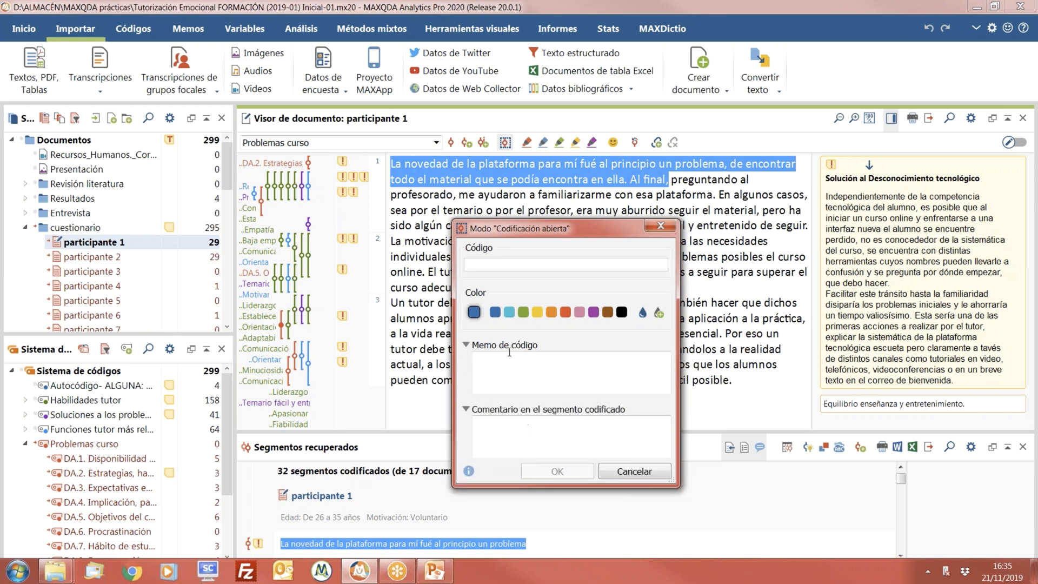
click(611, 468)
Step: Try open coding on the beginning and end of paragraph 3, cancelling the coding each time
drag(391, 303, 587, 321)
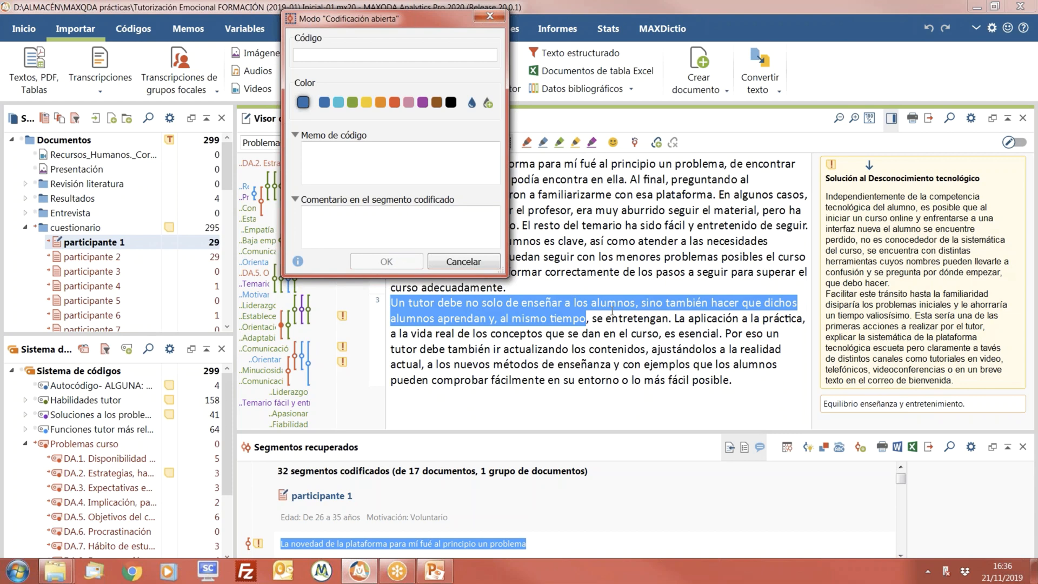
click(462, 264)
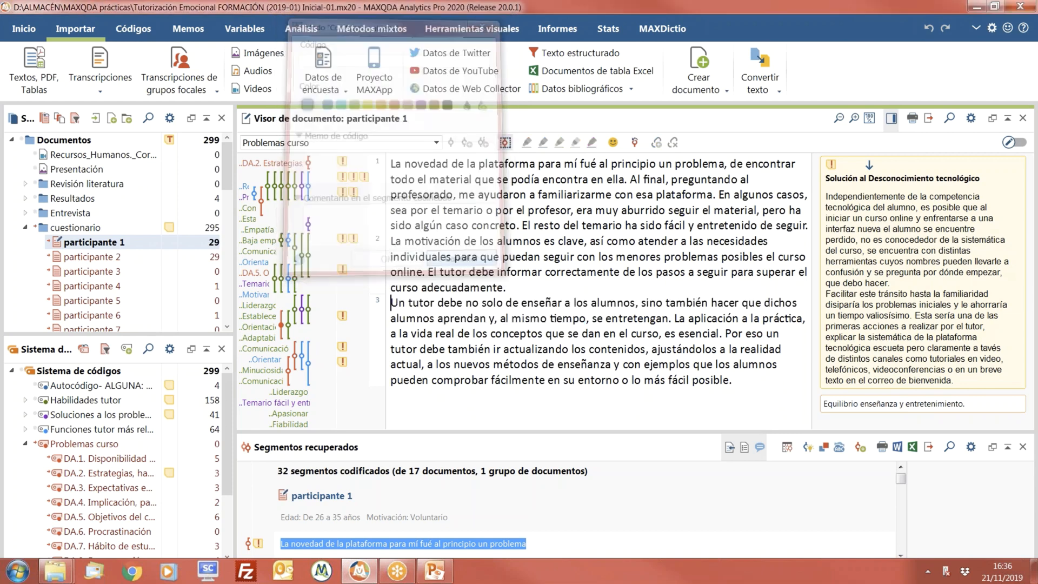
drag(734, 381, 384, 346)
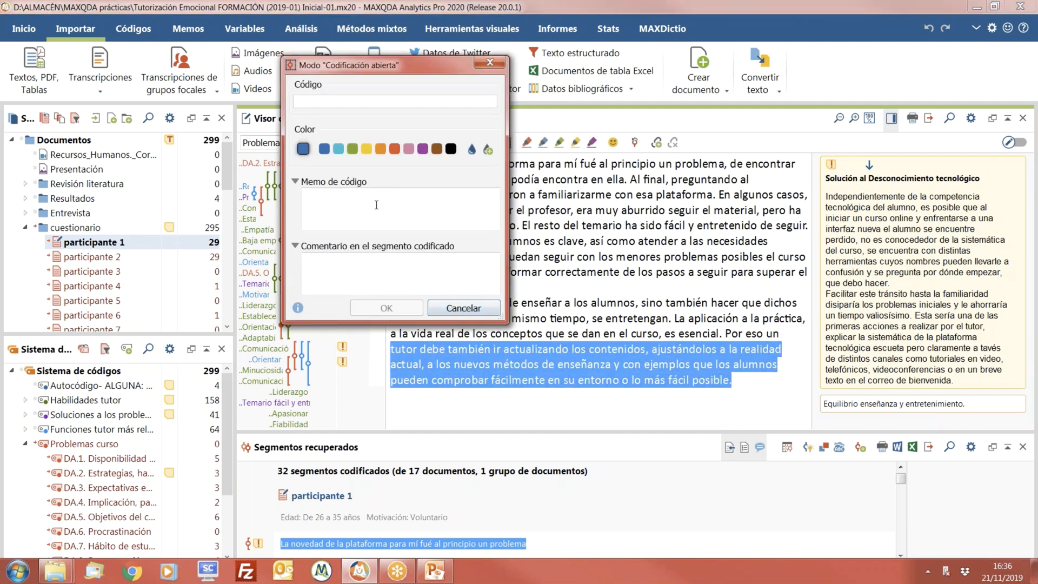
click(431, 308)
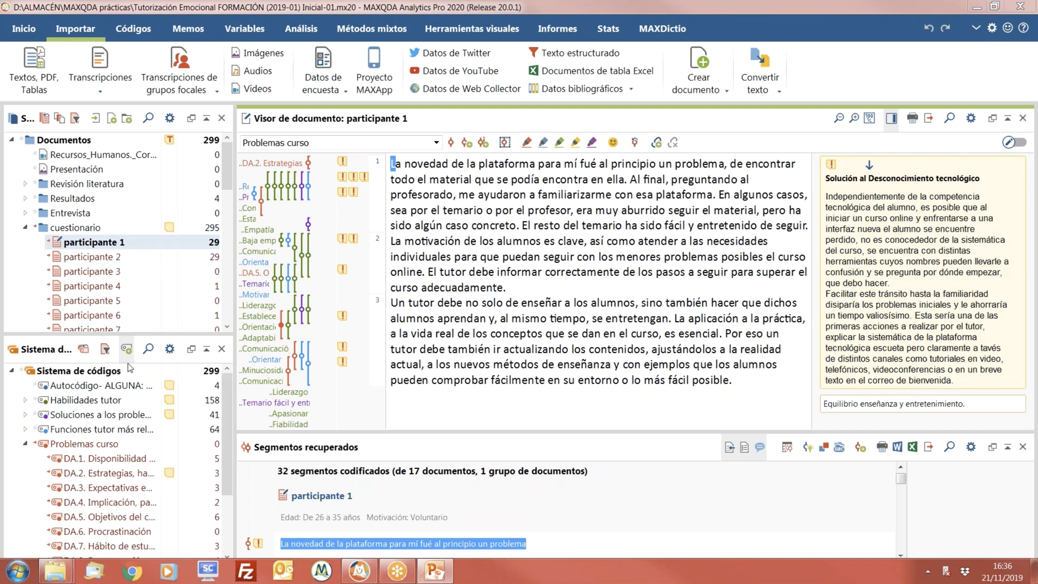
Step: Enlarge the code system area and display the memo "Solución: empatía, orientación al servicio" beside paragraph 2
drag(179, 334, 178, 259)
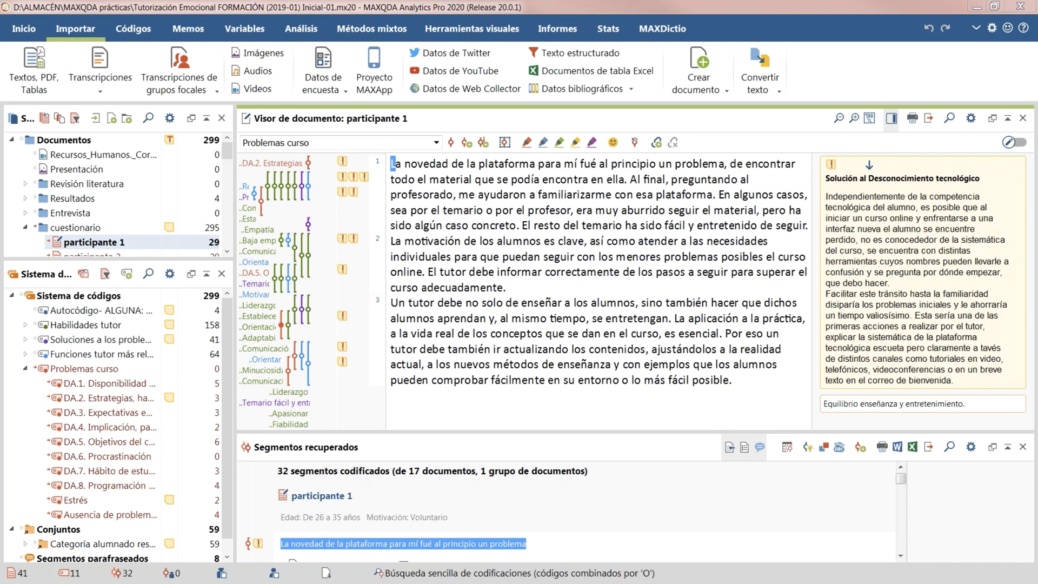
click(353, 240)
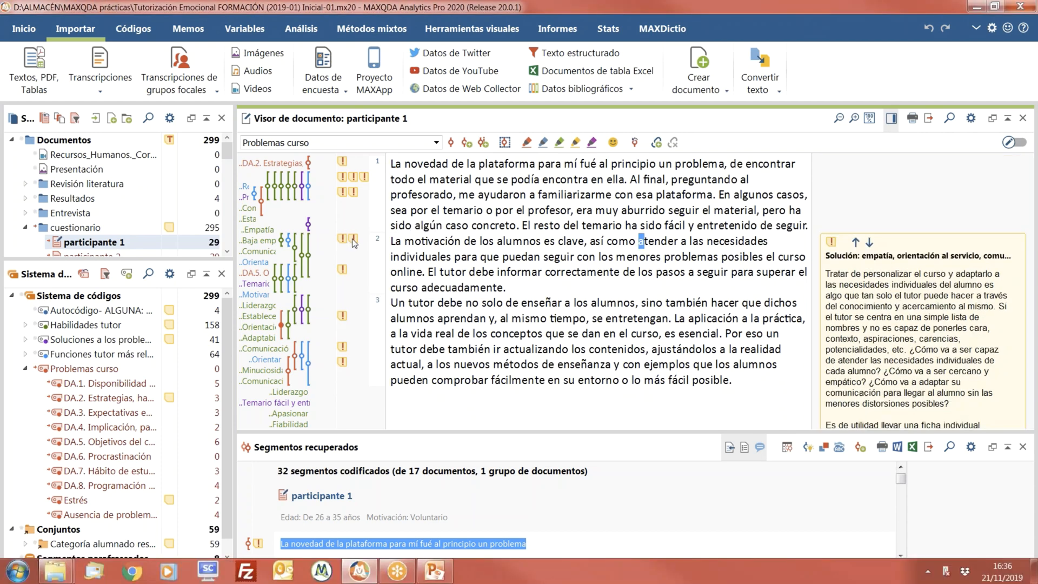
mouse_move(354, 241)
Step: Look through the project's in-document memos in the memo manager and close it
click(184, 31)
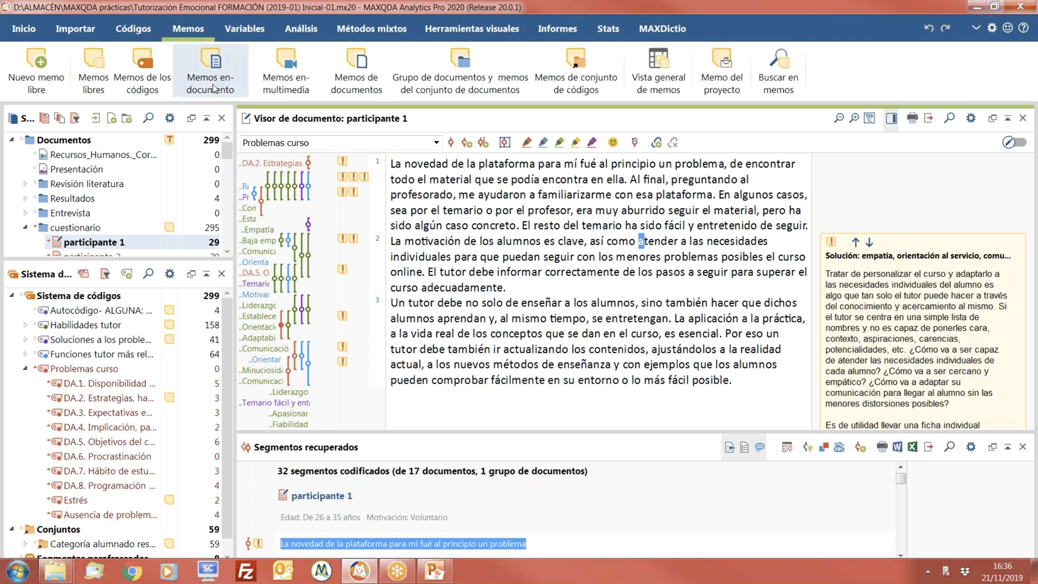
click(207, 91)
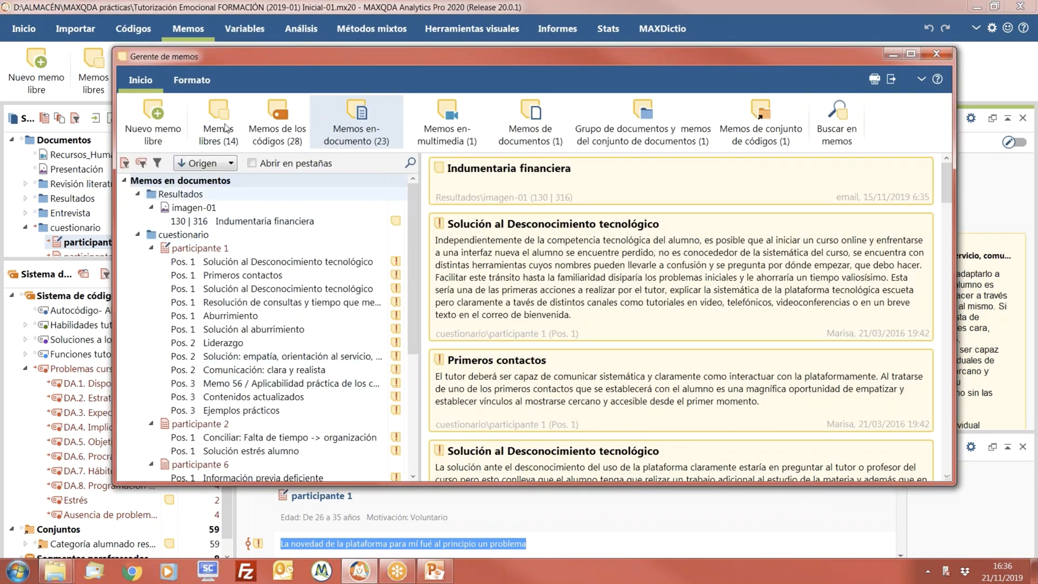
drag(237, 61, 268, 21)
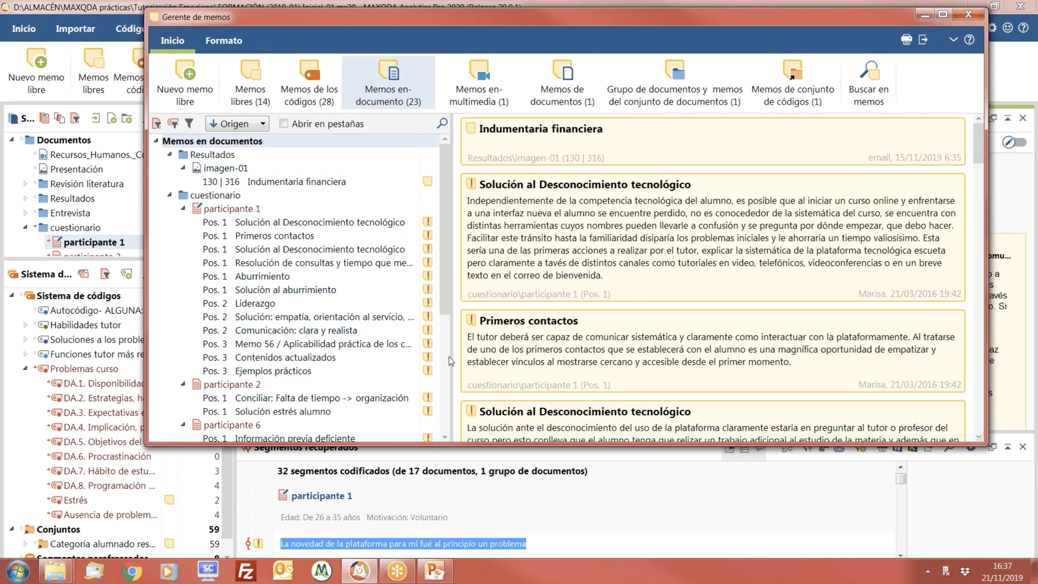
drag(443, 303, 444, 229)
click(967, 14)
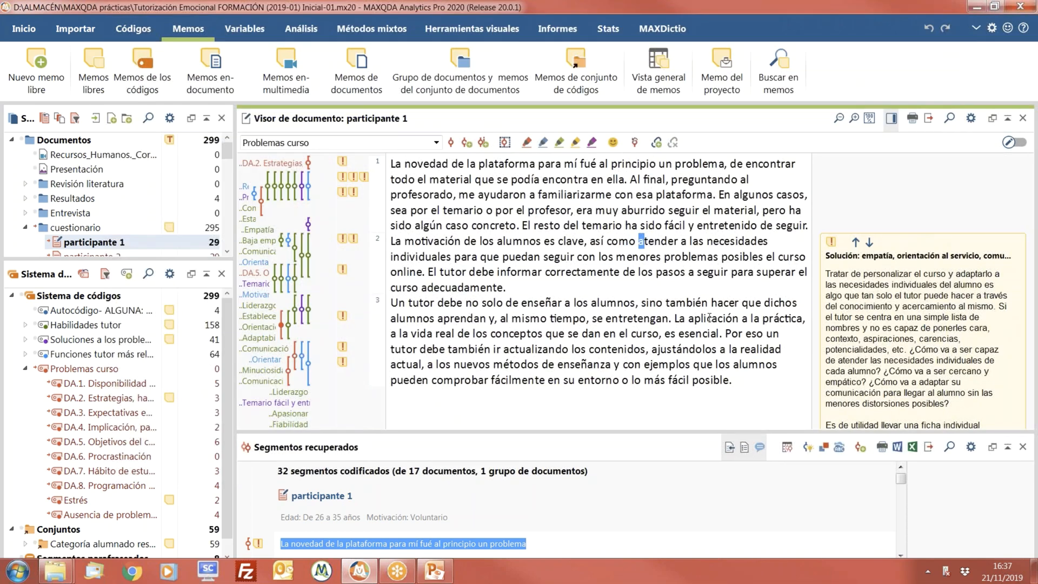
drag(732, 380, 624, 381)
click(910, 271)
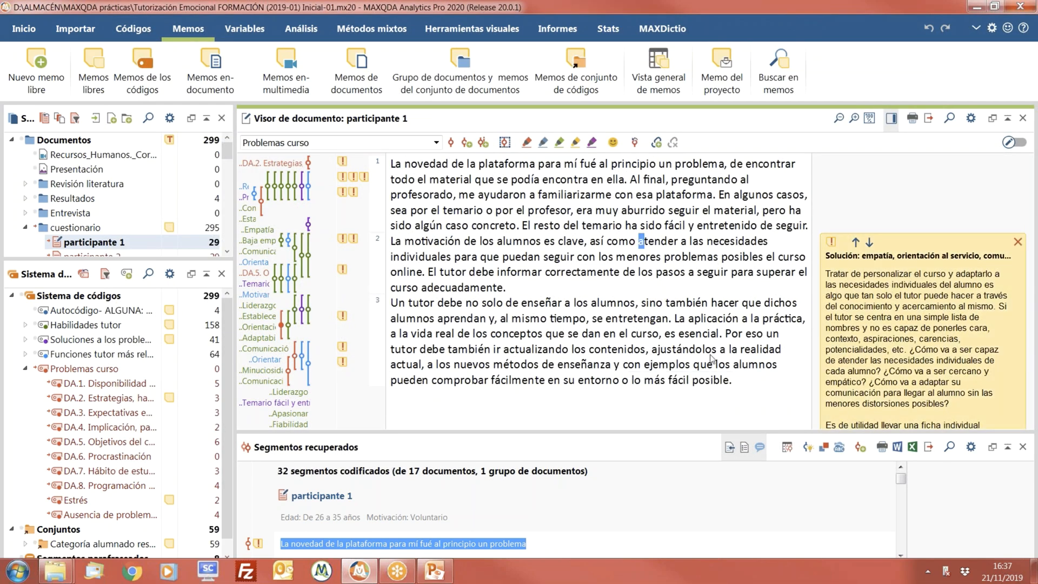
click(644, 381)
drag(702, 380, 753, 379)
click(872, 281)
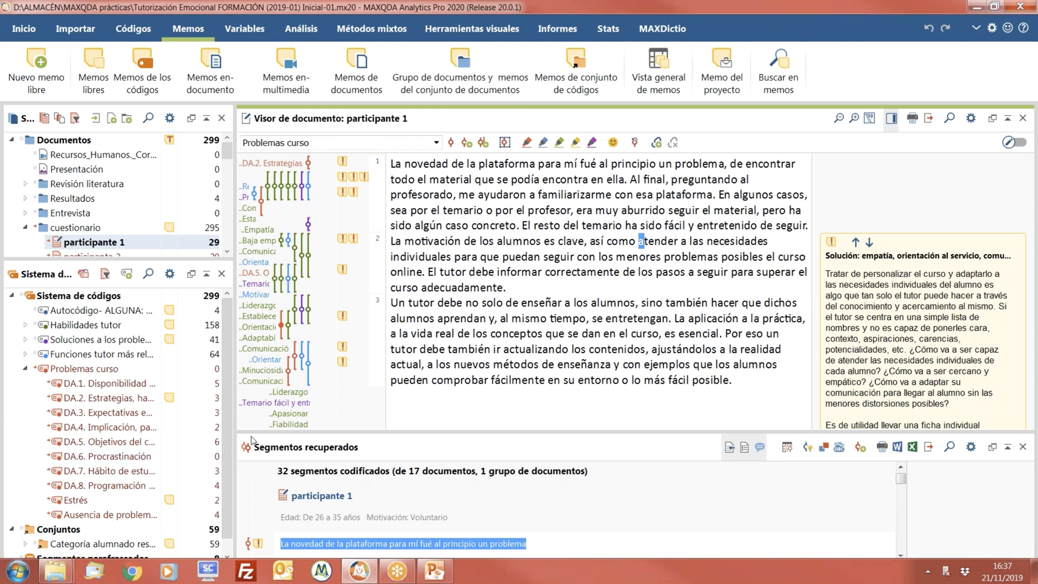
Step: Try merging the code "DA.3. Expectativas en cuanto al esfuerzo y dedicación" into "DA.2. Estrategias, habilidades, destrezas y actitudes básicas" and undo the merge
drag(238, 436, 405, 410)
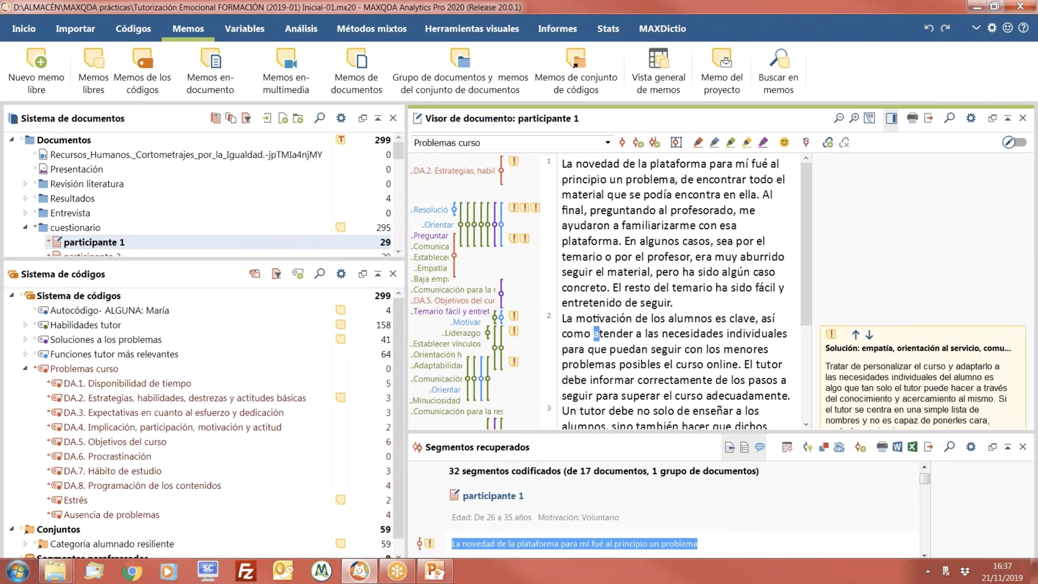
click(163, 415)
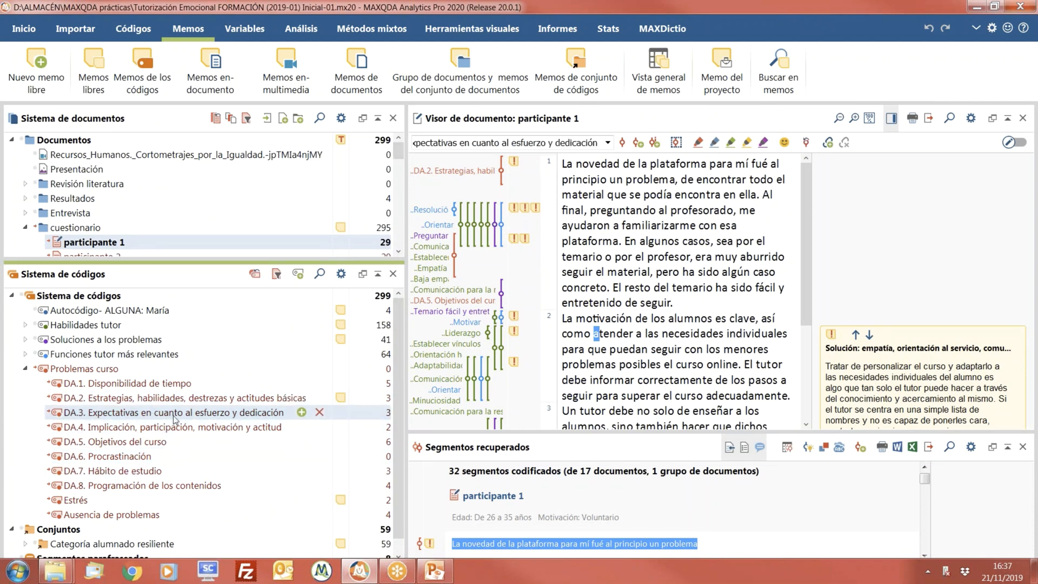
mouse_move(175, 419)
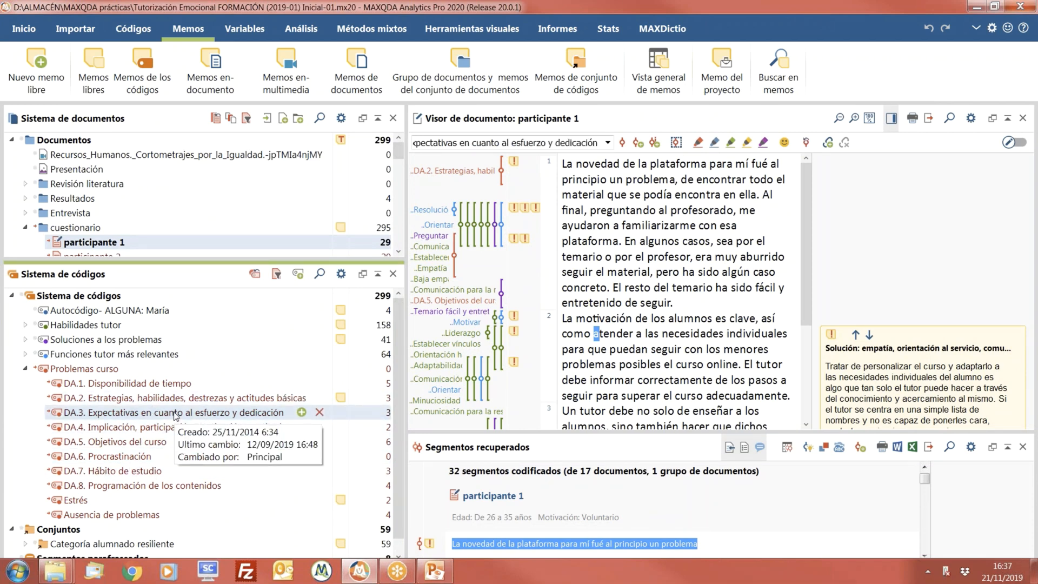
drag(174, 416, 321, 398)
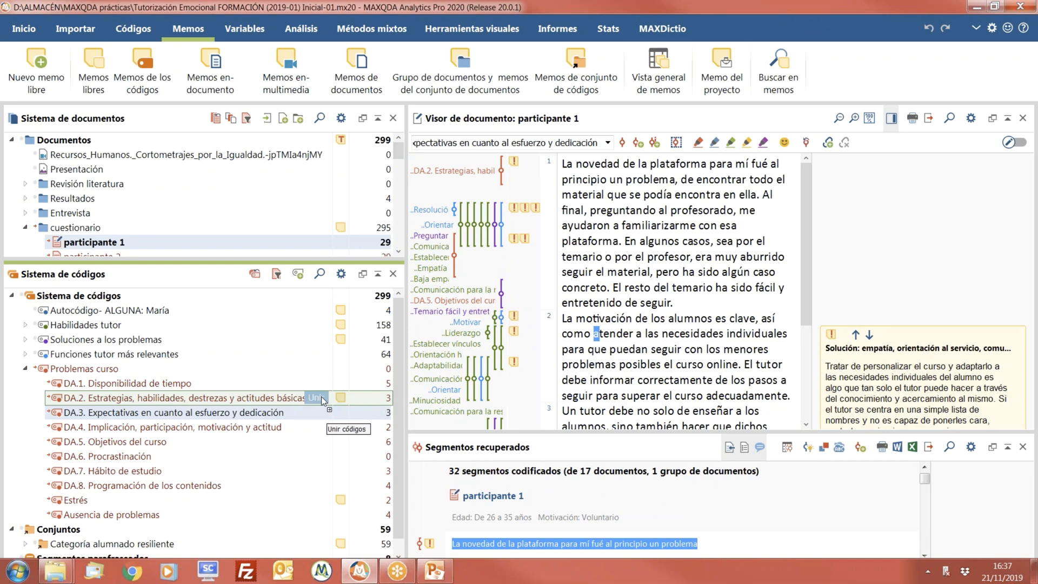
drag(321, 396, 321, 397)
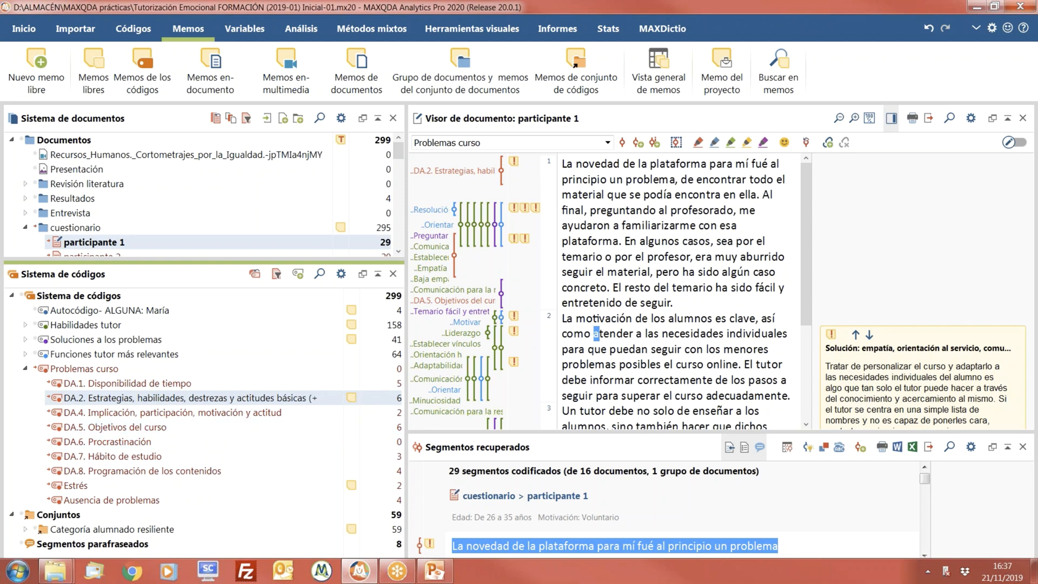
drag(407, 417, 443, 416)
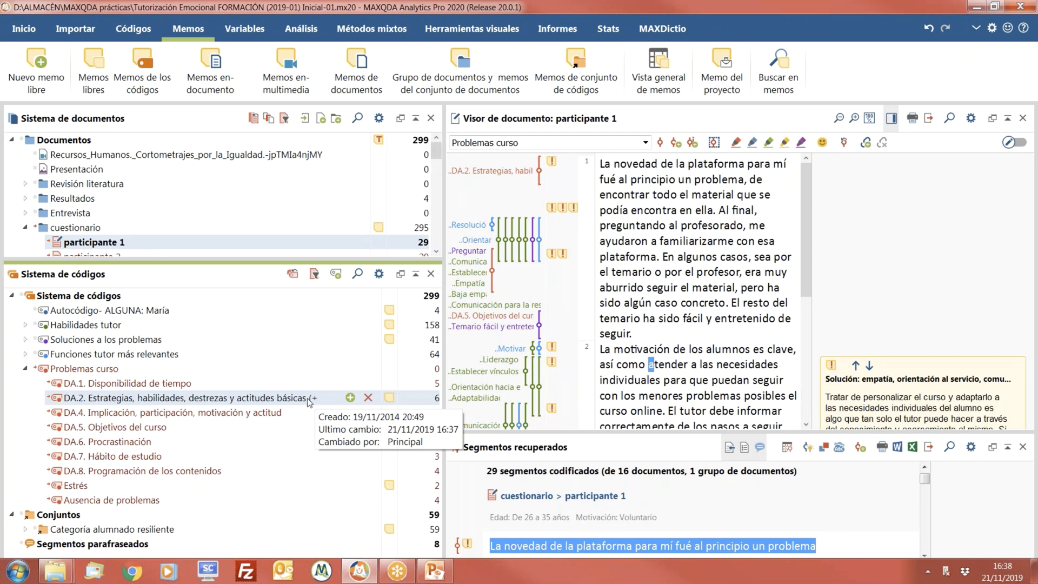
click(928, 28)
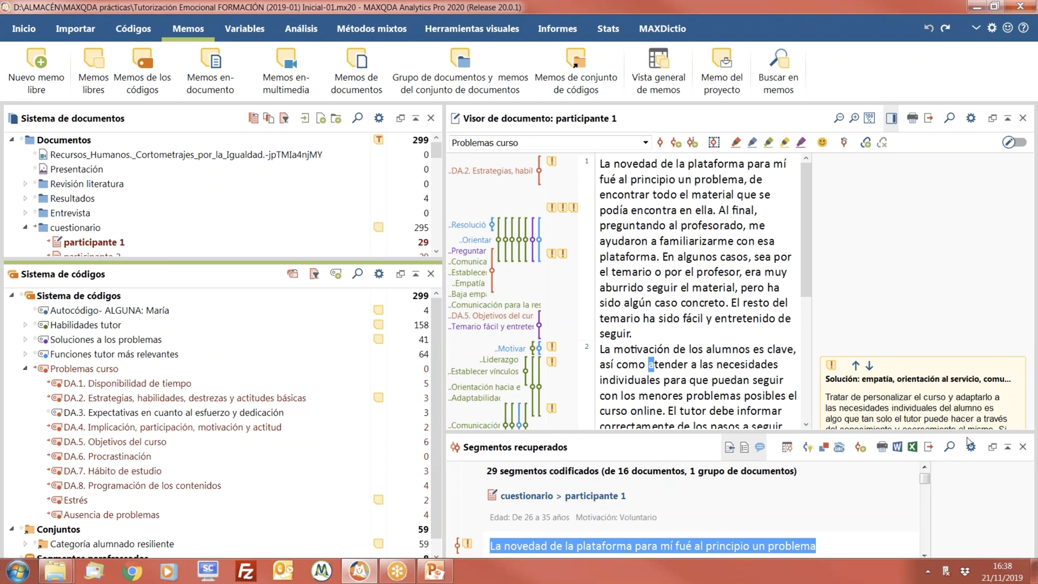
Step: Set the code system's displayed frequencies to "Segmentos codificados en documento abierto" and select the code "Funciones tutor más relevantes"
click(379, 274)
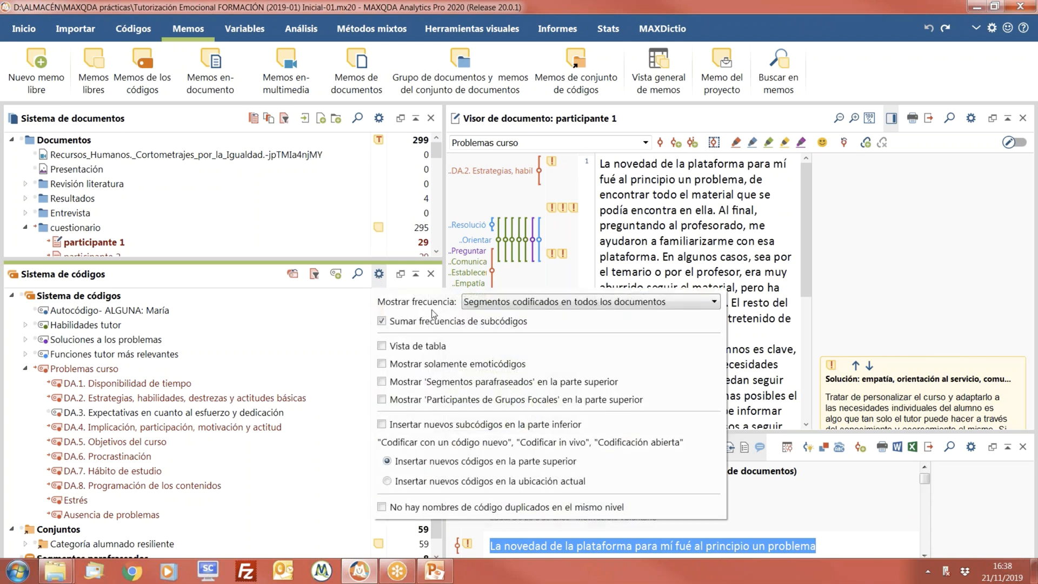
click(719, 305)
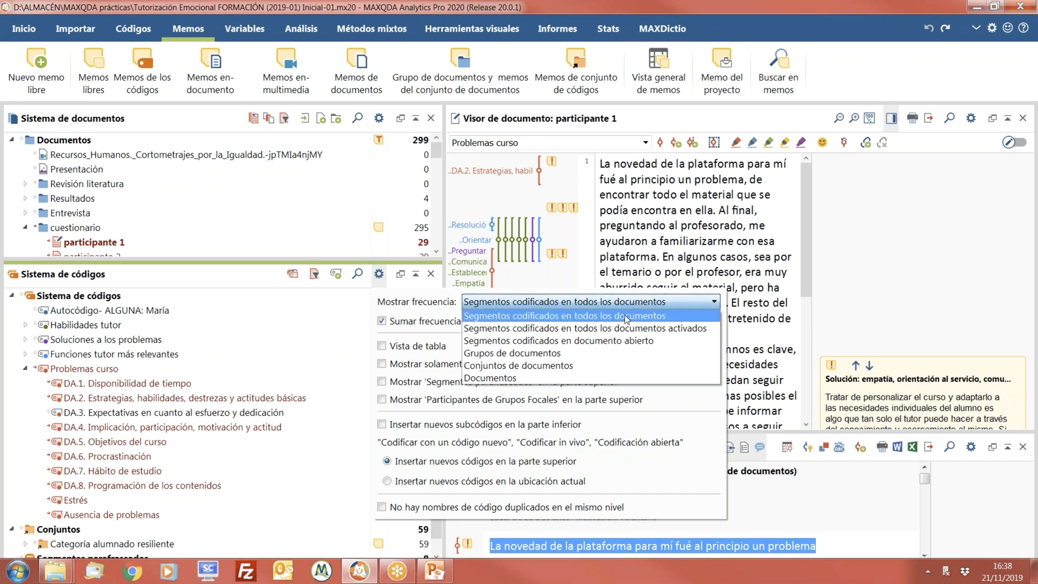
click(610, 346)
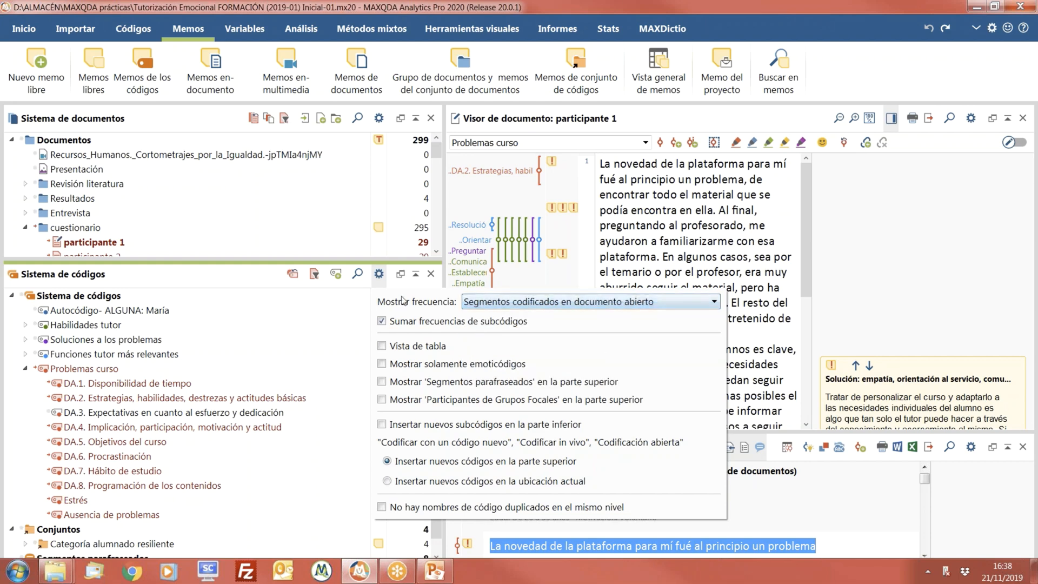
click(322, 353)
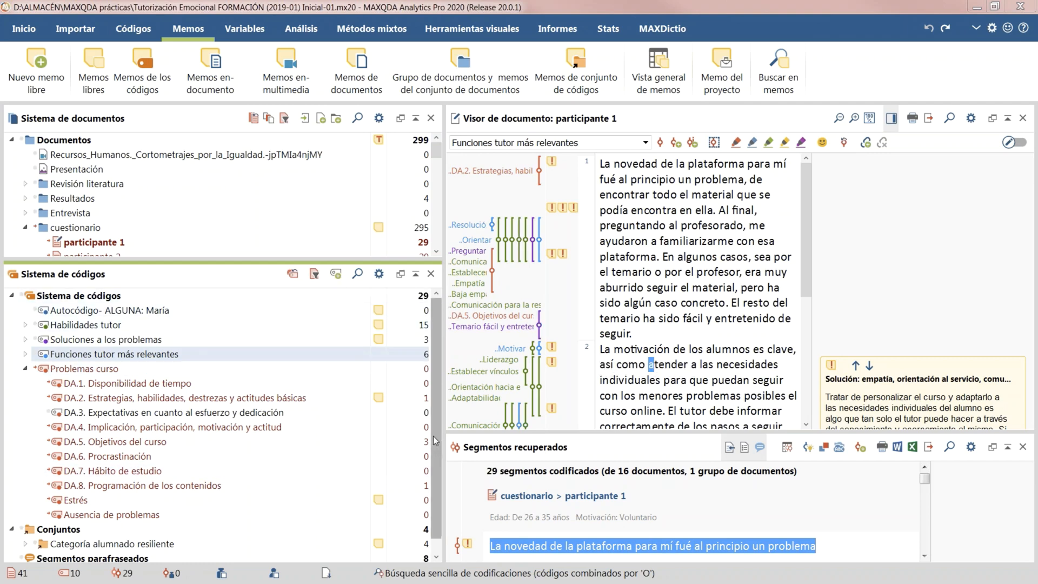
drag(435, 437, 433, 388)
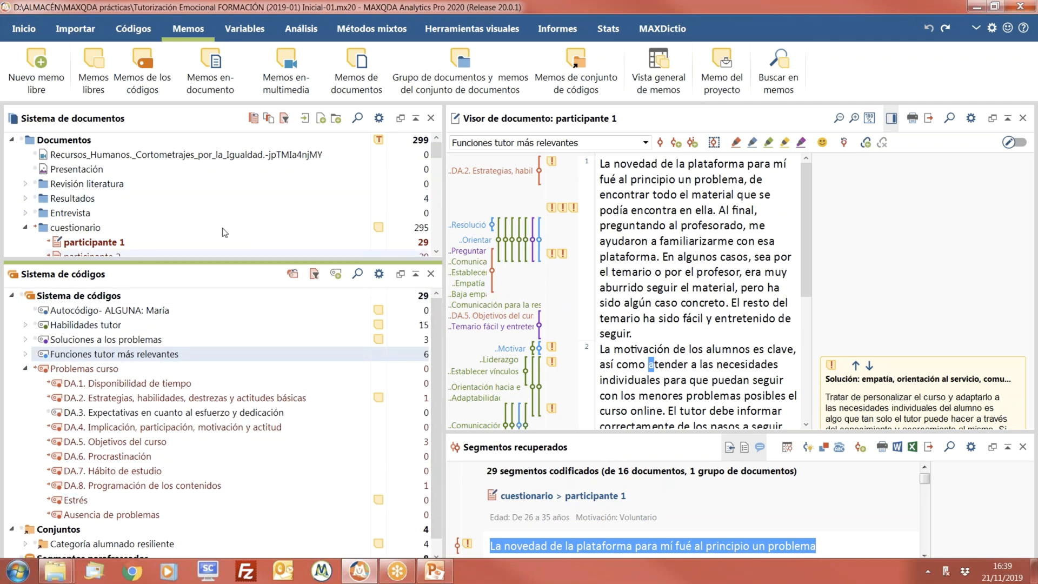
Step: Review the code system's display settings and expand the subcodes of "Funciones tutor más relevantes"
click(379, 273)
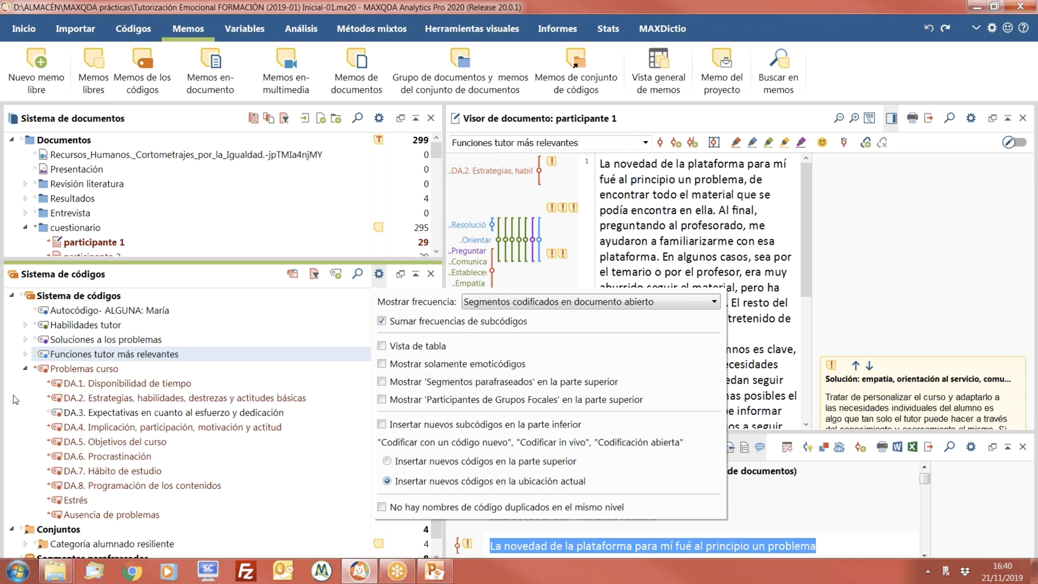
click(26, 355)
click(26, 356)
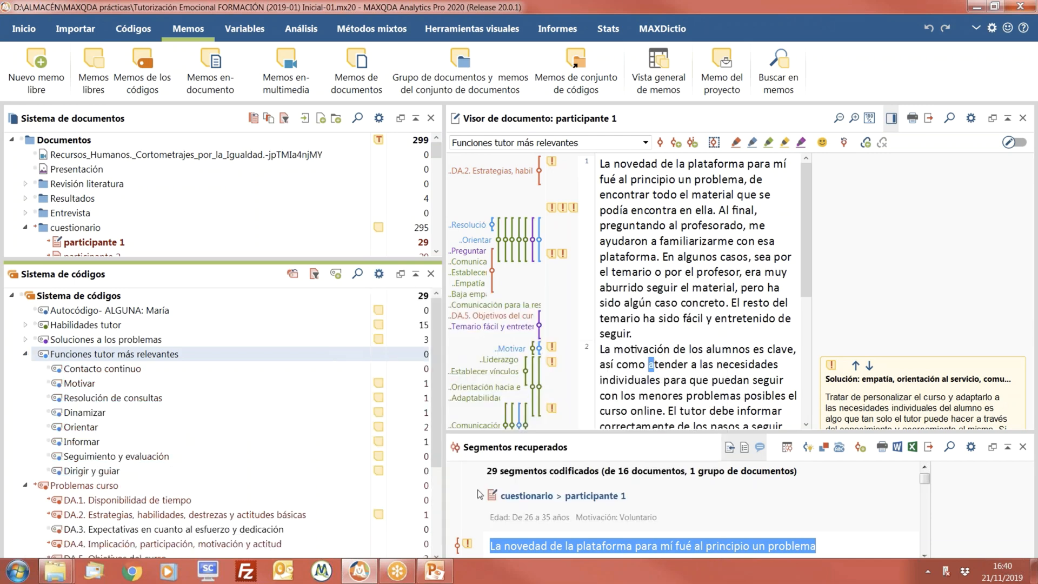
click(379, 274)
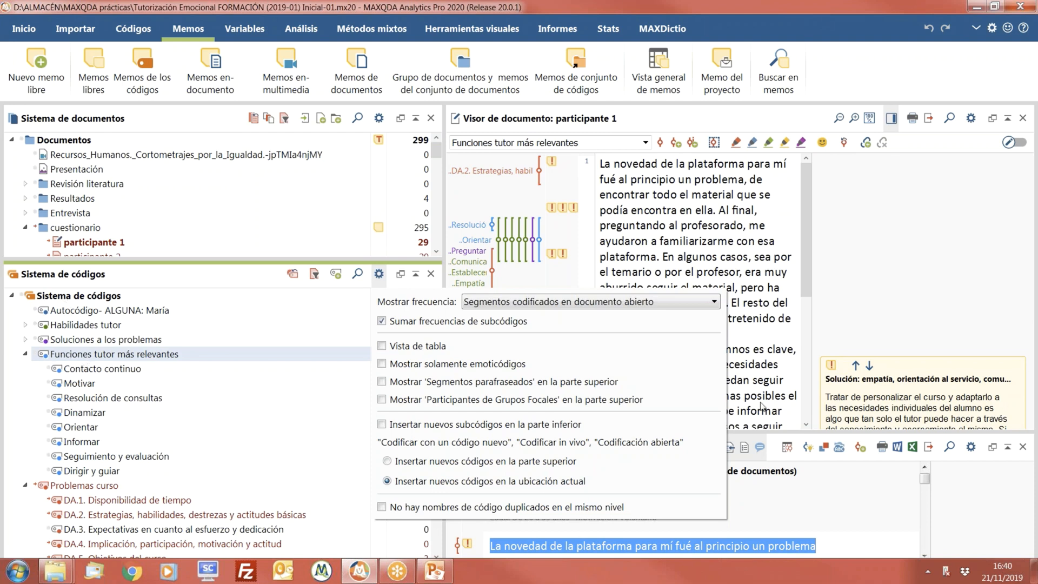
key(alt+Tab)
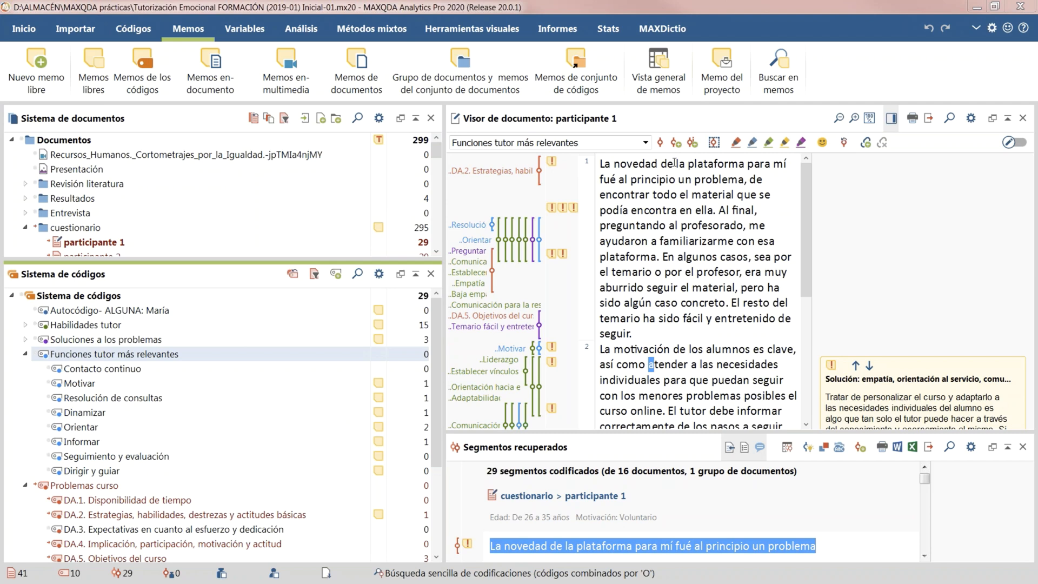
Step: Select the first sentence of the document "participante 1" and the code "Contacto continuo", and look through the codings beside its paragraphs
drag(600, 163, 715, 211)
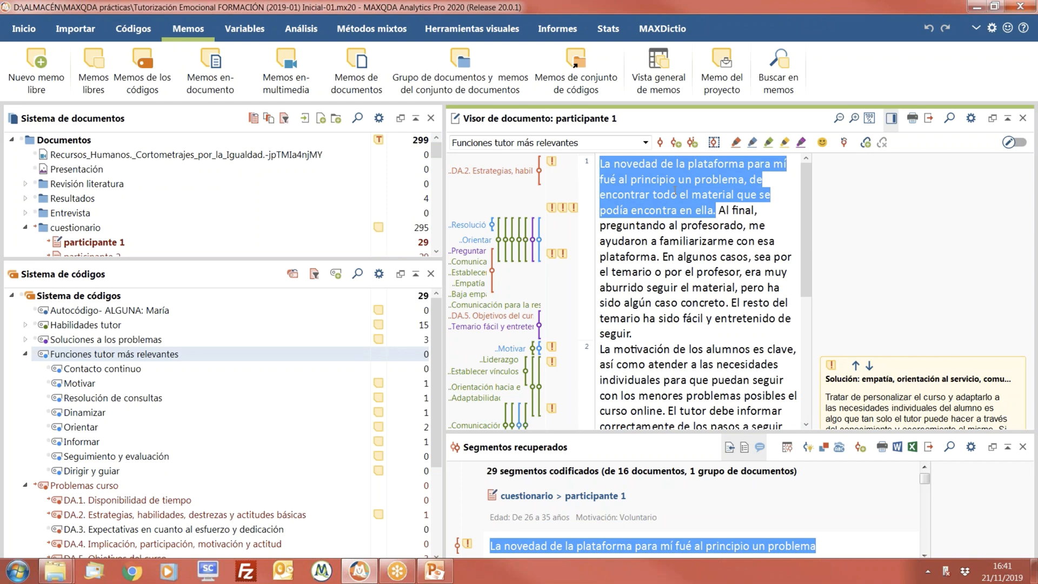
click(97, 372)
mouse_move(95, 369)
mouse_down()
mouse_move(519, 299)
mouse_move(649, 193)
mouse_move(87, 376)
mouse_move(99, 369)
mouse_up()
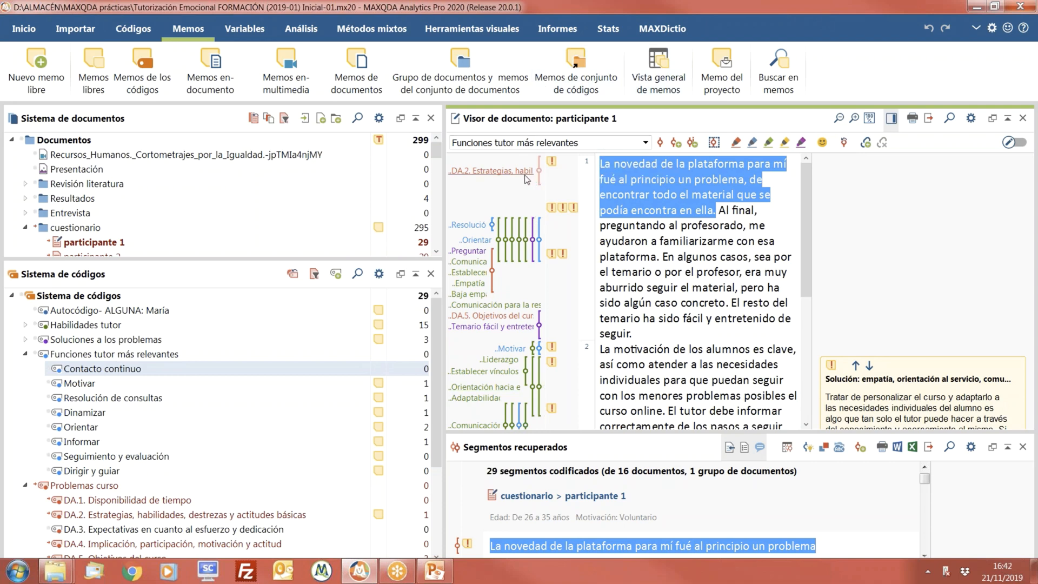
mouse_move(526, 179)
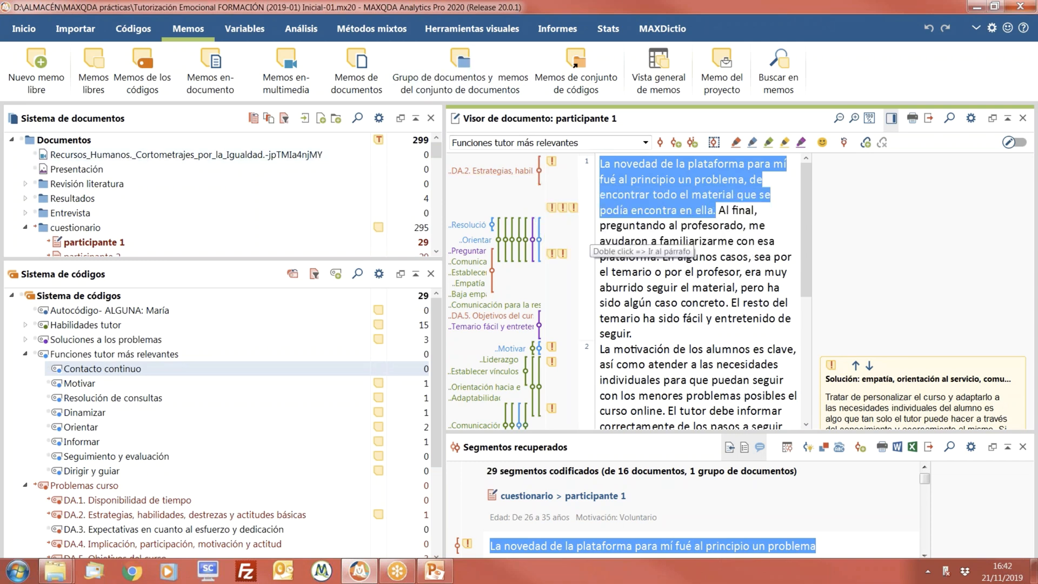
drag(807, 279, 819, 368)
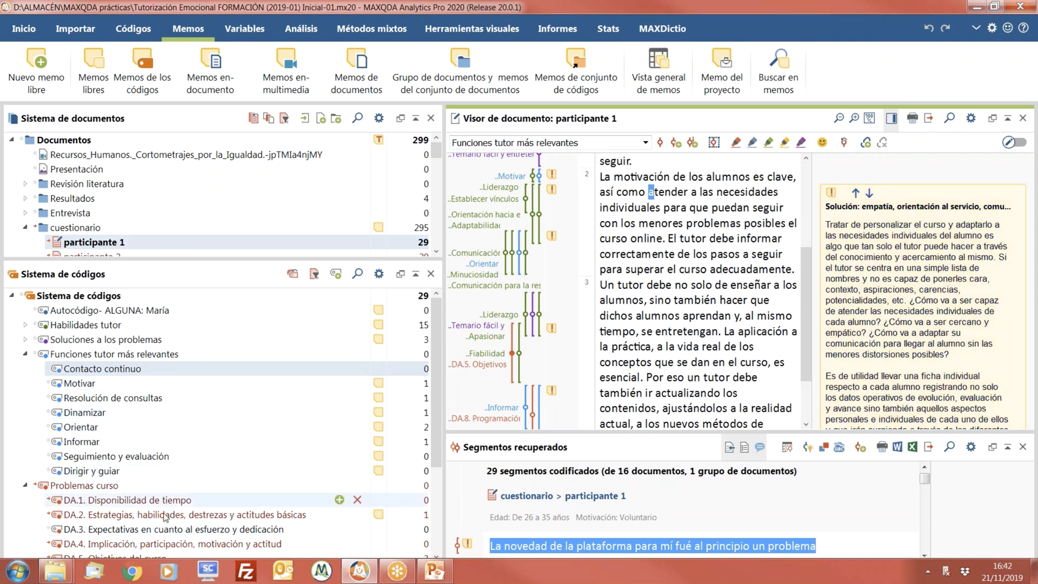
Step: Expand the code "Soluciones a los problemas", then create a free memo titled "Cuestiones planteadas en el taller" and close it
click(25, 339)
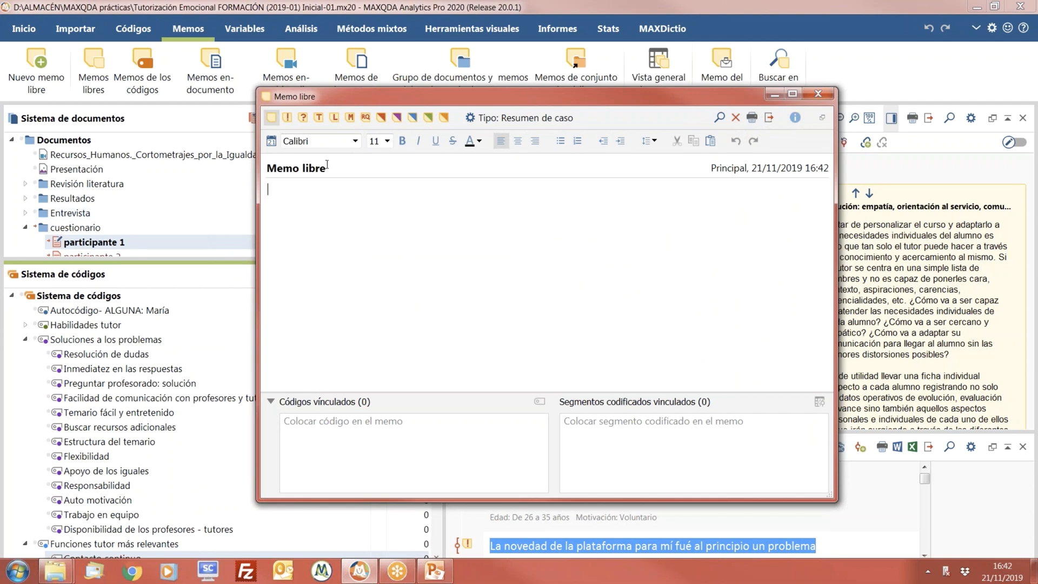
drag(328, 168, 289, 160)
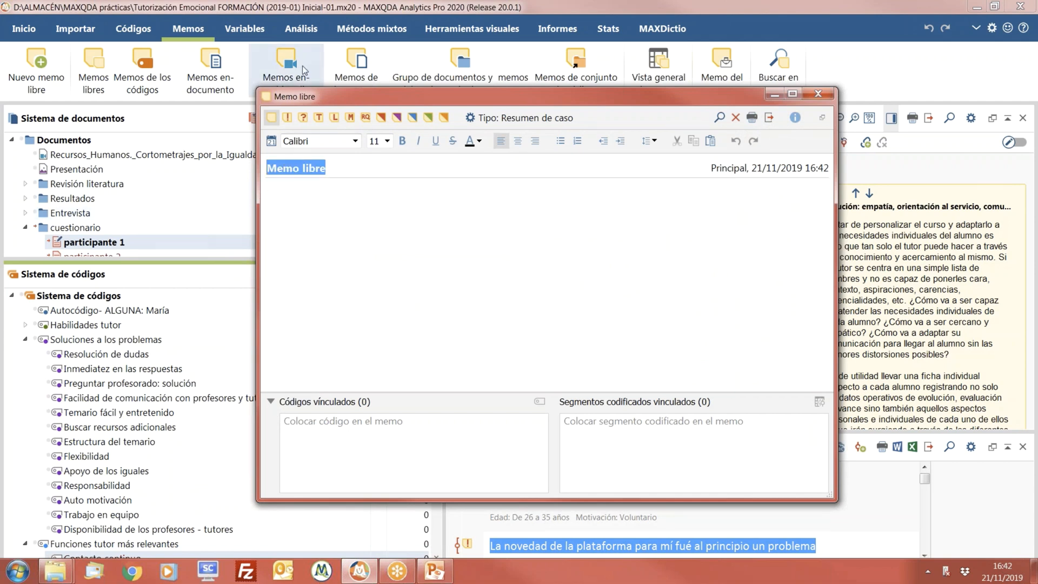
text(Cuestiones plantea)
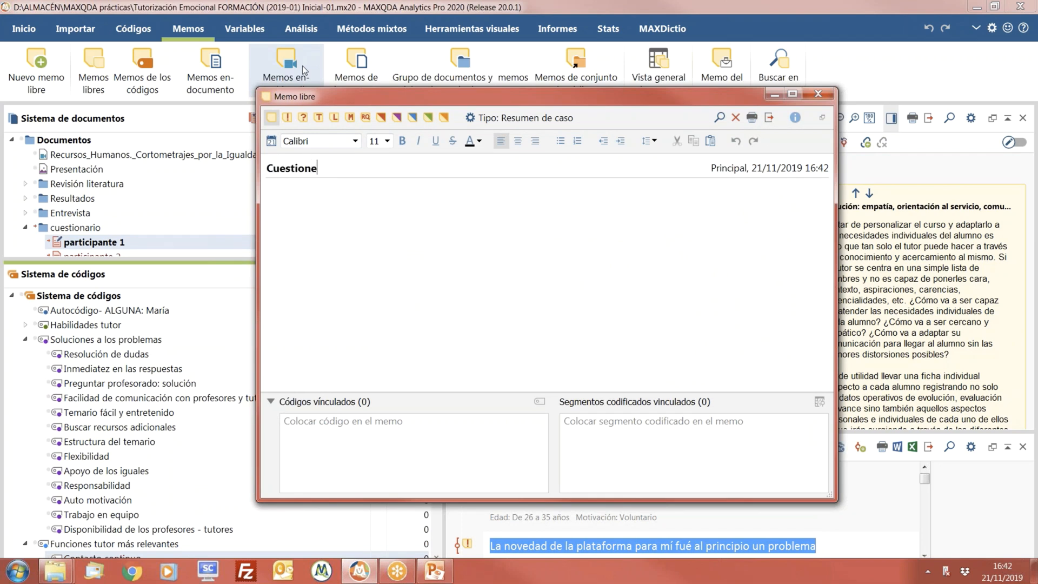
text(das en el taller)
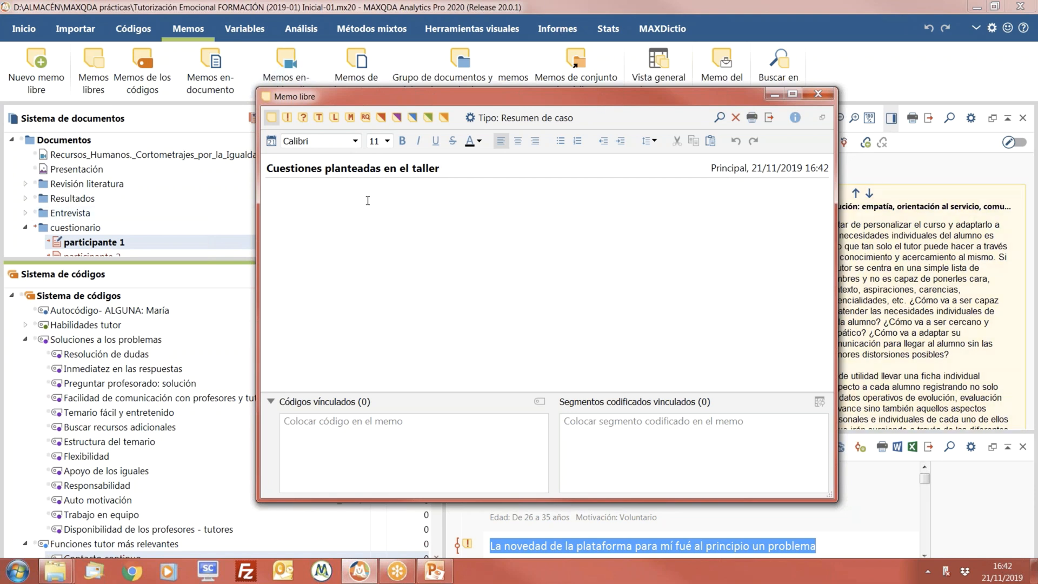
click(344, 225)
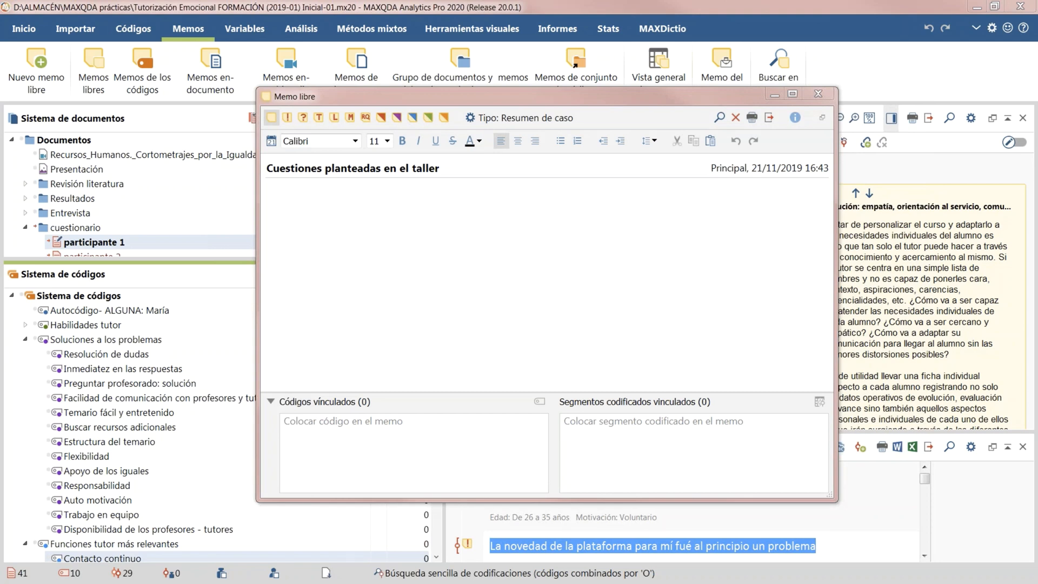
click(777, 129)
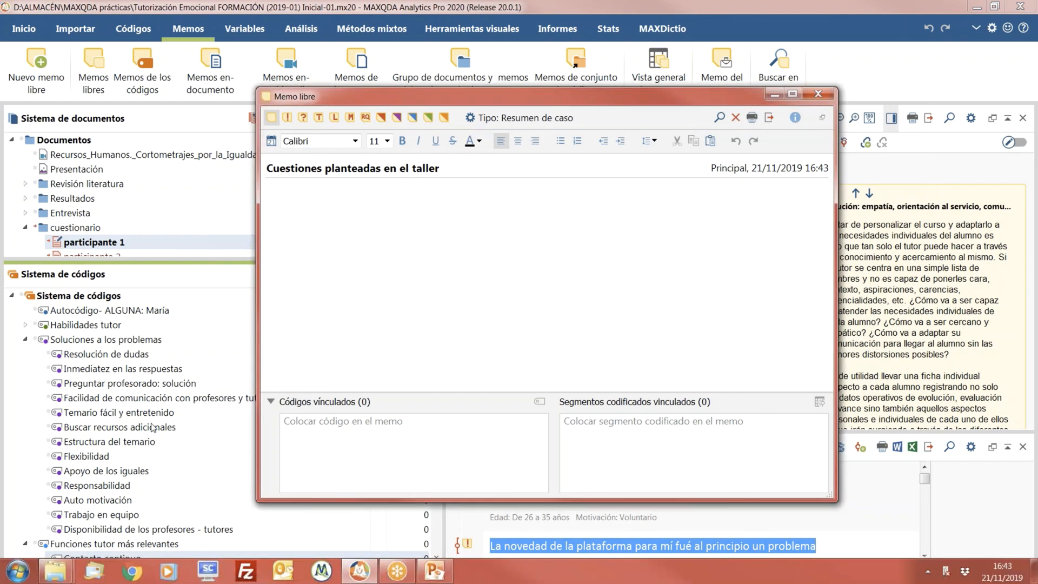
key(Escape)
Step: Reset all code activations and look through the subcodes of "Funciones tutor más relevantes" and "Soluciones a los problemas"
click(25, 339)
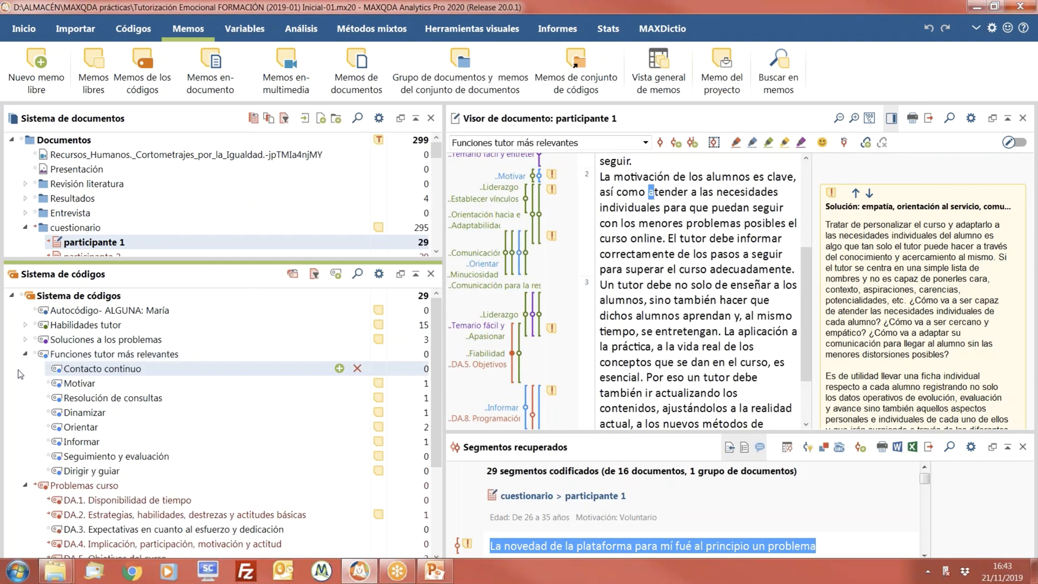
click(25, 353)
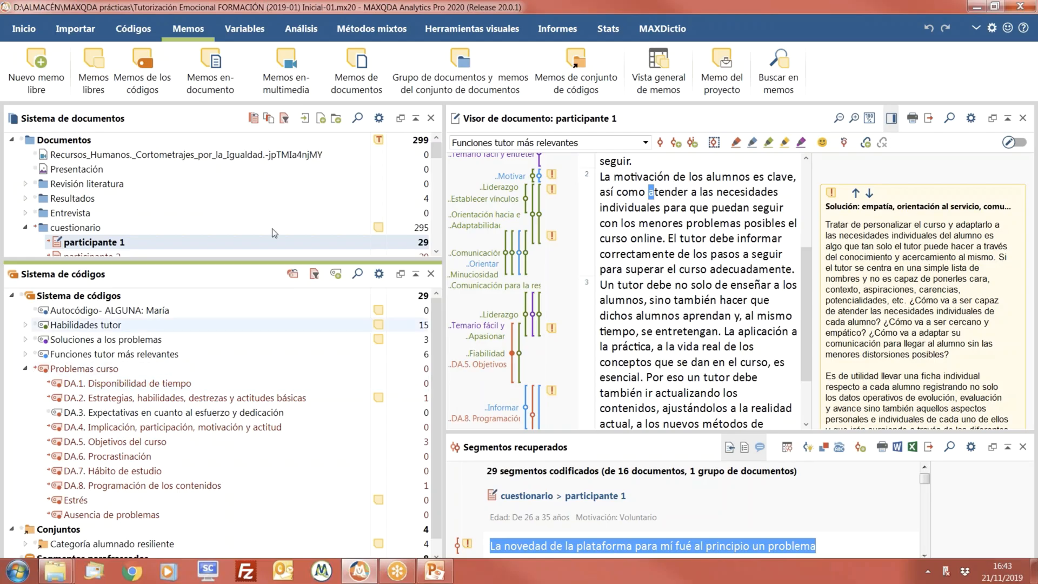
click(292, 274)
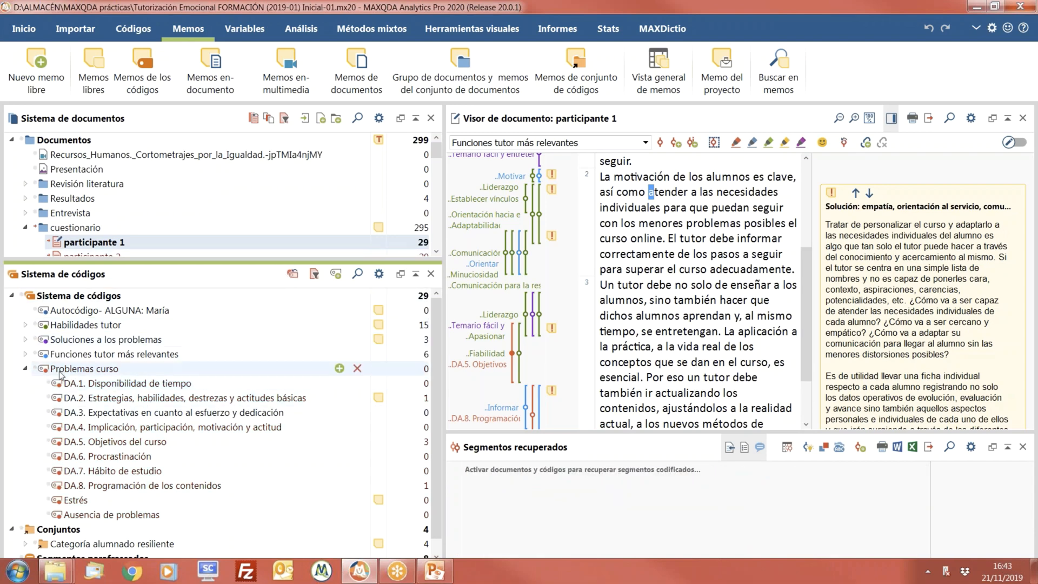
click(25, 353)
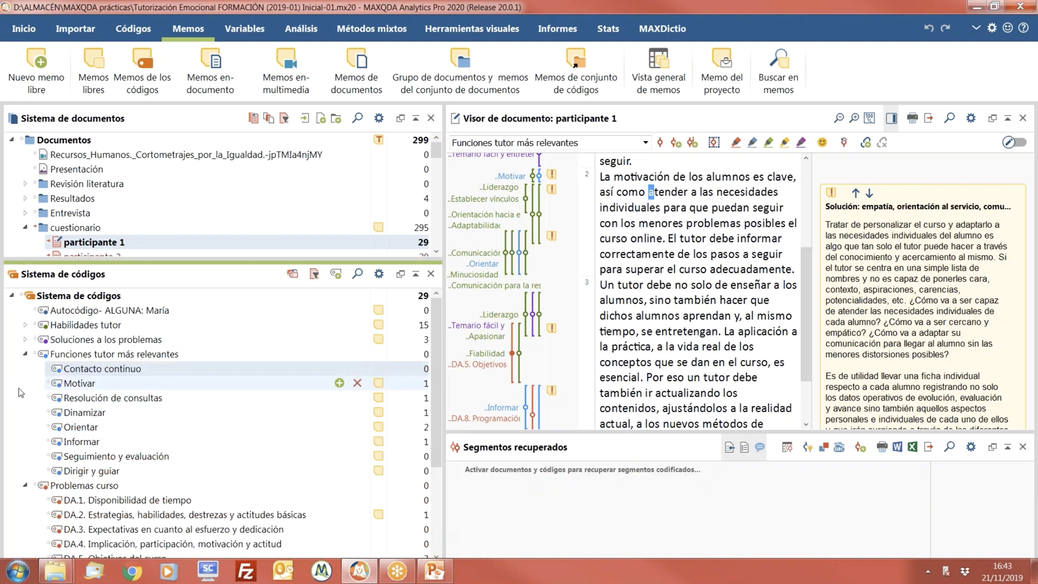
click(25, 339)
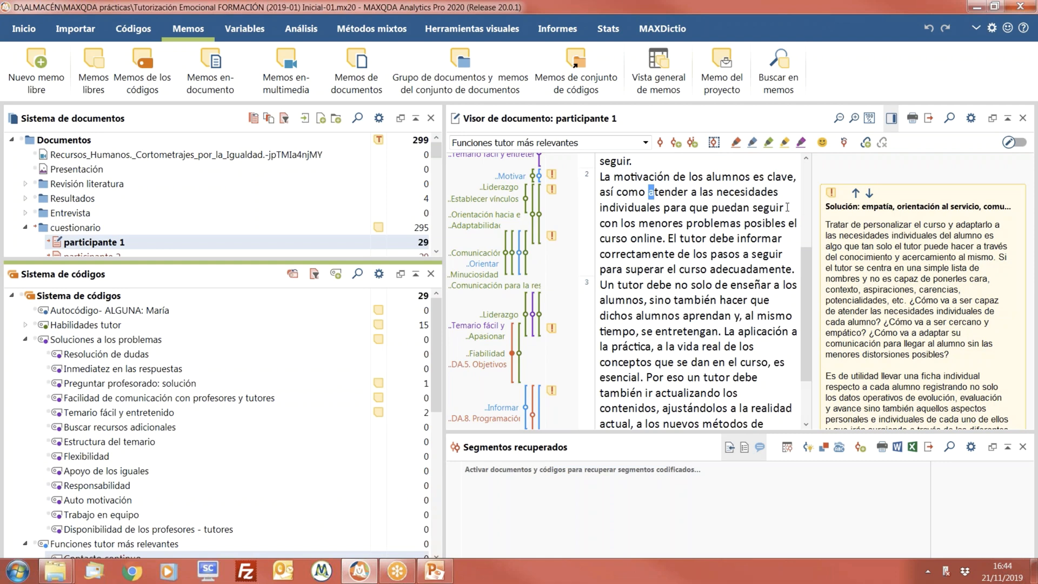
click(26, 341)
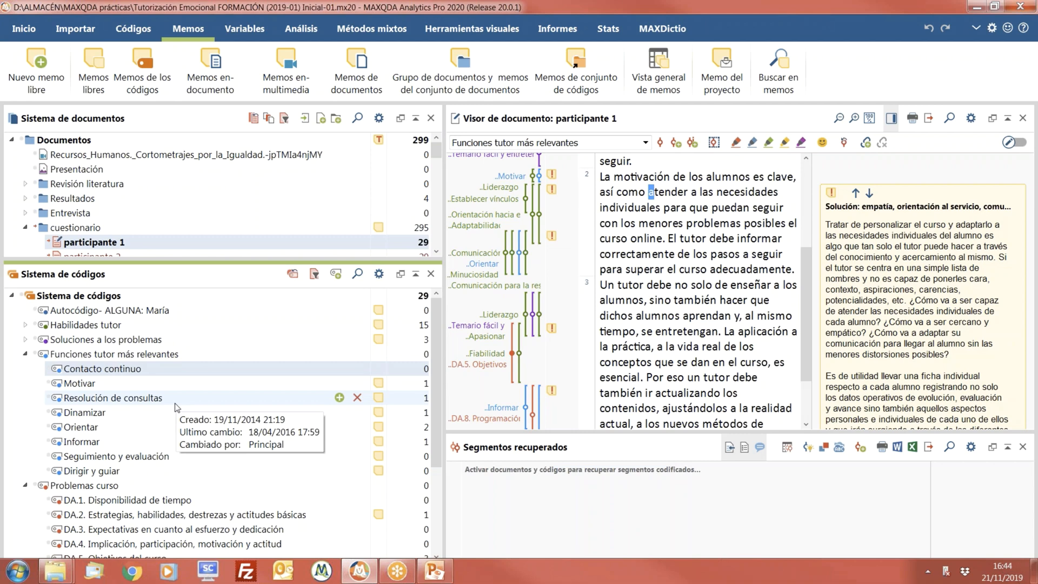
Step: Display the code commands and collapse the codes "Soluciones a los problemas", "Funciones tutor más relevantes" and "Problemas curso"
click(139, 30)
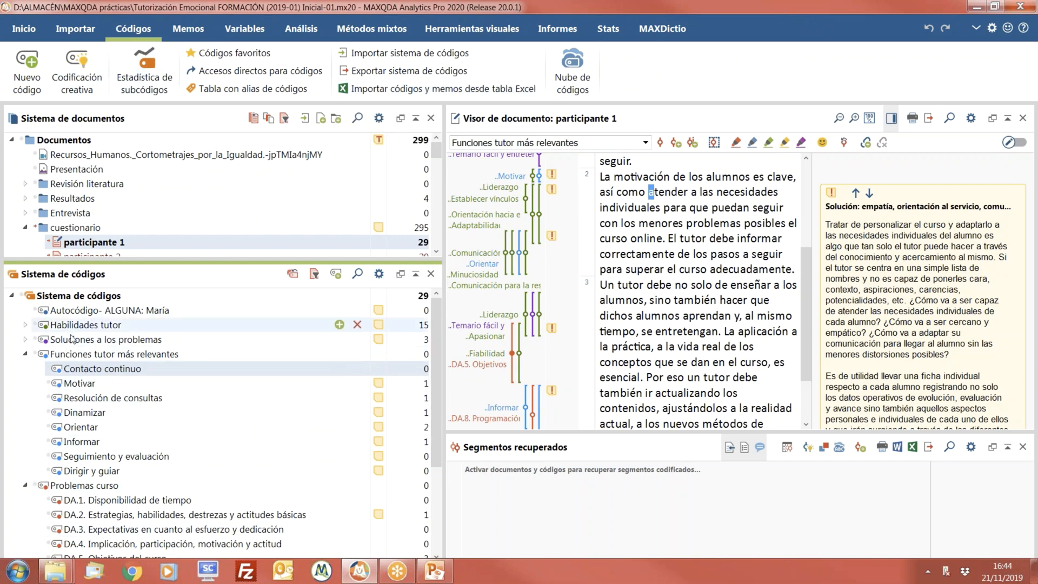
click(26, 339)
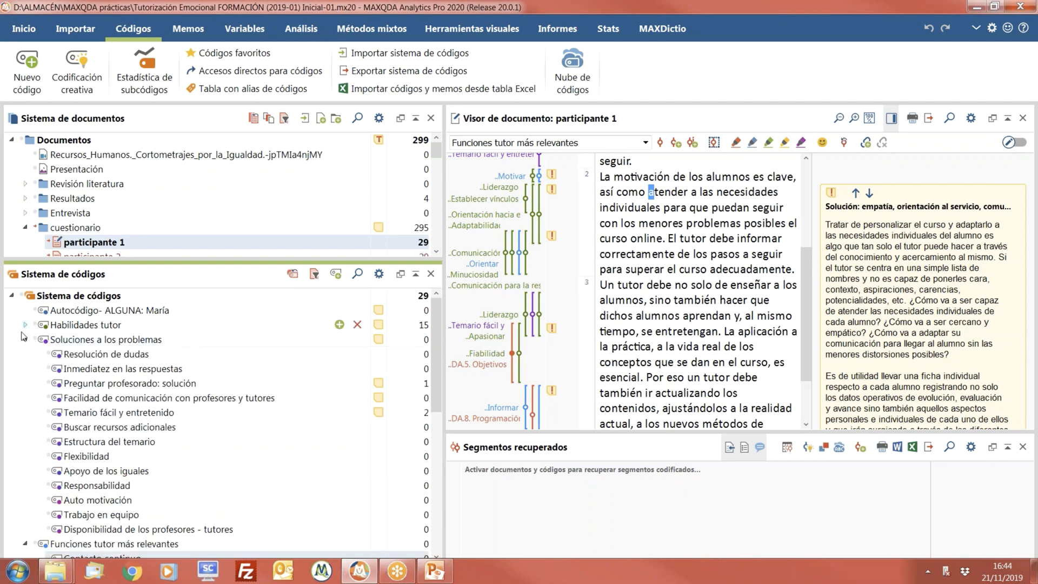
click(26, 339)
click(26, 354)
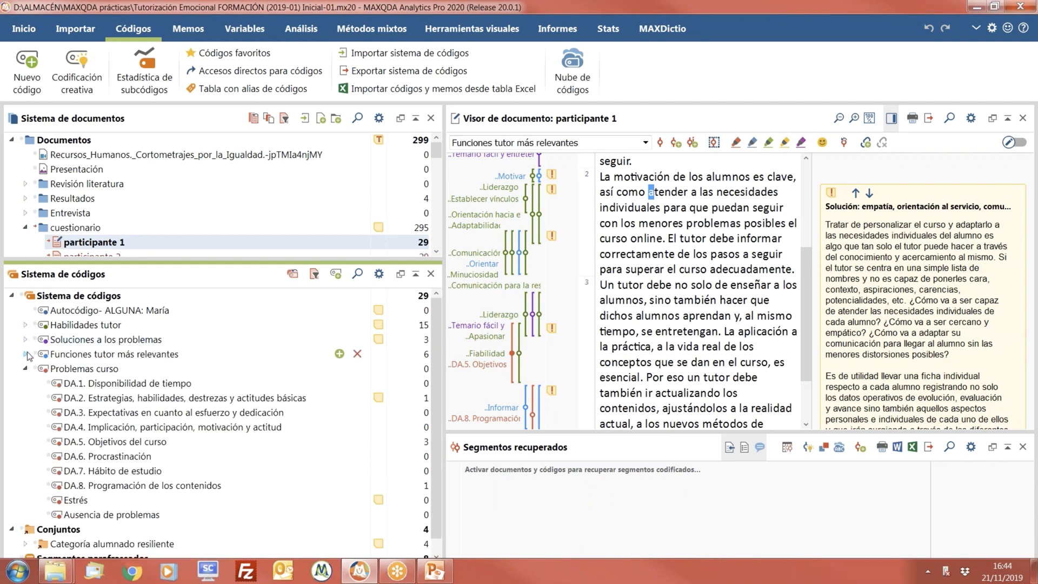
click(25, 368)
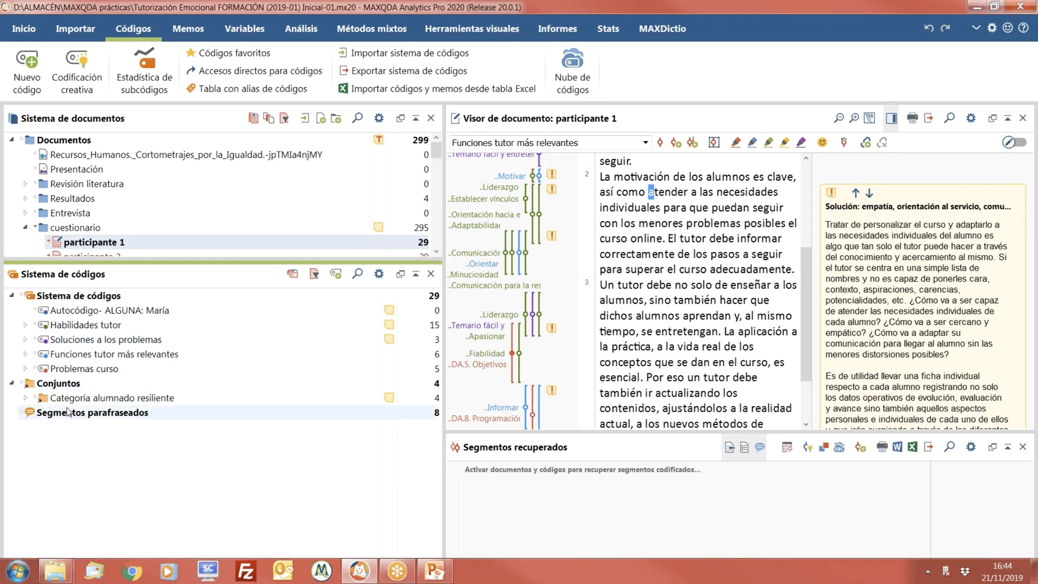
Step: Look through the codes in the set "Categoría alumnado resiliente", select the code "Habilidades tutor" and collapse the set
click(26, 398)
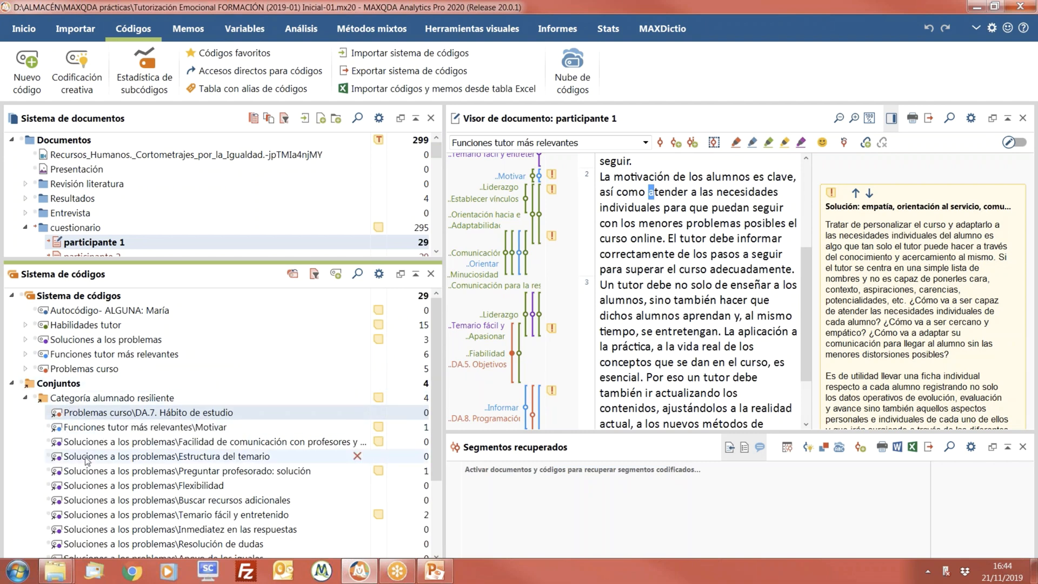
click(76, 399)
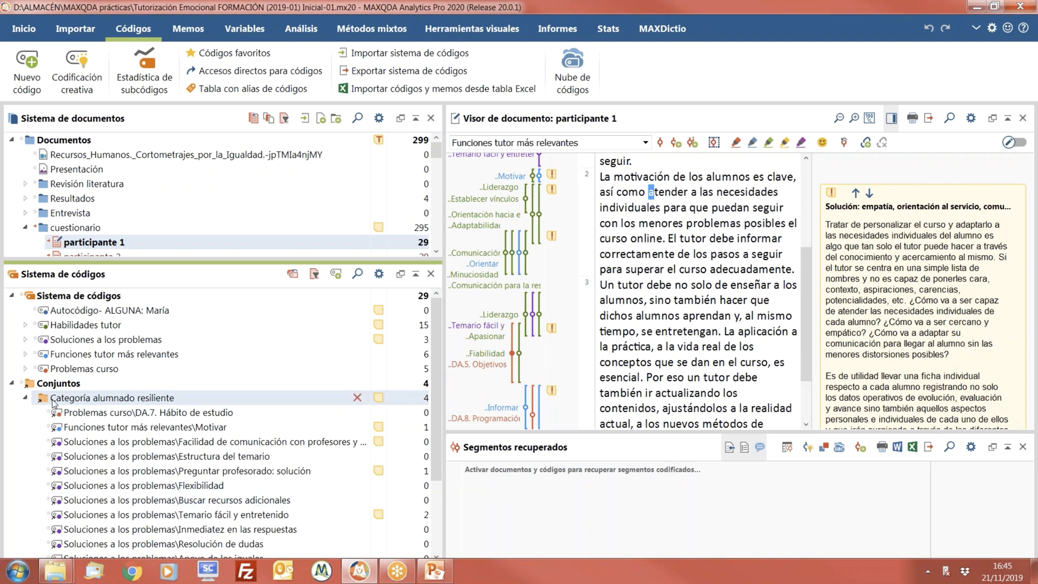
click(70, 325)
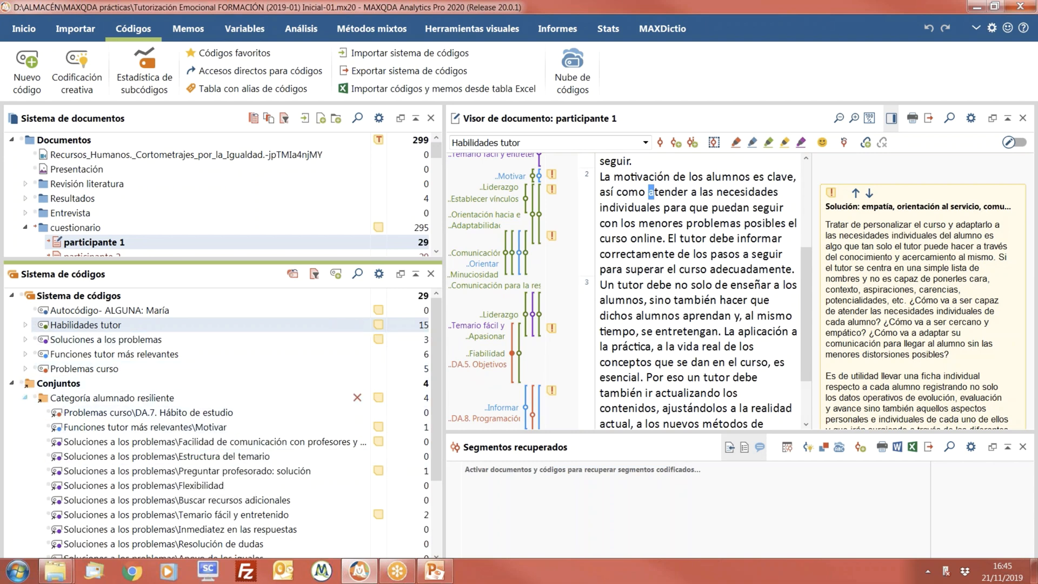
click(435, 571)
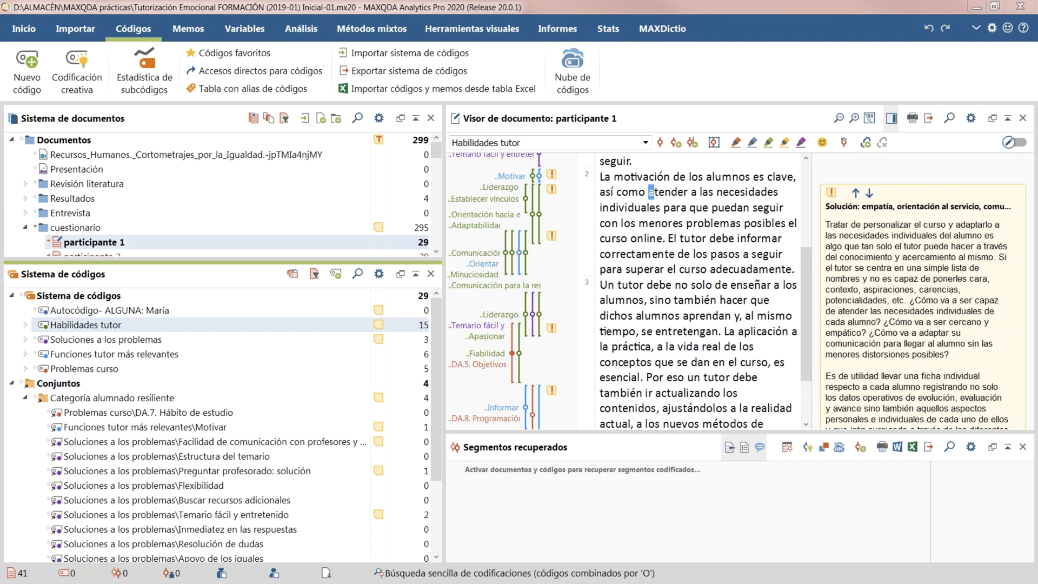
click(24, 399)
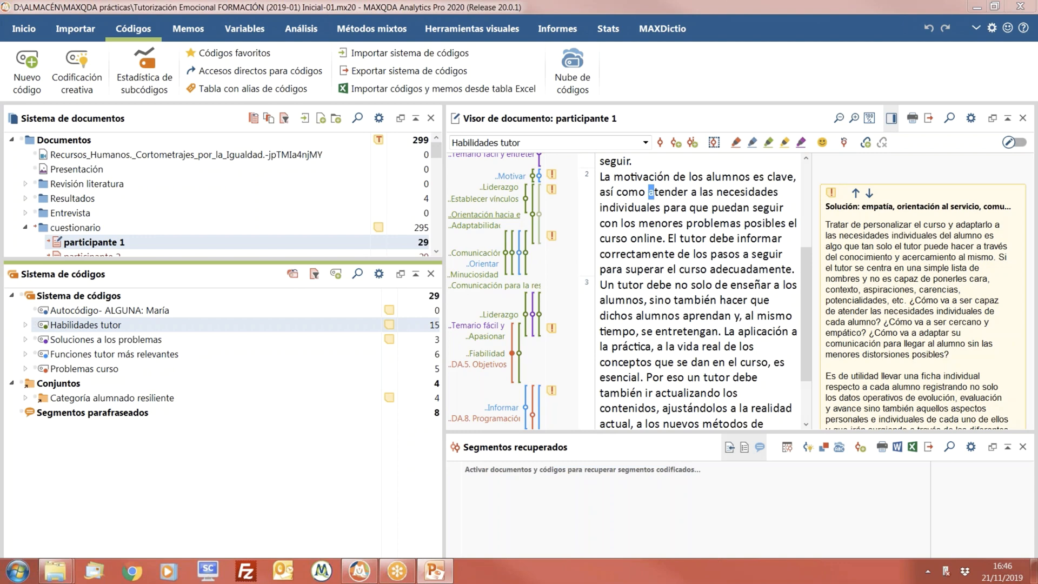
Step: Display the memo commands and collapse the document group "cuestionario"
mouse_move(1006, 427)
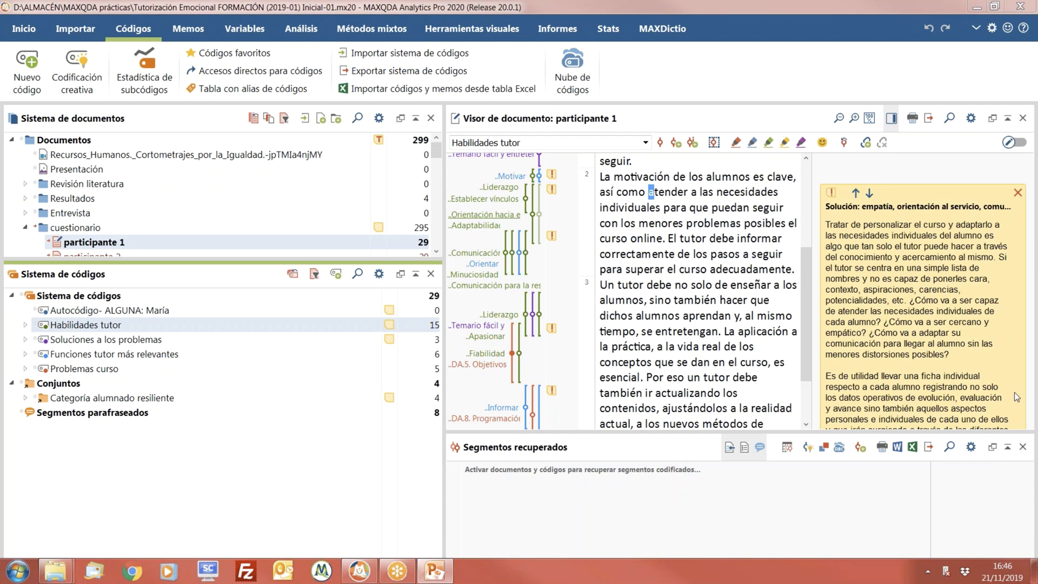
click(197, 30)
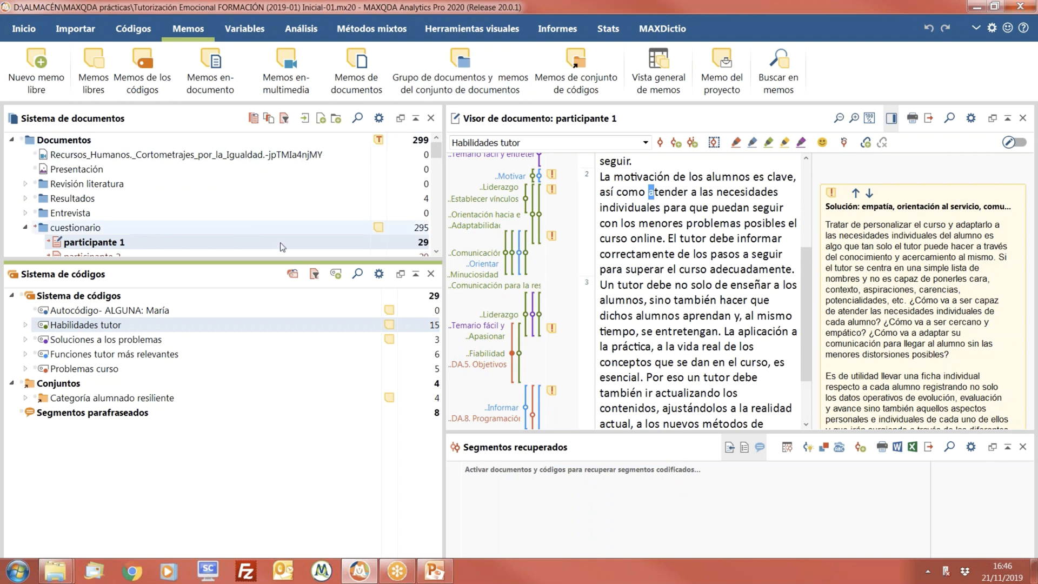
click(25, 227)
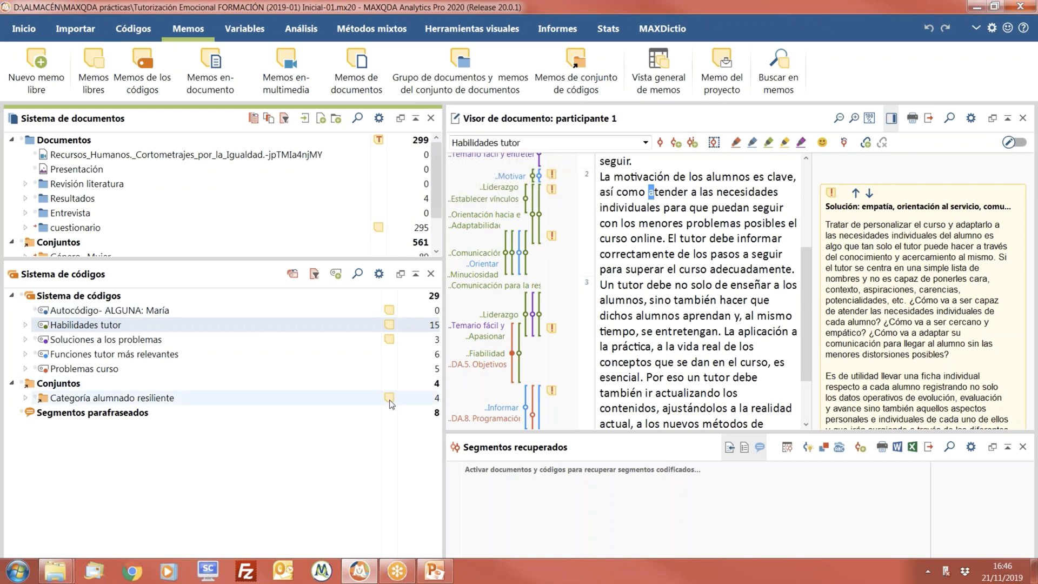
key(alt+Tab)
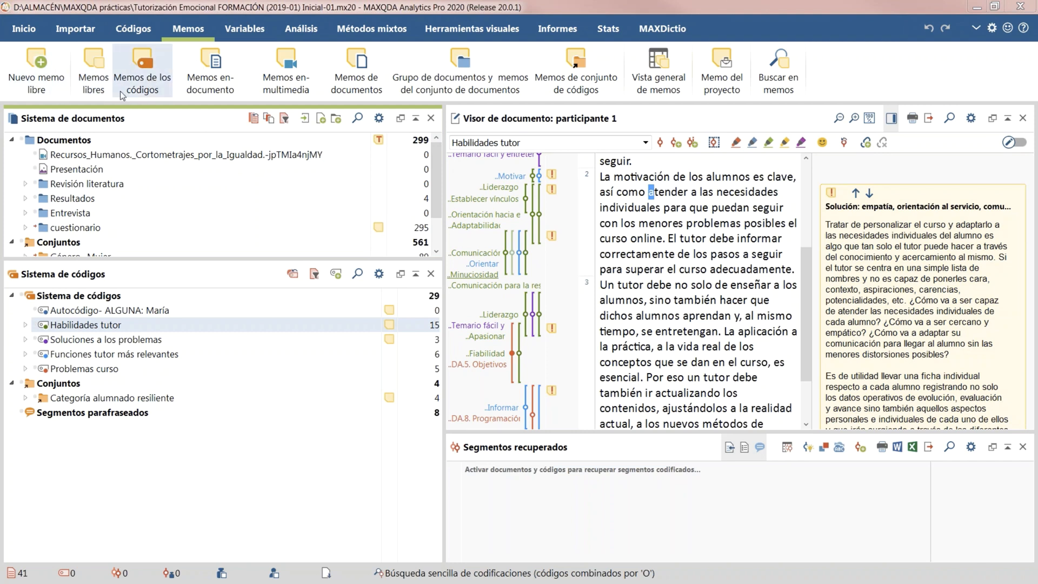
Step: Open the overview of all memos and the project memo
click(677, 92)
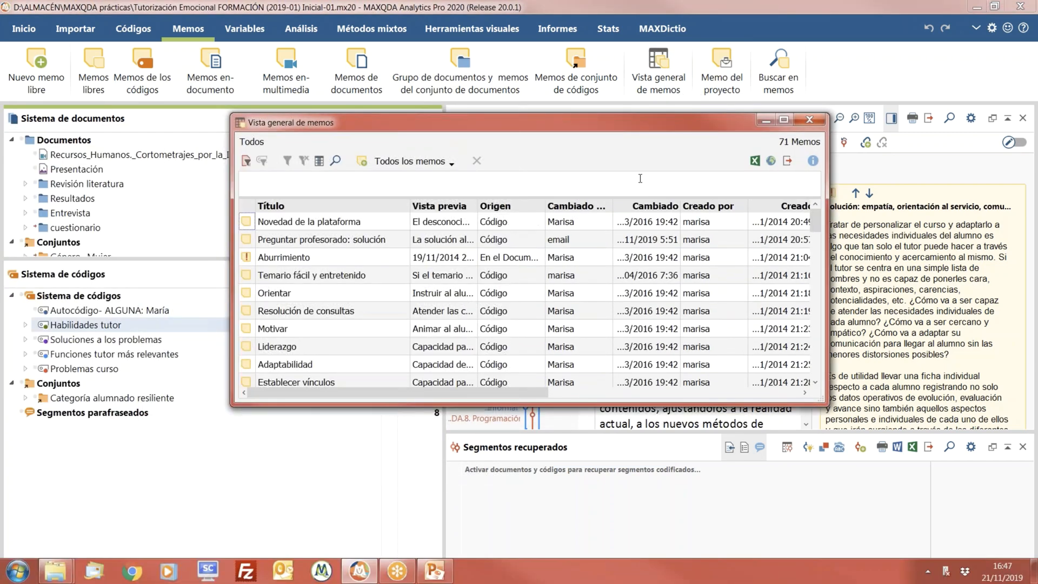
click(734, 91)
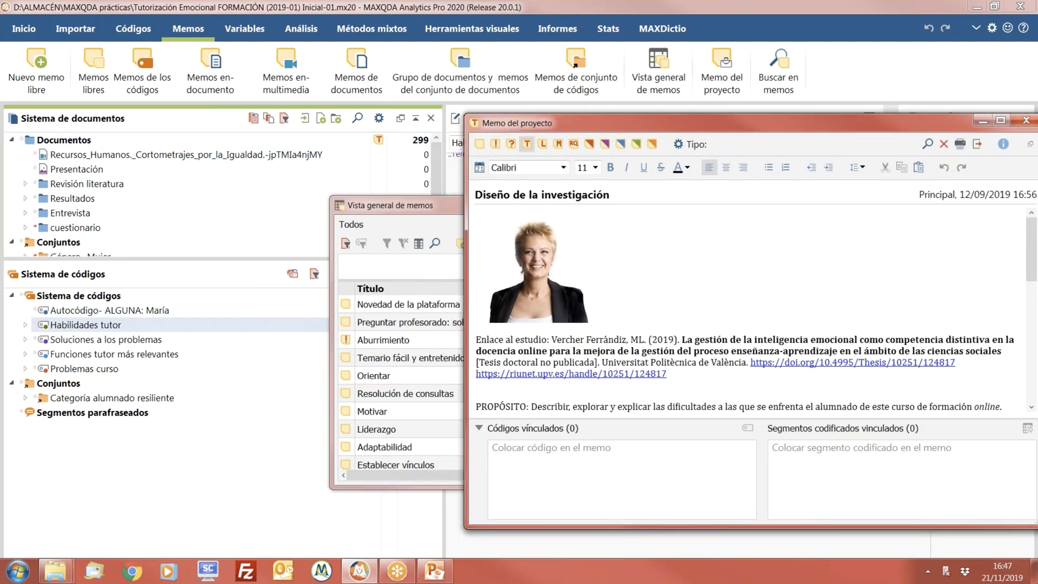
Step: Read through the project memo down to the conceptual framework table and close it
click(617, 362)
scroll(623, 337, down, 2)
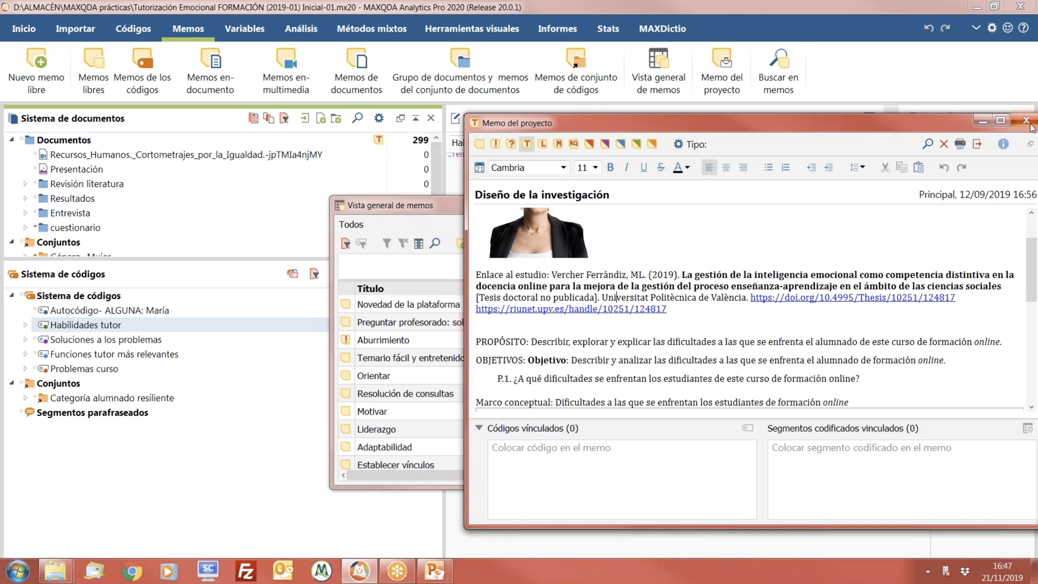
scroll(687, 384, down, 3)
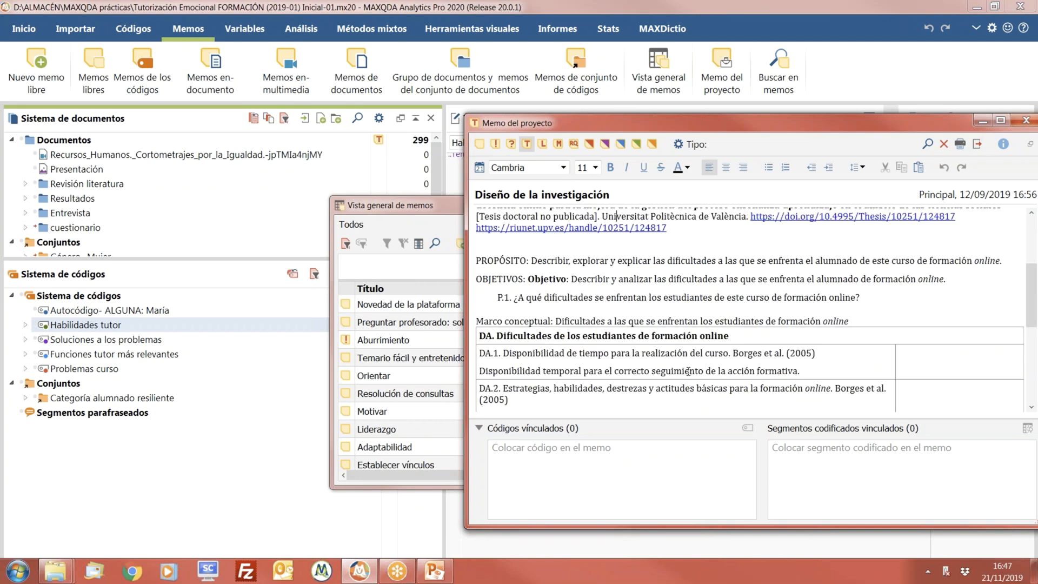
scroll(688, 371, down, 2)
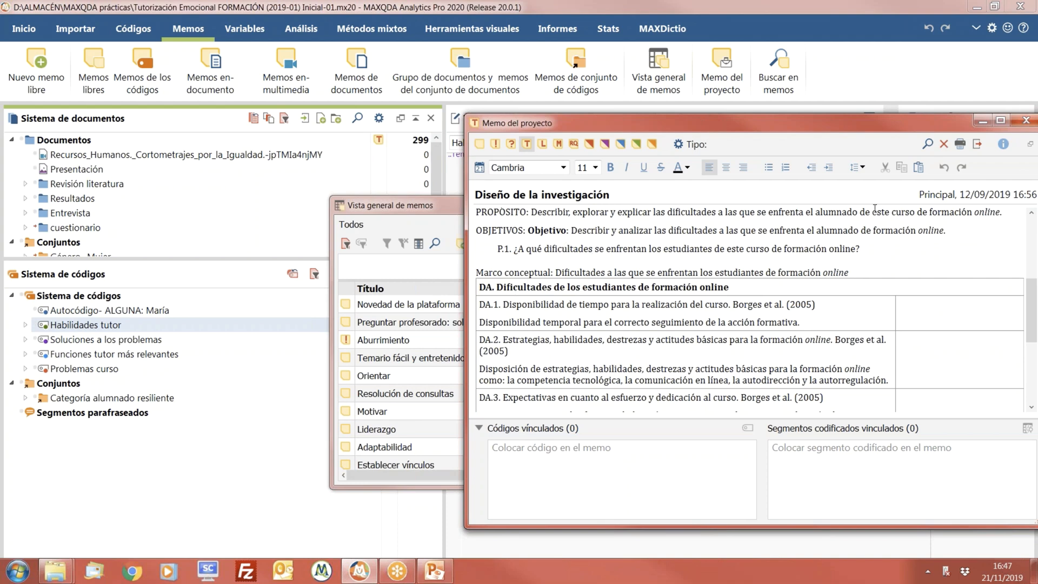
click(1026, 119)
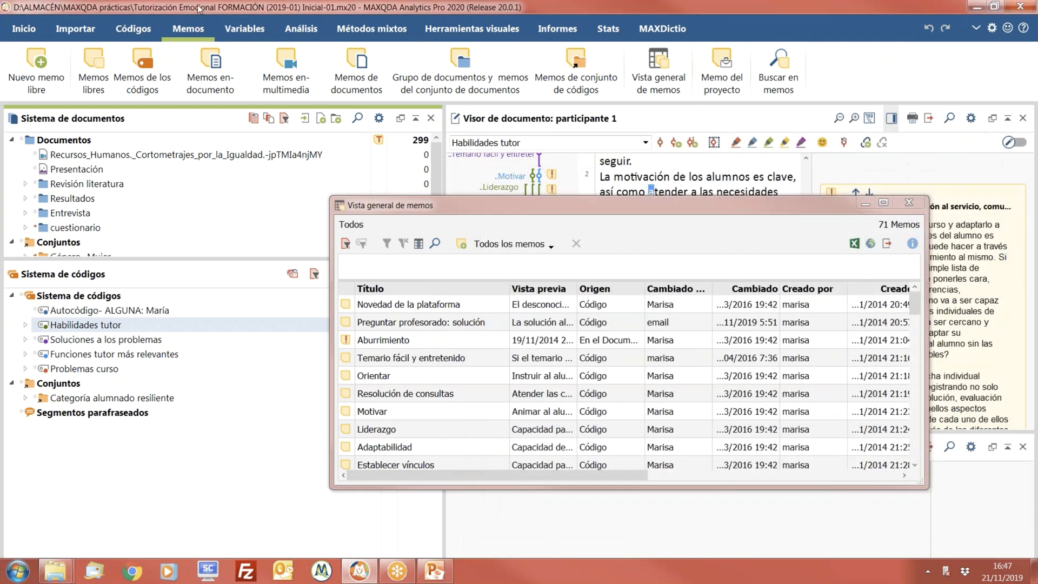
Step: Create a new free memo and insert a table with 2 columns and 4 rows in it
click(37, 78)
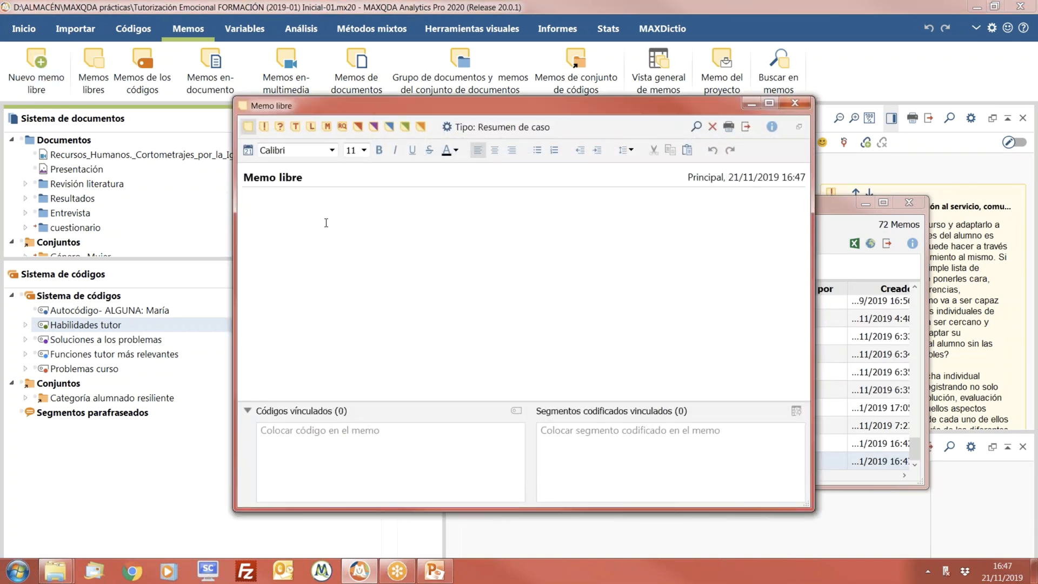
right_click(292, 226)
click(338, 232)
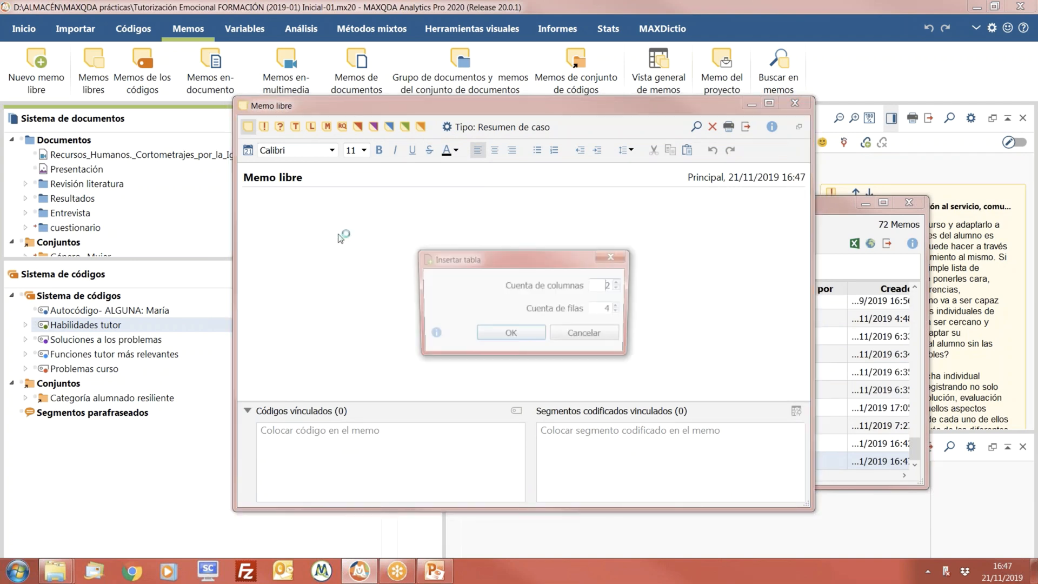
click(508, 335)
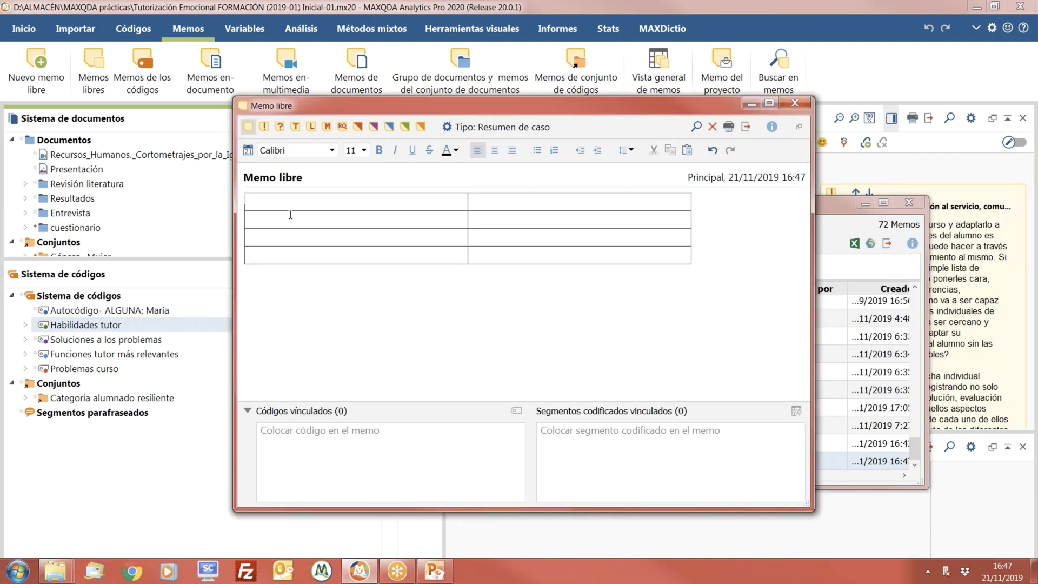
click(310, 219)
Step: Link the codes "Resolución de dudas" and "Preguntar profesorado: solución" from "Soluciones a los problemas" to the free memo
drag(448, 112, 600, 70)
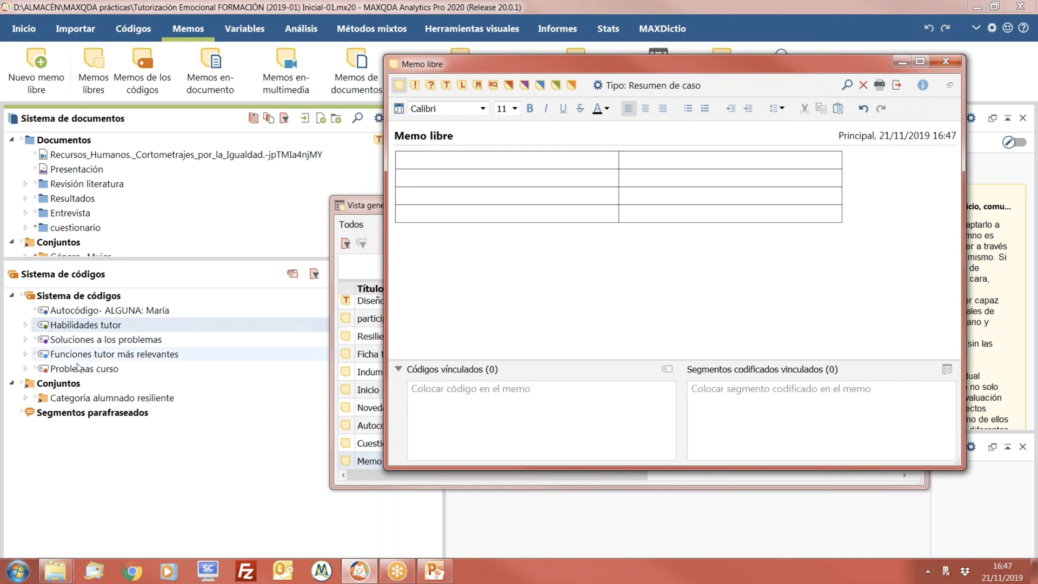
click(25, 339)
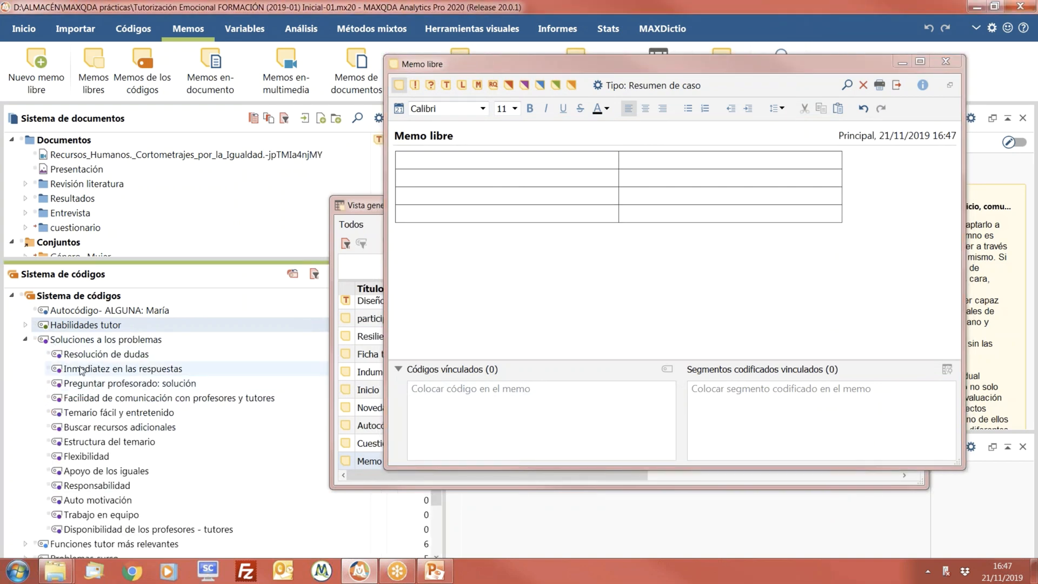
drag(89, 356, 446, 425)
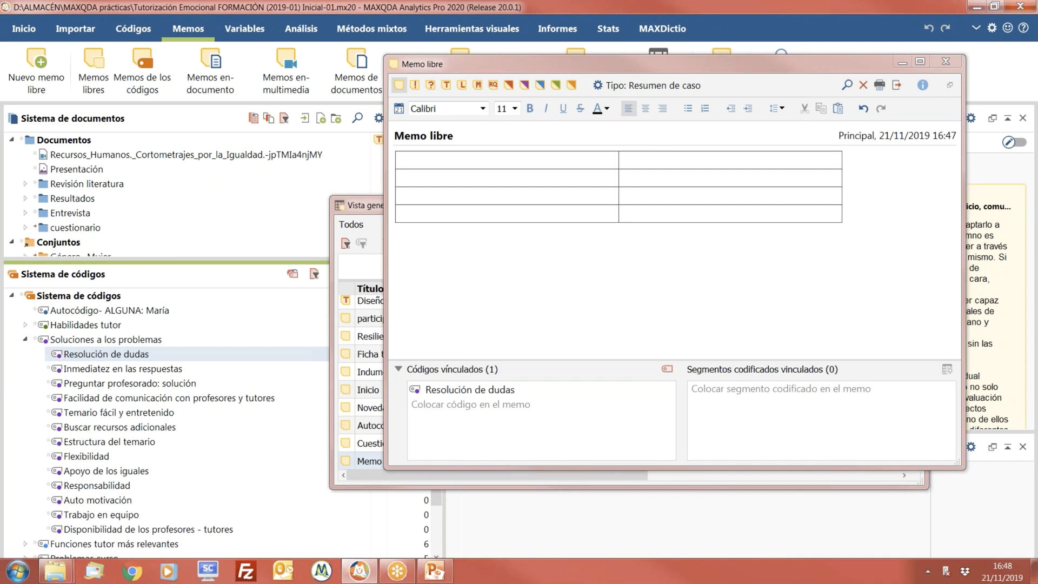
drag(130, 382, 432, 420)
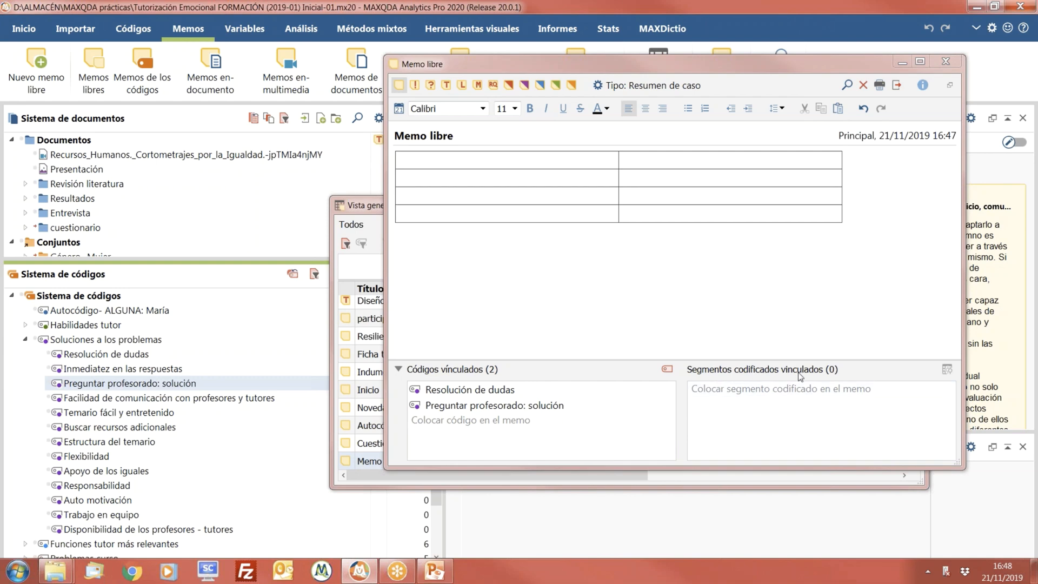
Step: Link the "participante 1" segments coded "Liderazgo" and "DA.5. Objetivos del curso" to the free memo, rearranging the windows to reach the document
drag(637, 67, 452, 81)
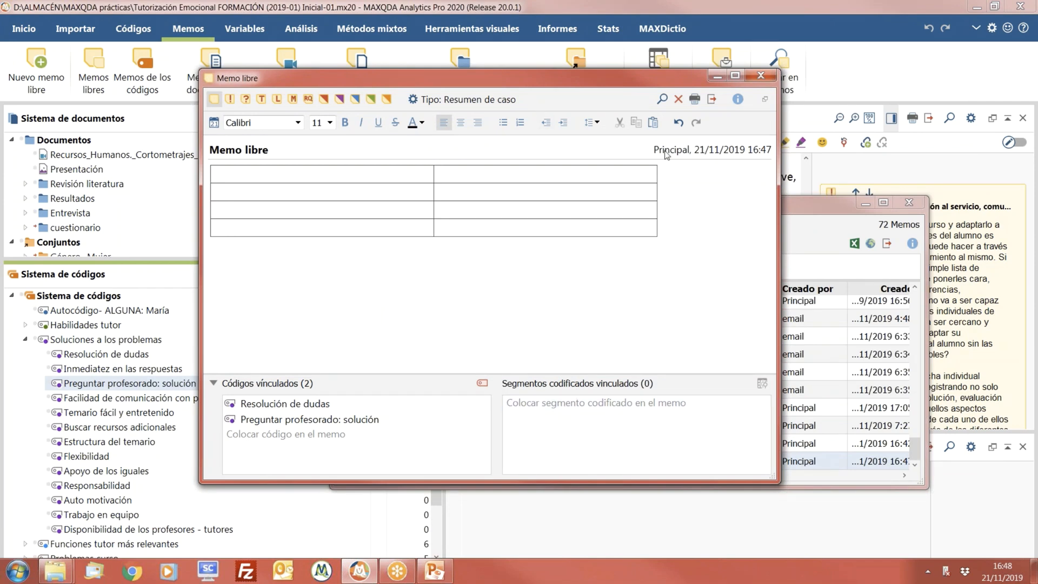
drag(777, 242, 648, 239)
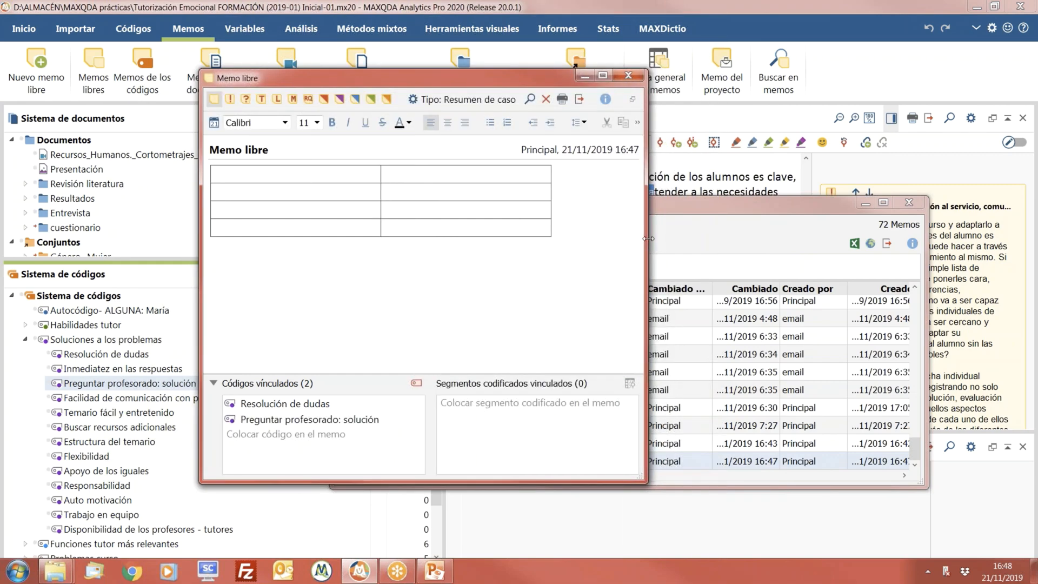
drag(408, 73, 242, 19)
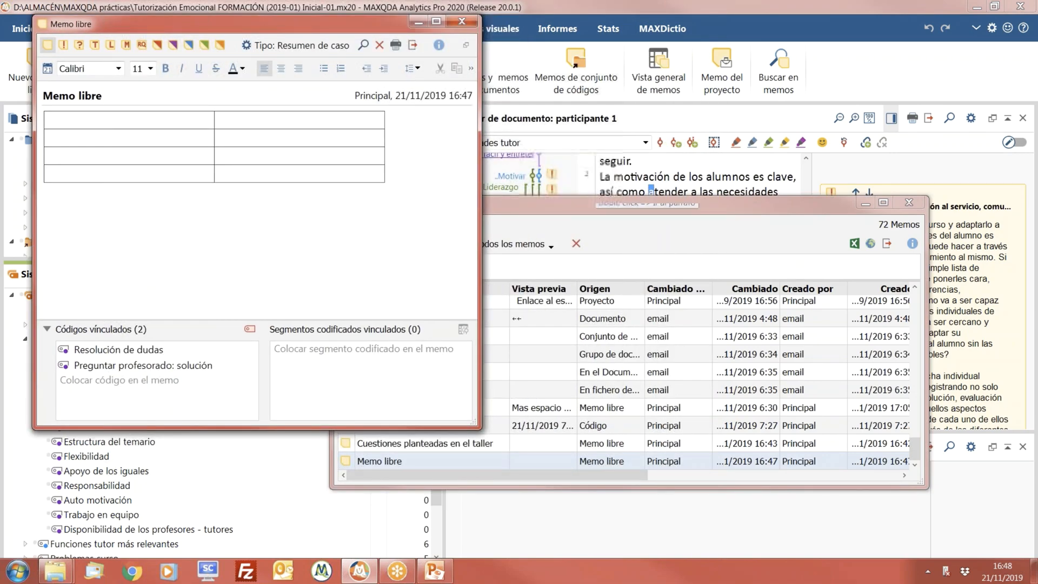
drag(648, 203, 784, 421)
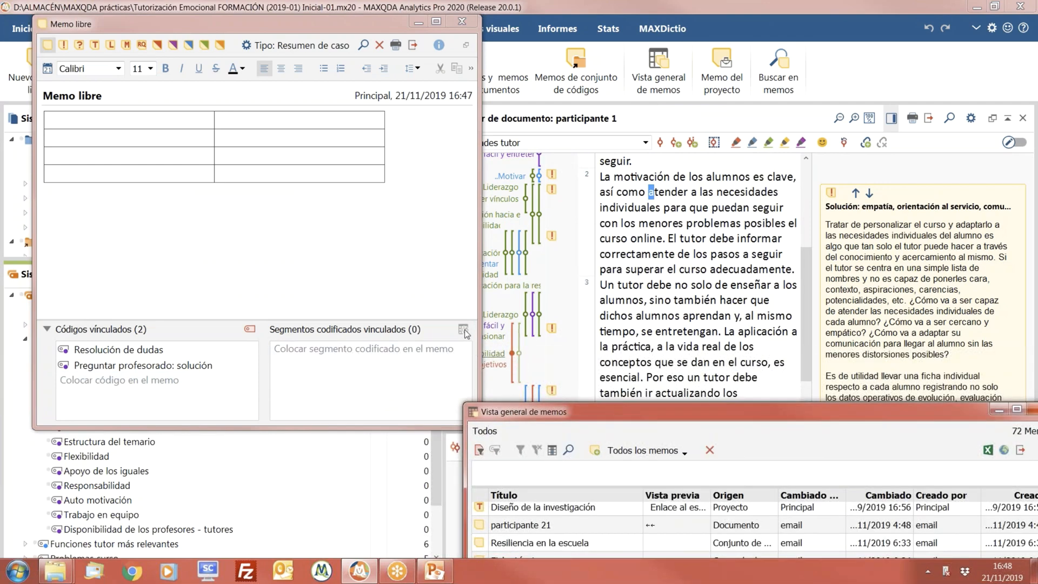
click(539, 319)
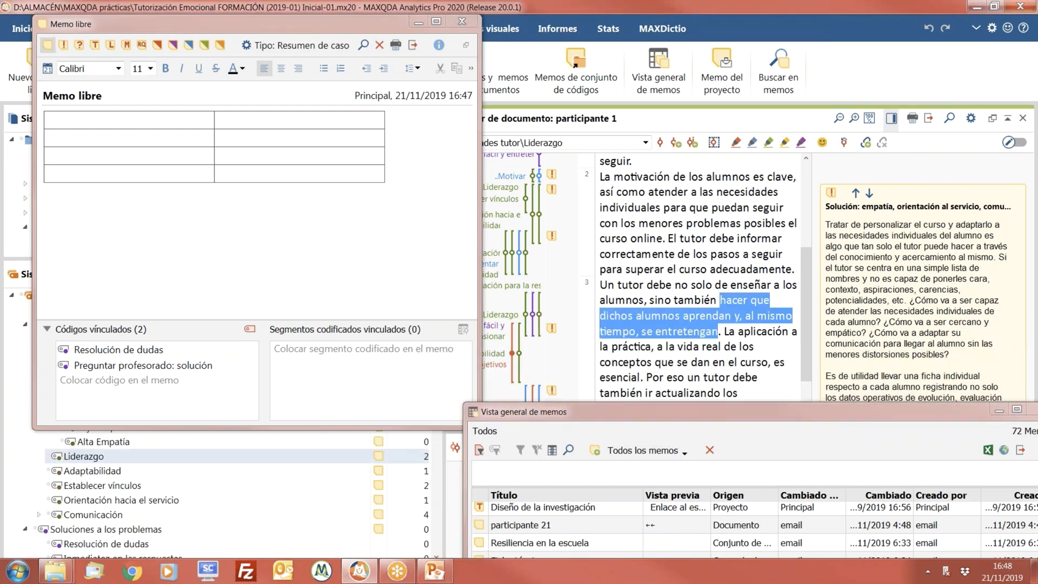
drag(436, 389, 432, 387)
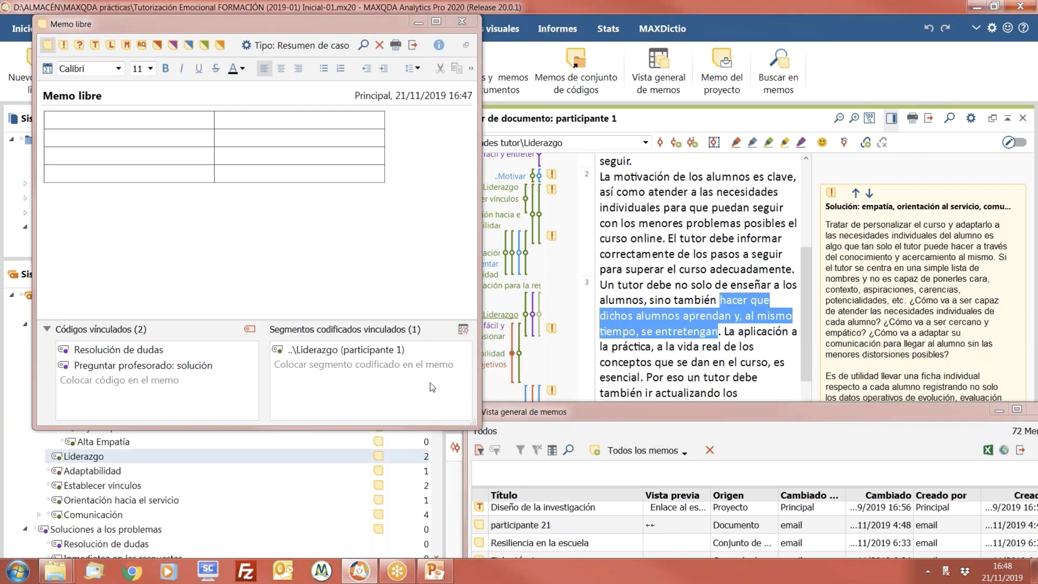
click(513, 356)
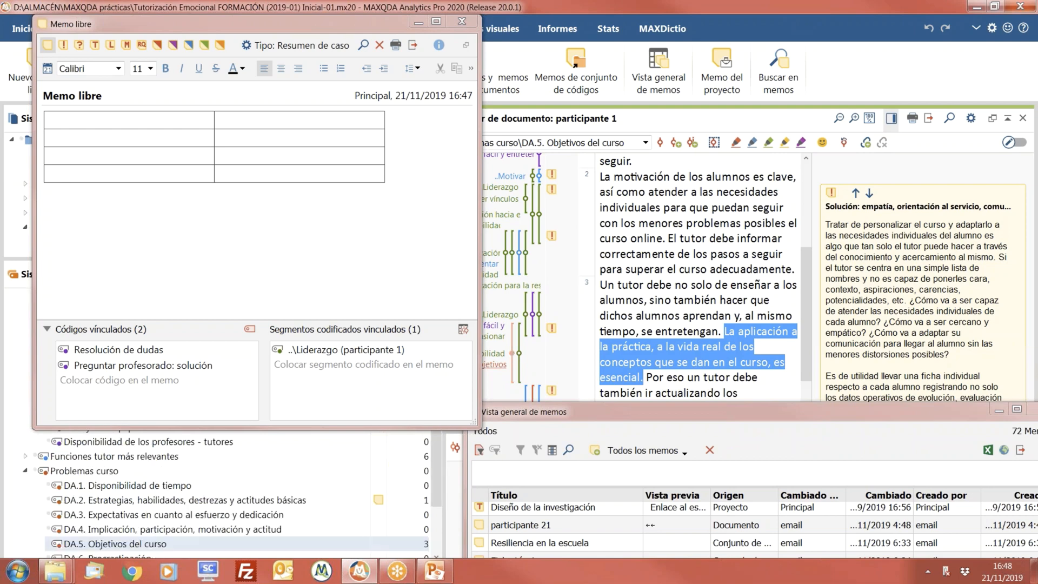
drag(515, 360, 294, 385)
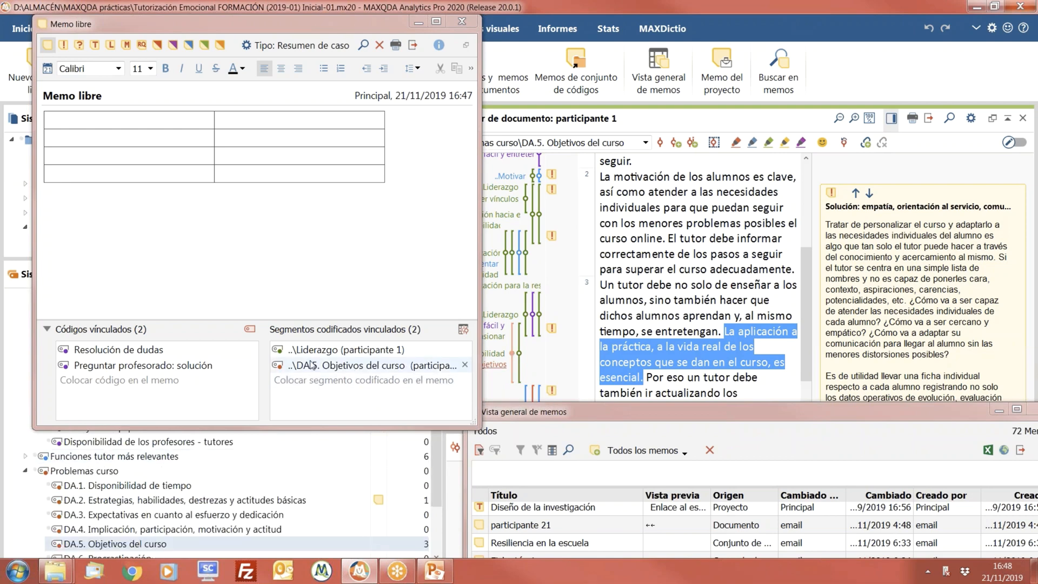
drag(649, 192, 654, 193)
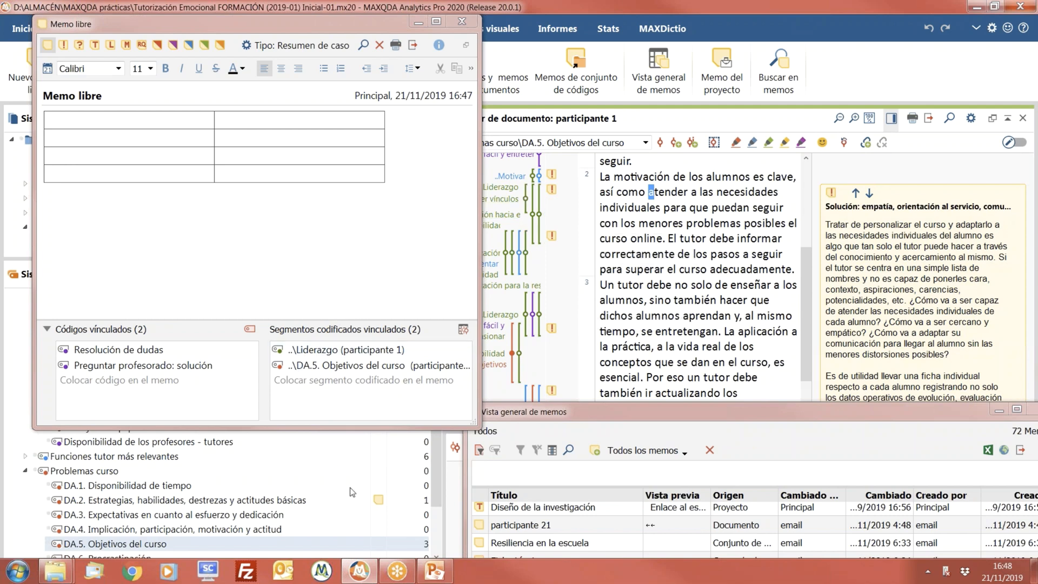
Step: Enlarge the memo window and add the line "Información vinculada" above the table
drag(476, 428, 651, 451)
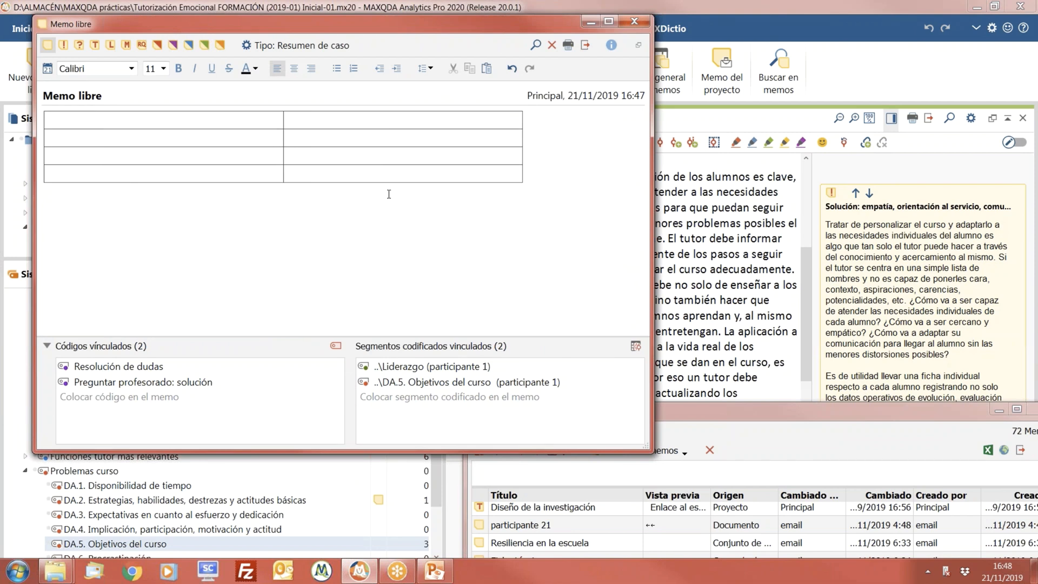
key(Return)
text(Información vinculada)
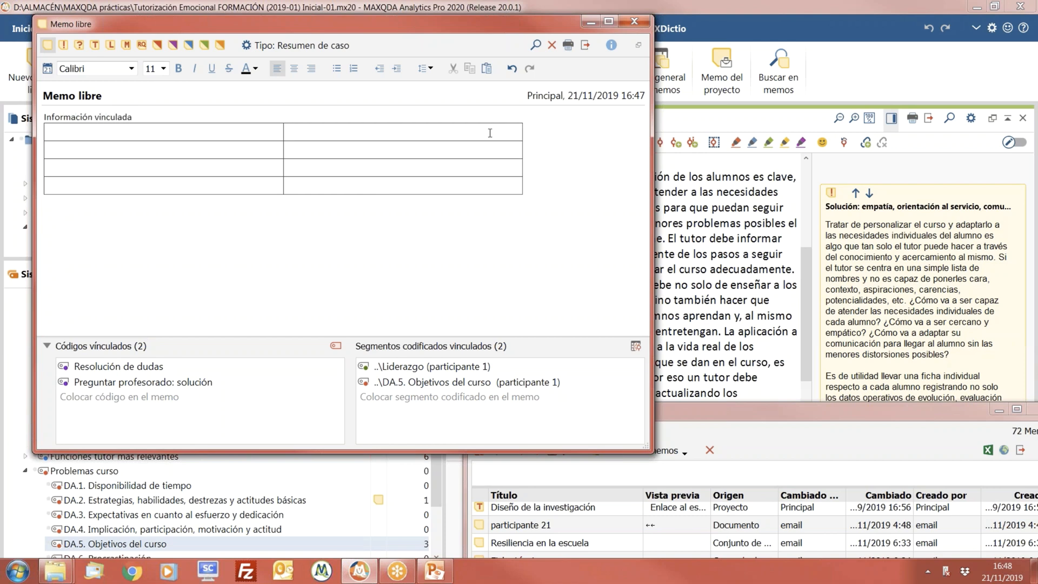
Step: Set the word "vinculada" in the memo text as the anchor of an internal link
double_click(111, 117)
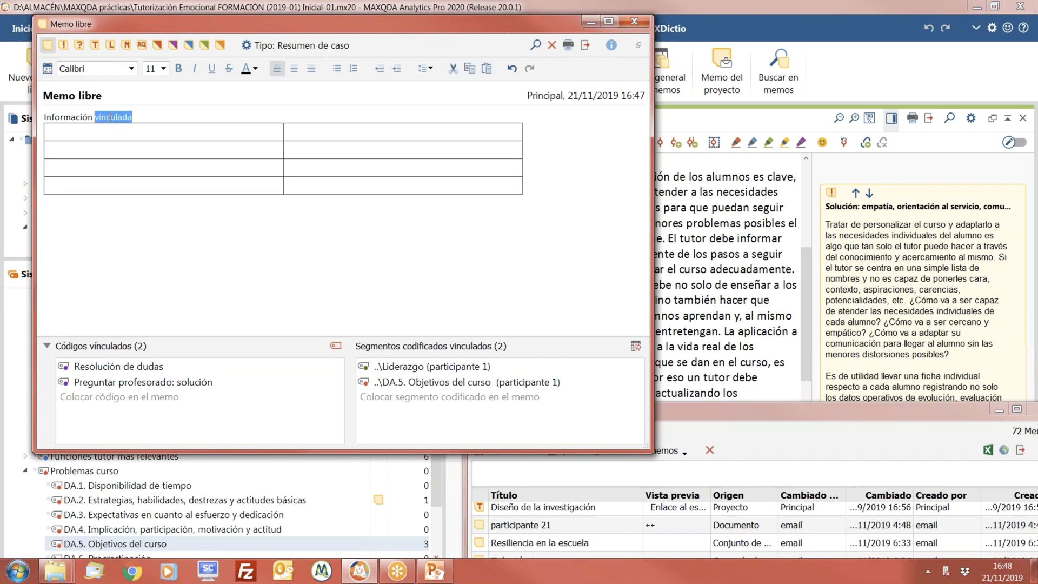
right_click(110, 116)
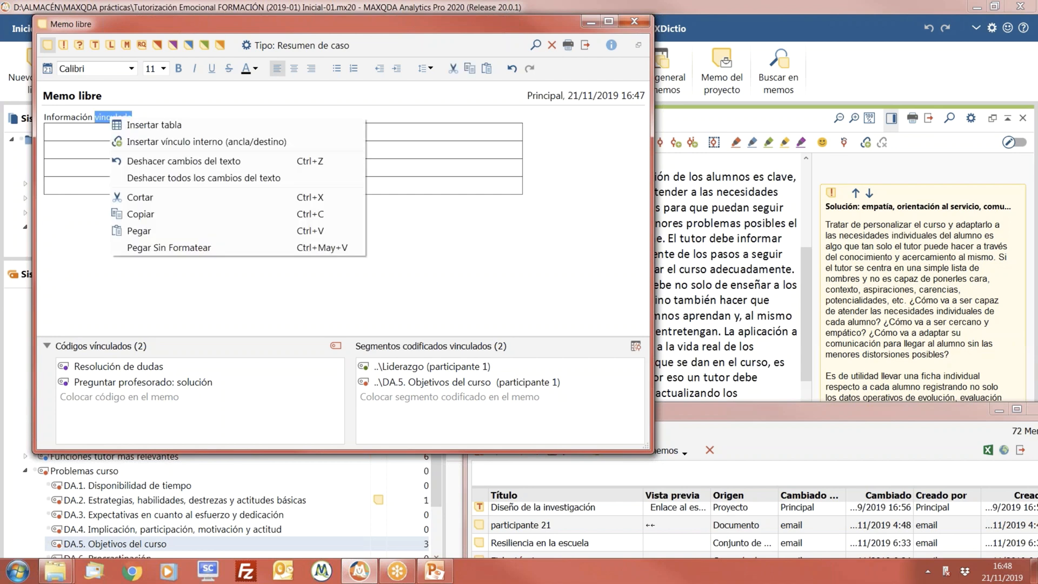
click(176, 143)
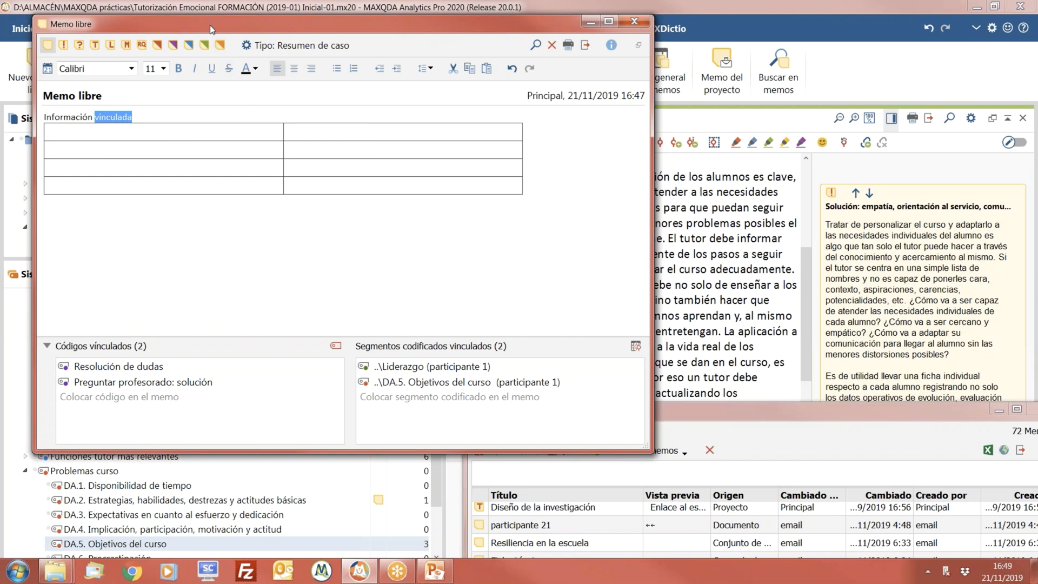
Step: Open the document "El programa de competencias socio-emocionales" from "Revisión literatura" and move the memo window clear of its text
drag(210, 29, 494, 46)
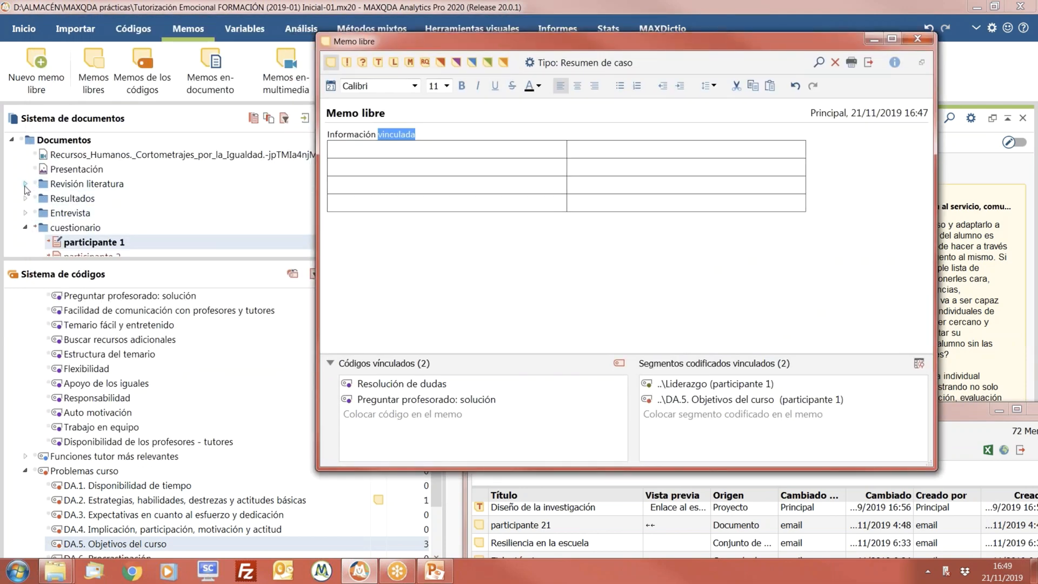
click(24, 185)
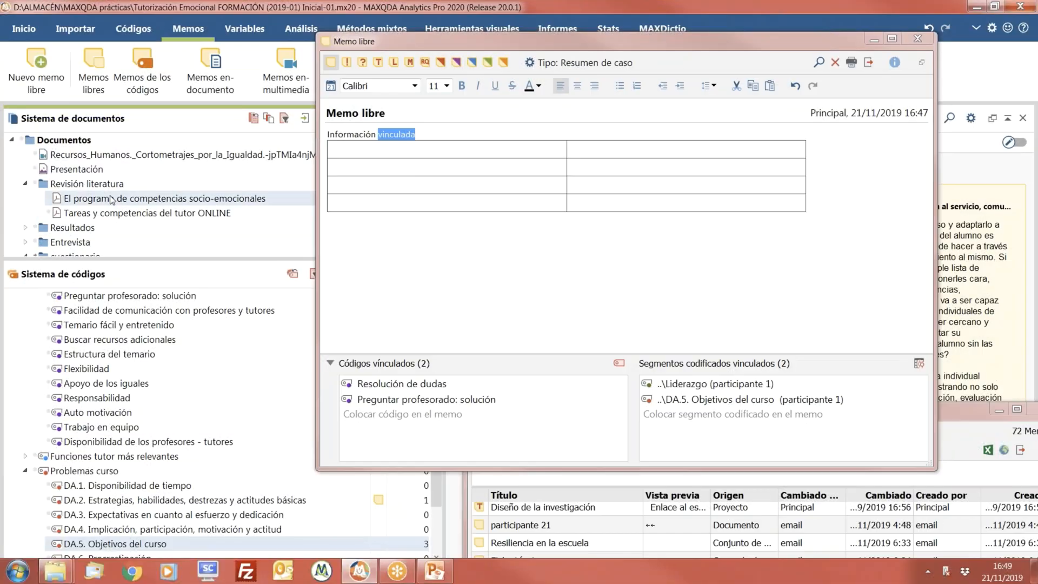
double_click(111, 200)
drag(562, 43, 566, 400)
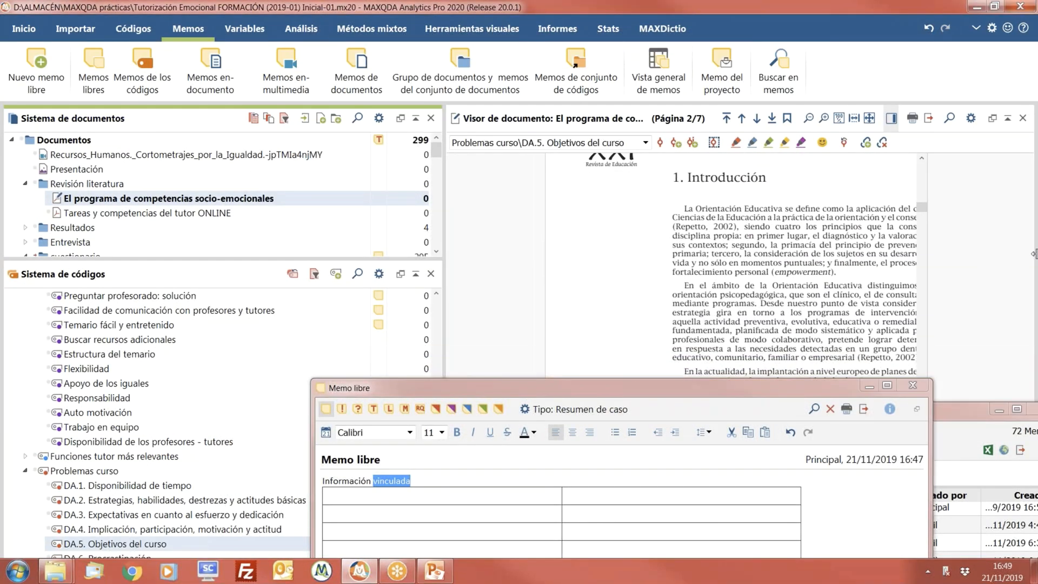
Step: Make the opening passage of "1. Introducción", up to "(Repetto, 2002),", the target of the memo's internal link and check the link
drag(682, 209, 740, 229)
right_click(736, 227)
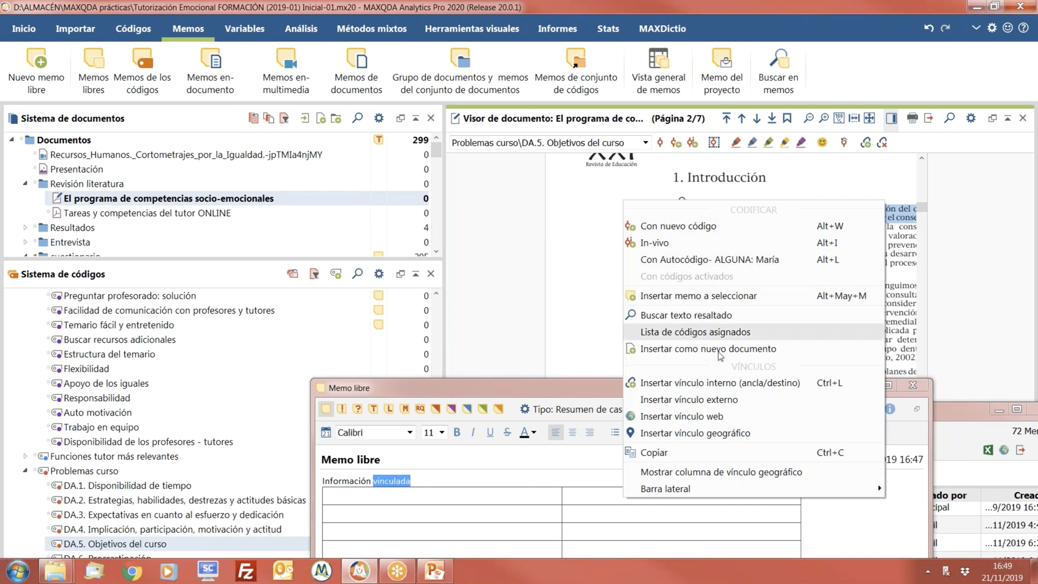
click(703, 384)
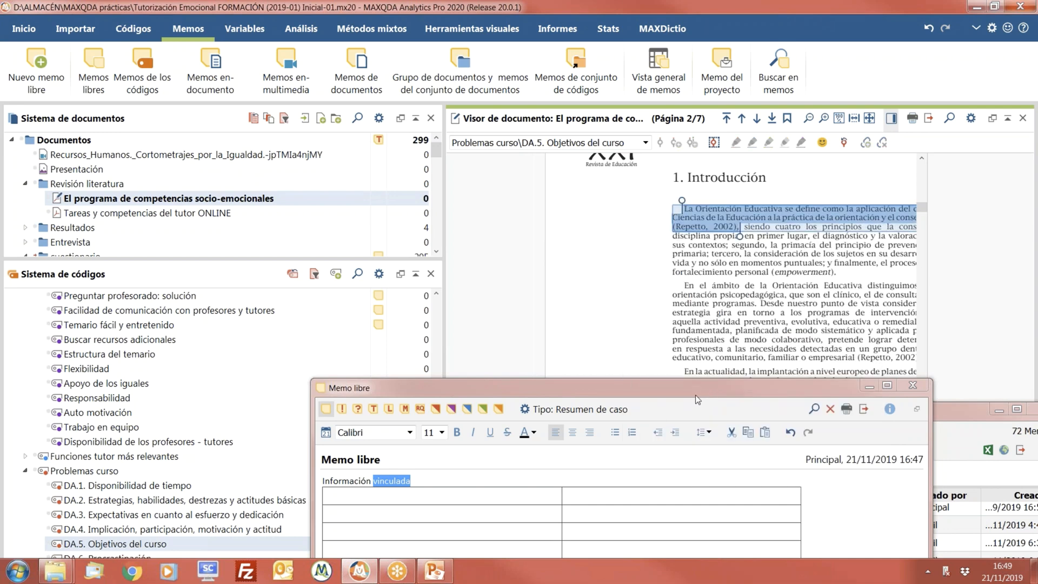
mouse_move(704, 213)
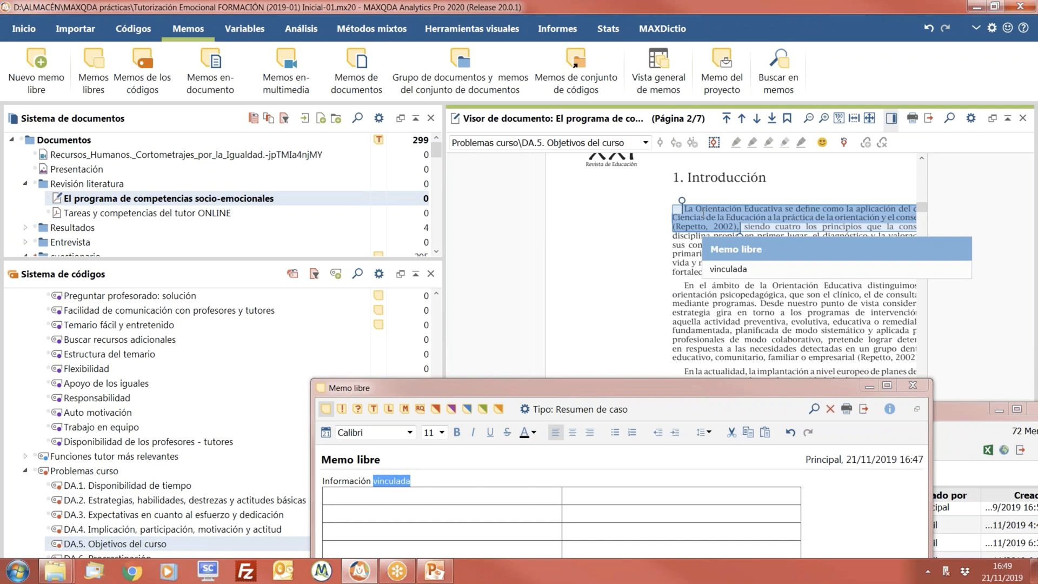
click(441, 476)
mouse_move(388, 488)
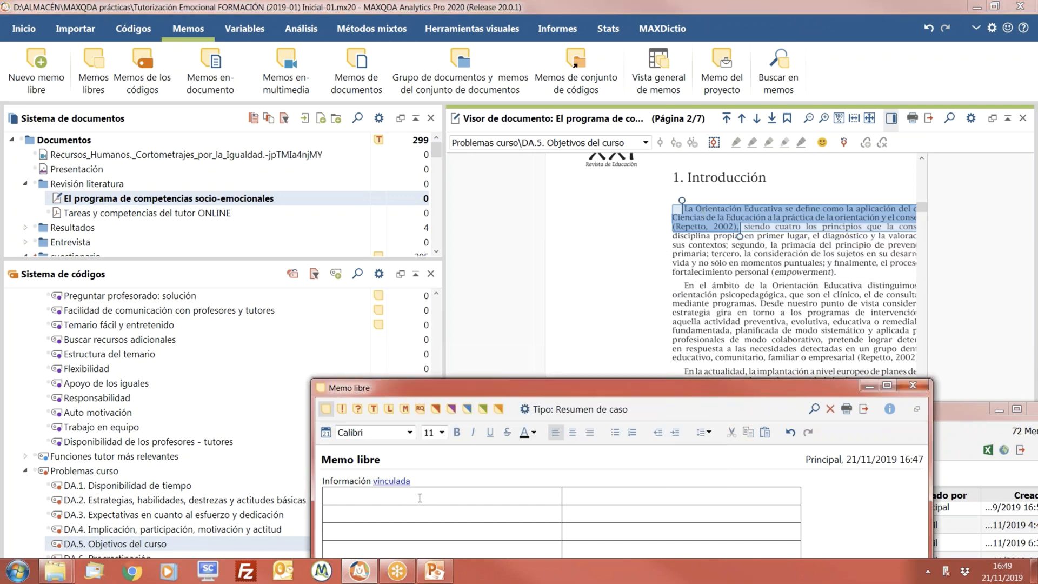
Step: Bring the whole free memo into view and display its label type definitions
drag(447, 397, 421, 261)
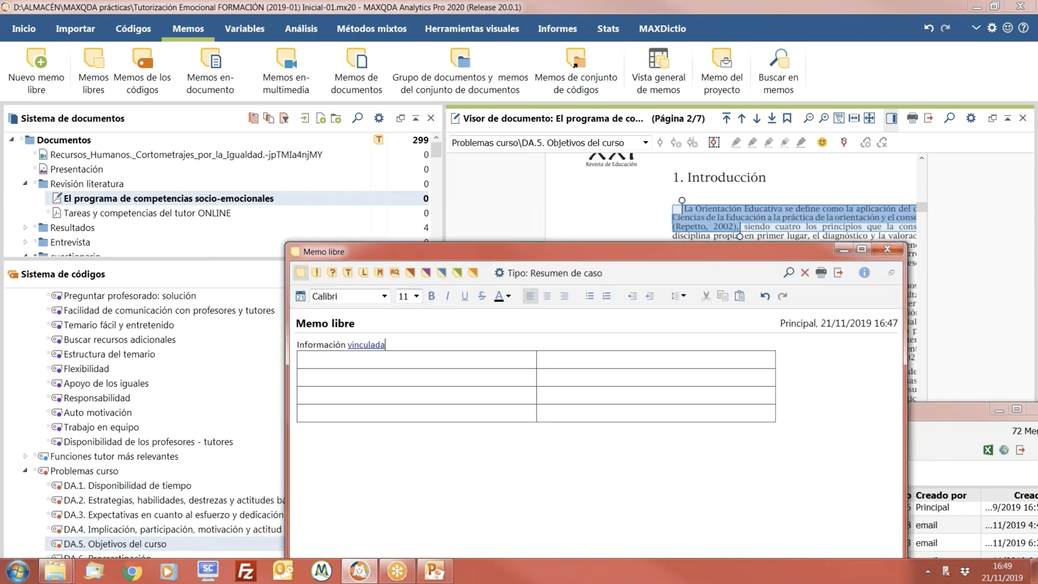
mouse_move(367, 349)
drag(402, 249, 328, 73)
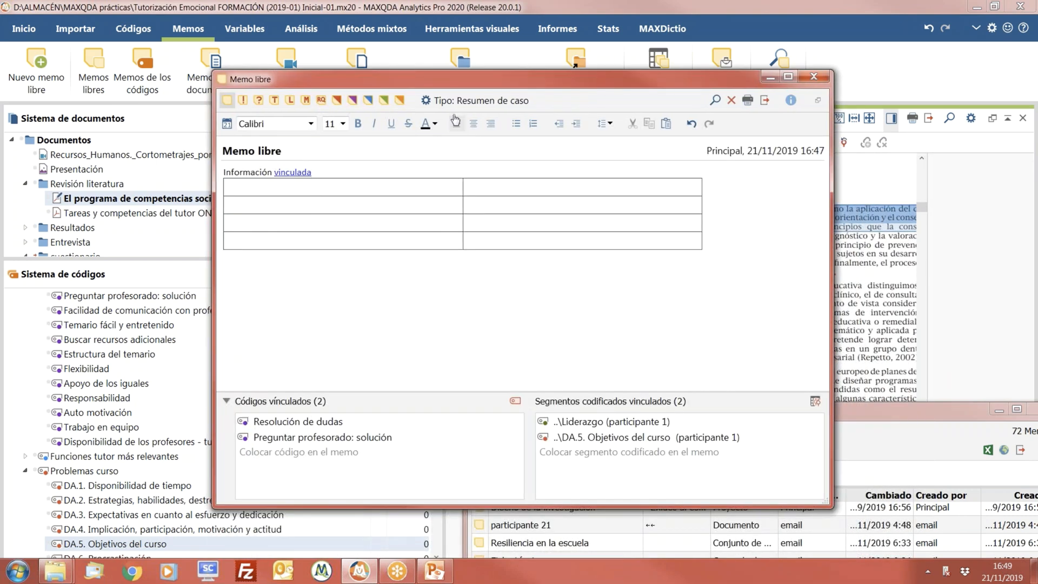
click(427, 101)
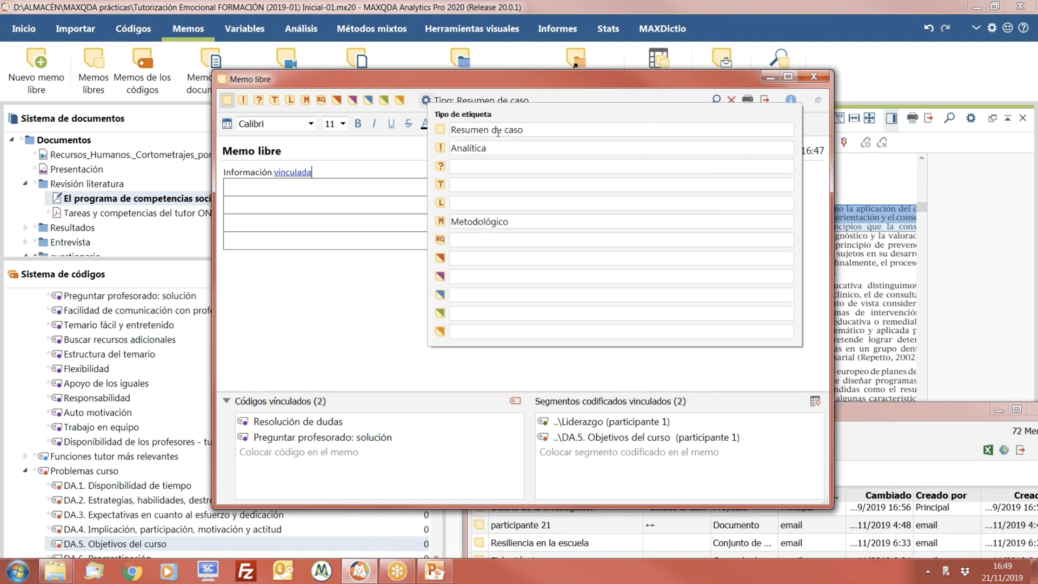
Step: Close the label type definitions, the free memo and the memo overview
click(461, 167)
click(436, 572)
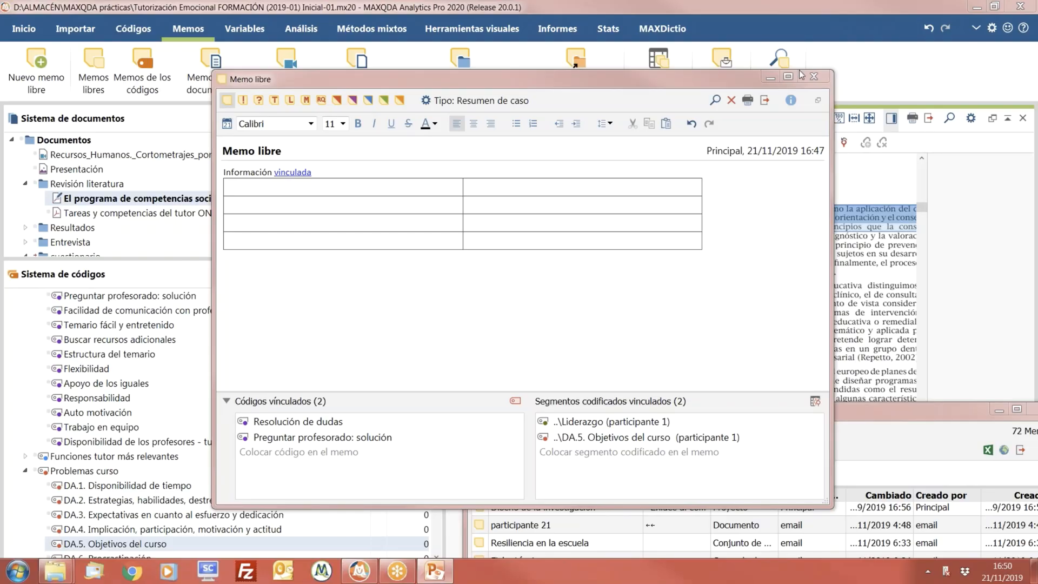
click(813, 76)
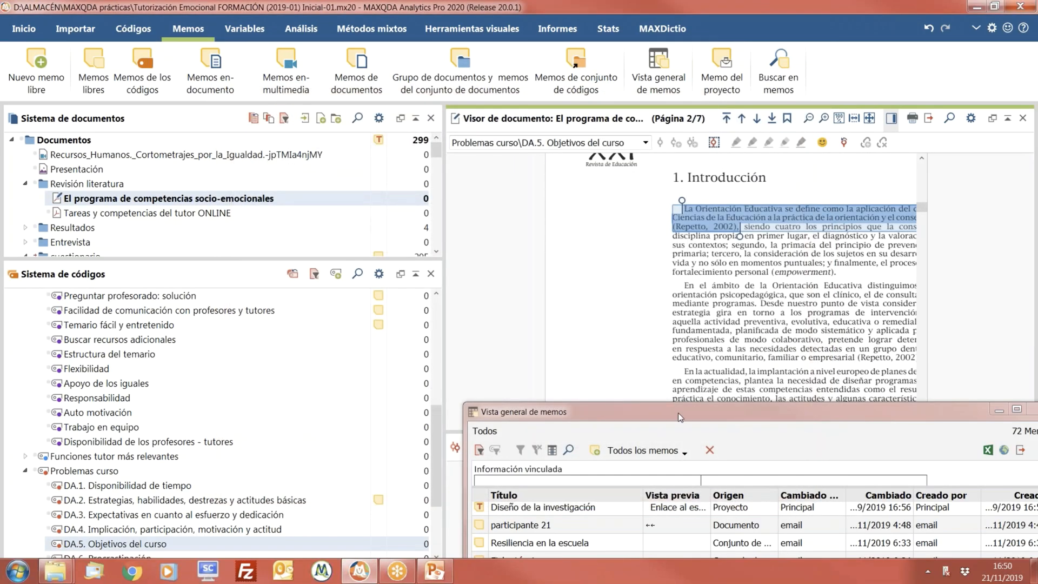
drag(678, 413, 422, 139)
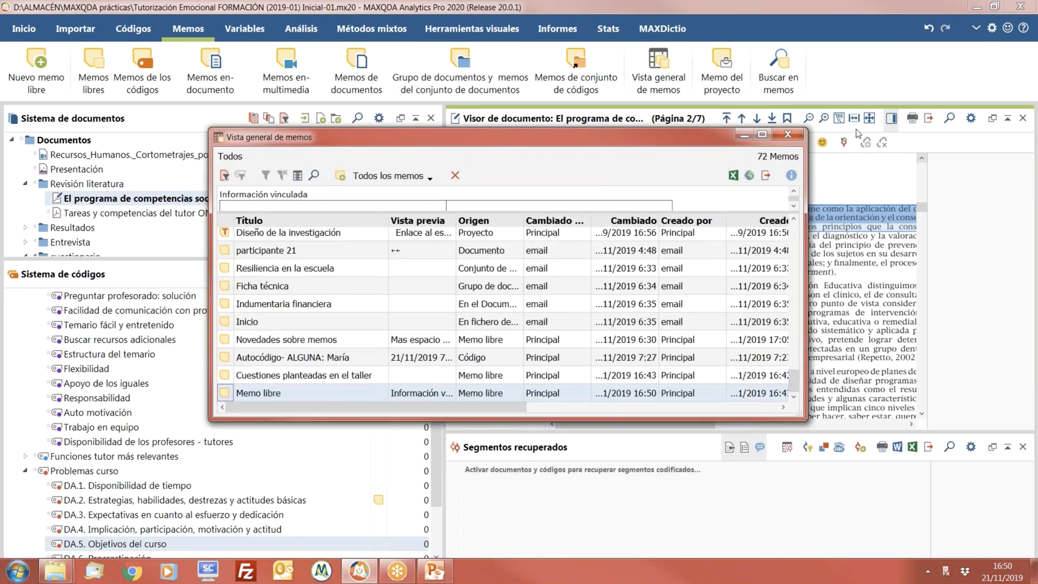
click(787, 134)
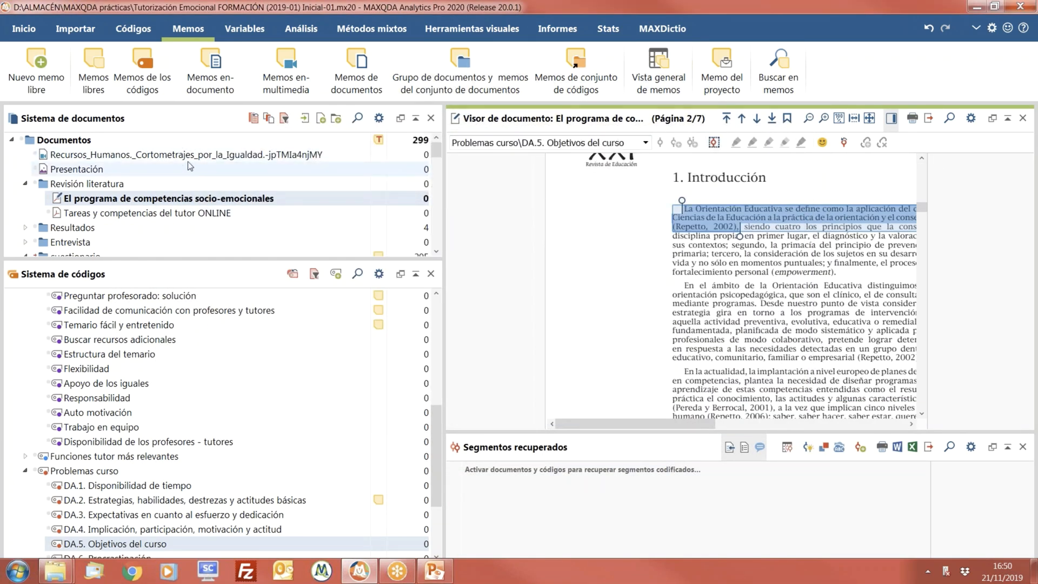
Step: Start a code distribution model in MAXMapas for the code "Liderazgo"
click(464, 36)
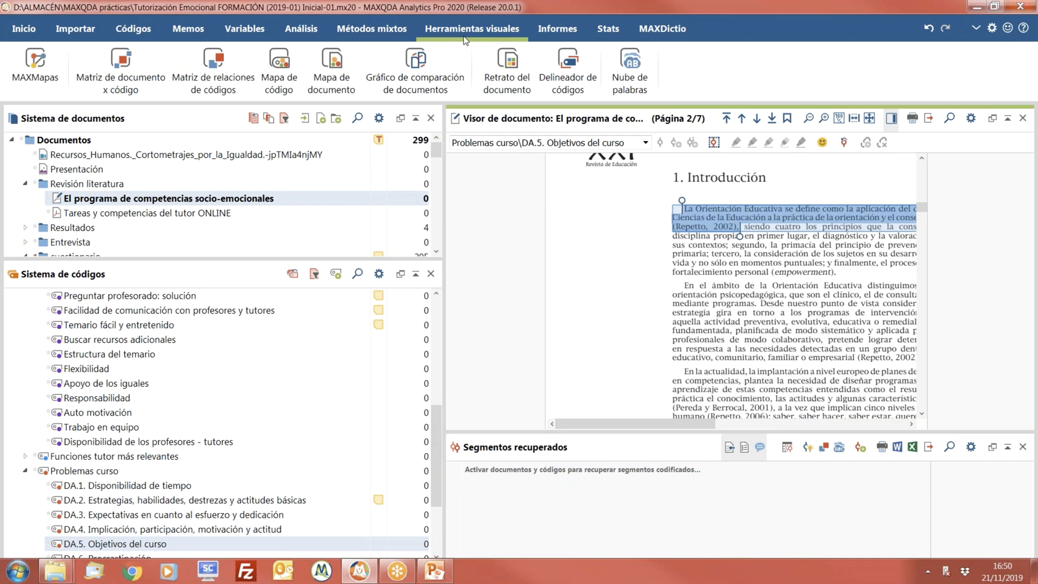
click(50, 86)
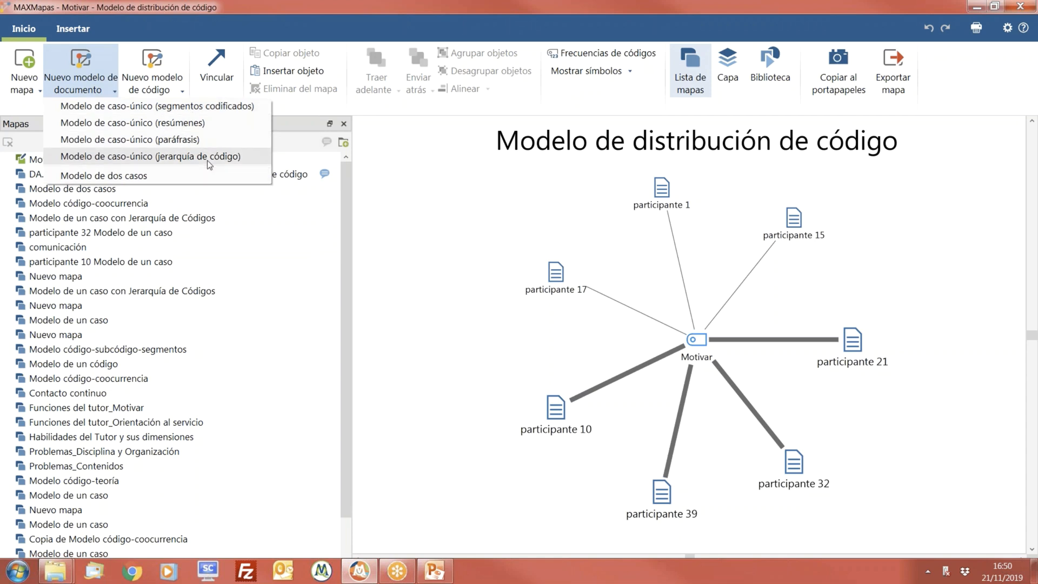
click(180, 91)
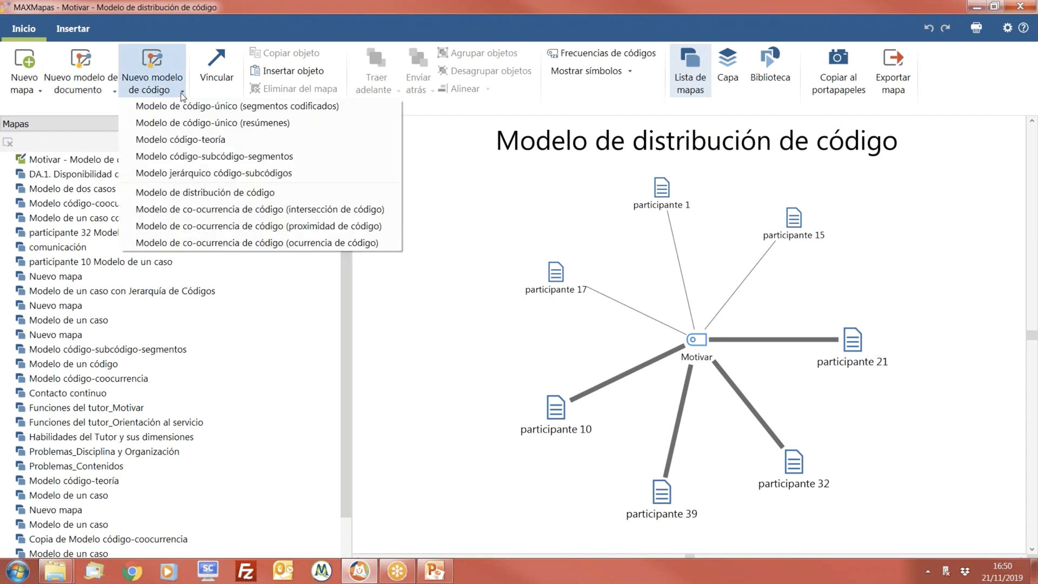
click(226, 196)
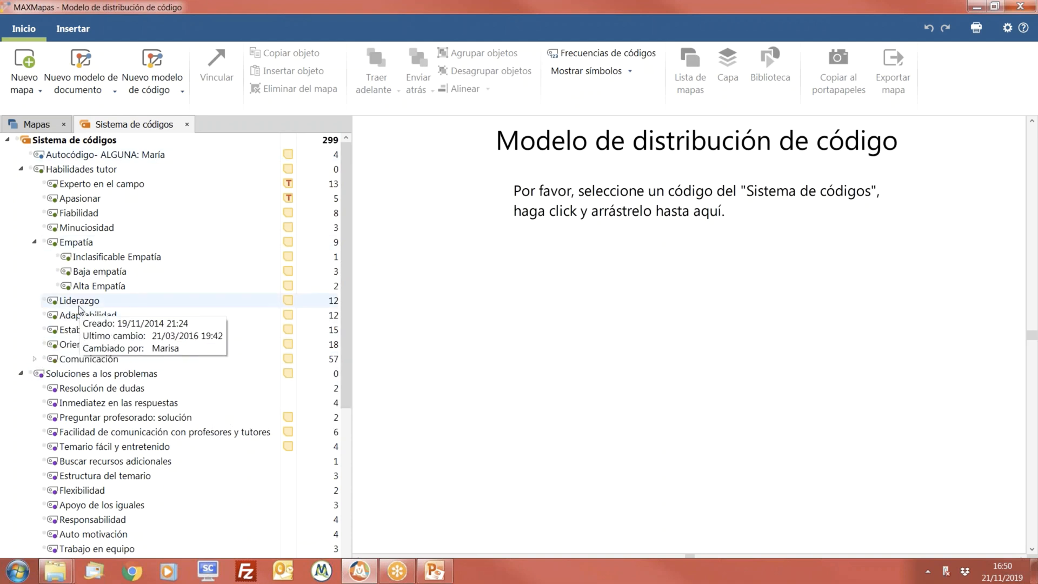
drag(80, 307, 585, 326)
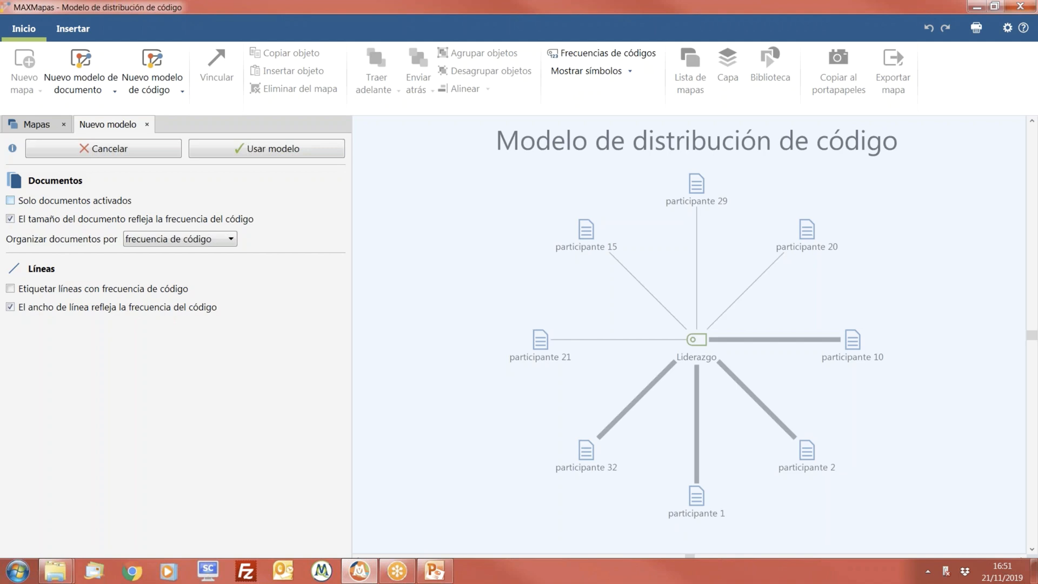
Step: Limit the model to activated documents, label its lines with the code frequency, and use the model
click(54, 219)
click(54, 219)
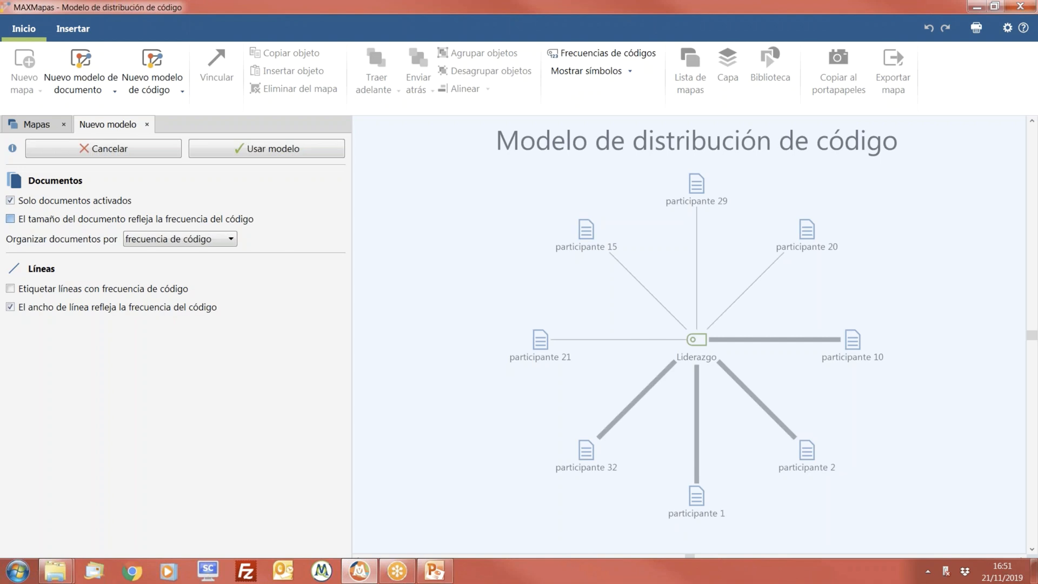
click(160, 241)
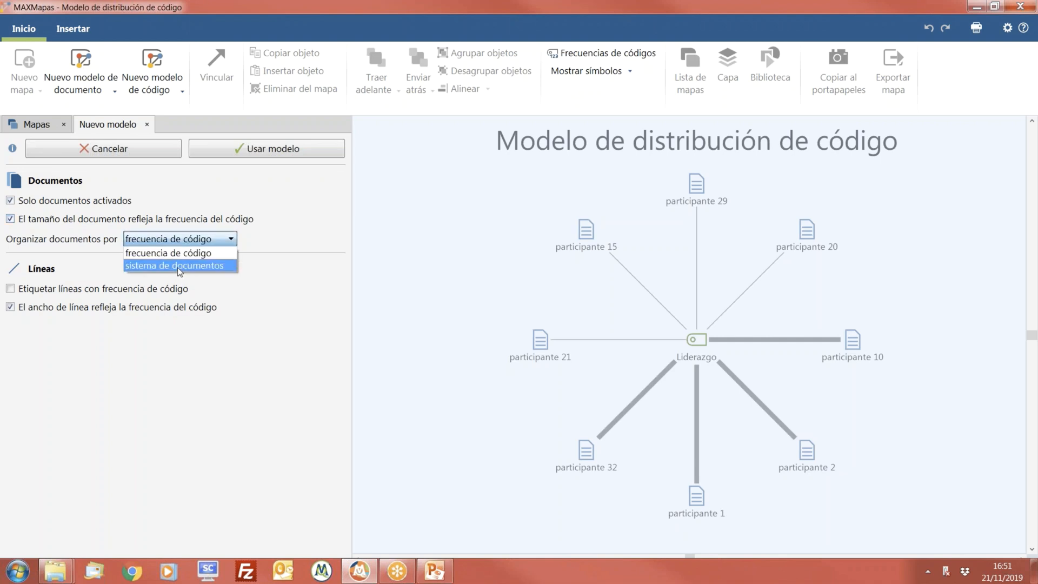
click(162, 364)
click(10, 288)
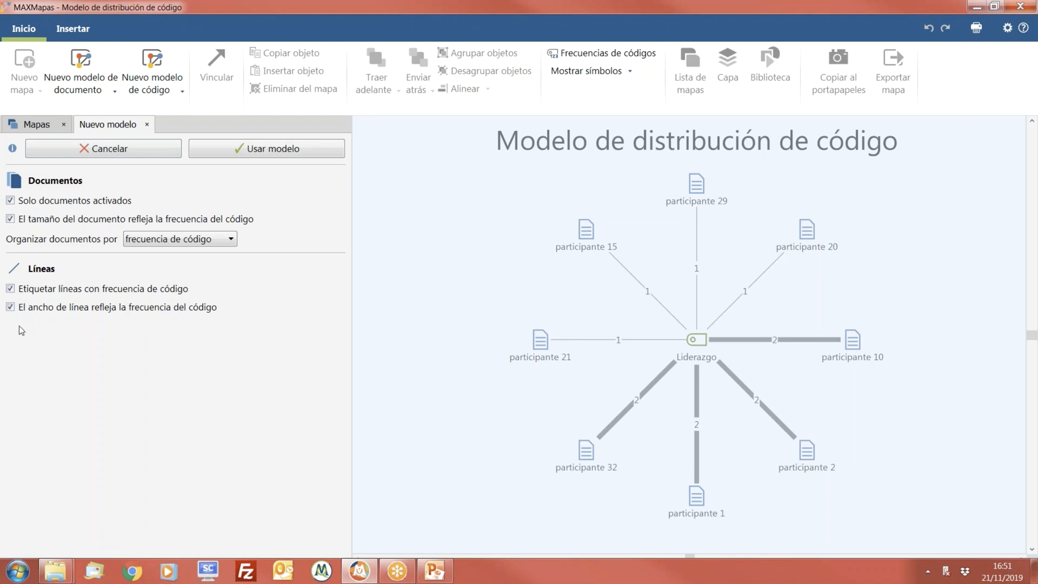
click(326, 155)
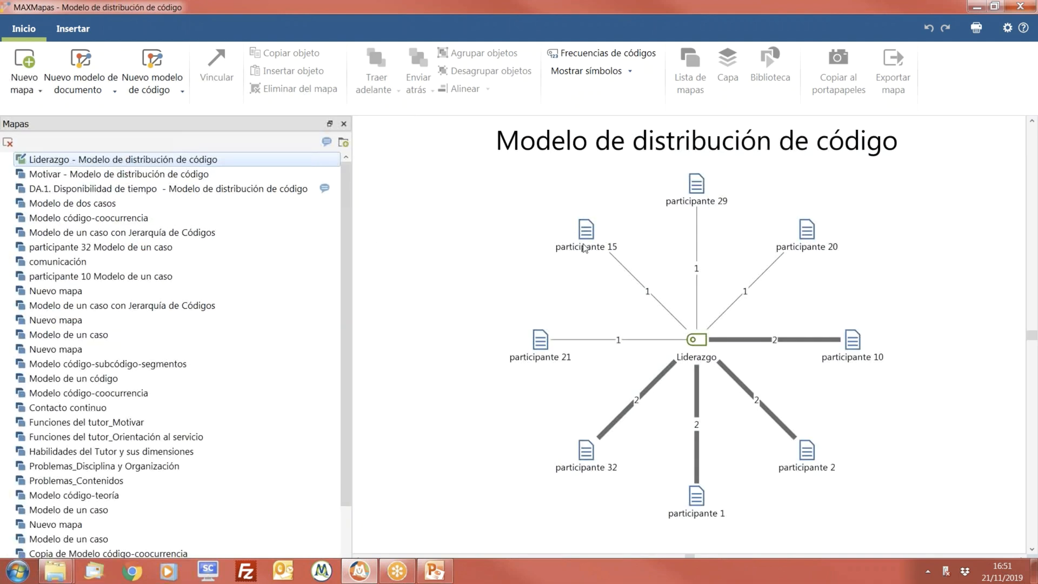
Step: Move participante 15, participante 29 and participante 20 closer to "Liderazgo" and narrow the list of maps
drag(582, 246, 639, 291)
drag(703, 190, 703, 239)
drag(815, 248, 763, 299)
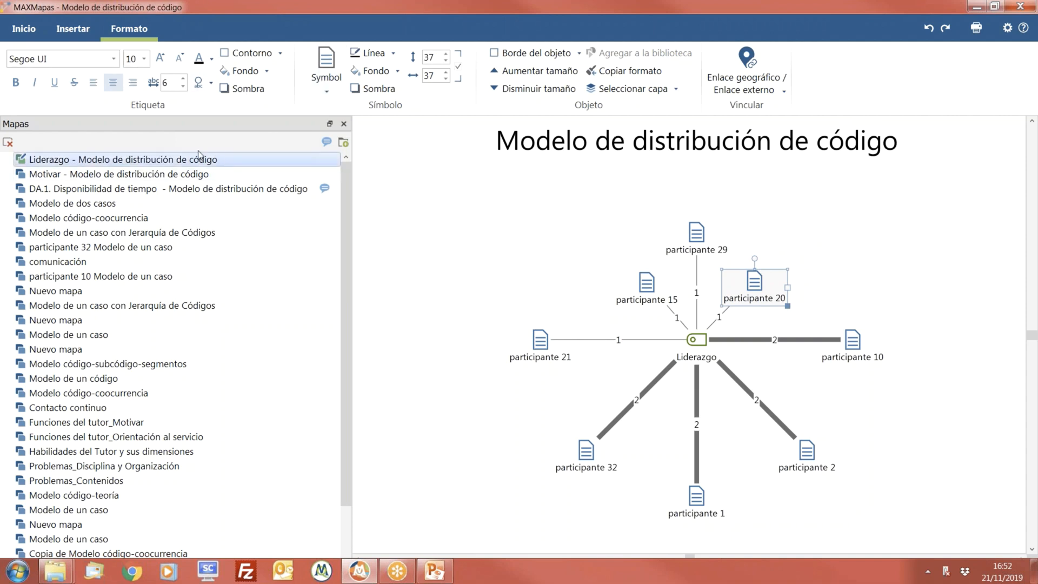
drag(345, 211, 289, 189)
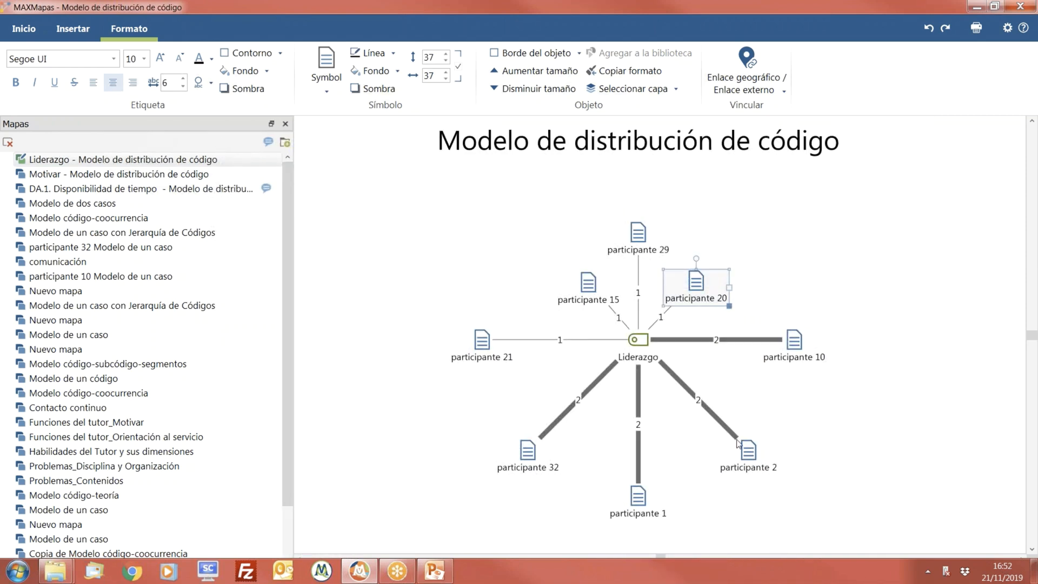
Step: Look at the symbol options of the "Liderazgo" code and select the participante 15 document on the map
click(633, 354)
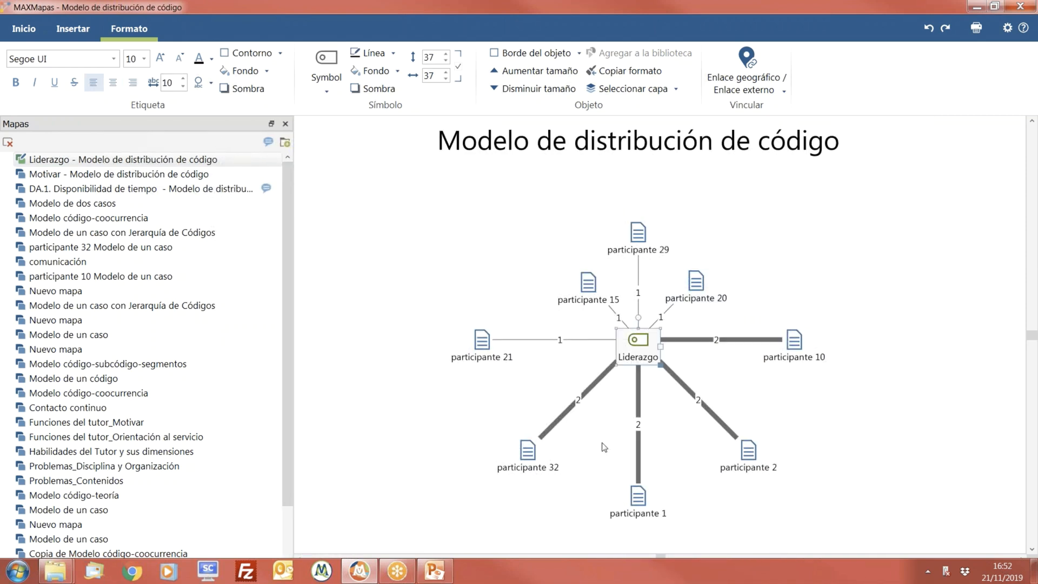
mouse_move(642, 357)
click(326, 92)
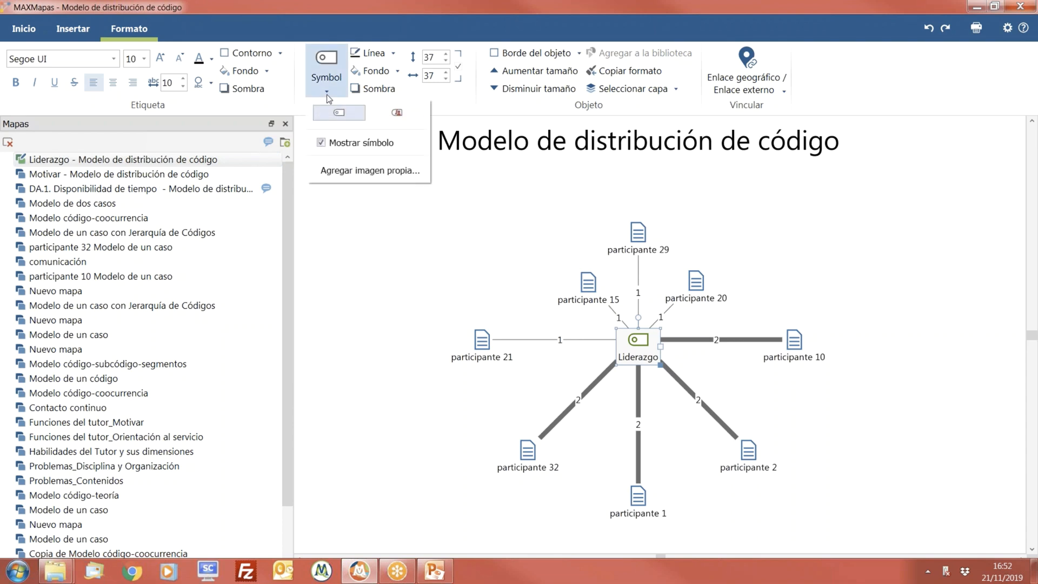
click(406, 271)
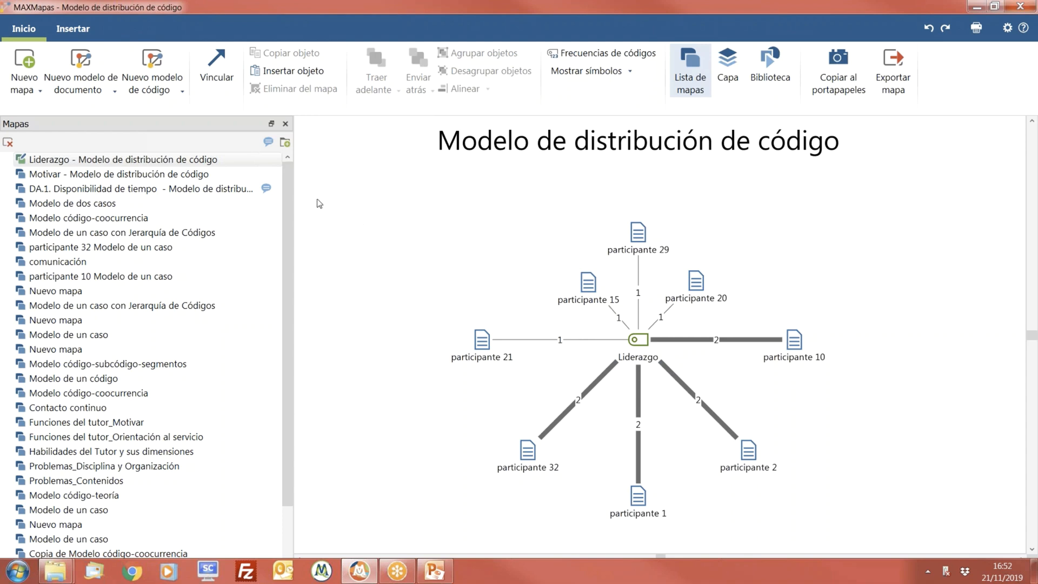
click(582, 297)
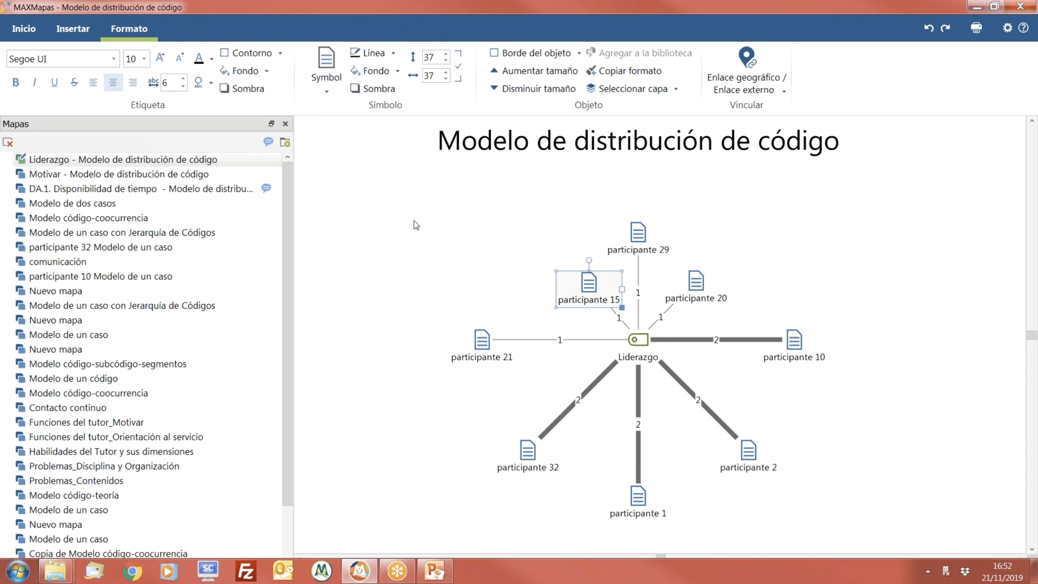
Step: Insert a square in the empty area above participante 21 and enlarge it to 87 by 87
click(85, 40)
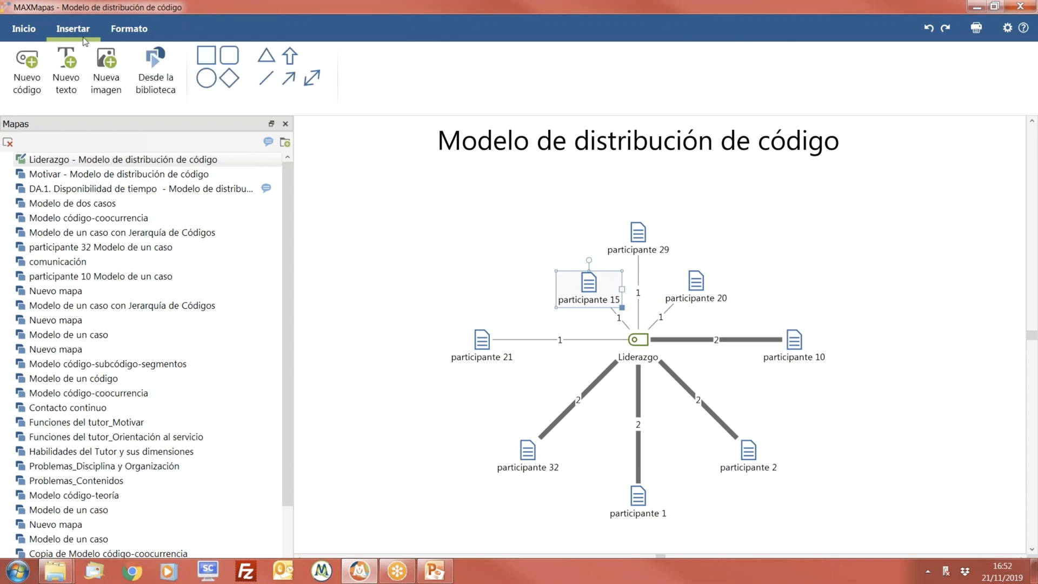
click(207, 55)
click(417, 228)
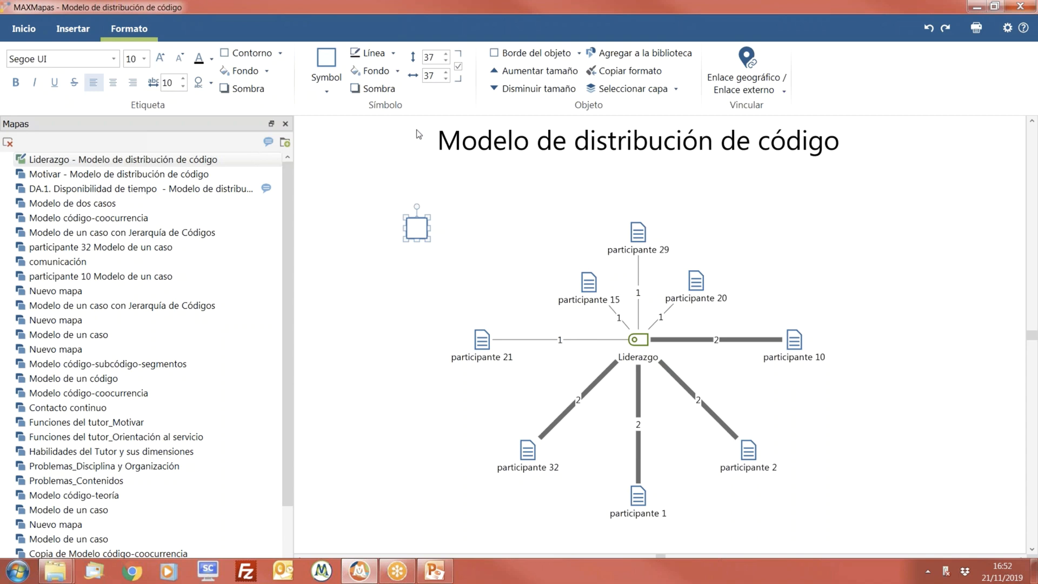
click(539, 71)
click(539, 71)
click(539, 71)
click(539, 71)
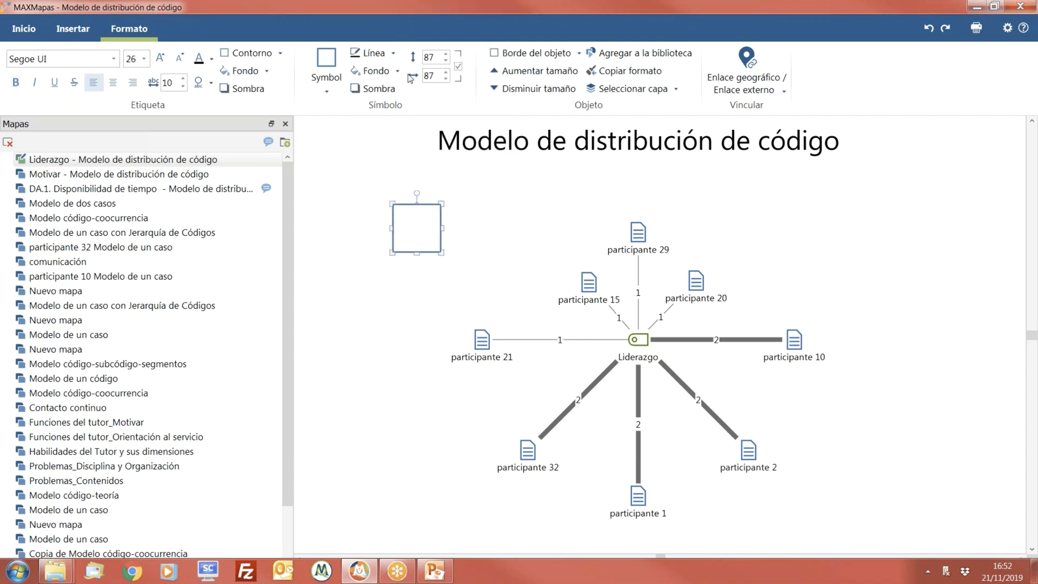
Step: Fill the square with light green and give it a dark green outline
click(396, 71)
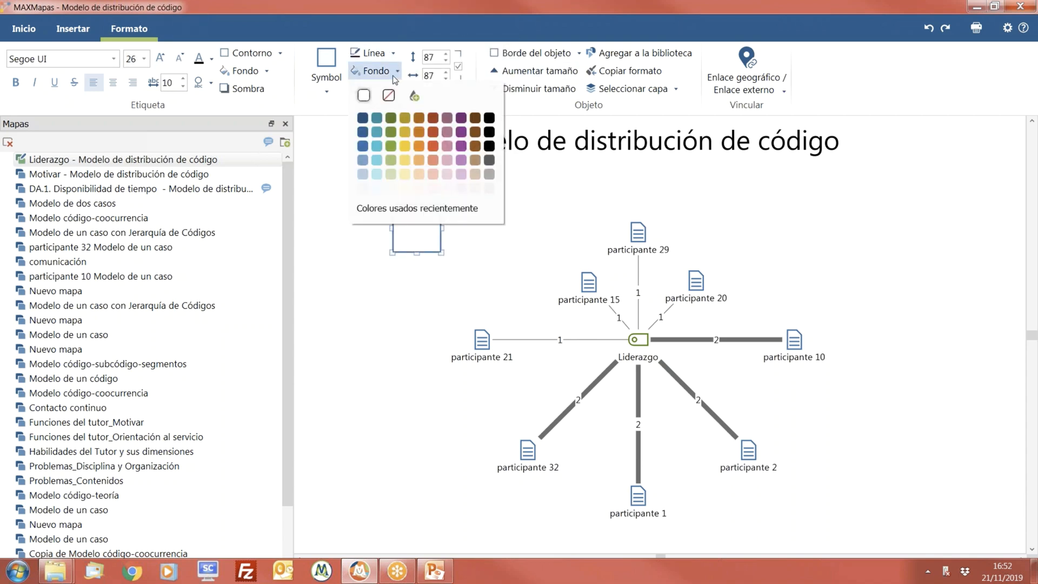
click(390, 161)
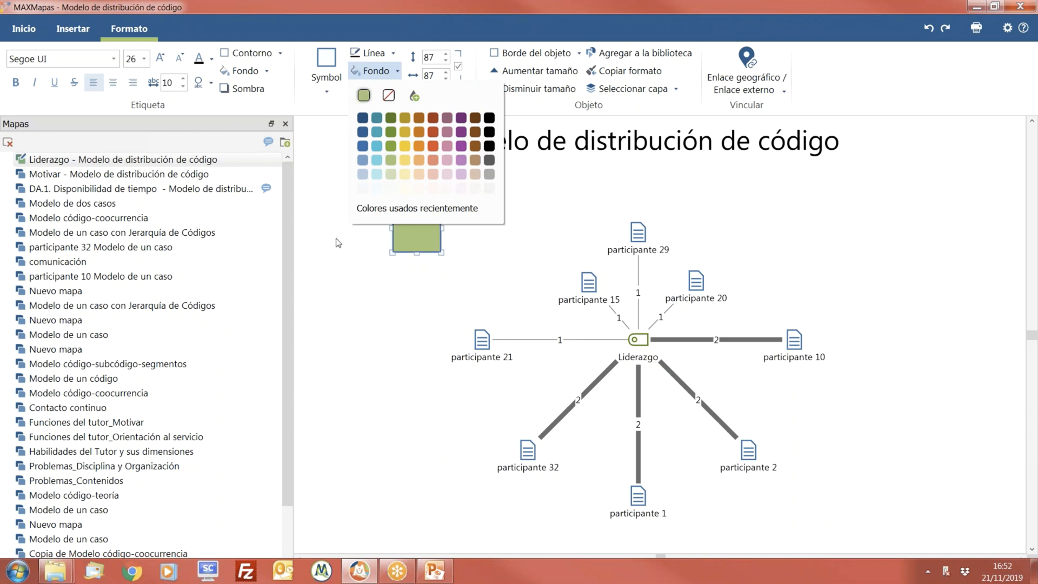
click(393, 53)
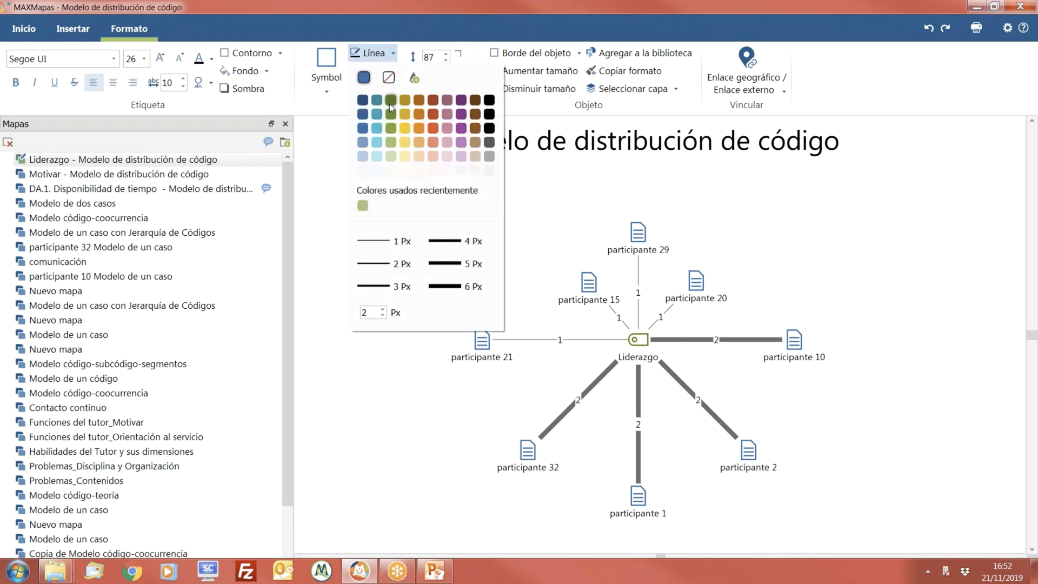
click(543, 206)
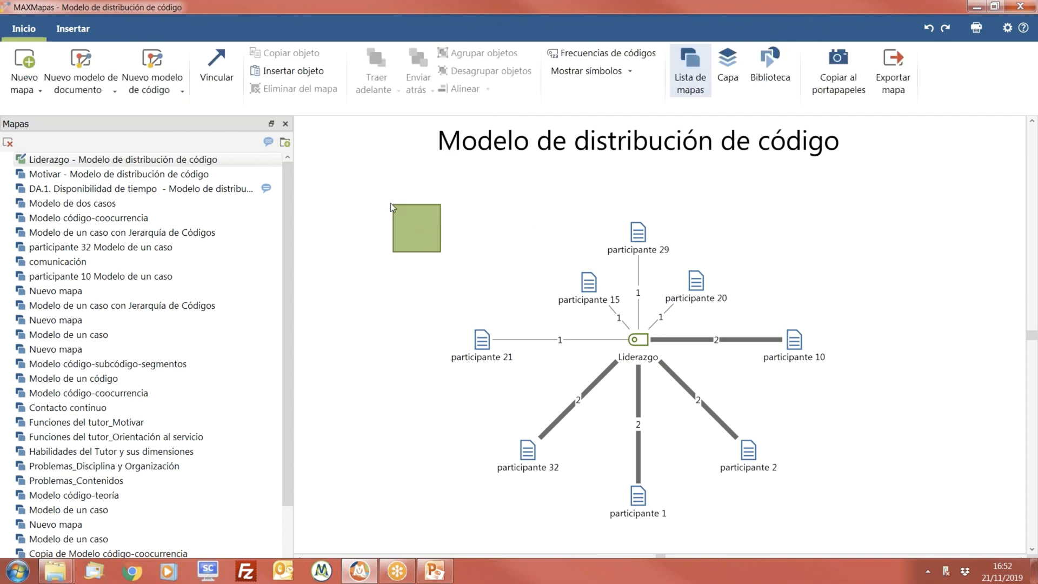
Step: Turn on the square's label shadow, enlarge the square to about 195 wide by 191 high, and move it away from the model
click(430, 243)
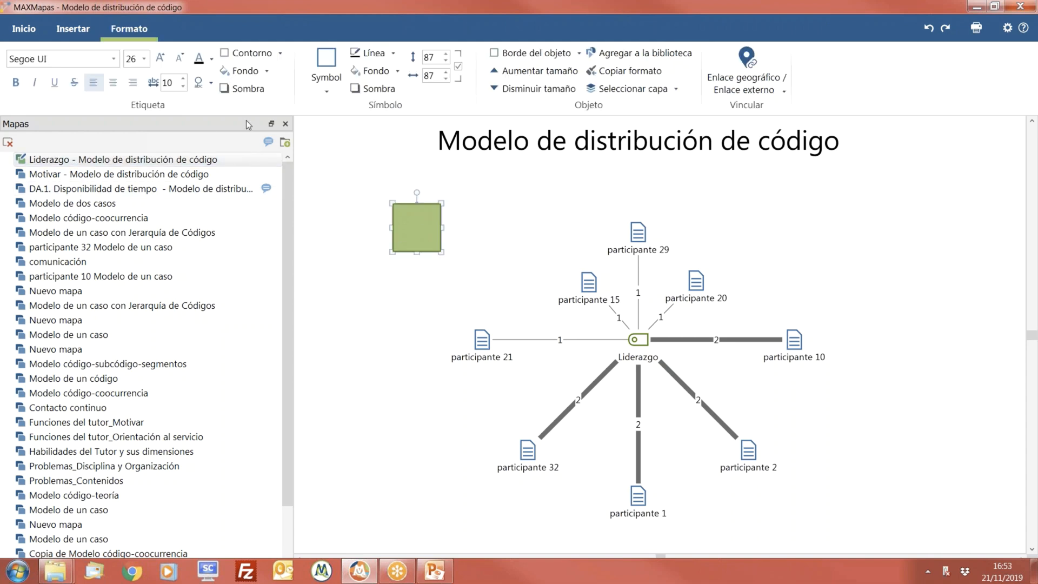
click(245, 90)
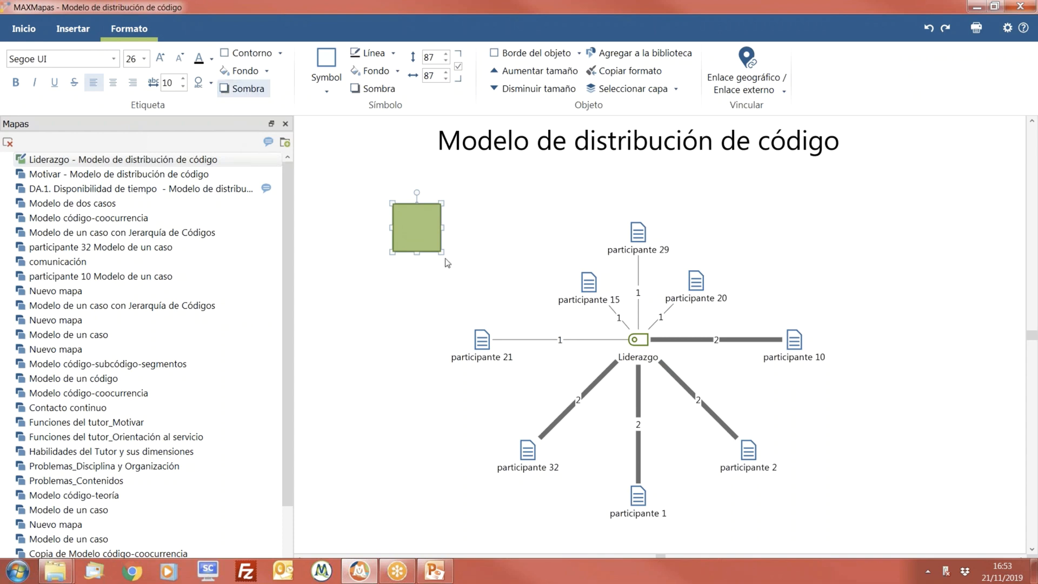
drag(443, 255, 501, 310)
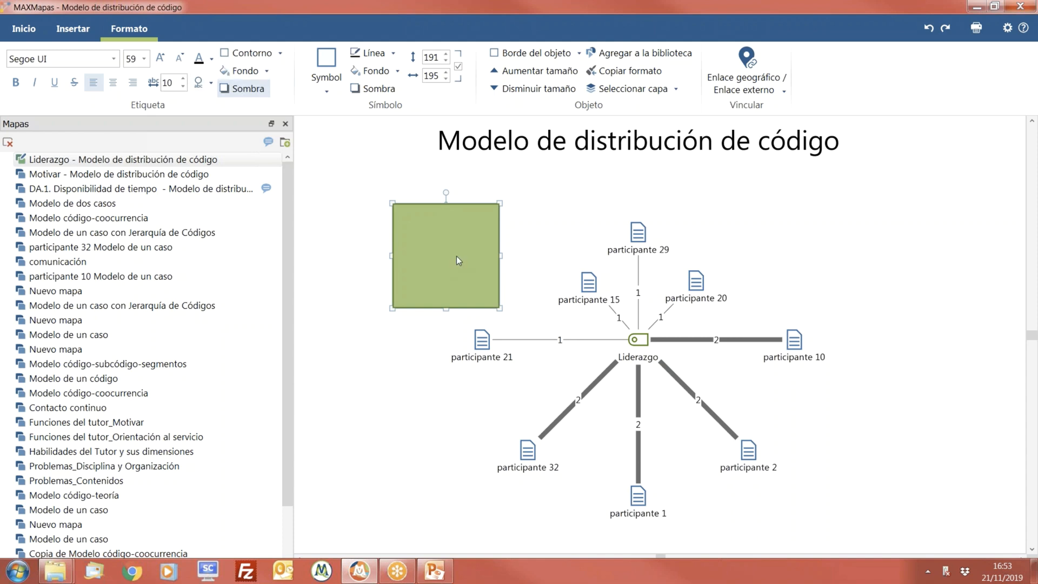
drag(456, 255, 426, 224)
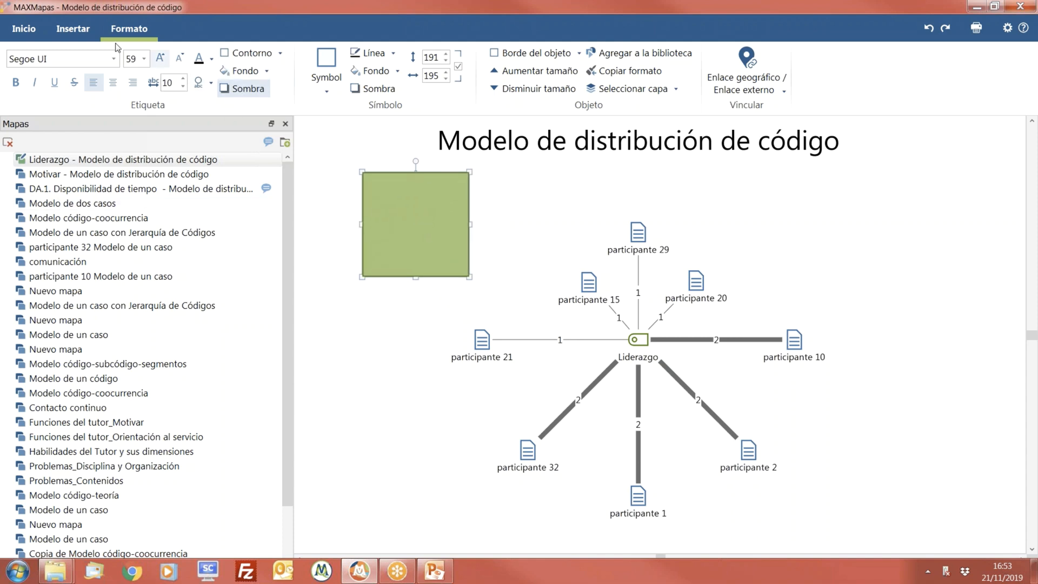
Step: Review the available types of new code model and close the MAXMapas window
click(36, 34)
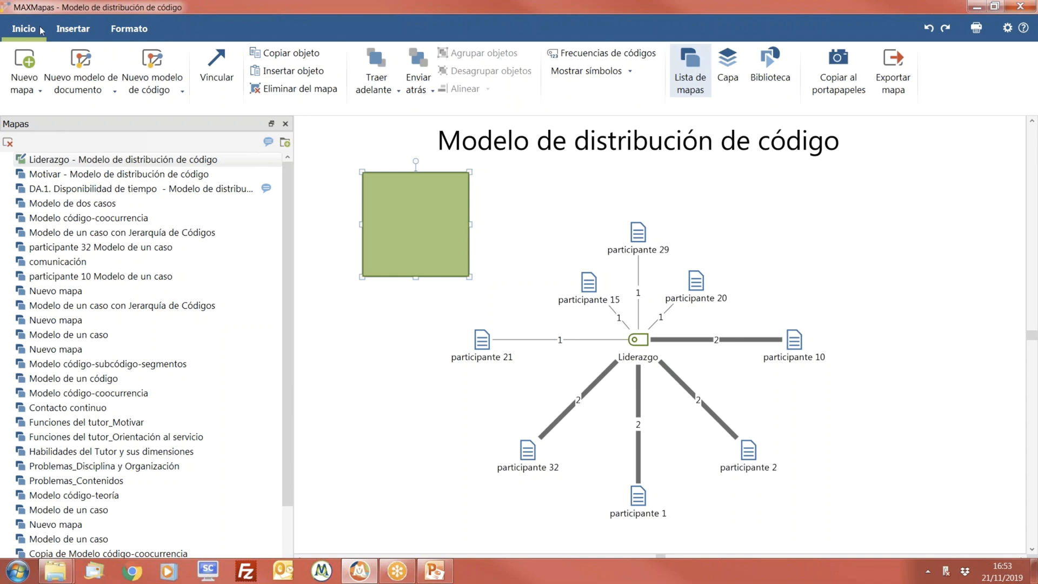
click(176, 93)
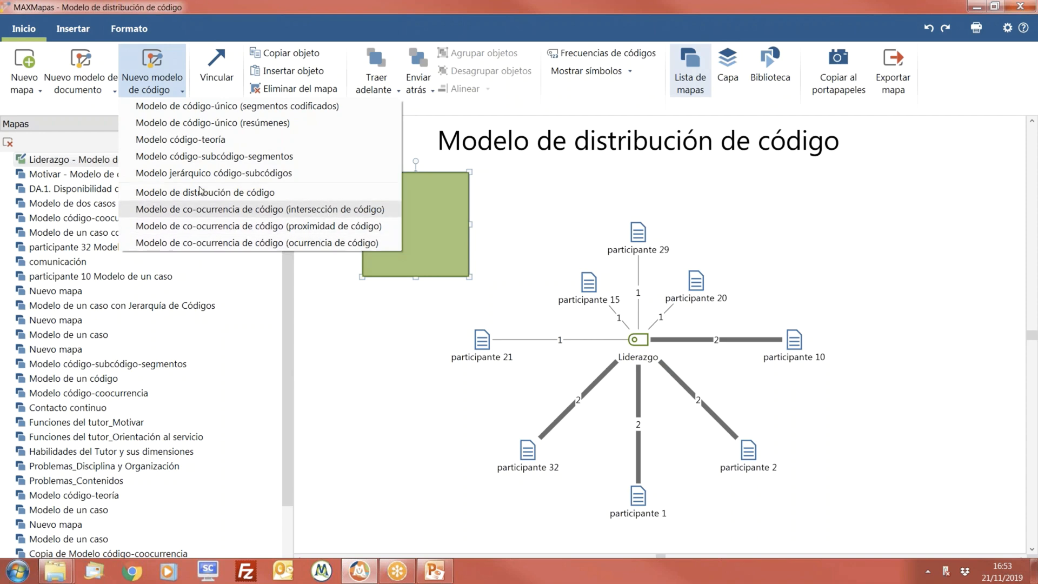
click(356, 340)
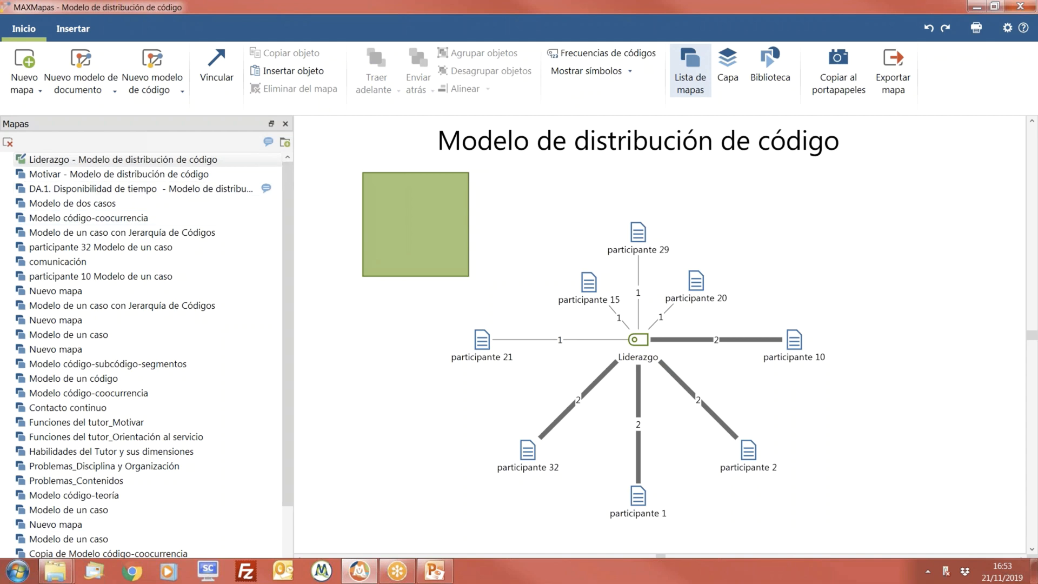
key(alt+Tab)
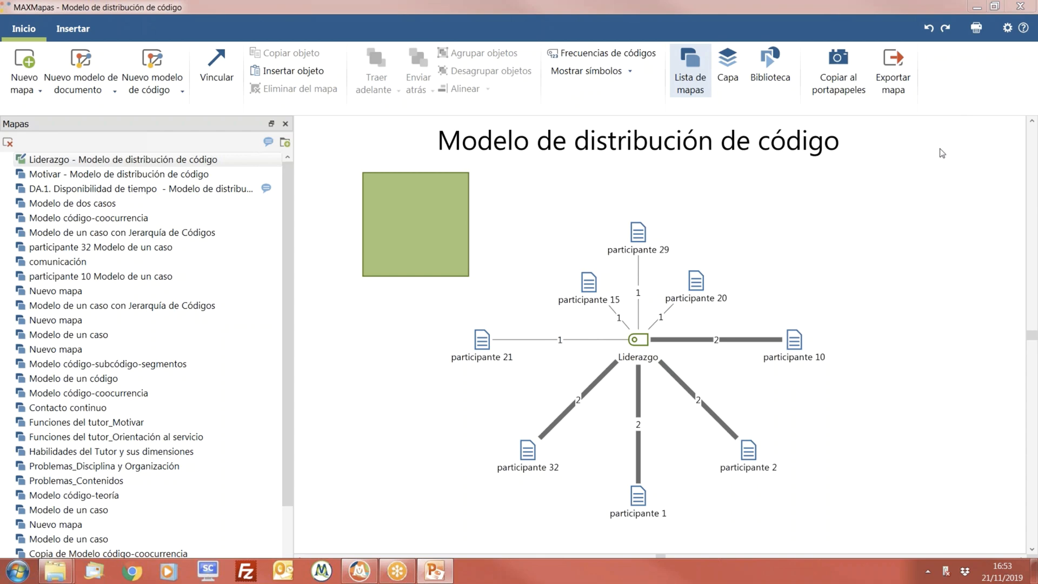
click(1020, 8)
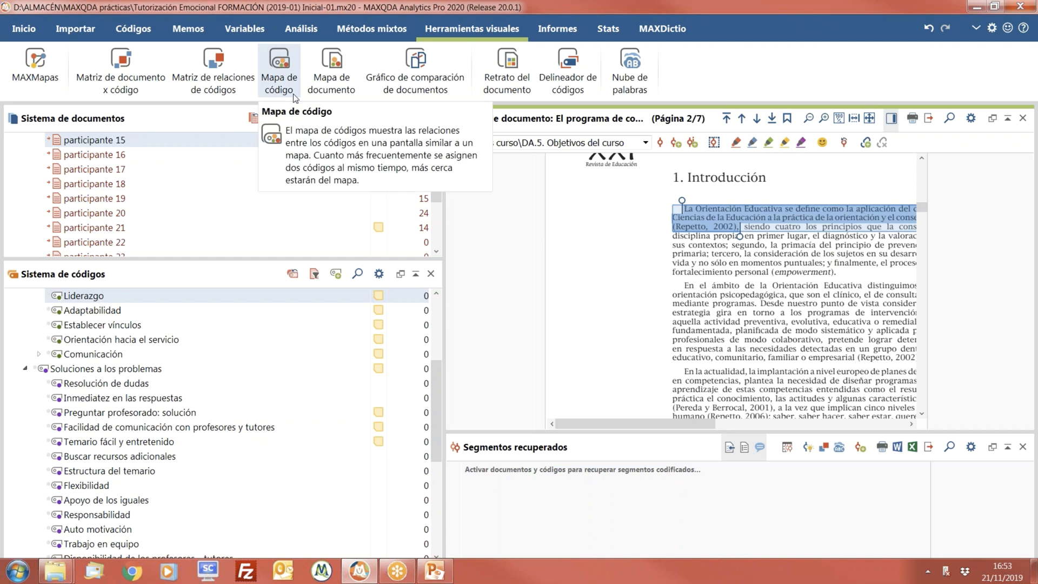
Step: Open a new document map and move its window aside to uncover the document list
click(329, 93)
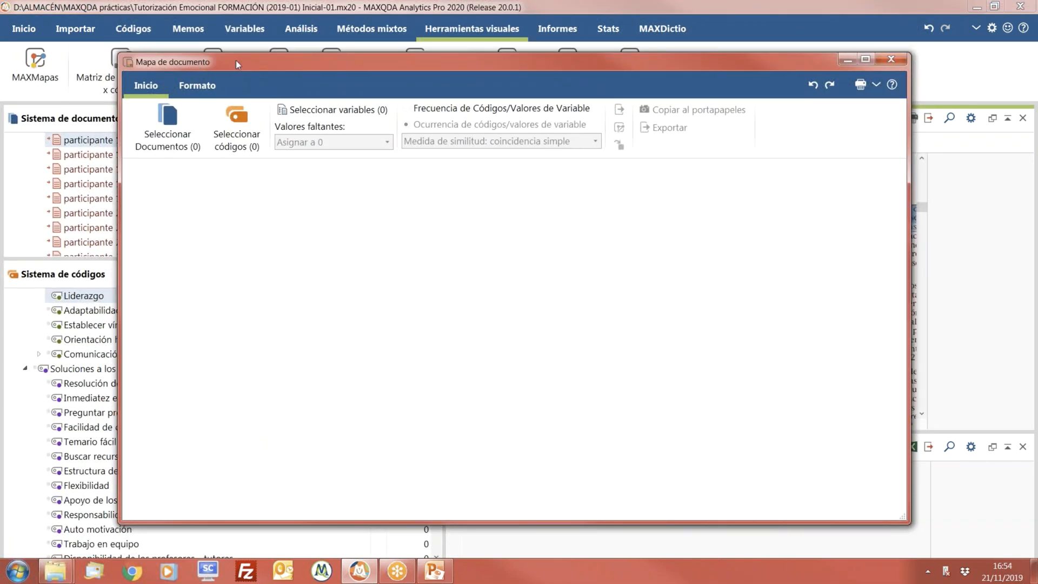
drag(236, 60, 316, 59)
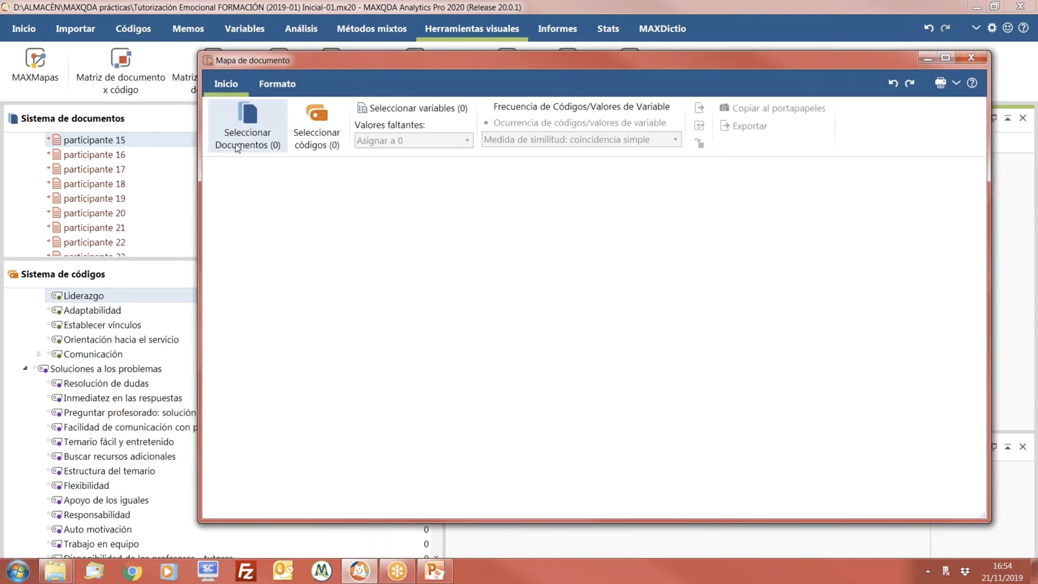
click(109, 170)
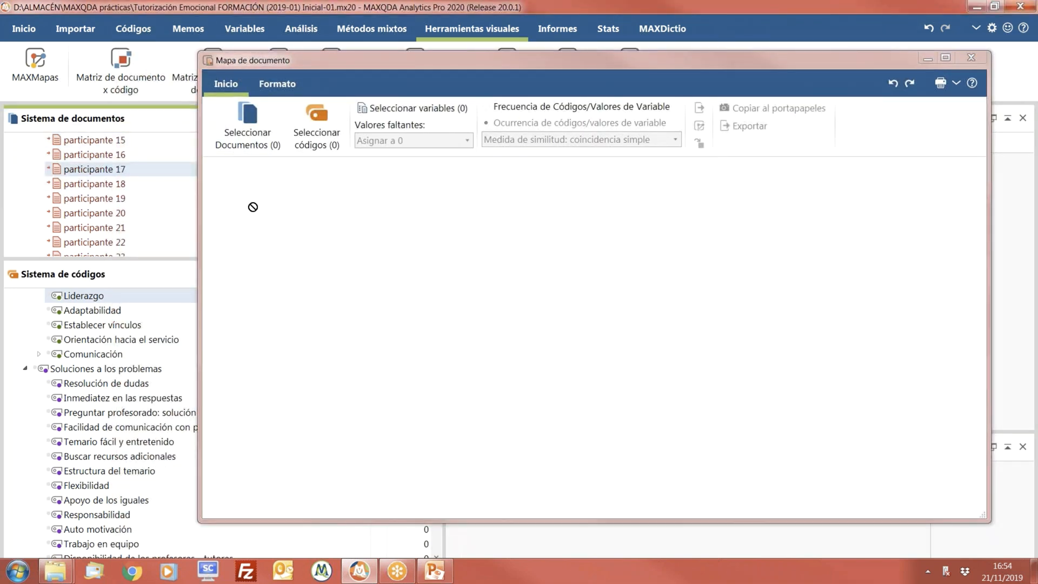
click(246, 138)
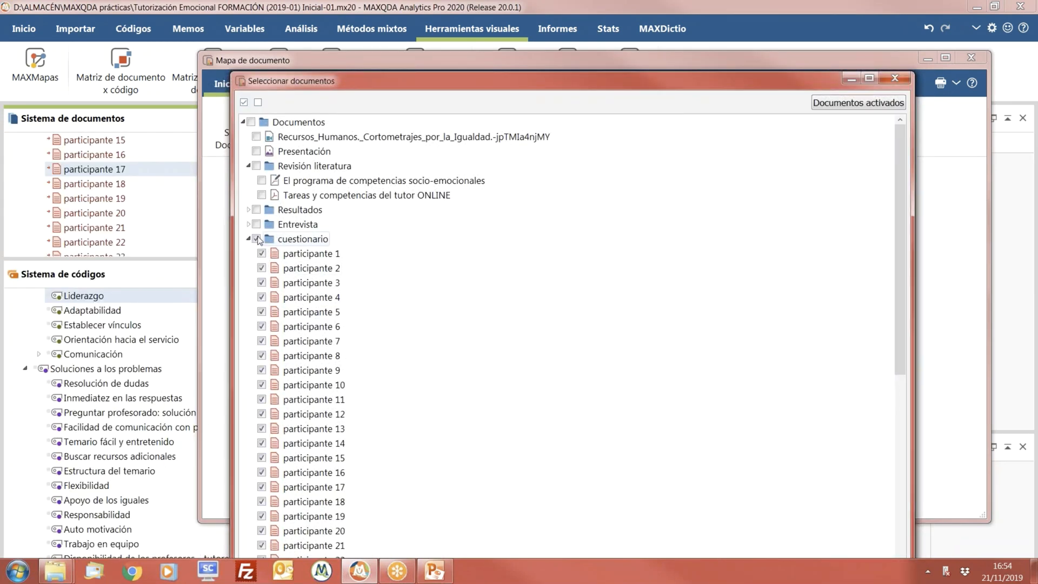
click(894, 80)
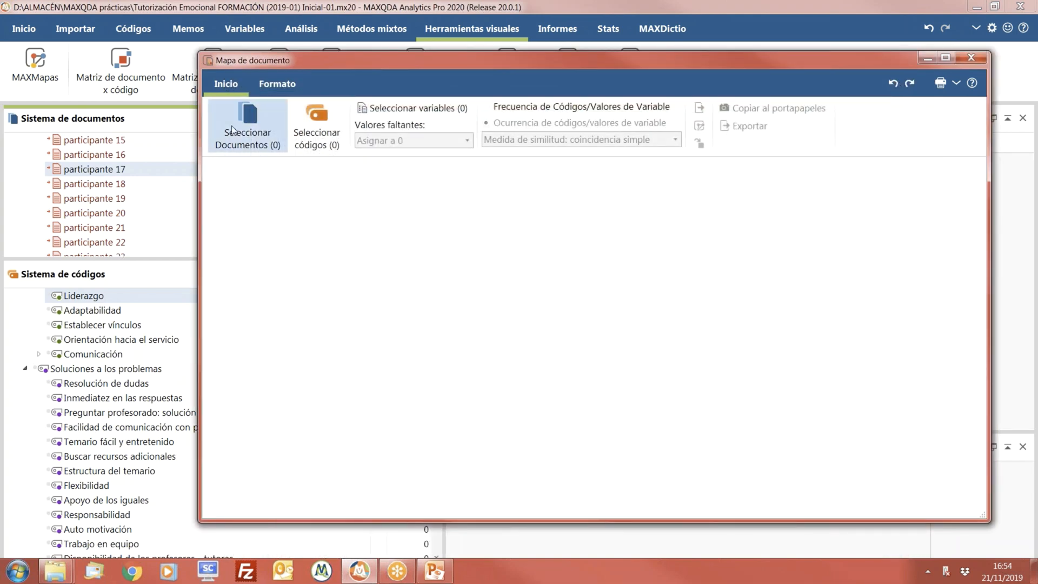
Step: Select all the participant documents in the cuestionario folder for the document map
click(247, 124)
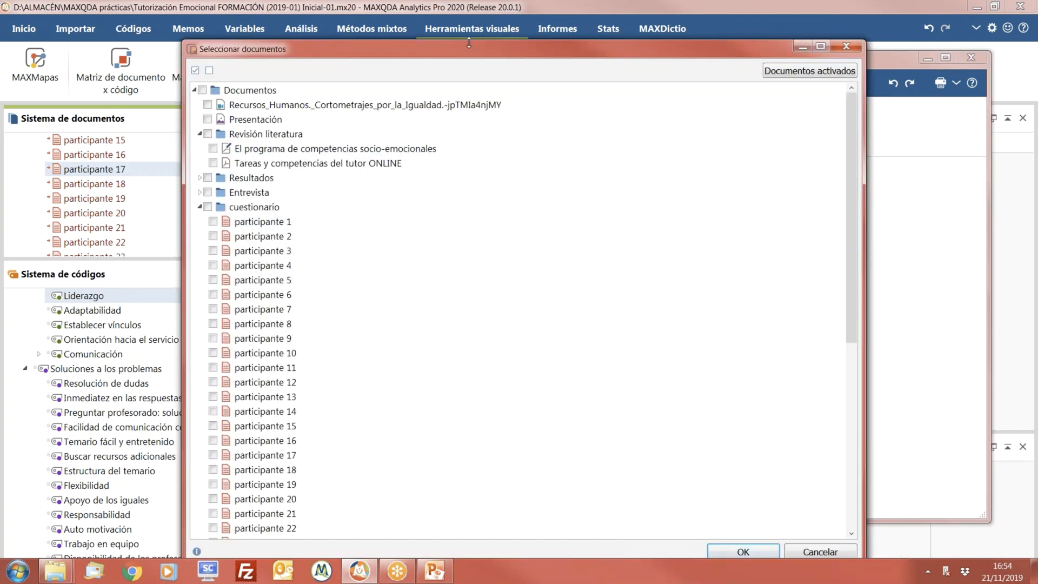
drag(483, 108, 473, 44)
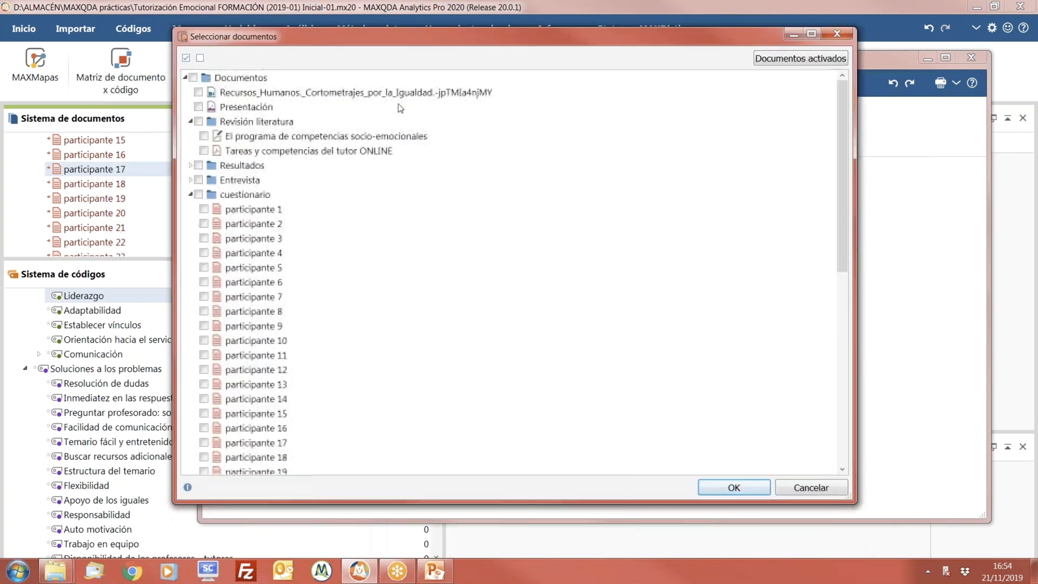
click(198, 194)
click(733, 487)
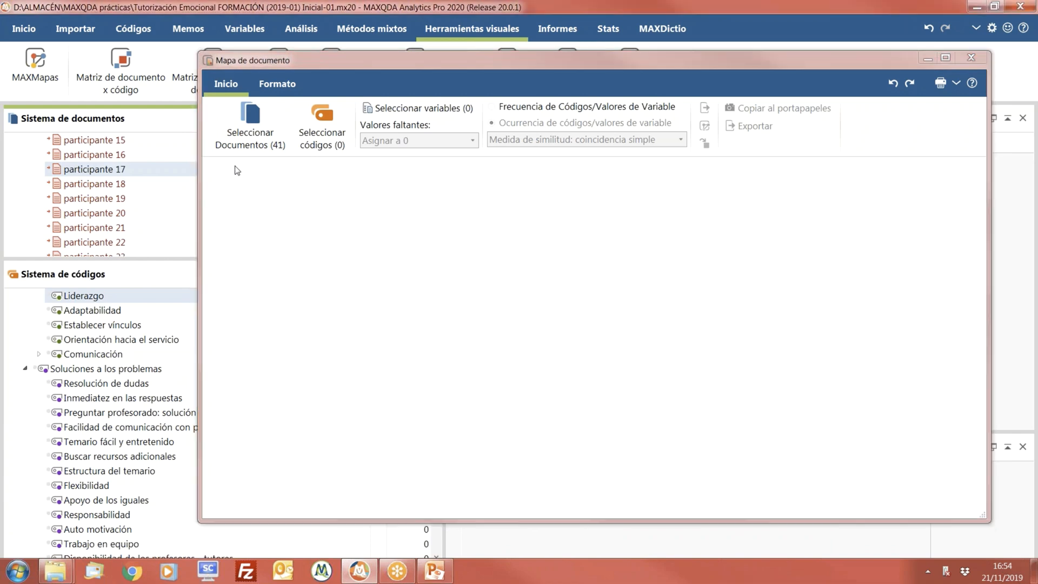
Step: Generate the document map using only the parent code Funciones tutor más relevantes and select the resulting document point
click(332, 148)
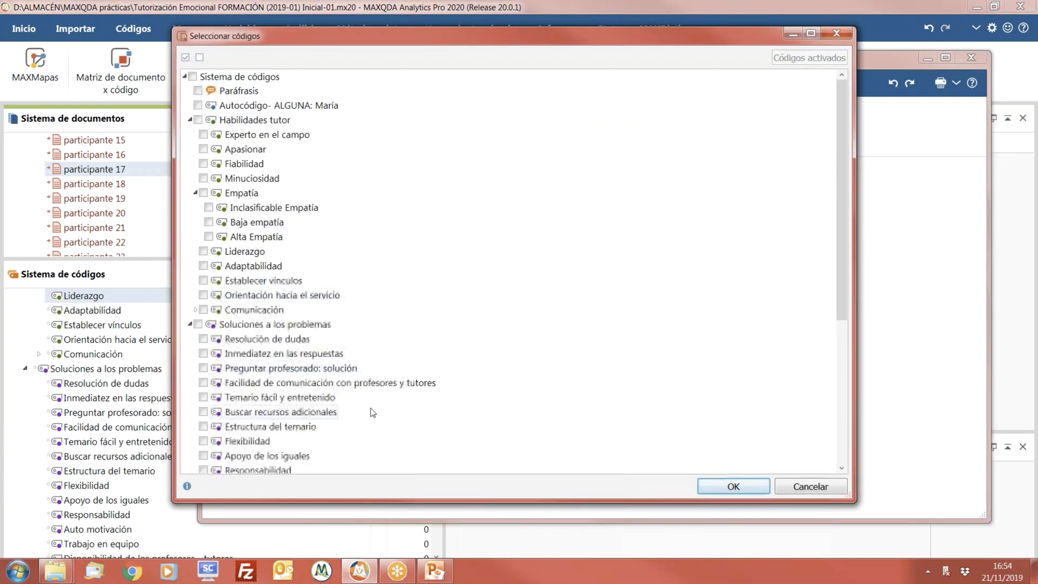
drag(845, 241, 852, 444)
click(198, 296)
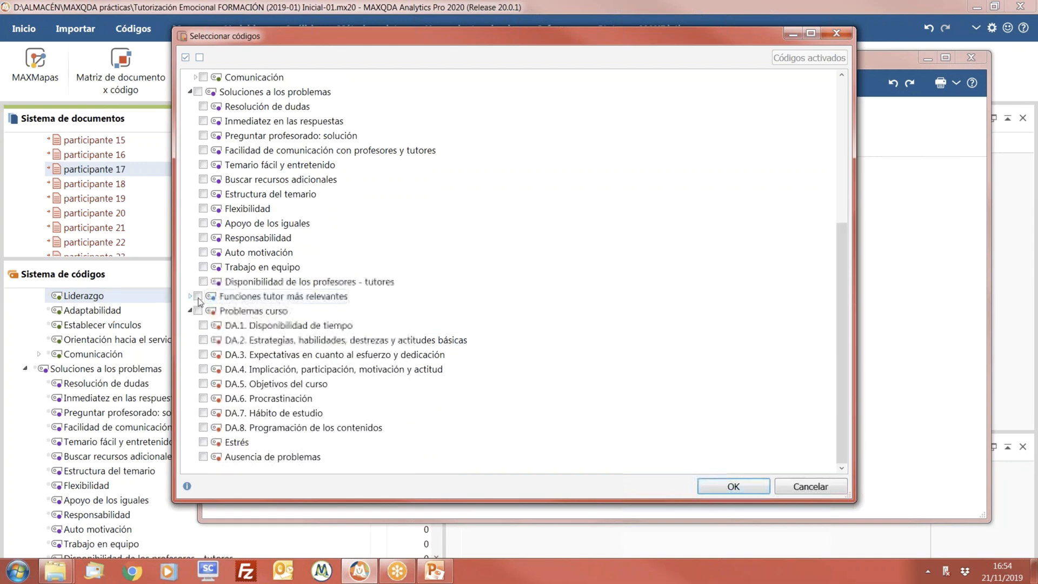
click(714, 489)
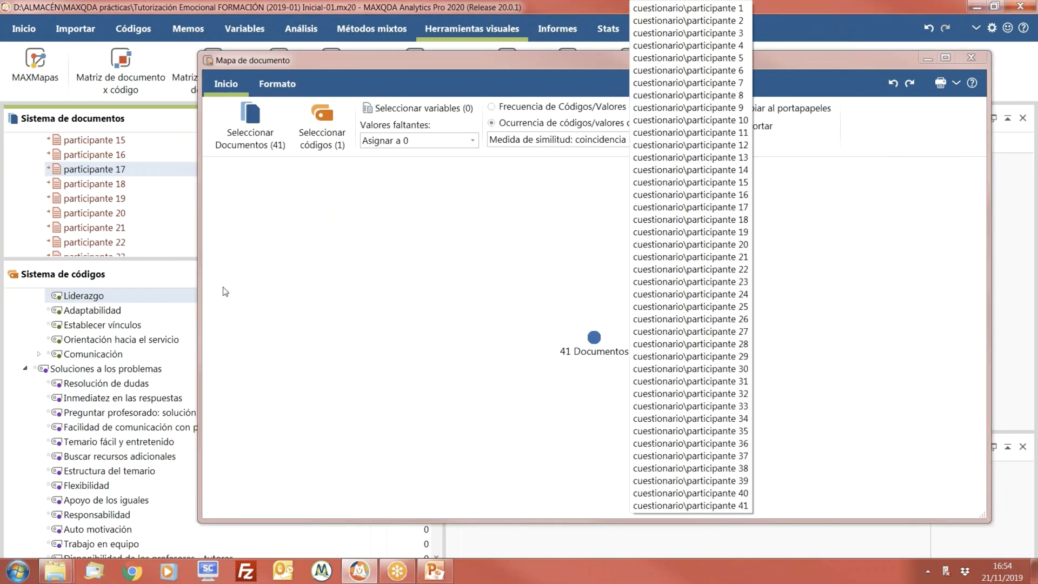
mouse_move(593, 343)
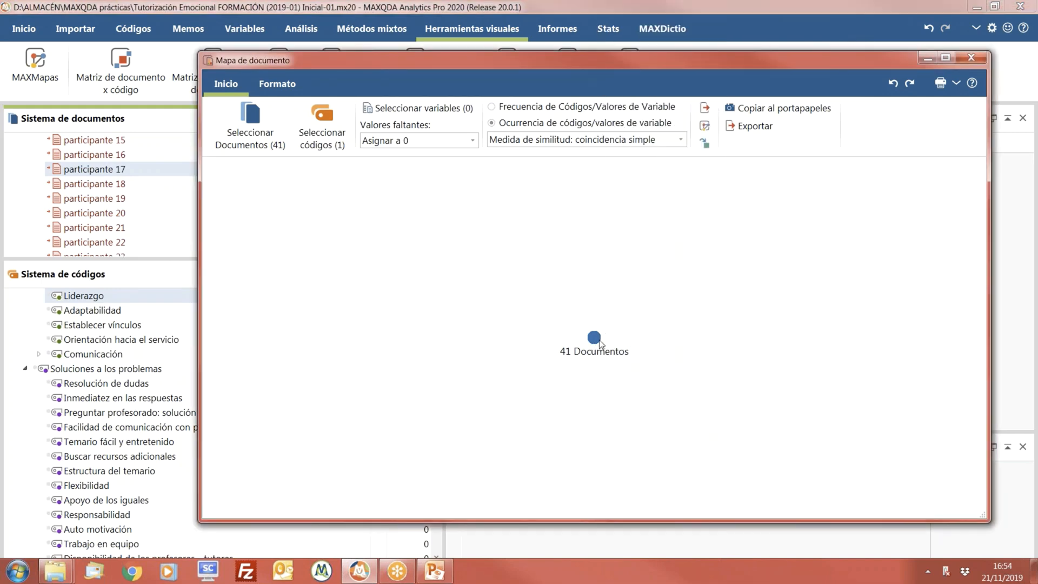
click(599, 343)
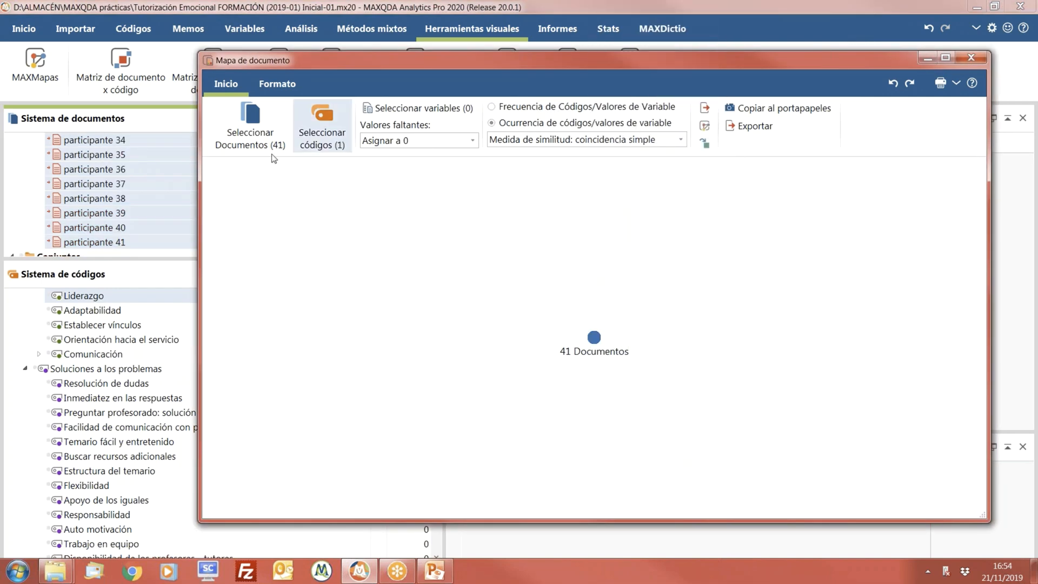
Step: Replace the parent code with all eight subcodes of Funciones tutor más relevantes, from Contacto continuo to Dirigir y guiar, and regenerate the map
click(312, 143)
scroll(243, 297, down, 5)
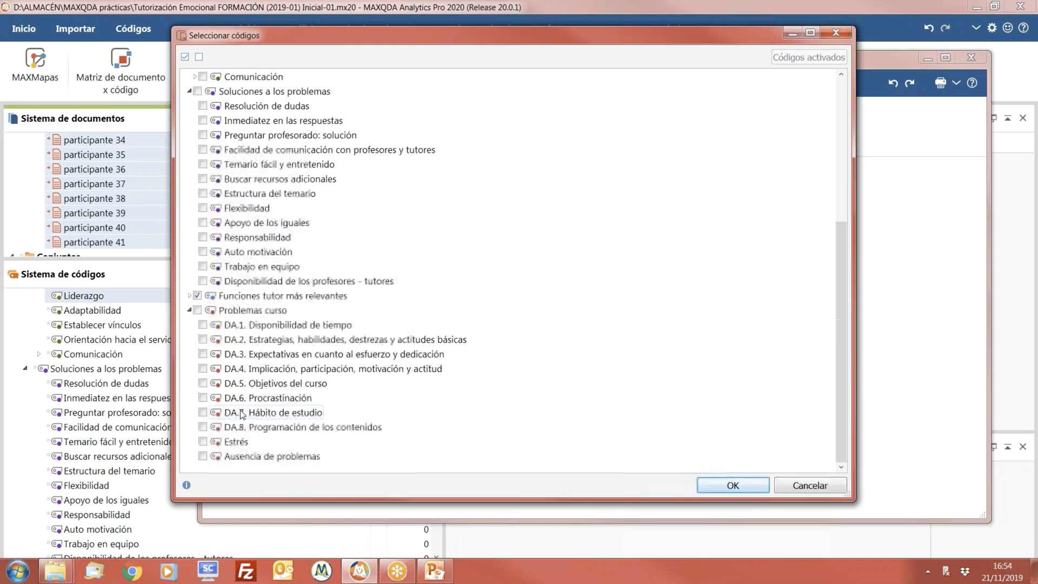
click(196, 295)
click(190, 295)
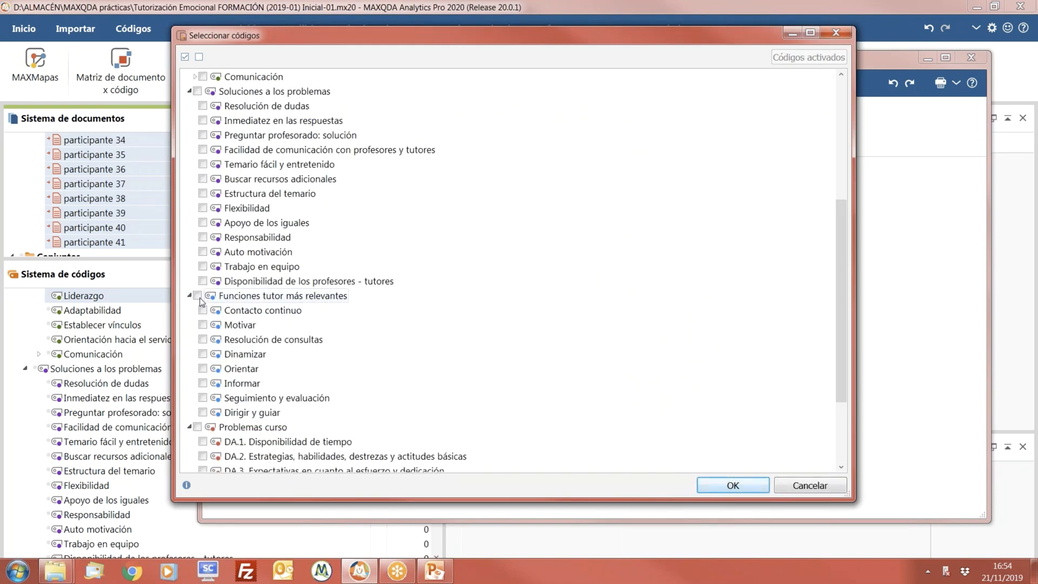
click(203, 309)
click(203, 324)
click(203, 339)
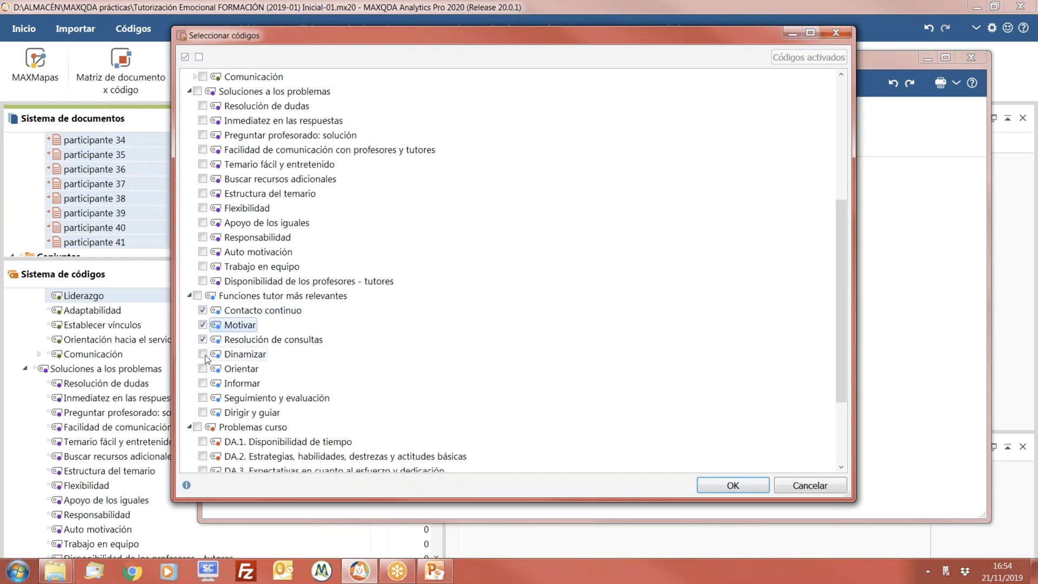
click(202, 355)
click(203, 383)
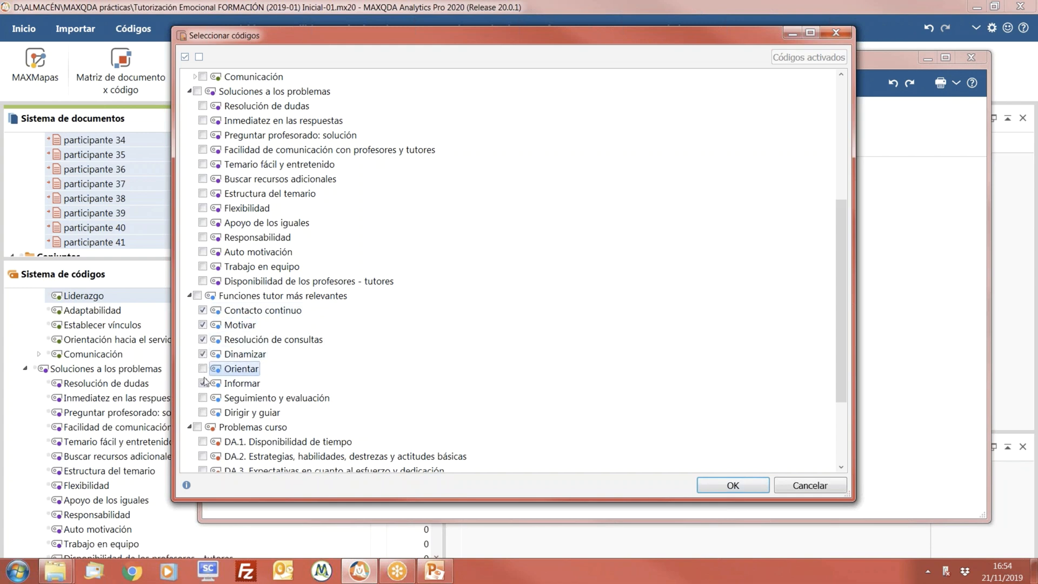
click(203, 397)
click(203, 411)
click(735, 486)
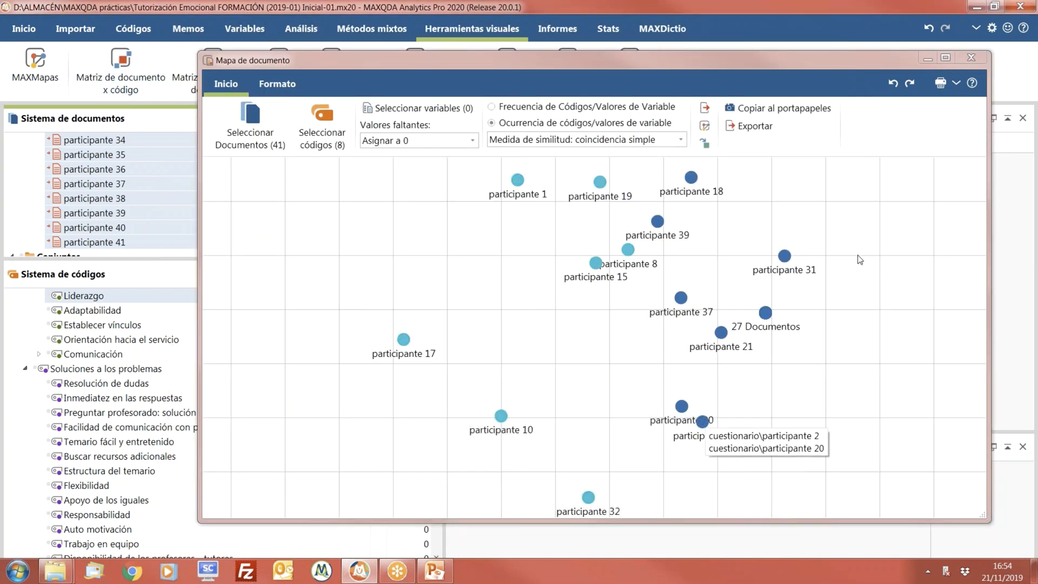
Step: Preview code counts on the document labels and font sizes that reflect the number, turning each option off again
mouse_move(404, 350)
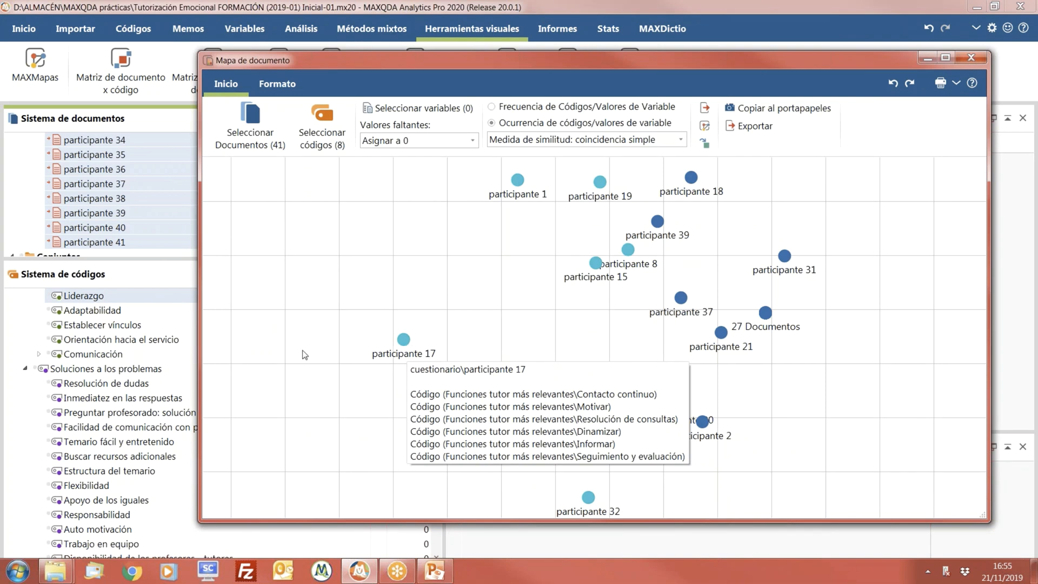
mouse_move(584, 204)
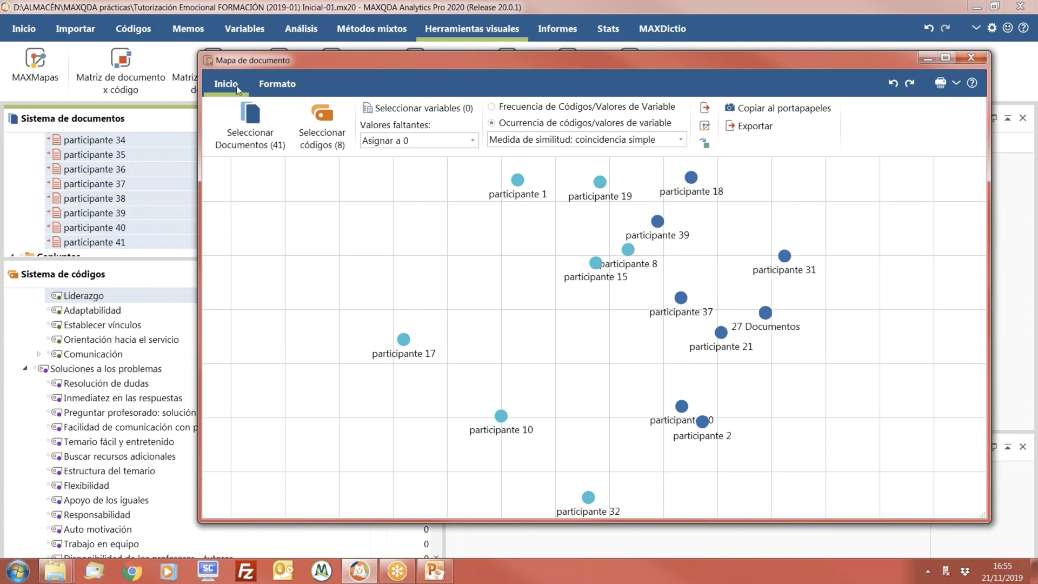
click(270, 86)
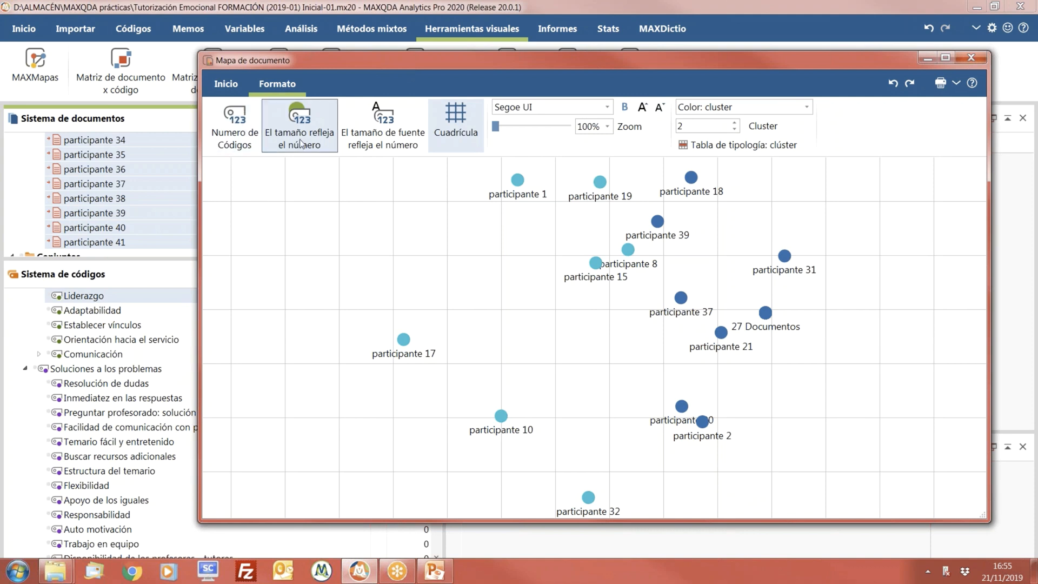
click(247, 145)
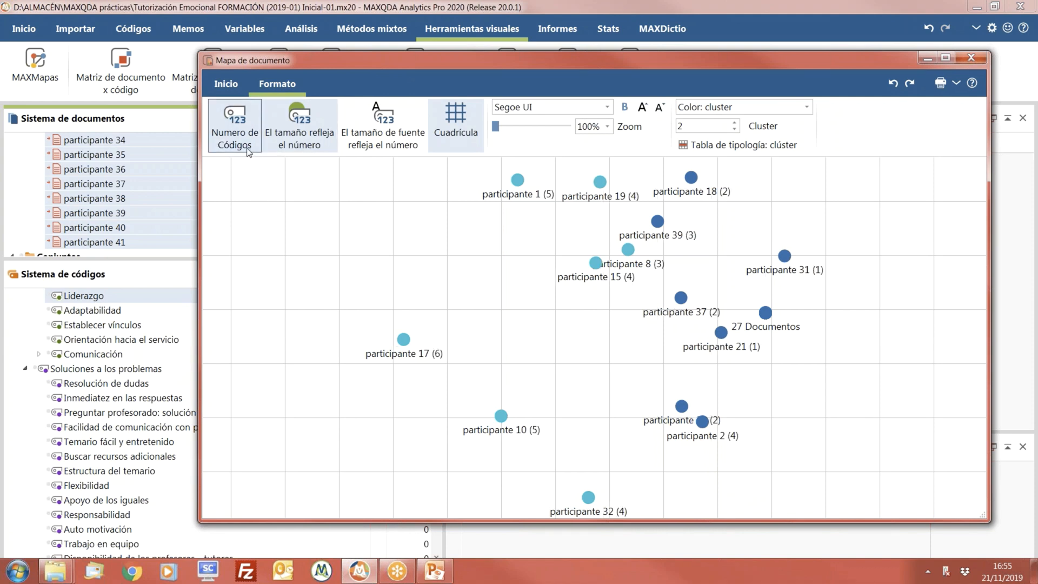
click(248, 146)
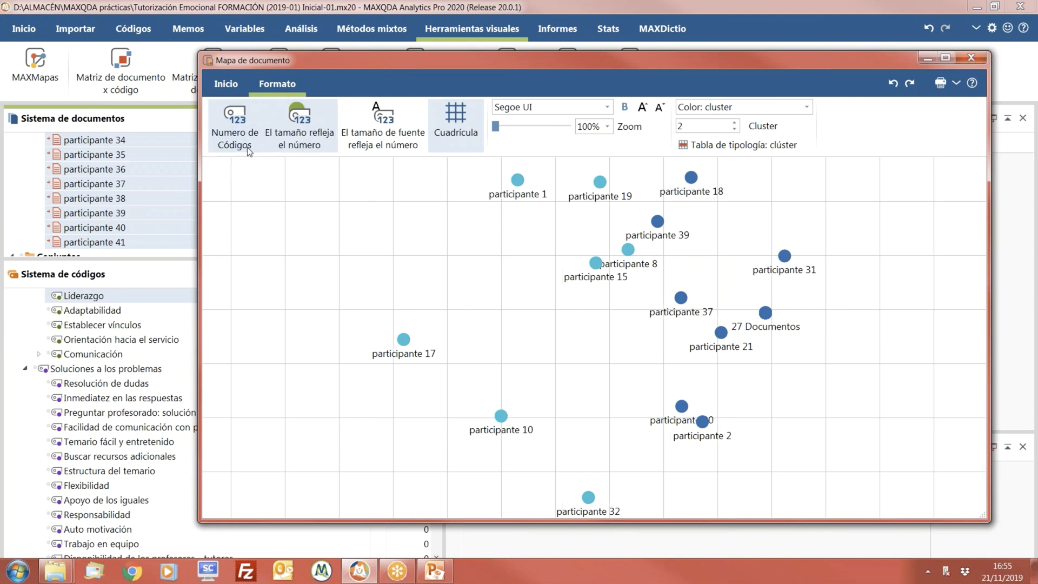
click(391, 149)
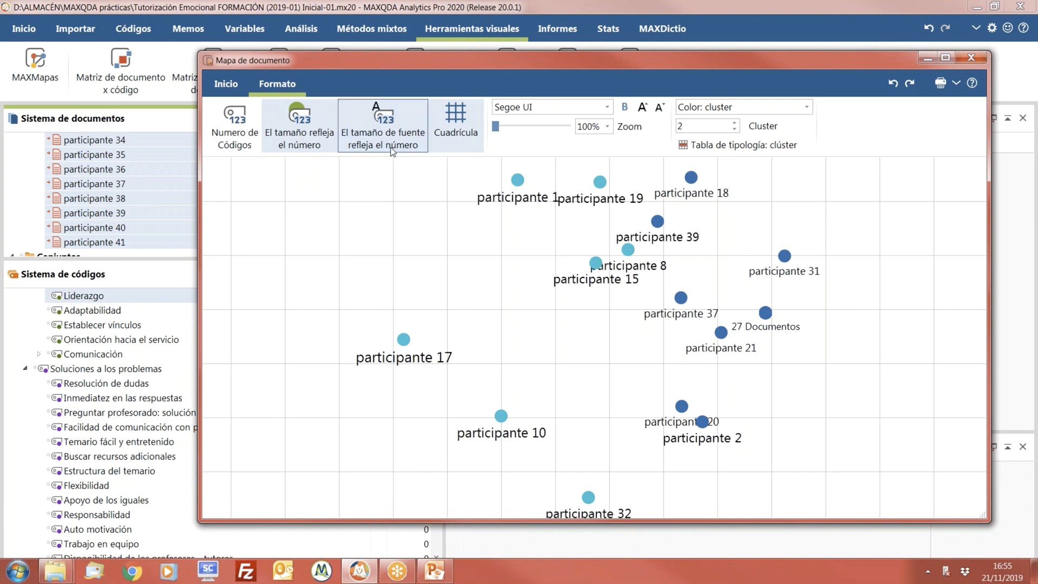
click(391, 149)
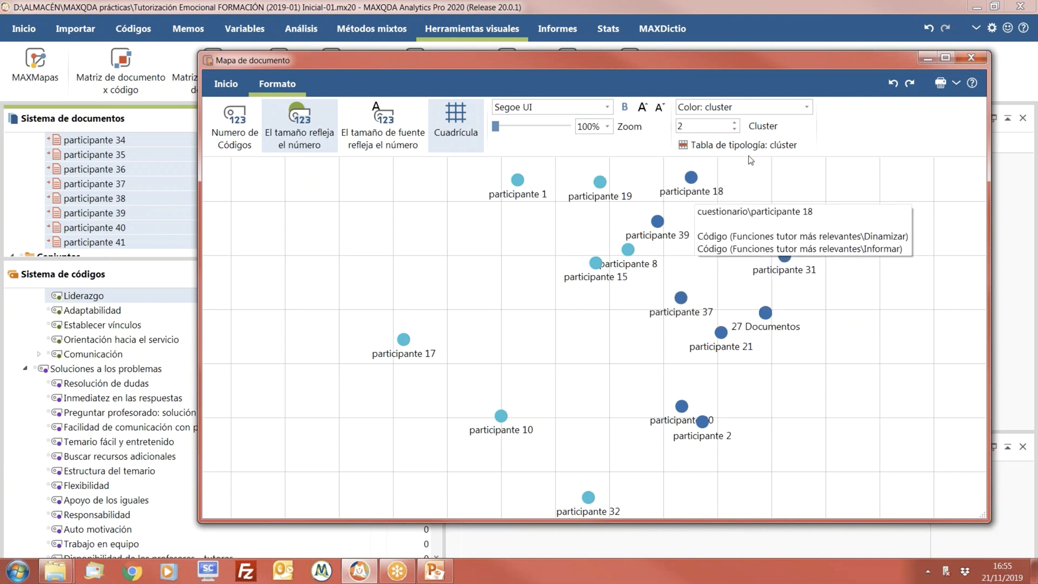
Step: Keep the map coloured by cluster with the documents split into three clusters, and close the document map
click(782, 112)
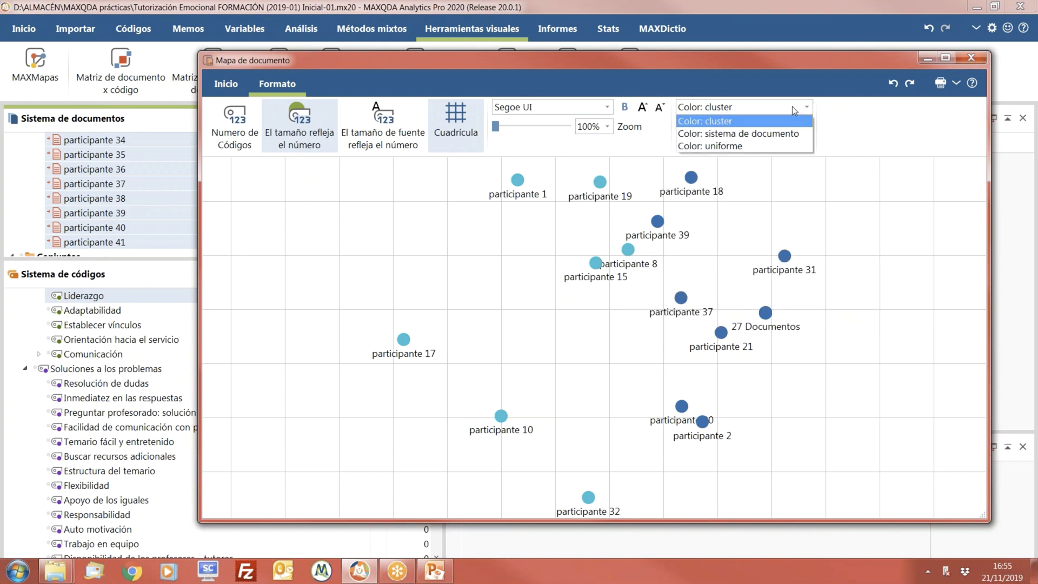
click(792, 110)
click(735, 122)
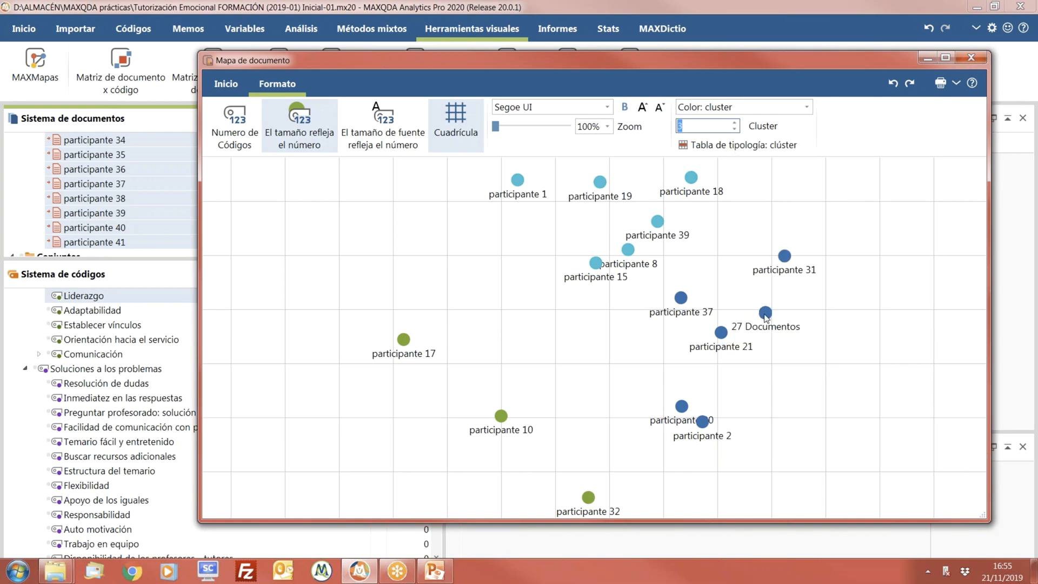
mouse_move(761, 320)
click(973, 59)
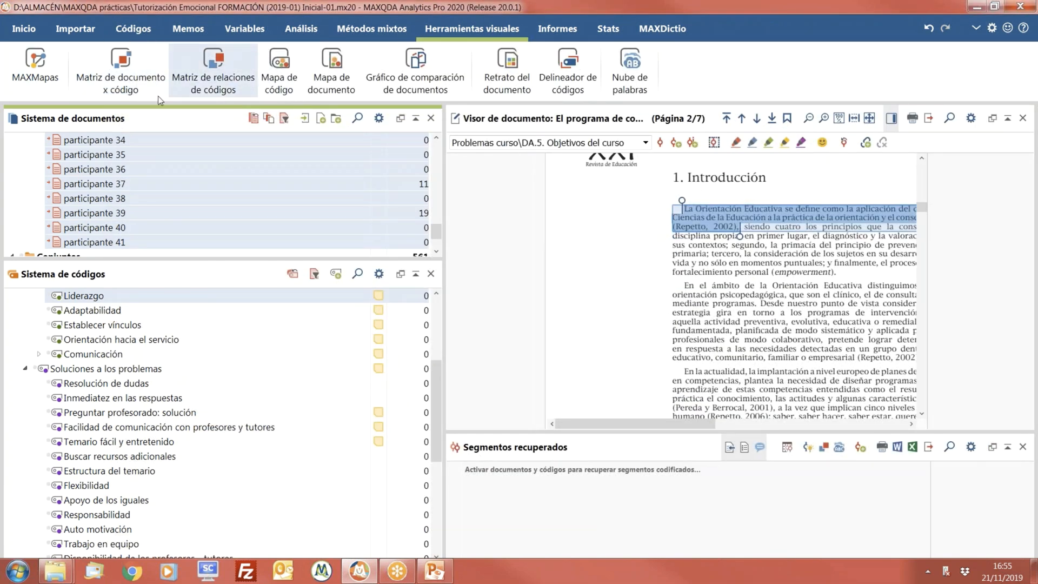
Step: Create a code relations matrix for code occurrence in the same document, with Problemas curso as the top-level column code
click(211, 91)
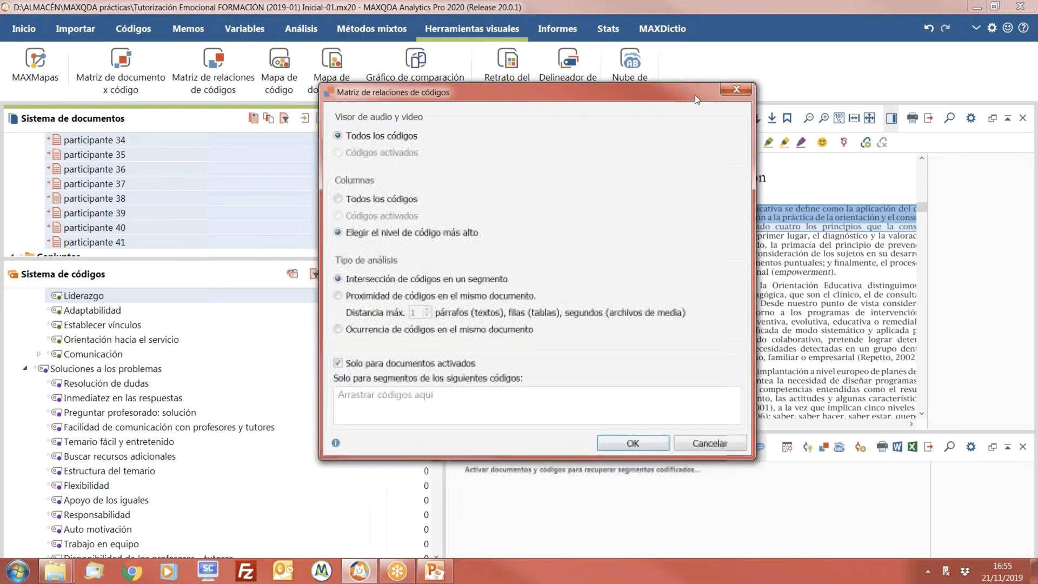
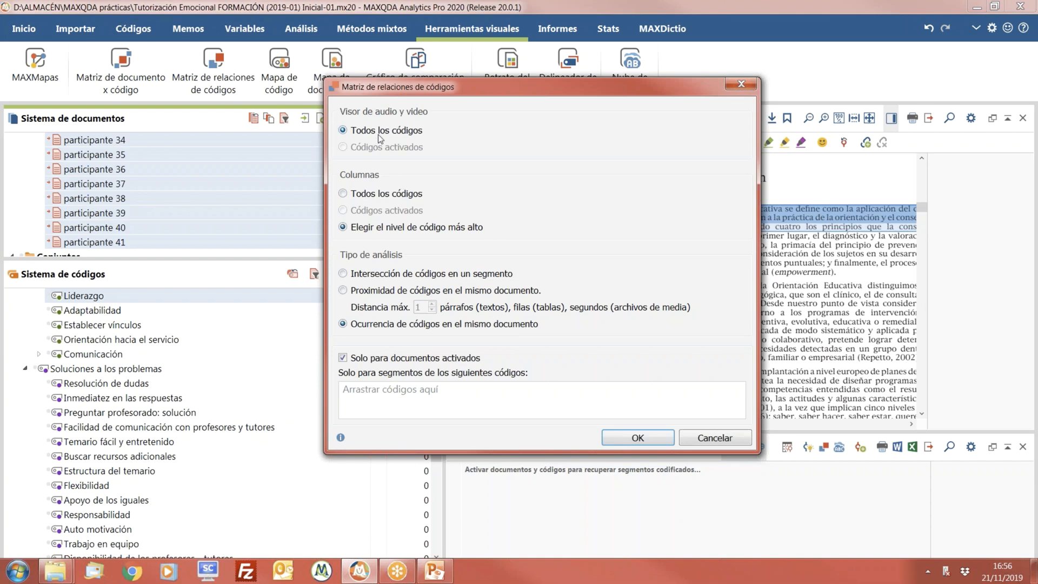
click(637, 437)
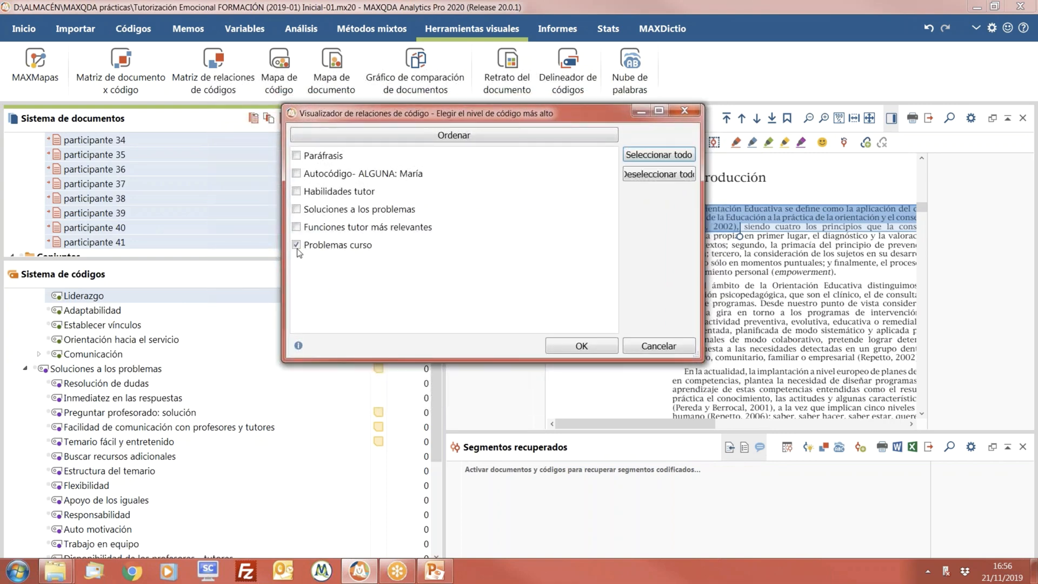
click(588, 350)
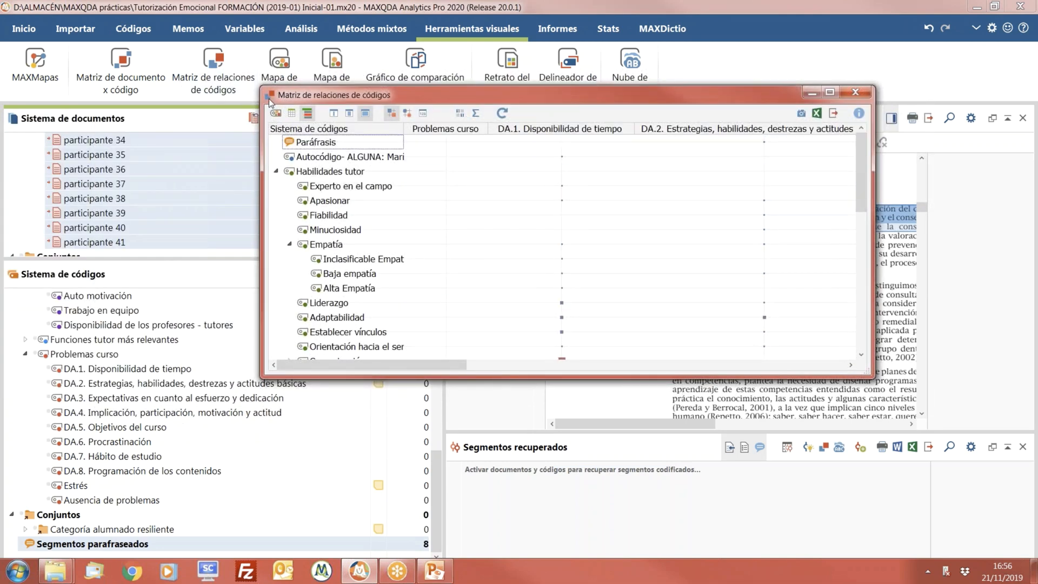
Step: Move and enlarge the code relations matrix window to examine how Comunicación relates to DA.1. Disponibilidad de tiempo
drag(261, 86, 74, 53)
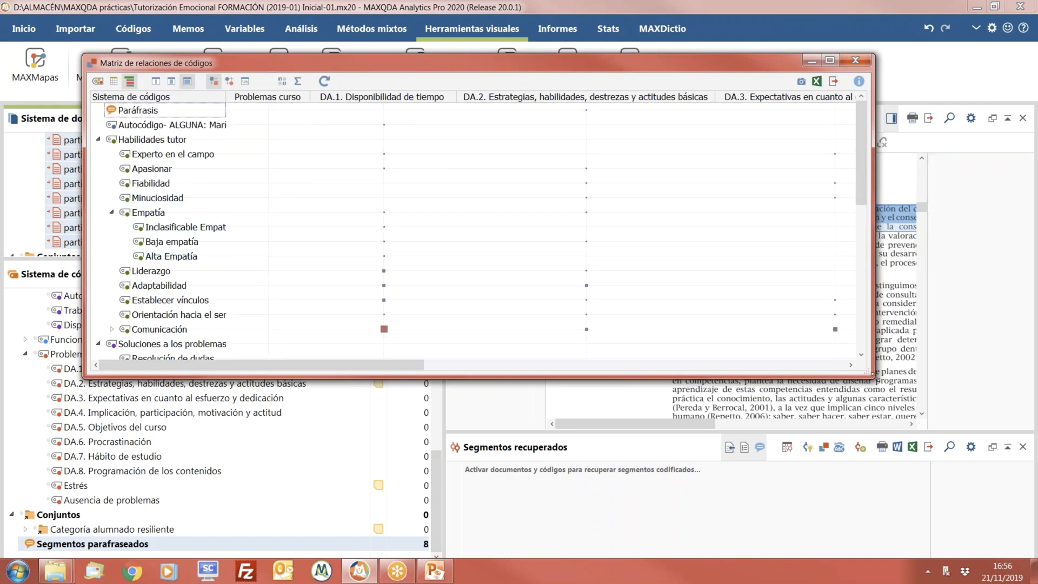
drag(870, 373, 924, 496)
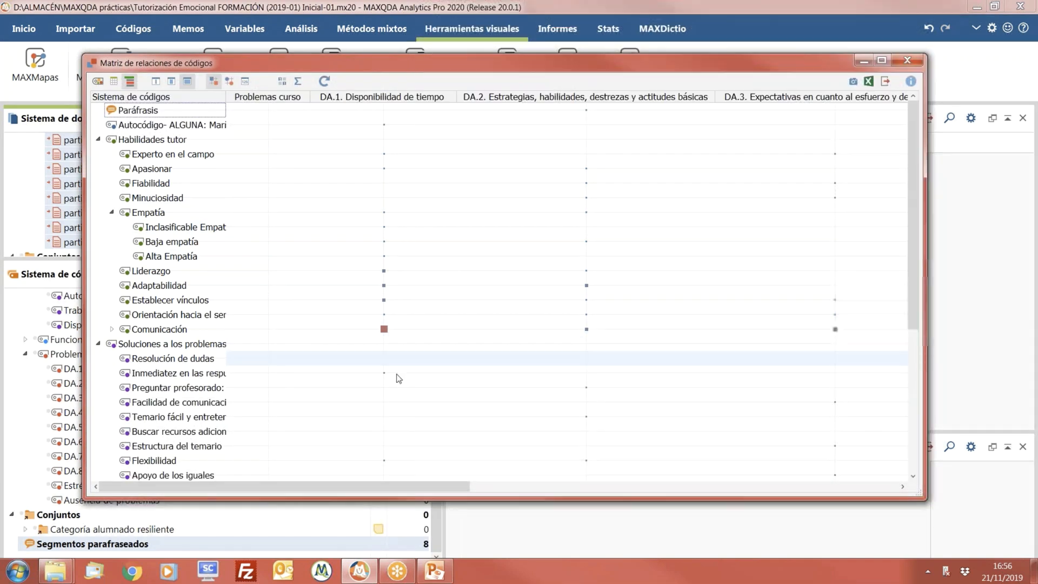
mouse_move(384, 331)
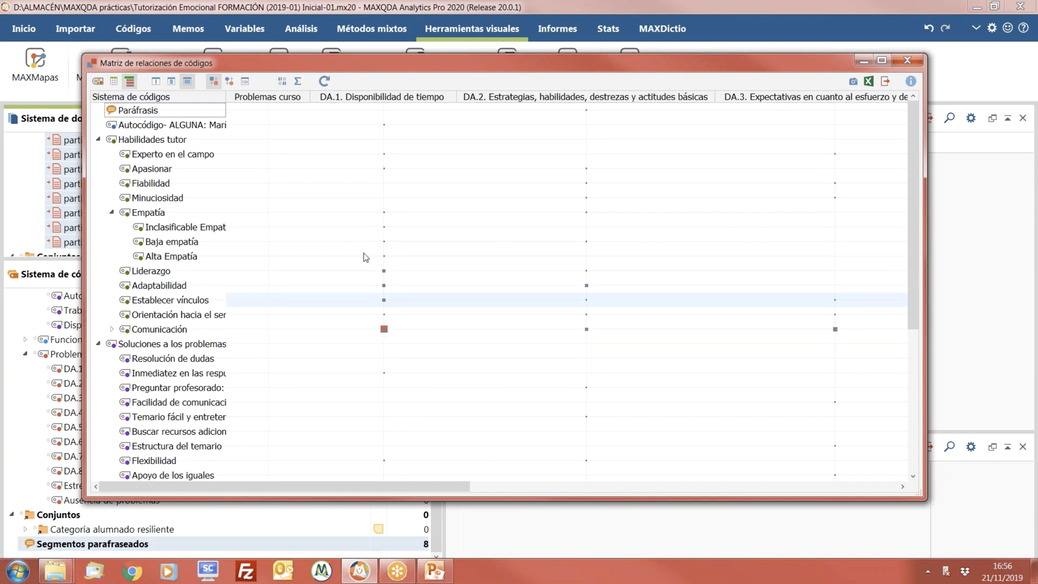
Step: Show the code relations matrix values as numbers, collapse Soluciones a los problemas, Problemas curso and Habilidades tutor, and close the matrix
click(245, 83)
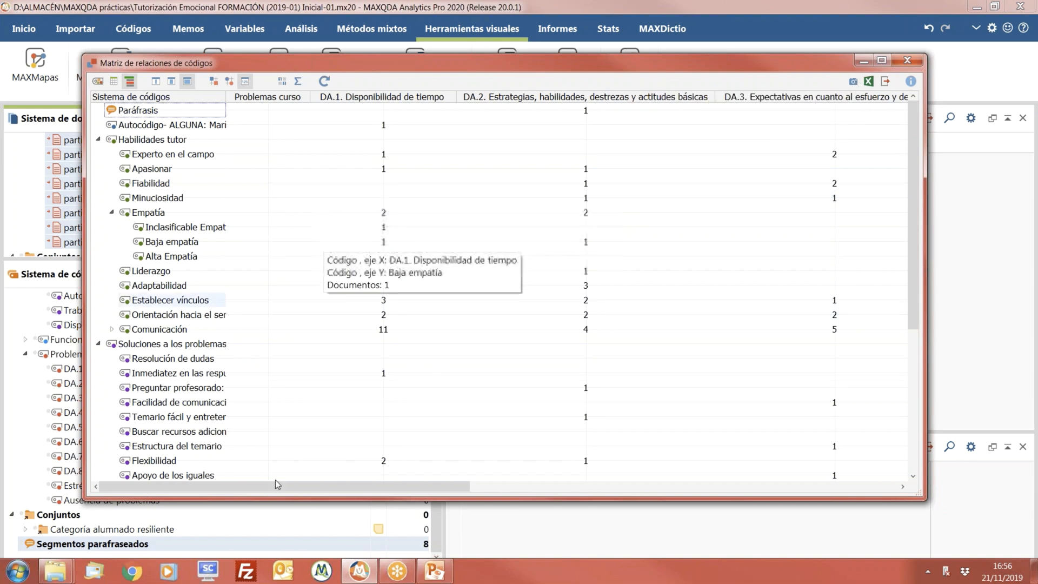
click(97, 344)
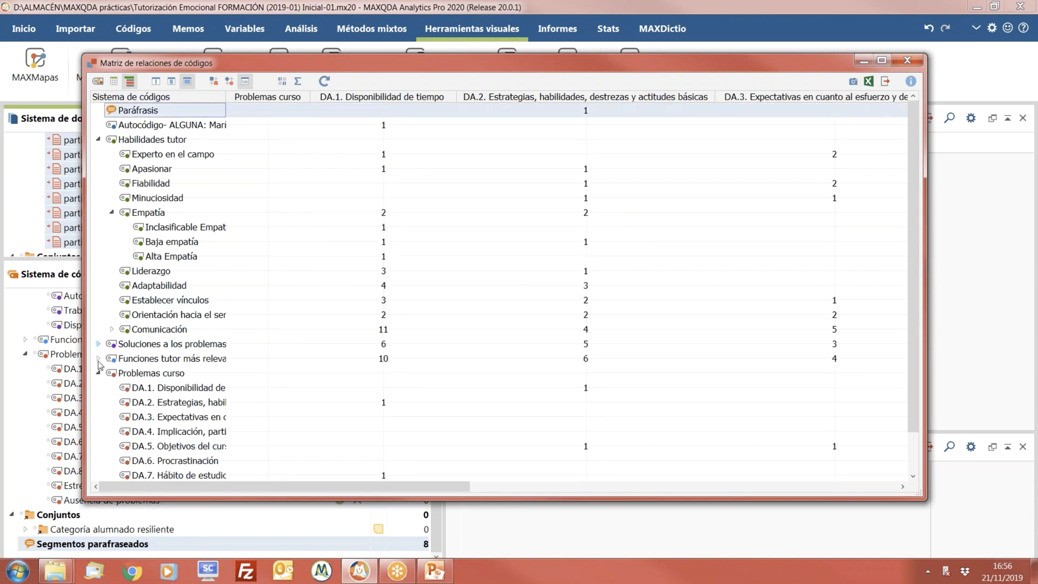
click(98, 373)
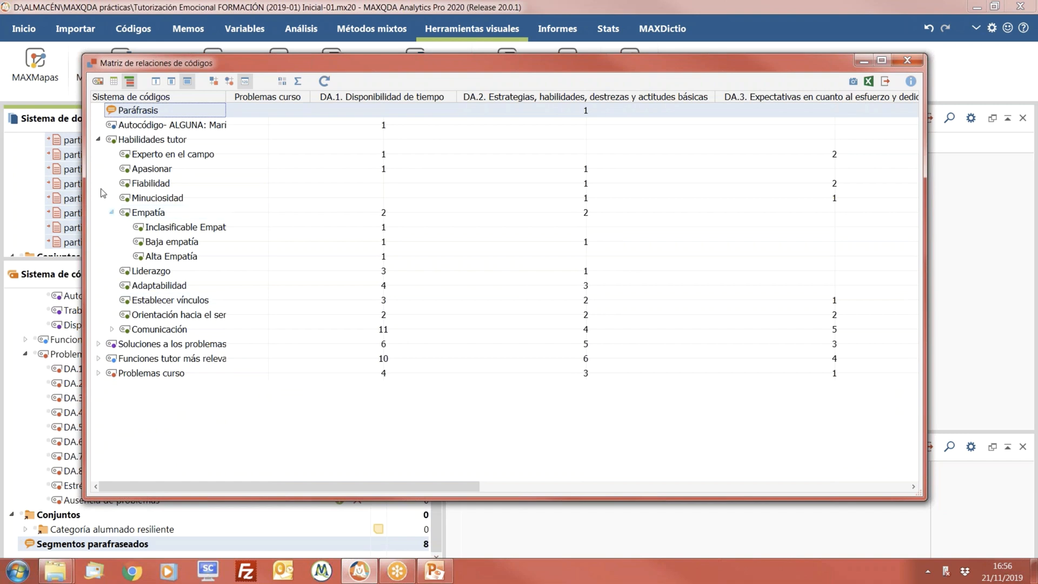
click(99, 140)
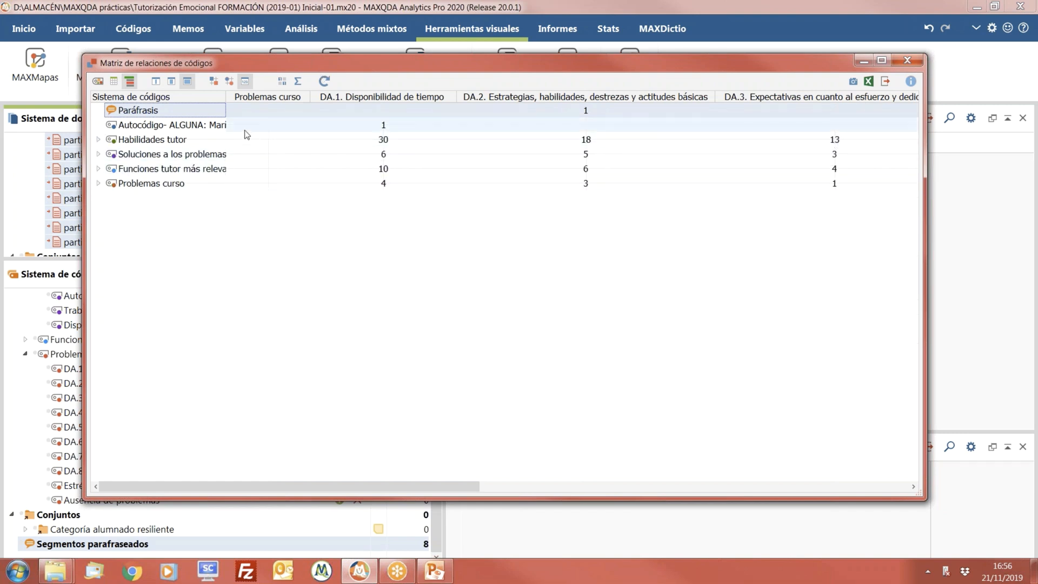
click(908, 60)
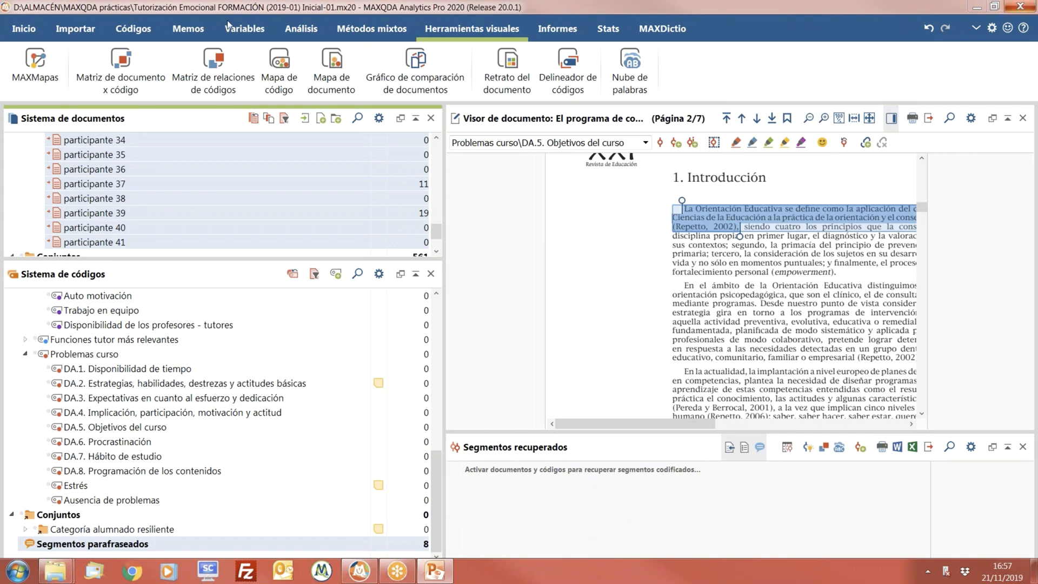
Step: Open the summary grid with columns wide enough for full participant names, in a window that leaves the project partly visible
click(301, 35)
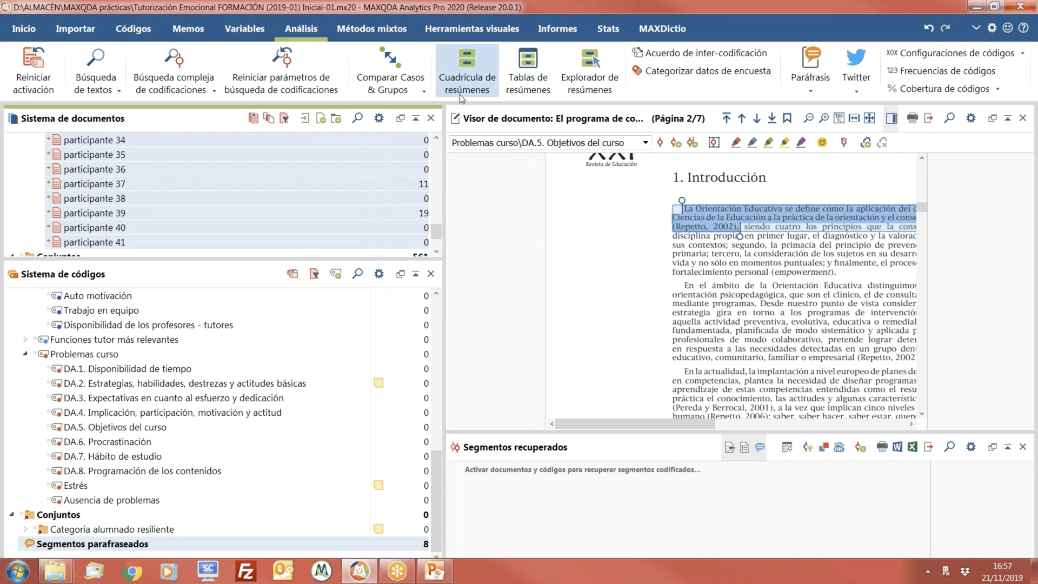
click(466, 82)
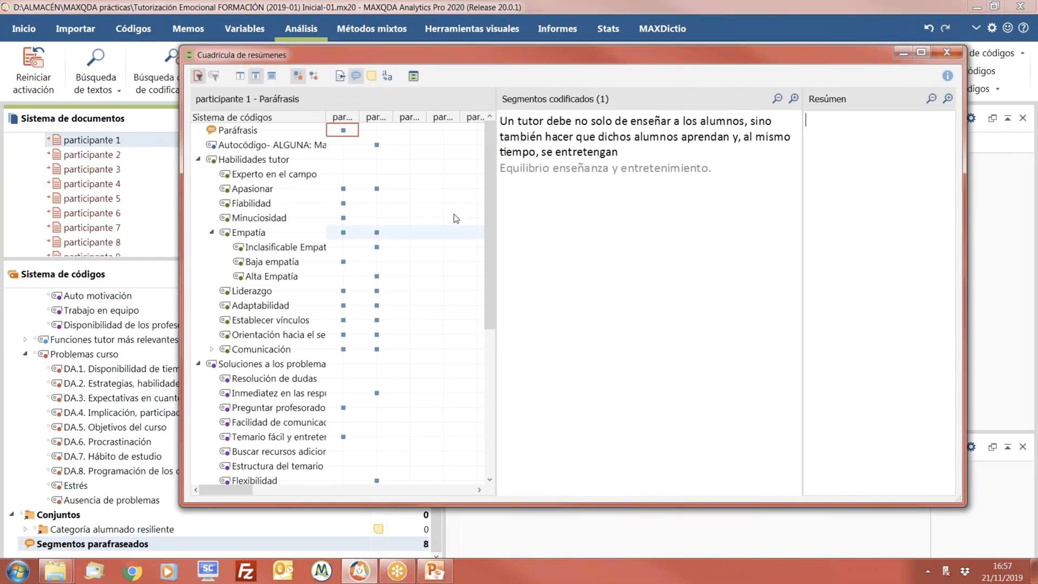
click(921, 53)
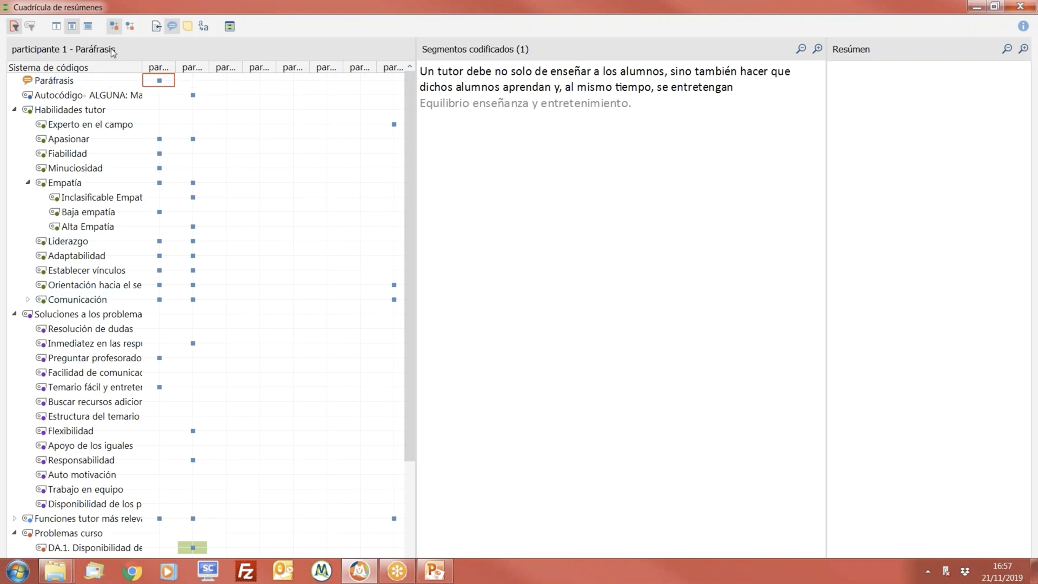
click(85, 27)
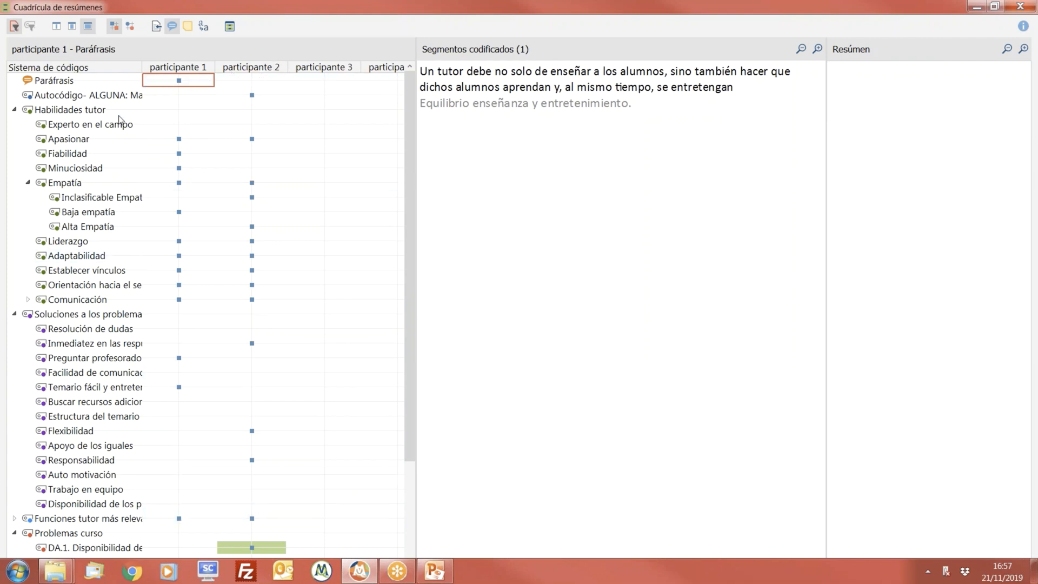
drag(278, 12, 328, 17)
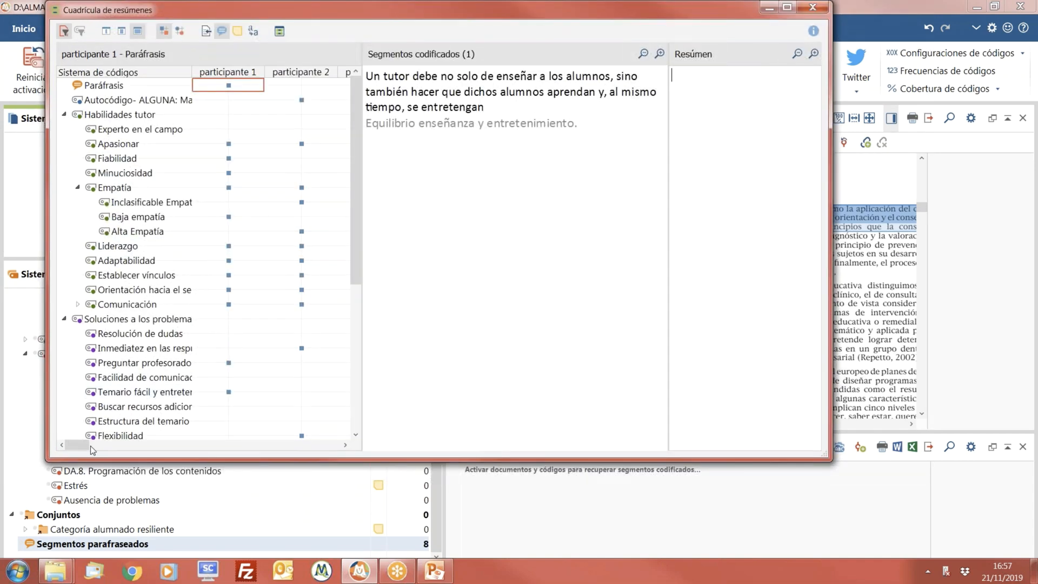
Step: Review participante 8's coded segments for Experto en el campo, Orientación hacia el servicio and Comunicación in the summary grid
drag(88, 453, 122, 453)
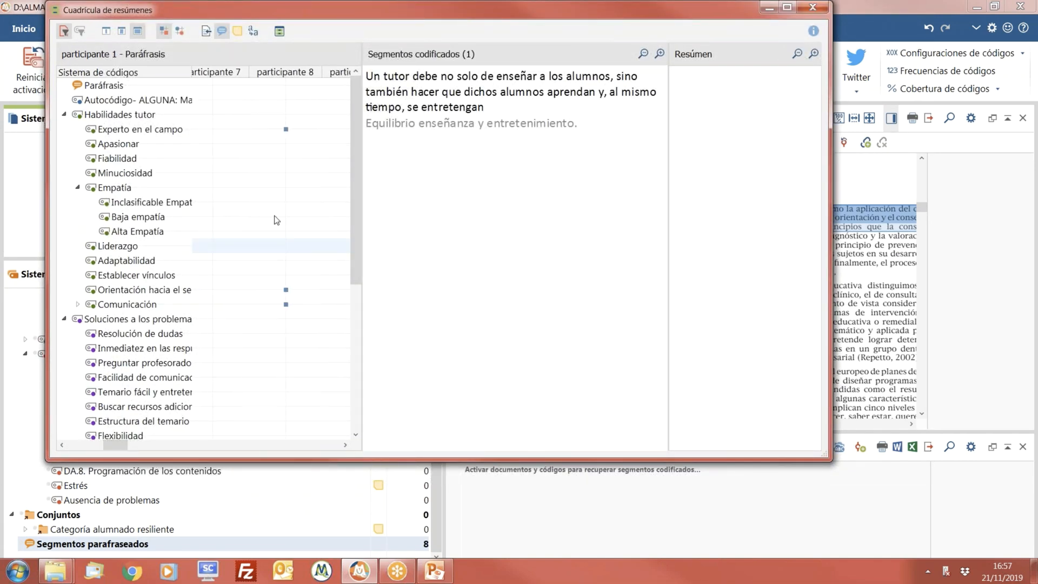
click(287, 130)
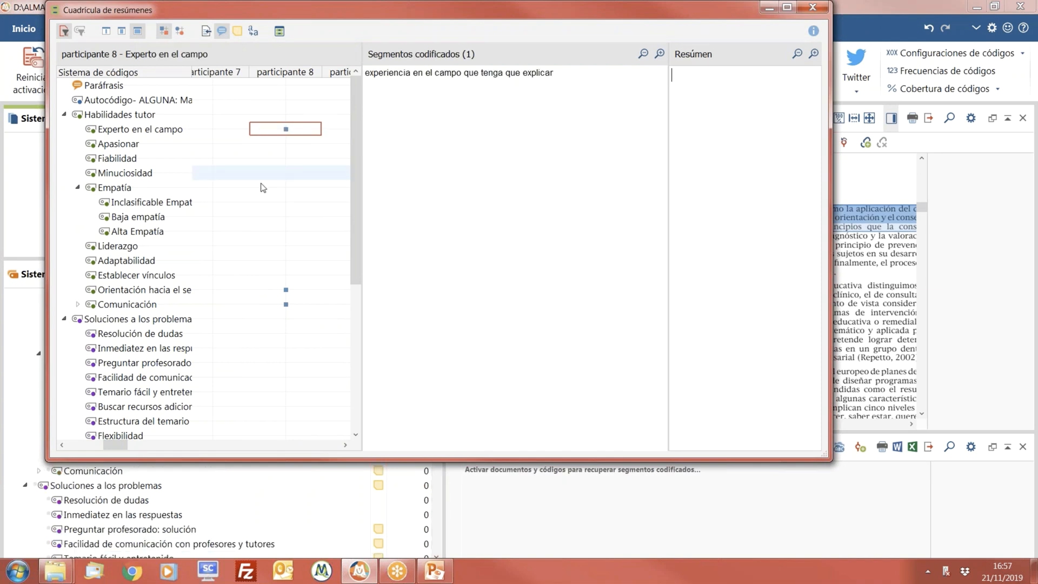
click(296, 294)
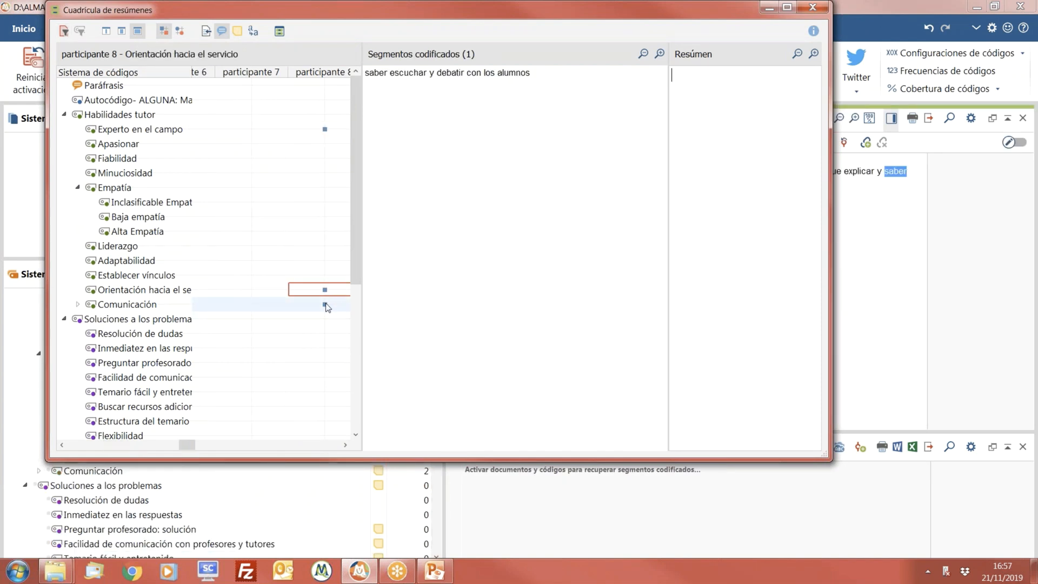
click(325, 306)
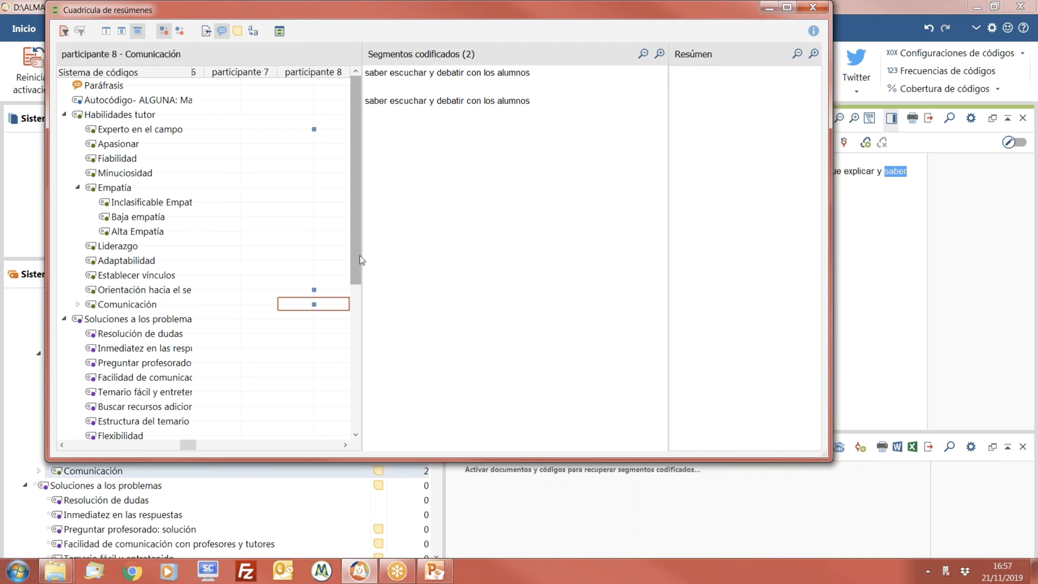
Step: Display participante 2's coded segments and summary for DA.1. Disponibilidad de tiempo
drag(359, 255, 342, 472)
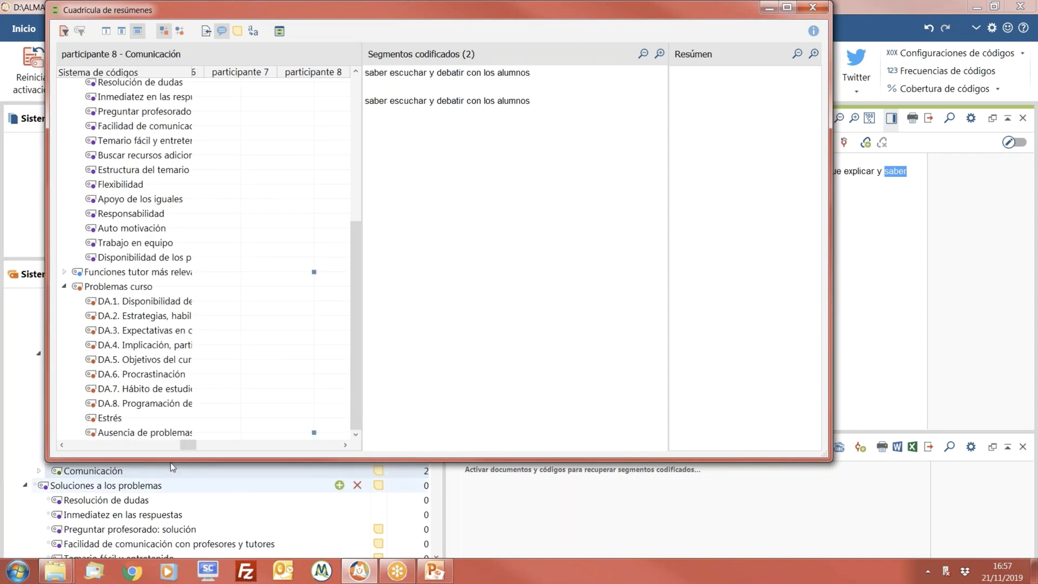
mouse_move(191, 446)
mouse_down()
mouse_move(148, 450)
mouse_move(178, 449)
mouse_up()
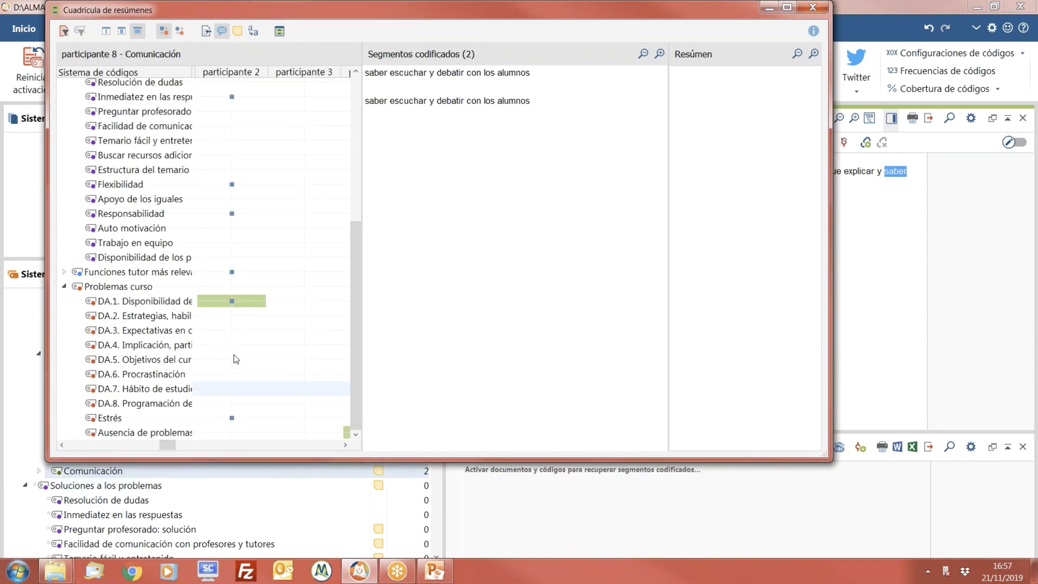
click(251, 300)
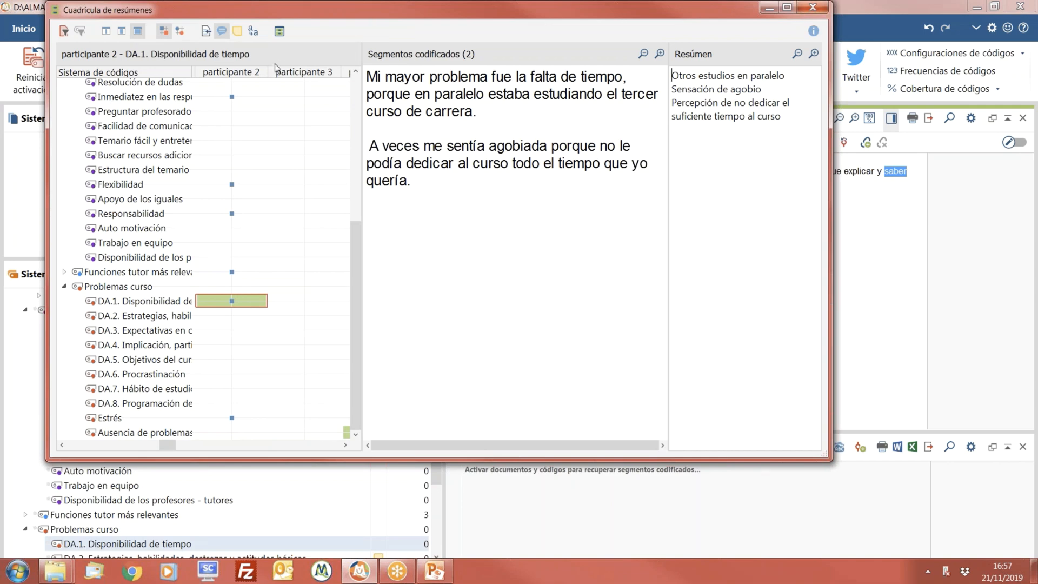
Step: Create a summary table for the activated documents, adding DA.1, DA.2, DA.4 and DA.6 to the selected Problemas curso codes, and close the tables window
click(280, 31)
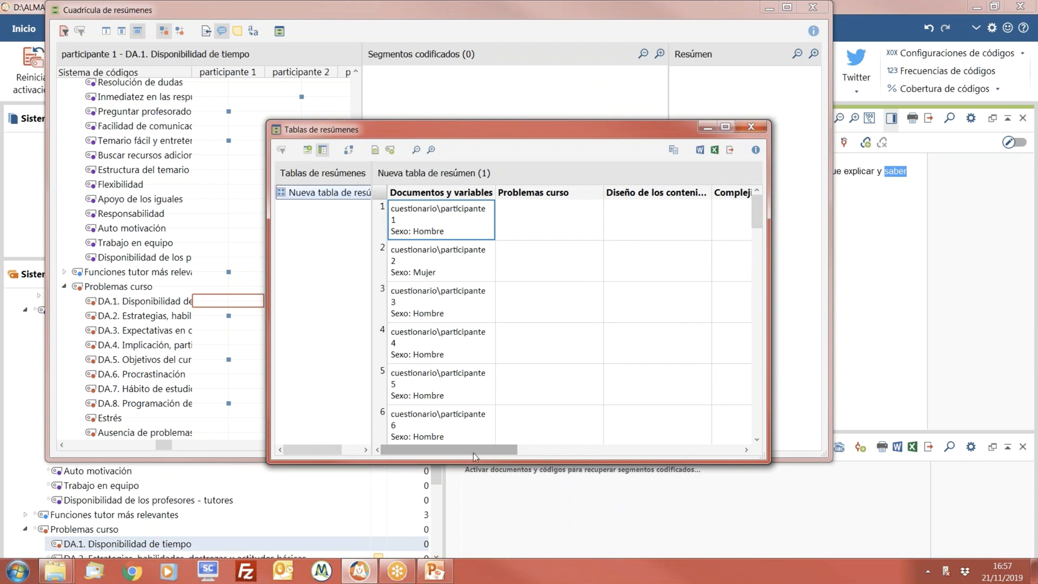
drag(472, 450, 497, 460)
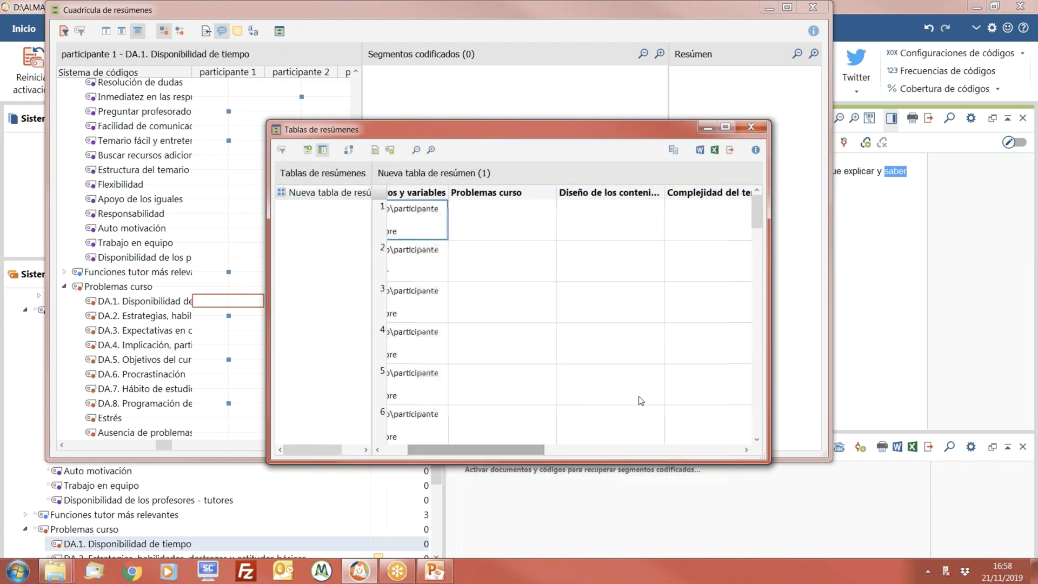
click(307, 150)
drag(704, 341, 704, 484)
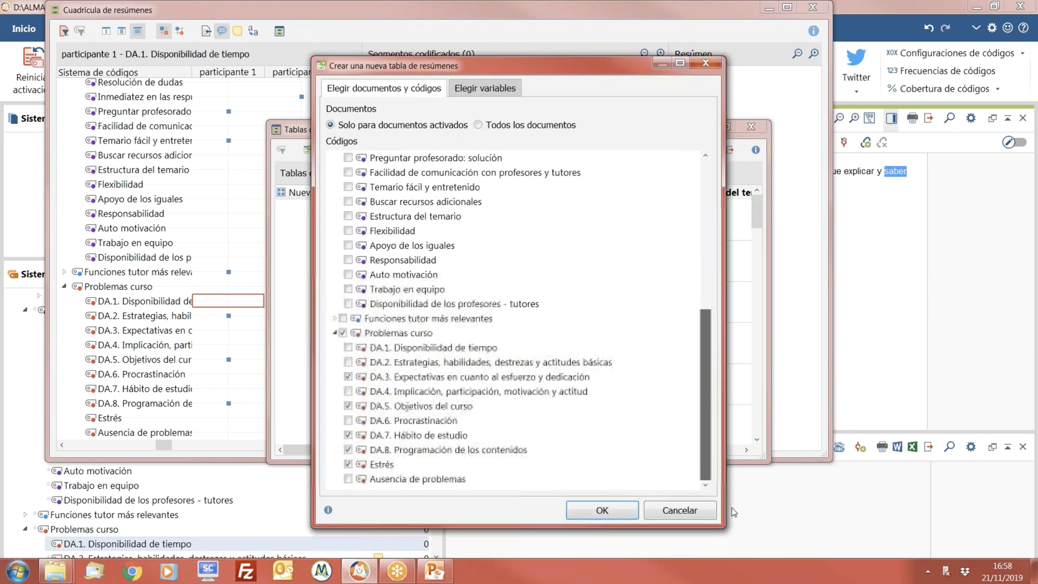
click(348, 347)
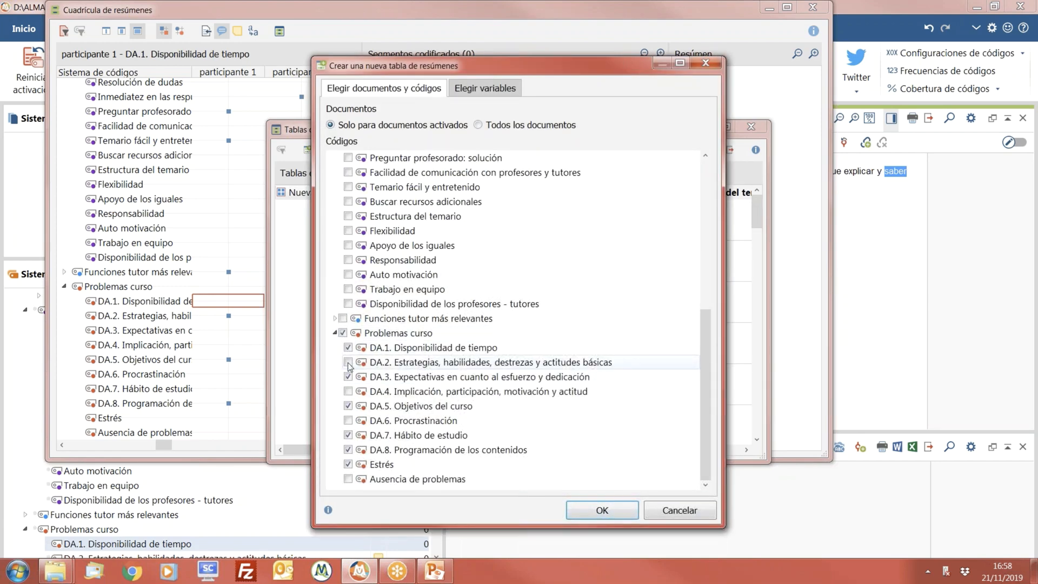
click(348, 363)
click(348, 391)
click(348, 420)
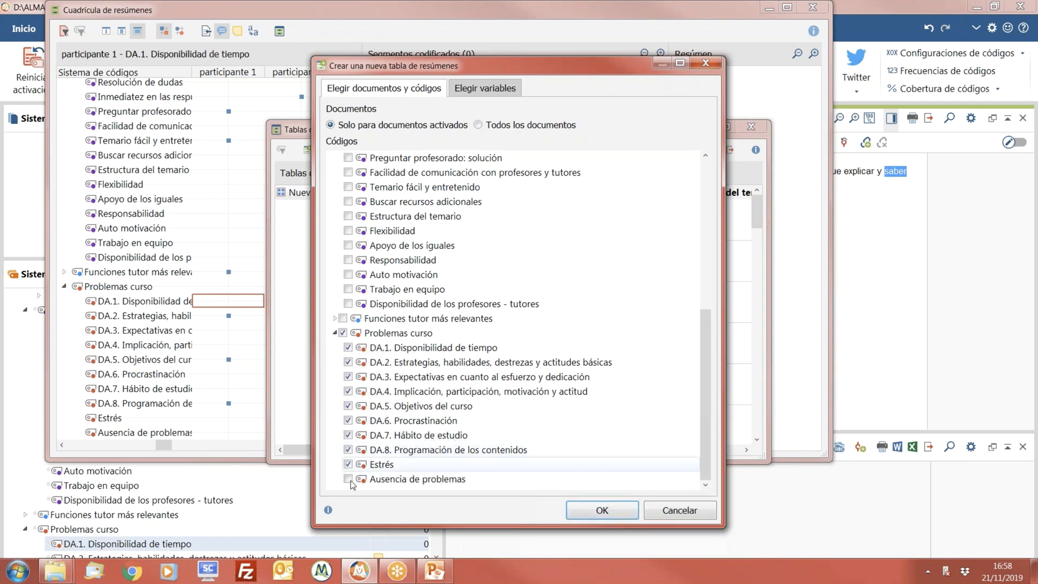
click(577, 514)
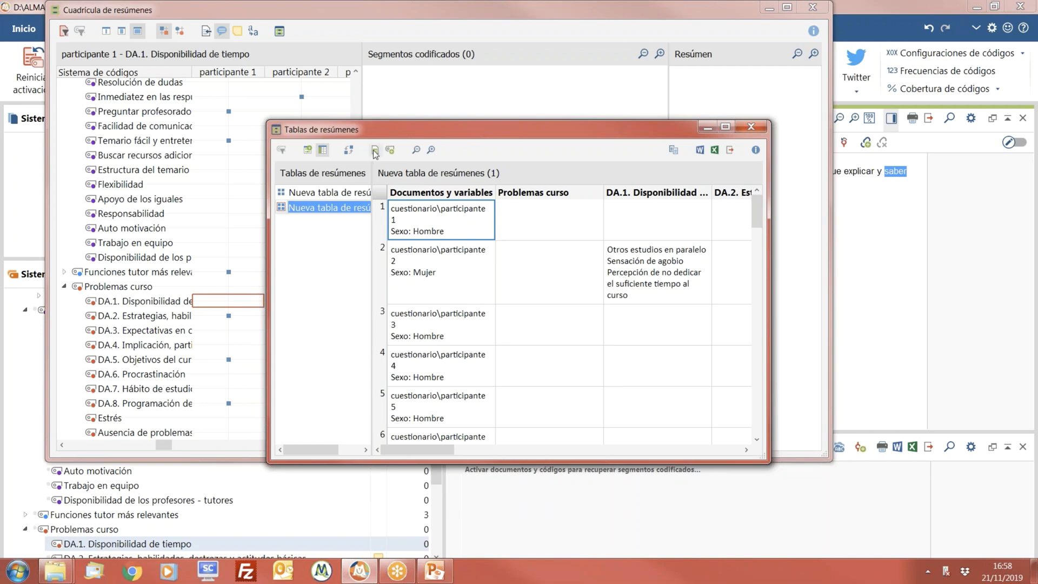
click(752, 127)
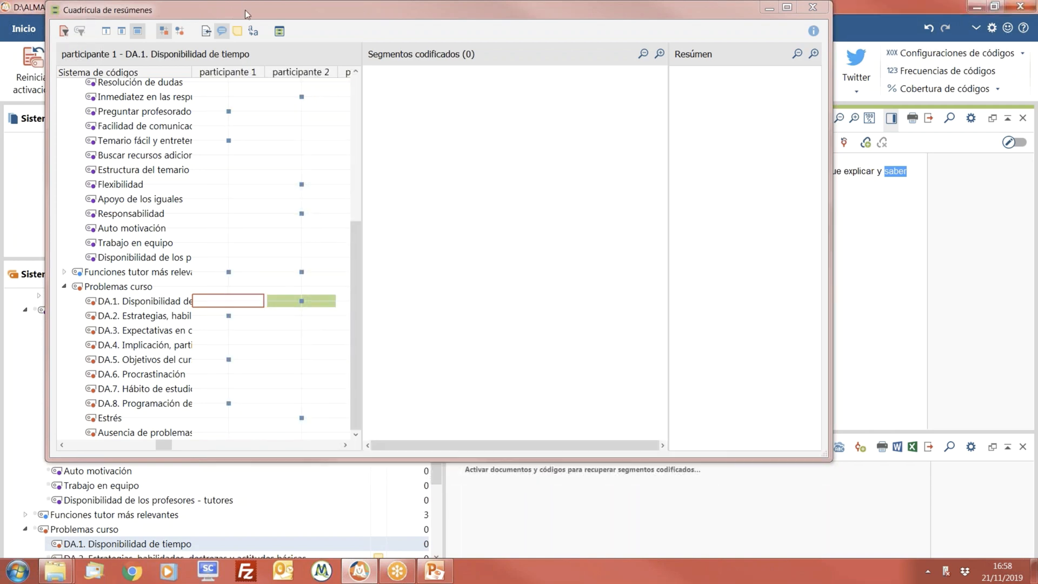
Step: Open the summary explorer setup and activate the Problemas curso code with its subcodes
drag(245, 9, 356, 130)
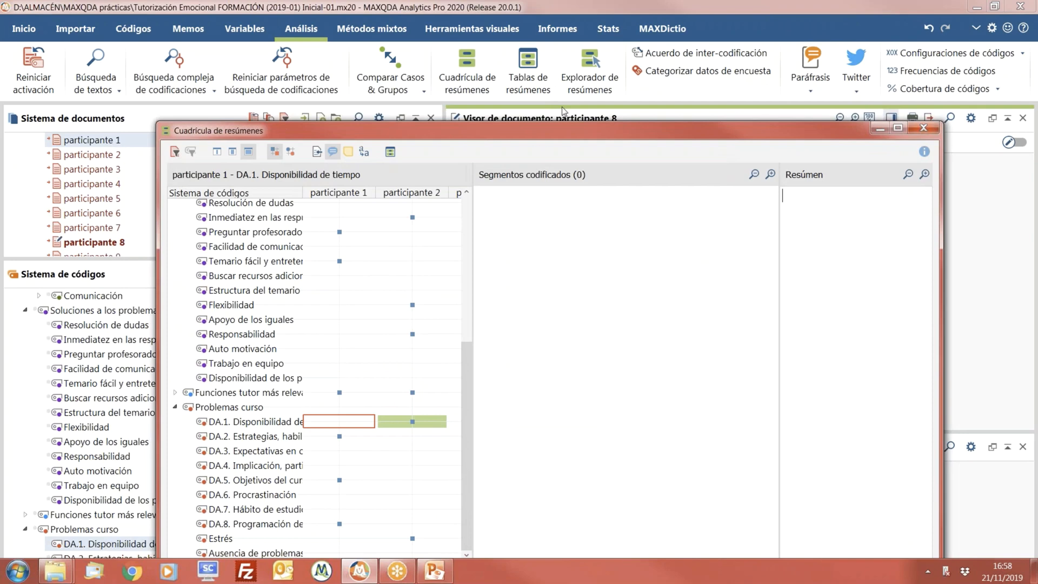
click(592, 94)
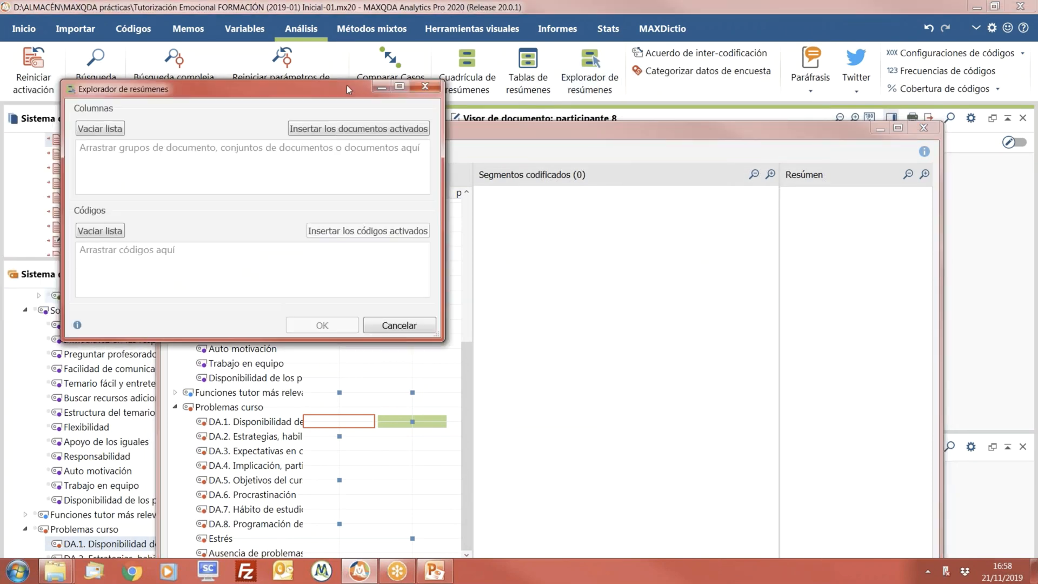
drag(346, 85, 663, 79)
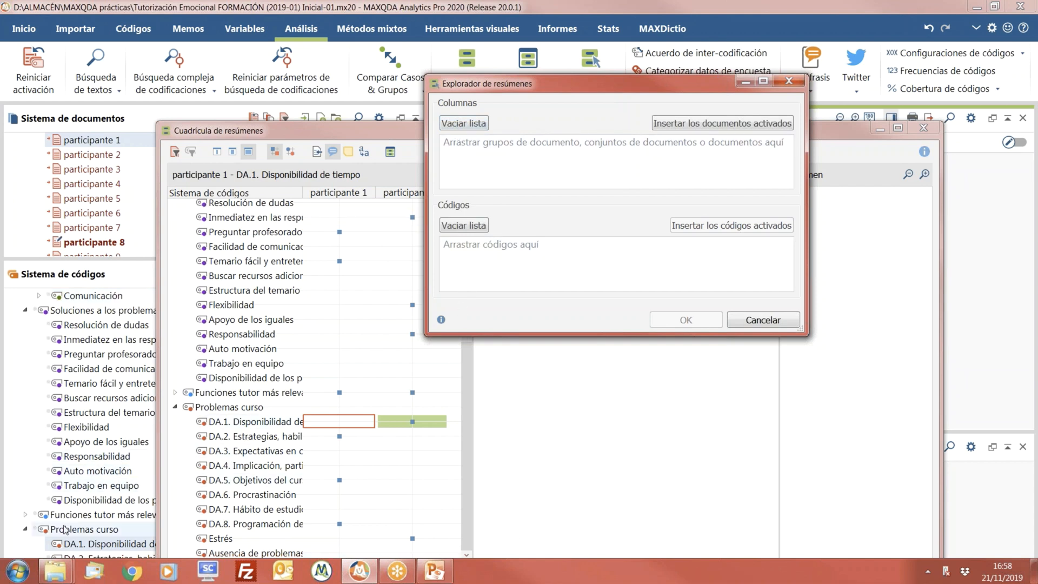
click(34, 533)
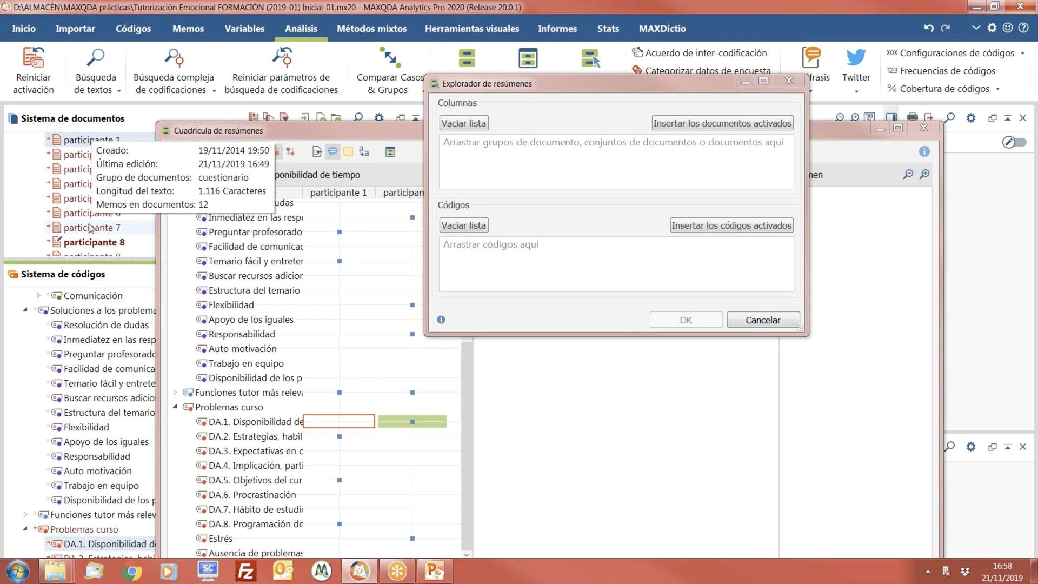
Step: Move the summary grid aside, bring the Género document sets into view and activate all documents
click(234, 133)
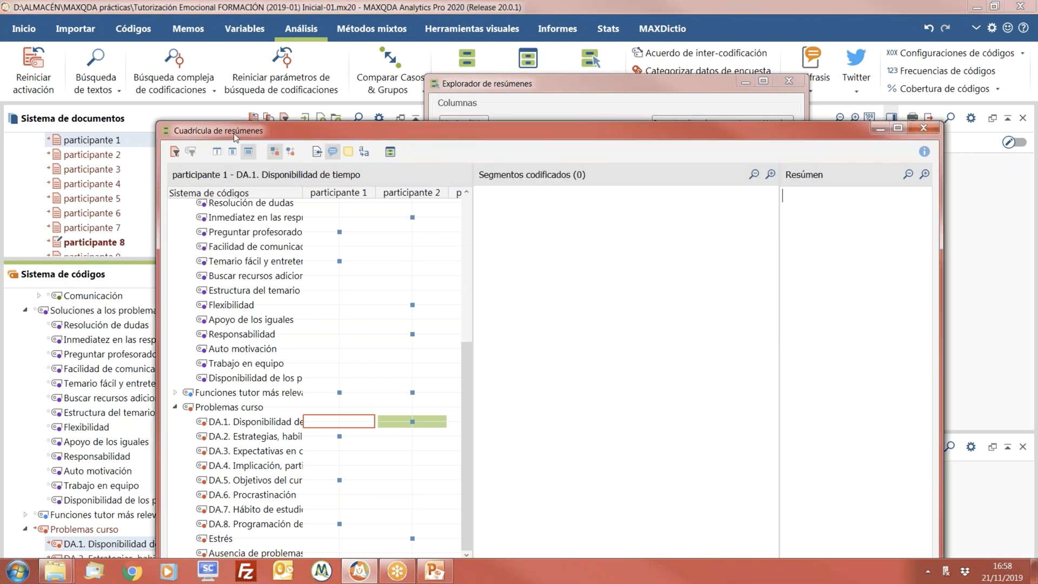
drag(235, 133, 476, 124)
scroll(173, 187, up, 3)
scroll(182, 236, down, 6)
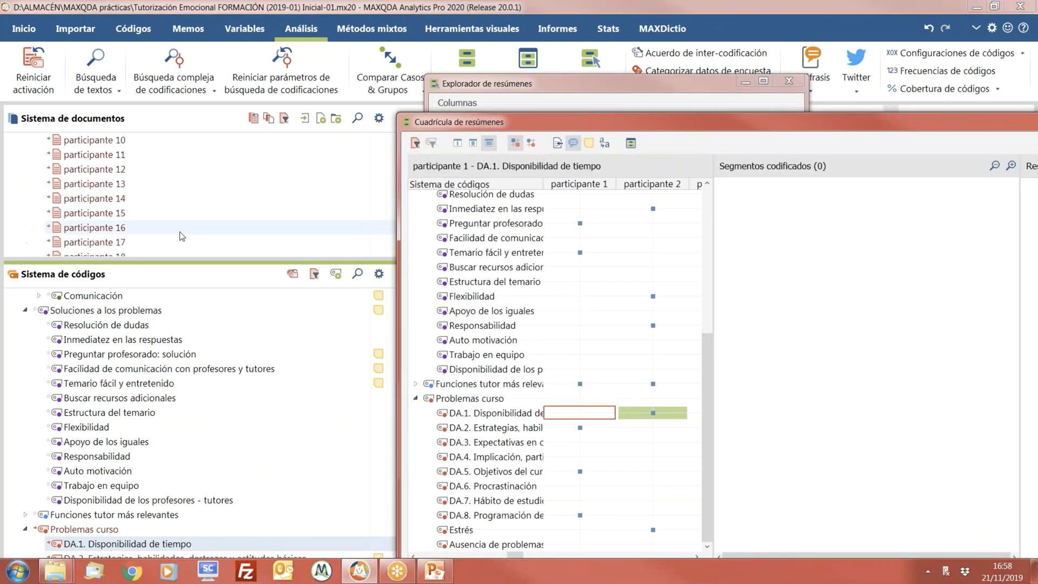
scroll(182, 236, down, 10)
click(259, 123)
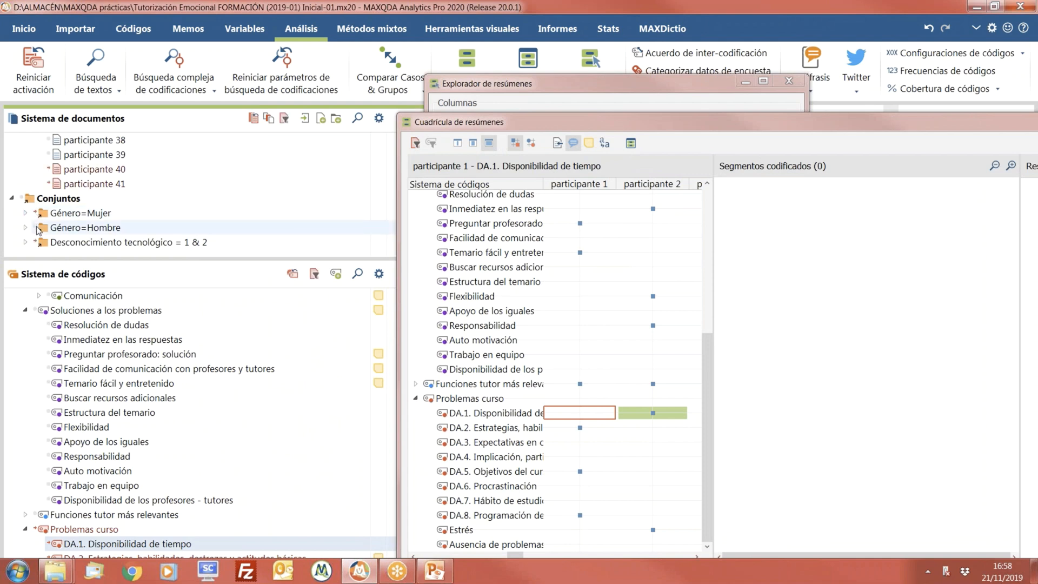
Step: Create a summary explorer comparing the sets Género=Mujer and Género=Hombre across the activated Problemas curso codes
click(568, 100)
drag(81, 212, 554, 166)
drag(86, 227, 603, 178)
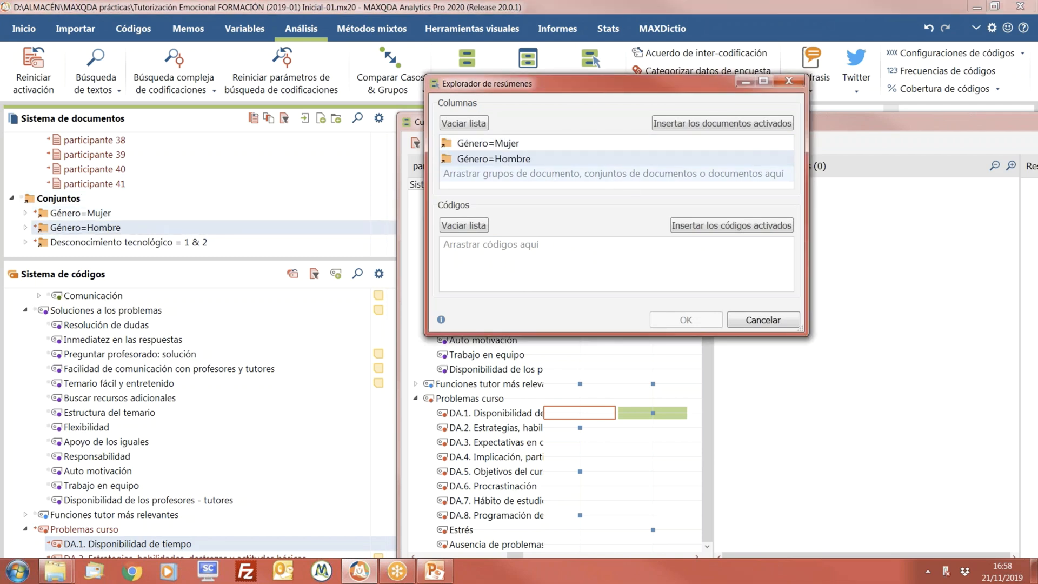
click(695, 230)
click(684, 319)
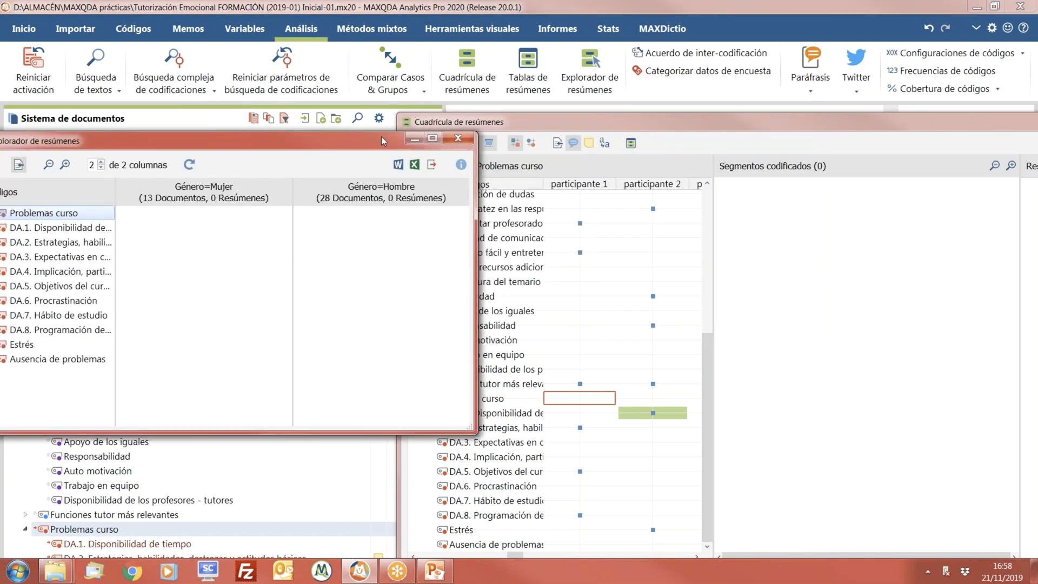
Step: Compare the women's and men's summaries for DA.1. Disponibilidad de tiempo, widening the codes column to show full names
click(380, 189)
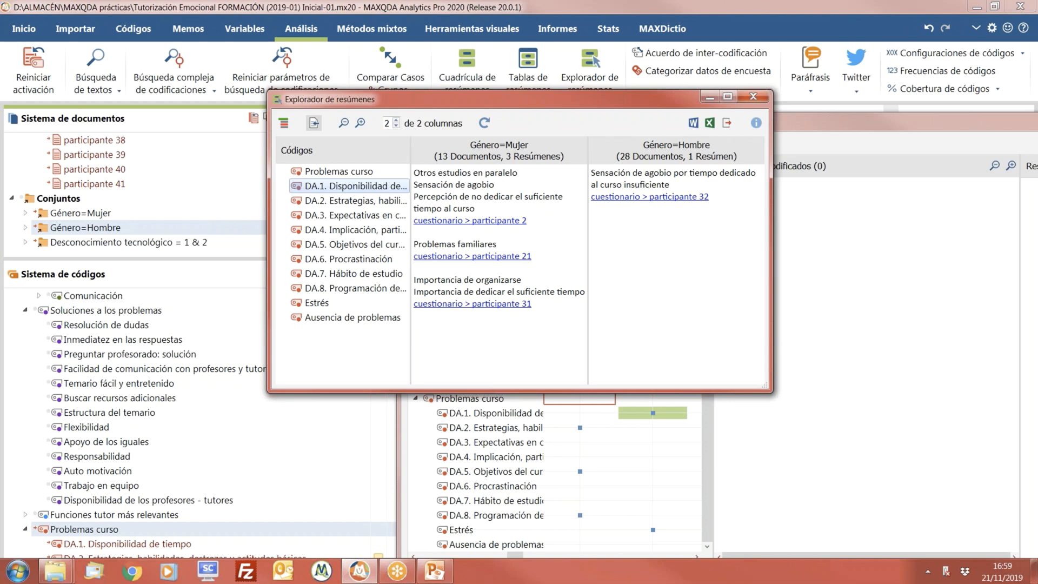
key(Down)
key(Up)
drag(410, 302, 527, 302)
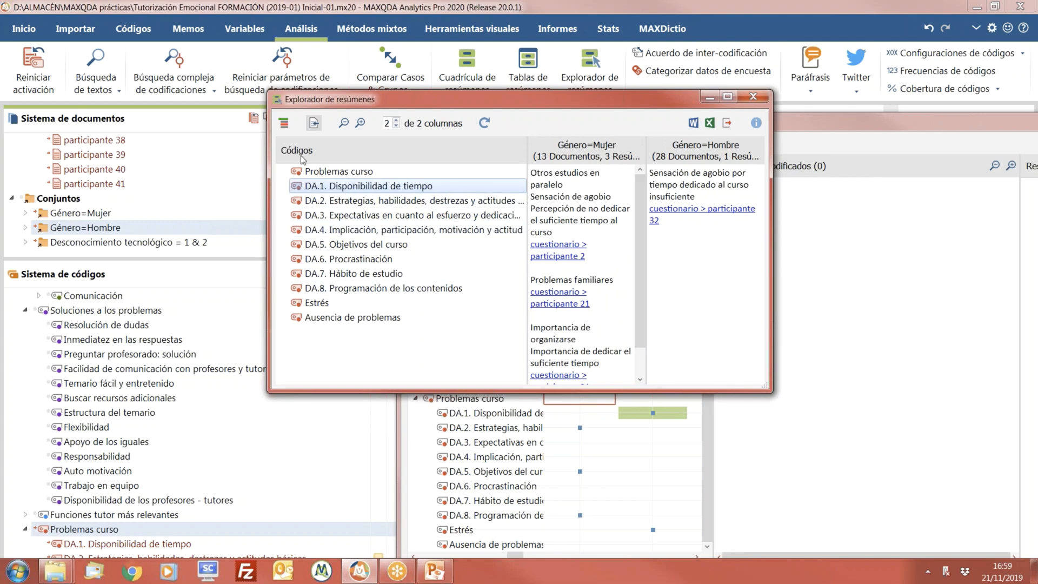
Step: Replace the summary explorer with the paraphrase matrix setup and bring the Revisión literatura documents into view
click(753, 96)
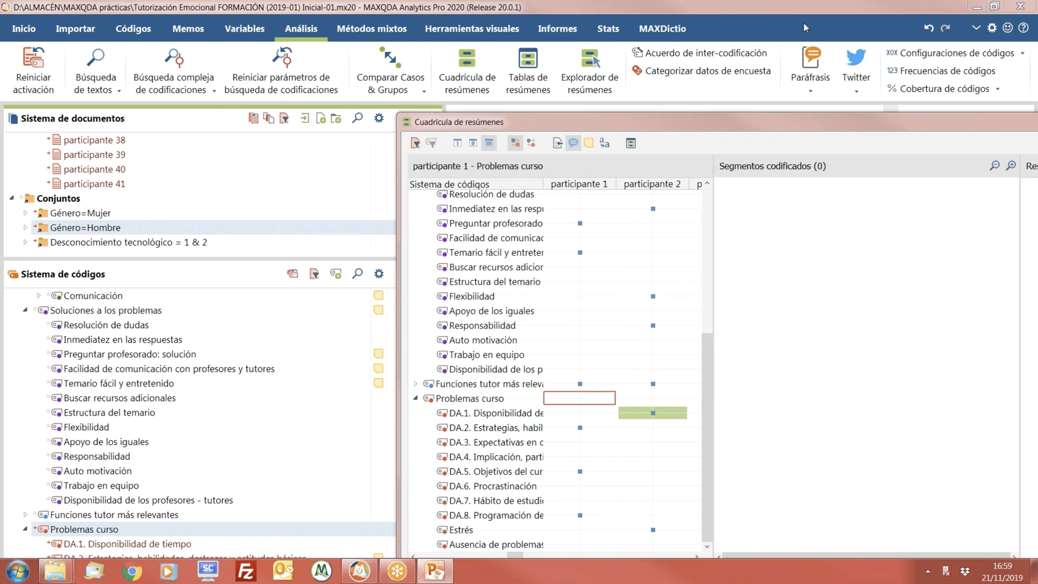
click(815, 93)
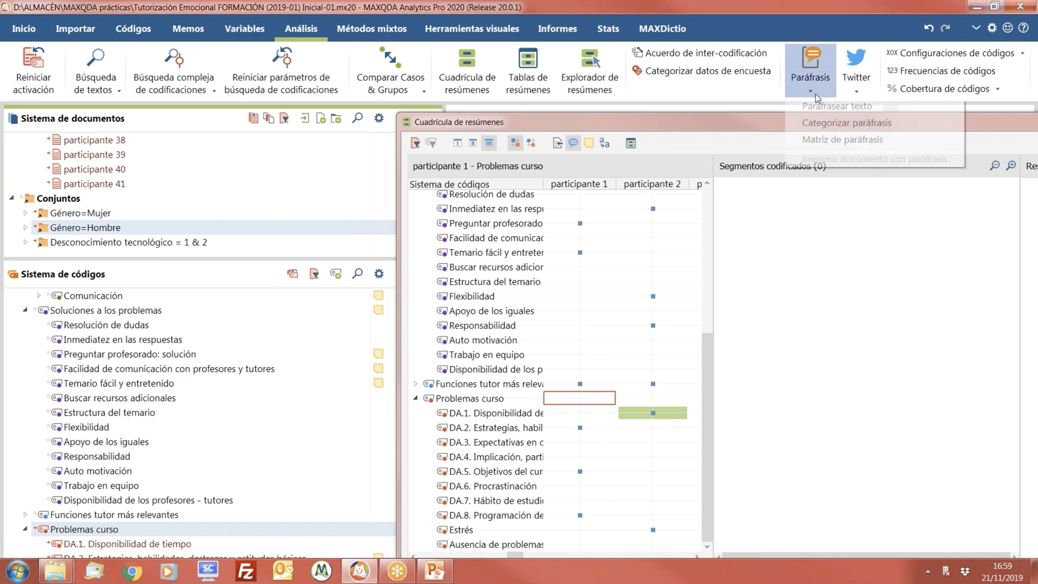
click(831, 141)
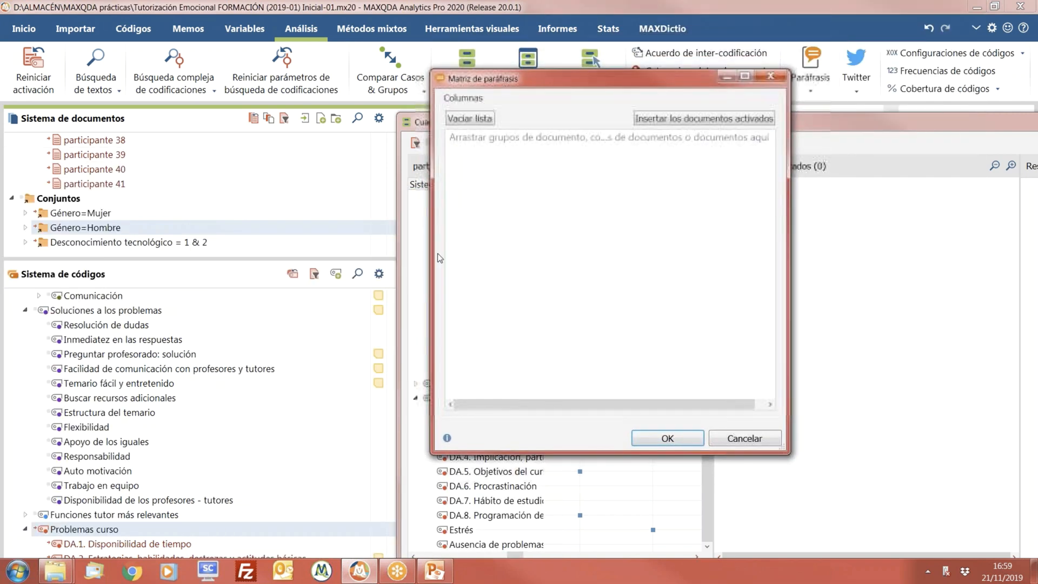
click(411, 258)
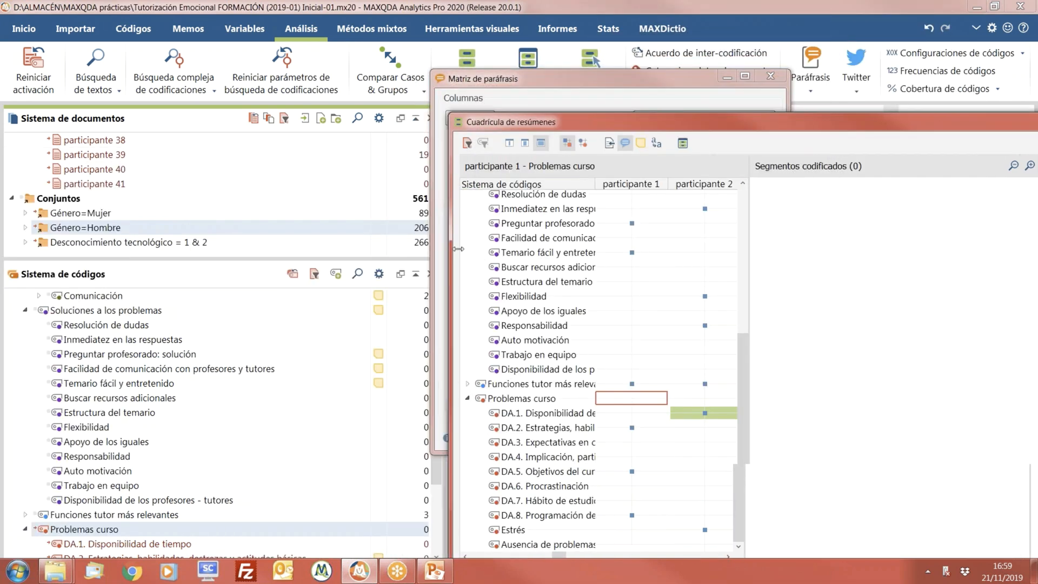
click(250, 186)
scroll(197, 193, up, 15)
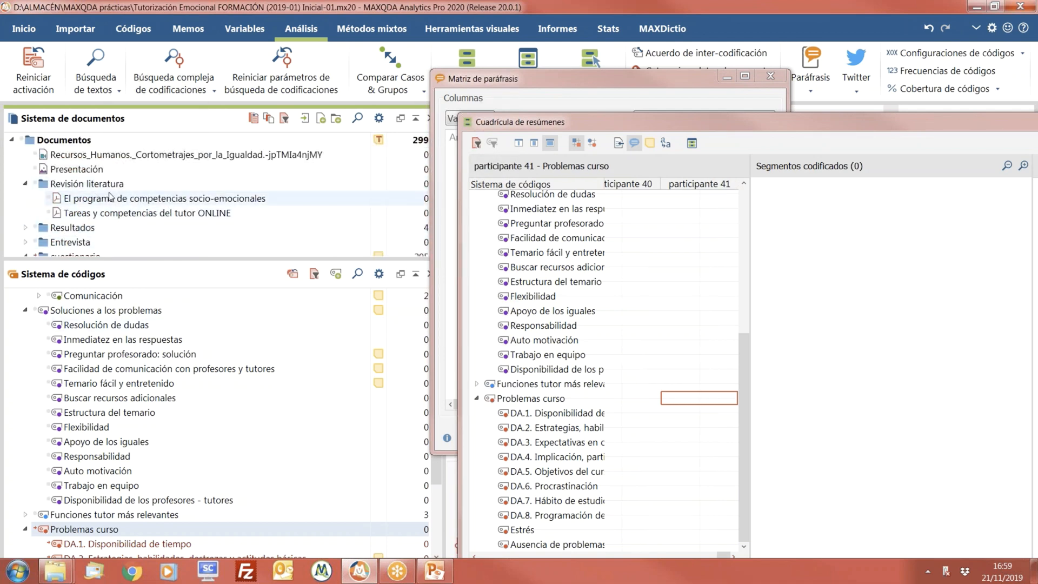
click(490, 79)
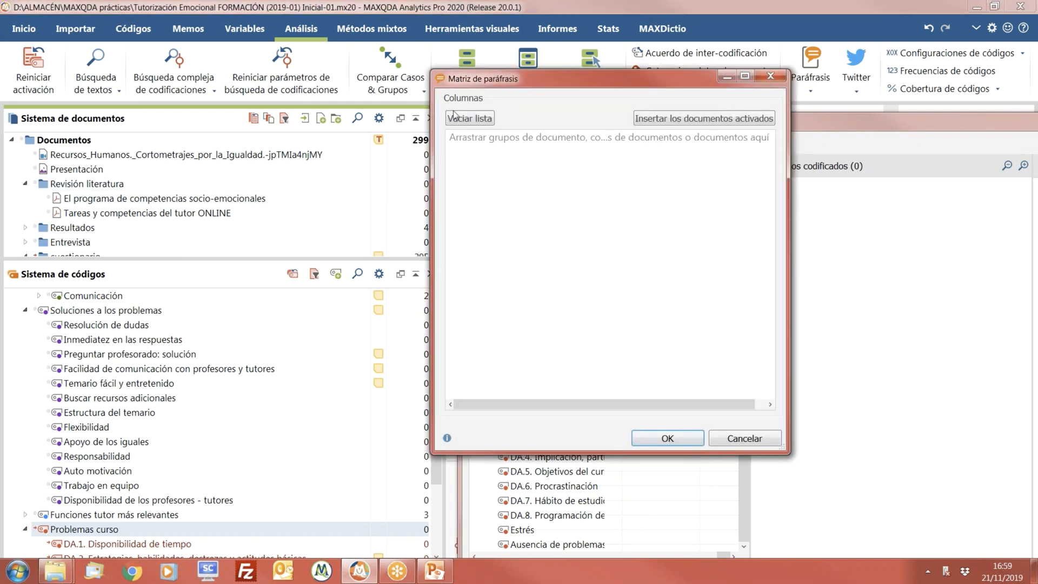
click(38, 186)
click(650, 122)
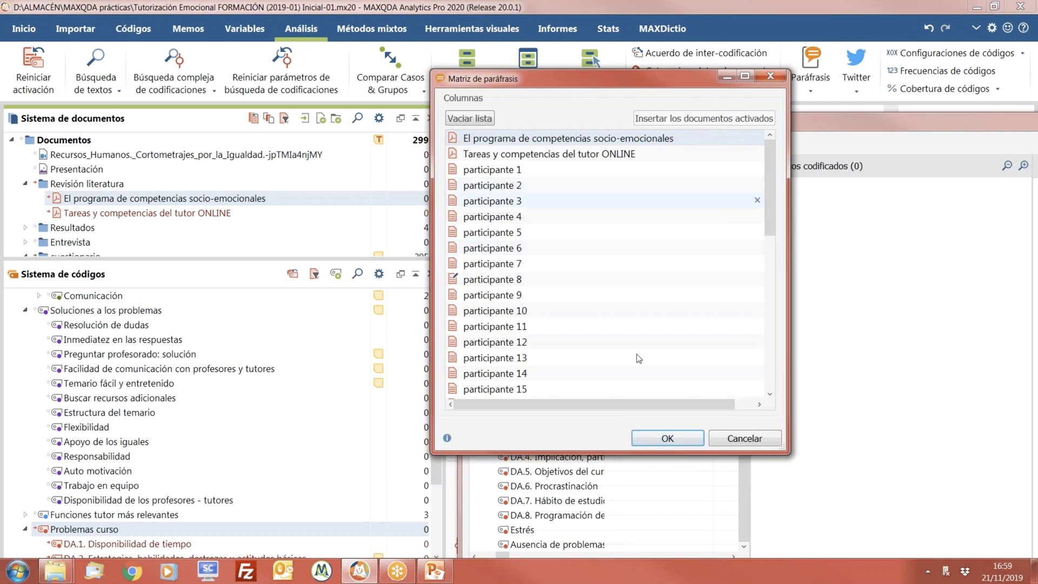
click(475, 118)
Step: Create a paraphrase matrix comparing only the documents El programa de competencias socio-emocionales and Tareas y competencias del tutor ONLINE
scroll(63, 248, down, 5)
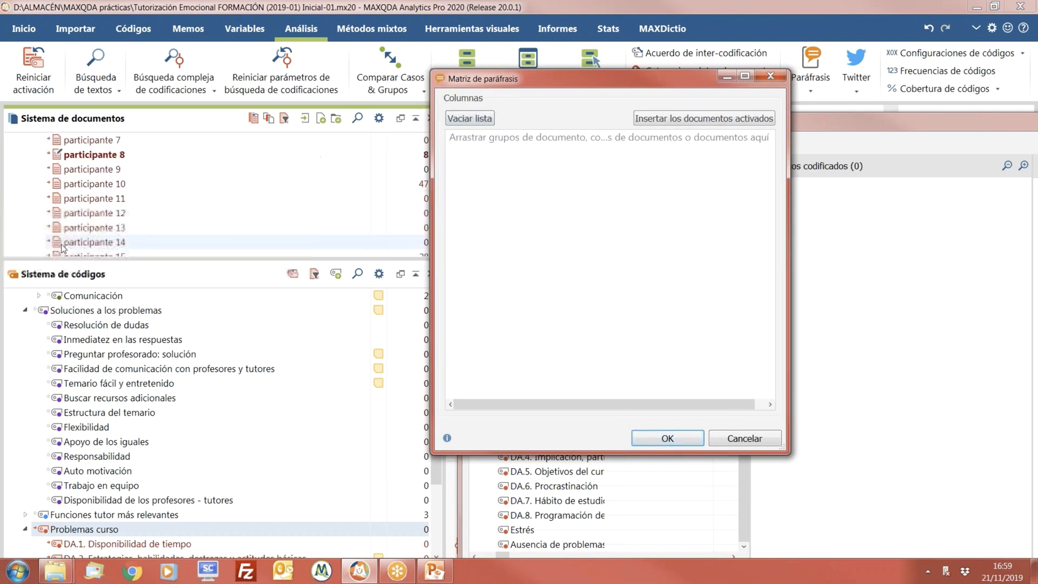
scroll(62, 247, up, 5)
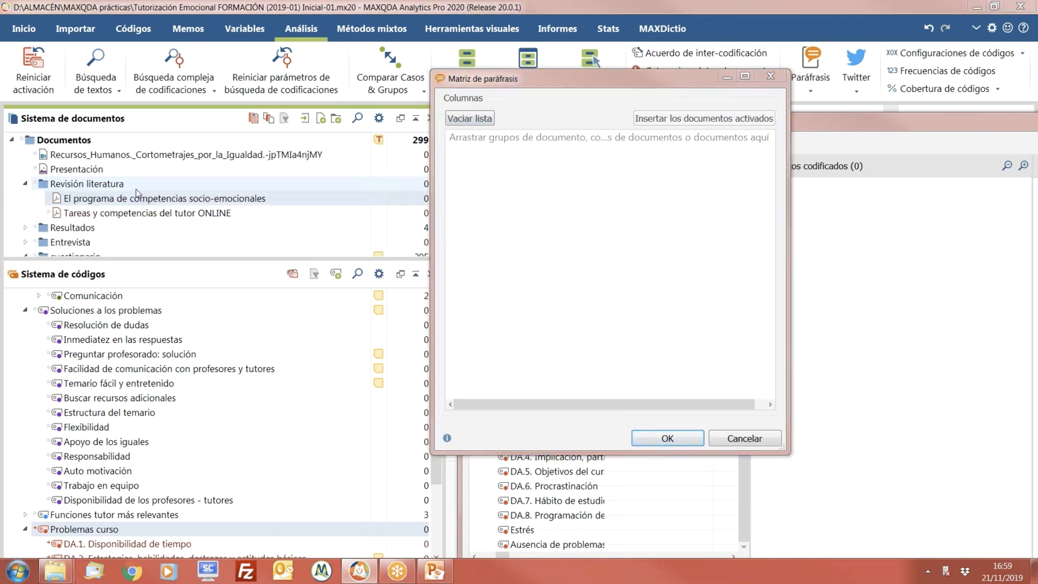
click(50, 198)
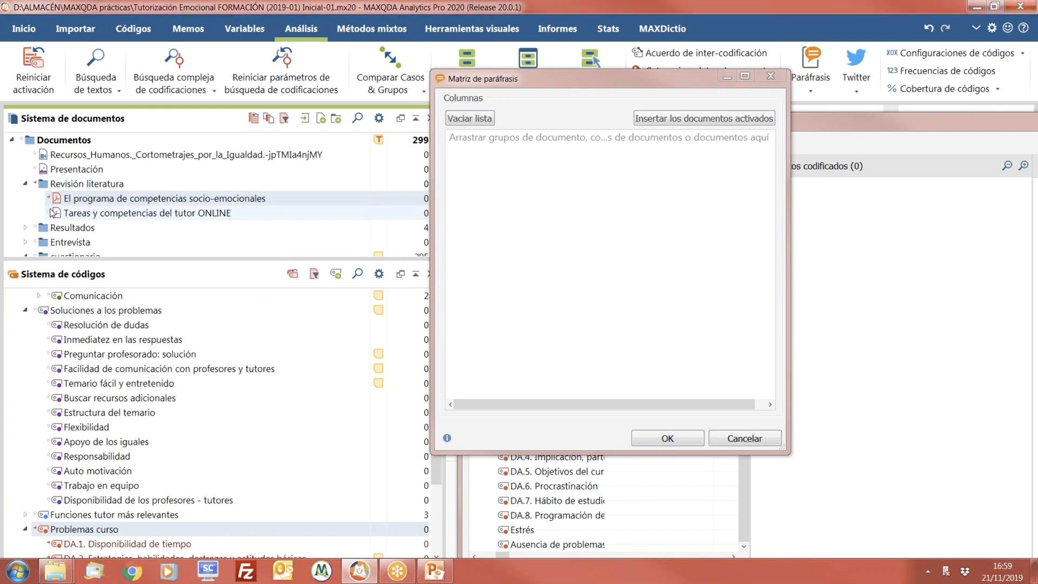
click(50, 213)
click(677, 119)
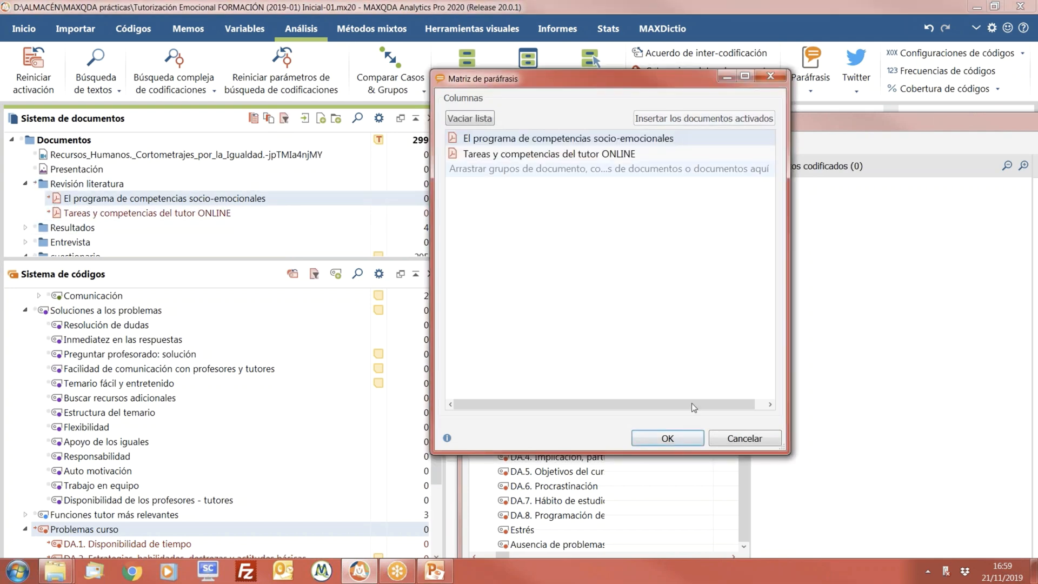
click(668, 438)
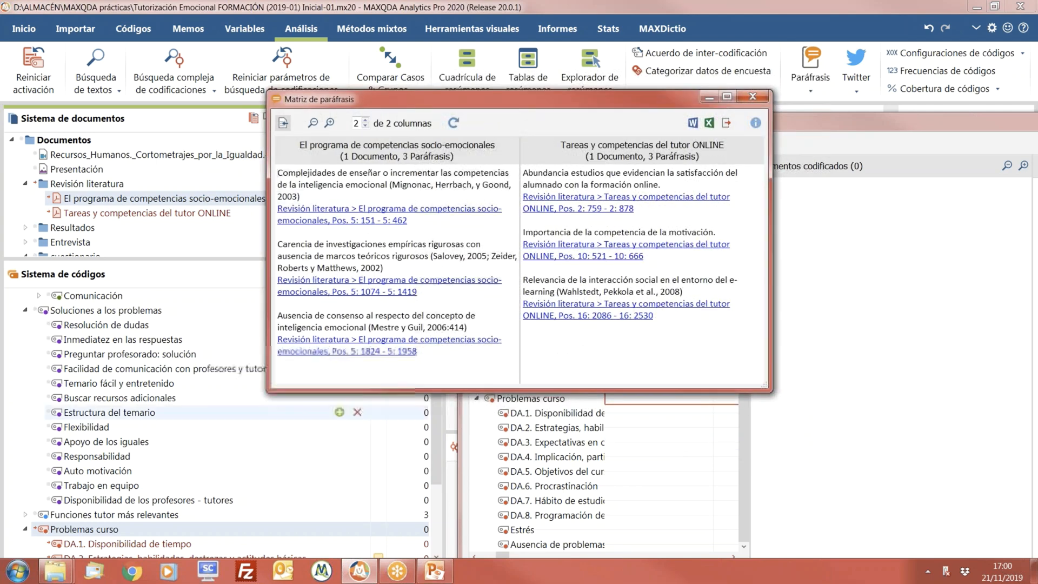
Step: Enlarge the paraphrase matrix, move it aside and open El programa de competencias socio-emocionales in the document browser
drag(483, 389, 487, 480)
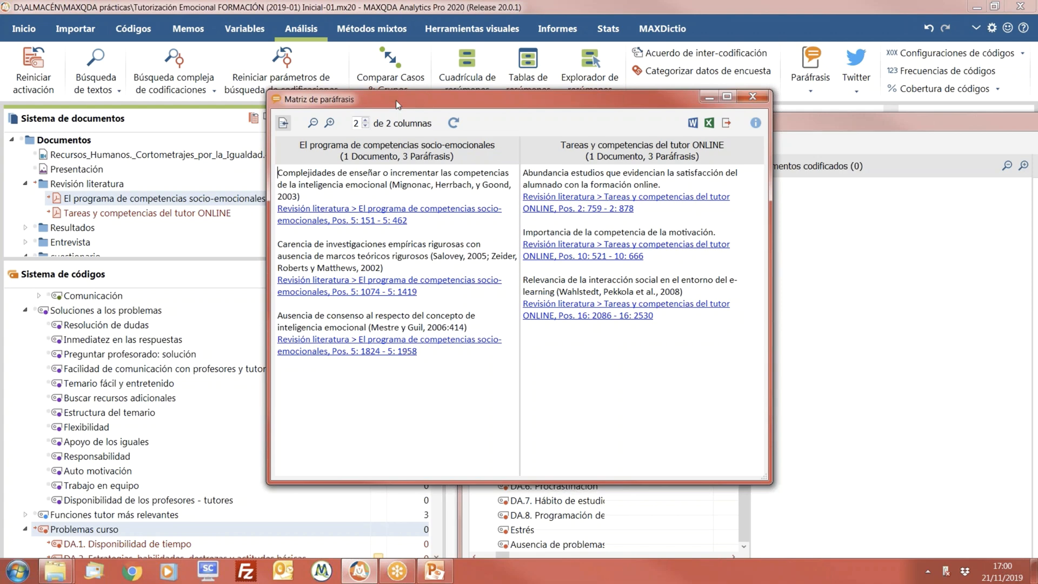
drag(397, 105, 359, 296)
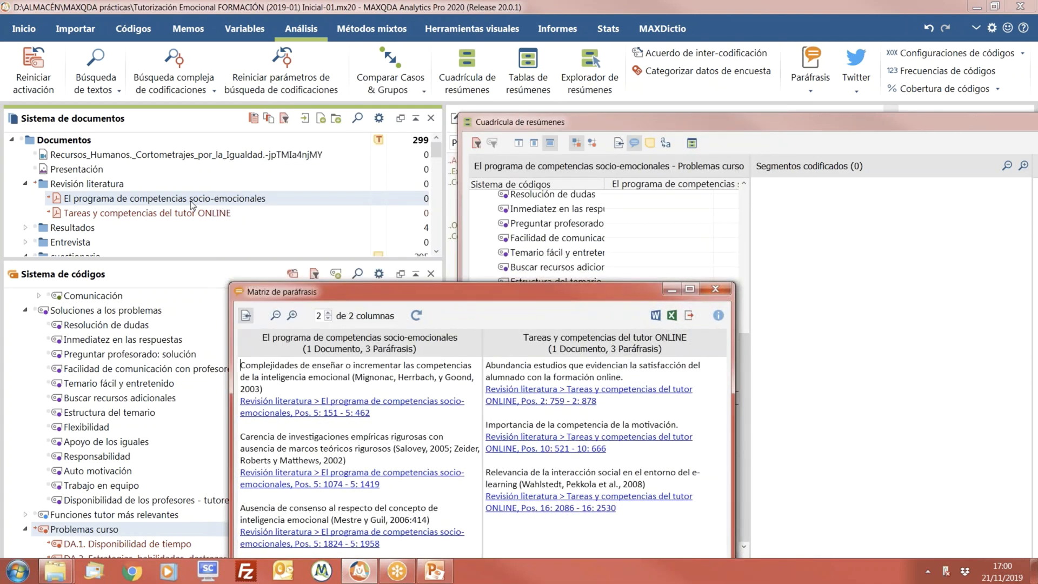
double_click(191, 200)
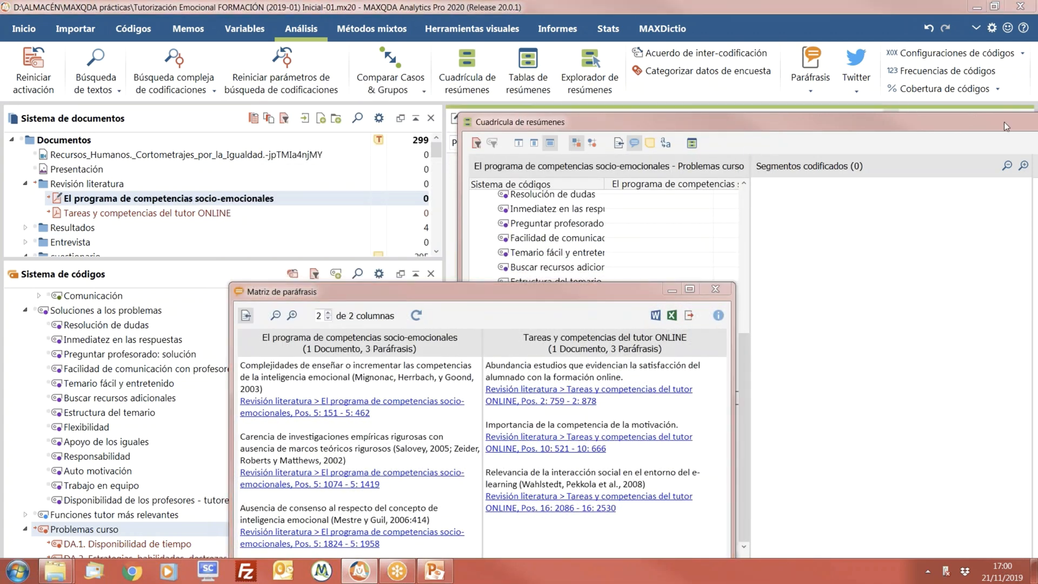
drag(544, 293, 290, 242)
drag(924, 211, 926, 322)
Step: Compare the margin paraphrases on page 5 with the source passages they summarise and close the paraphrase matrix
click(973, 205)
right_click(971, 164)
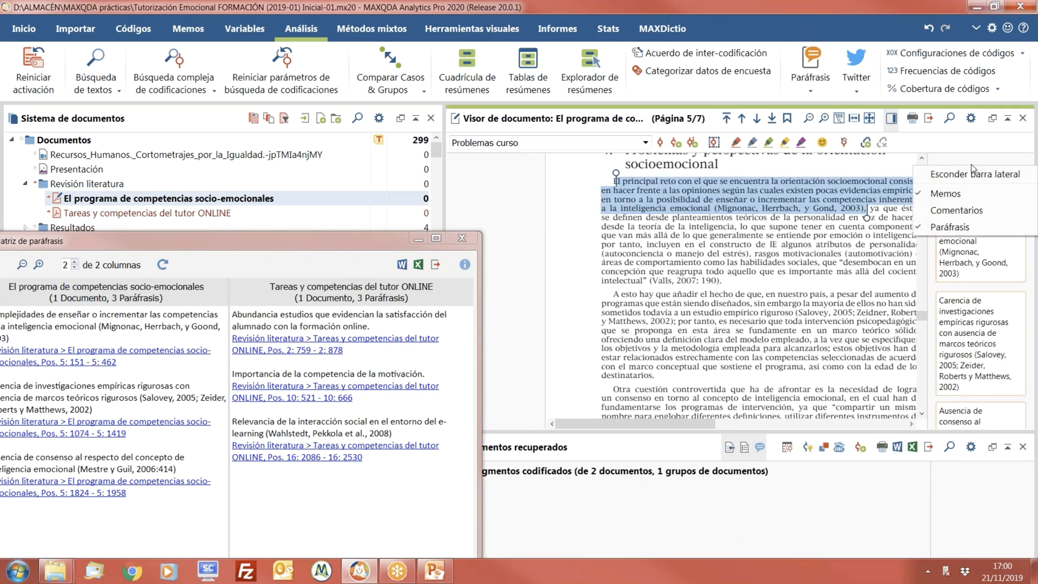
key(Escape)
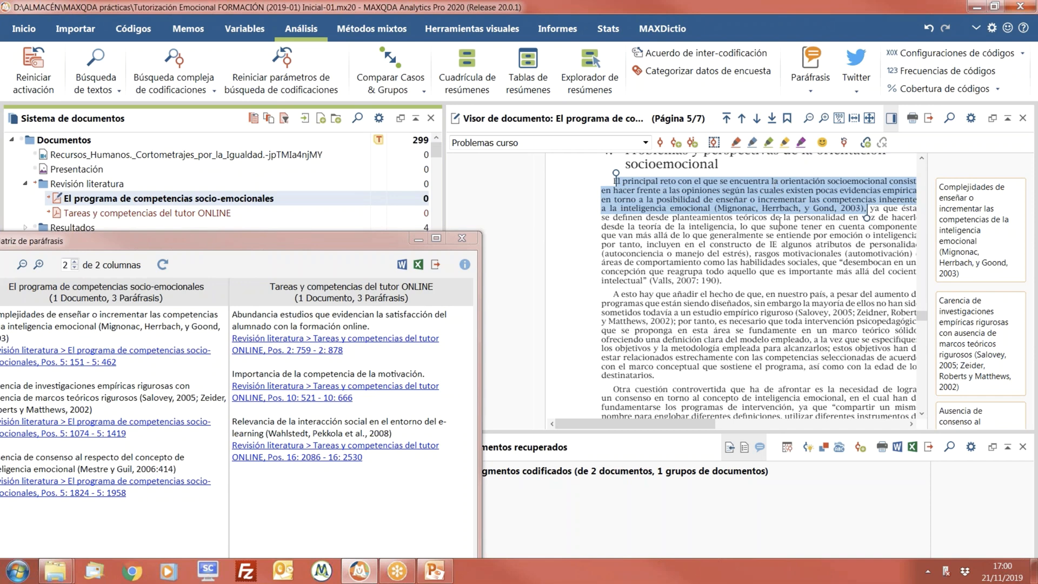
scroll(801, 278, down, 5)
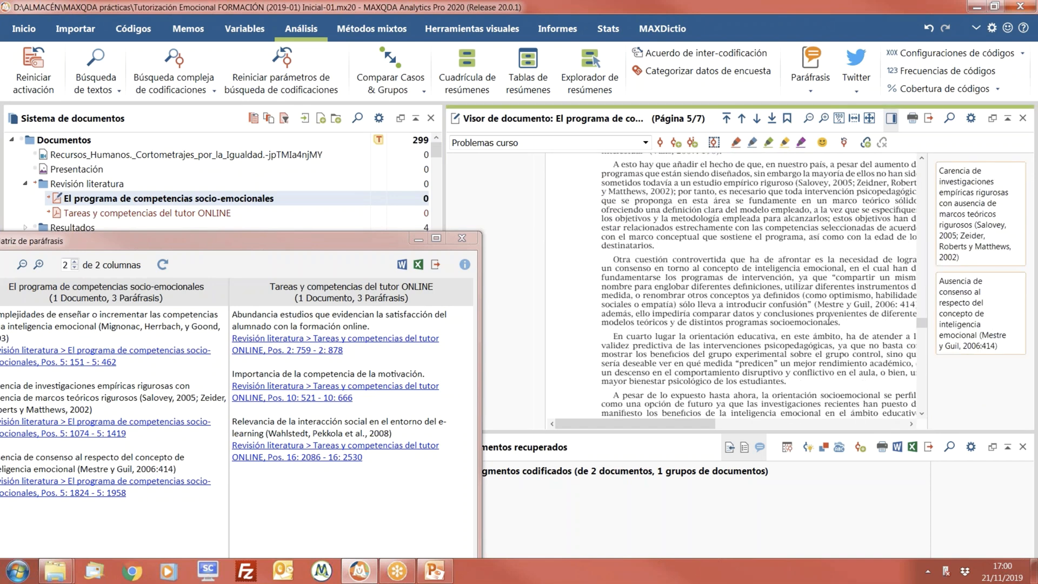
click(972, 325)
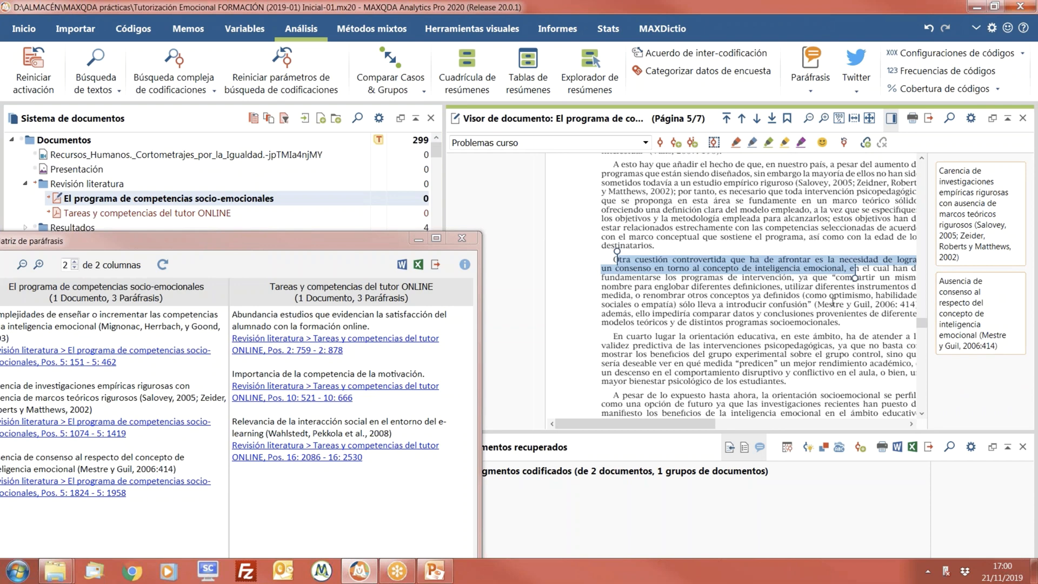
scroll(908, 326, down, 7)
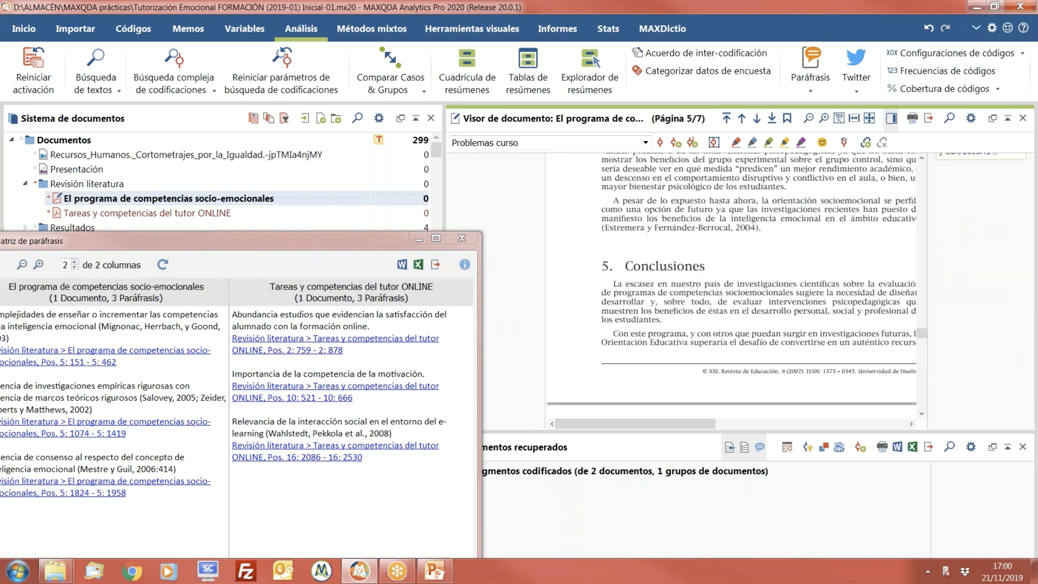
scroll(904, 284, up, 7)
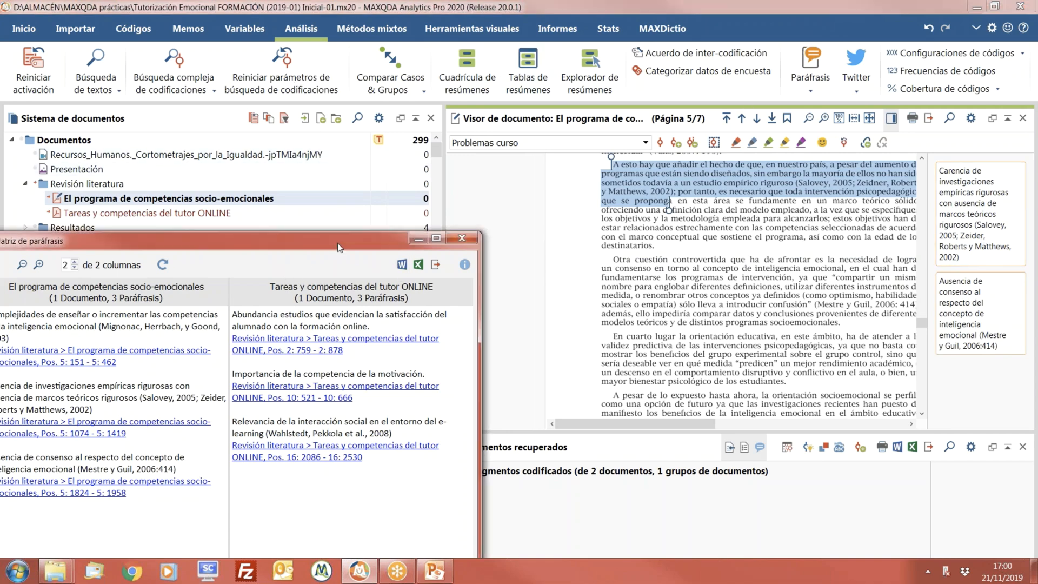
drag(301, 240, 597, 93)
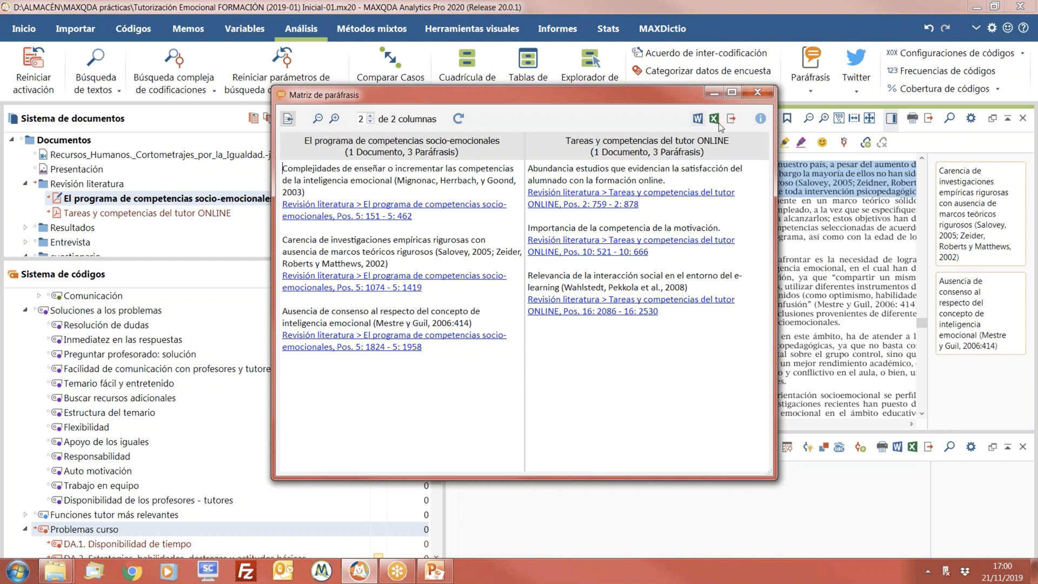
click(757, 95)
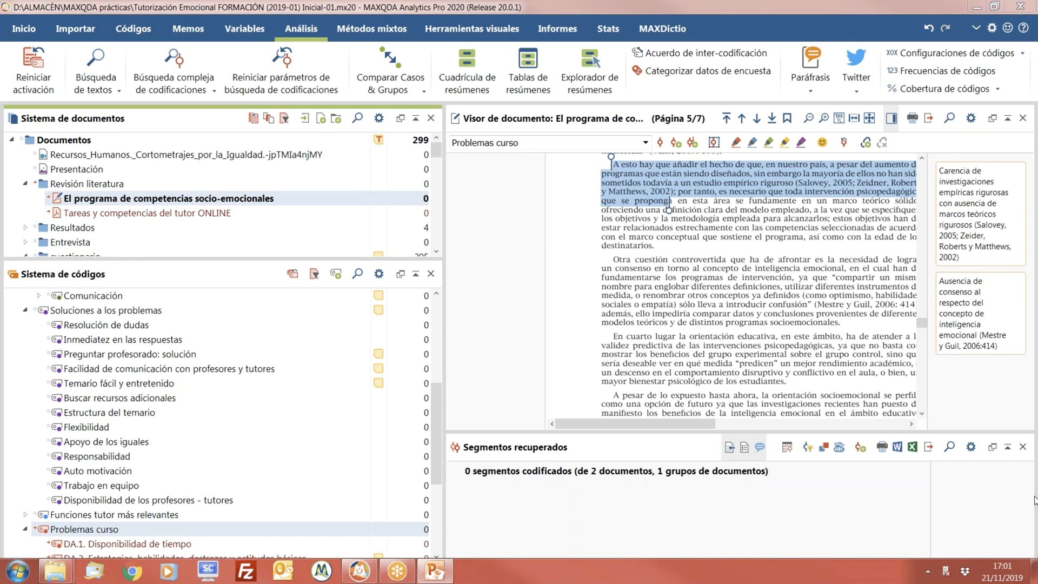
Step: Start a bibliographic data import from Mendeley and switch to Mendeley Desktop, keeping the import instructions visible
click(71, 29)
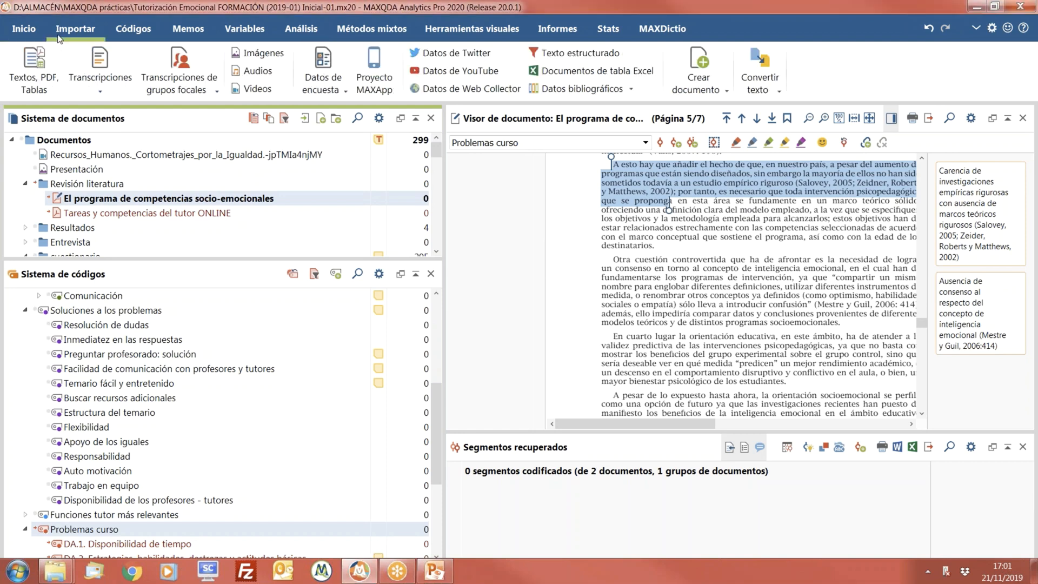
click(632, 90)
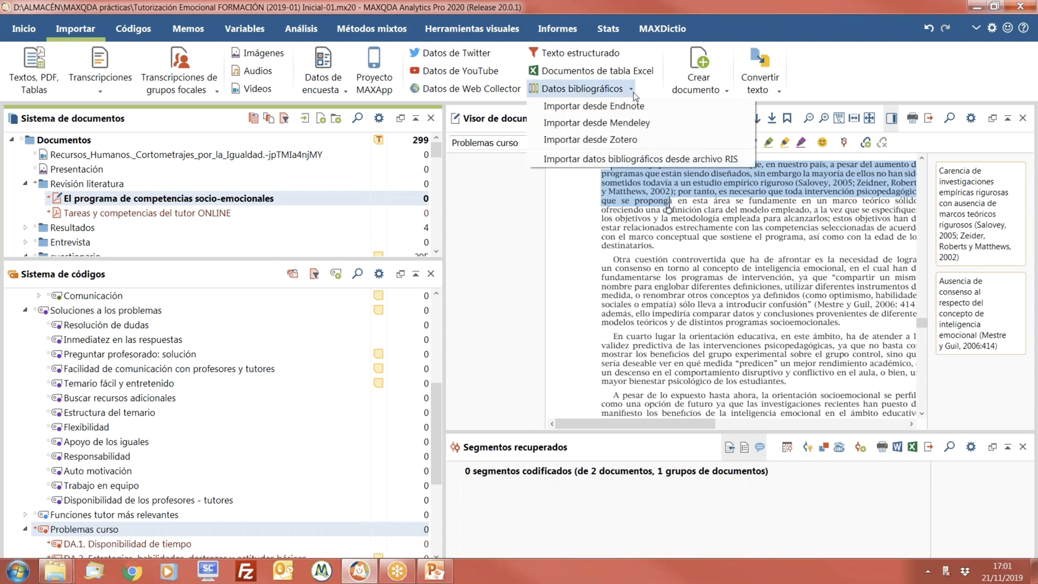
click(641, 124)
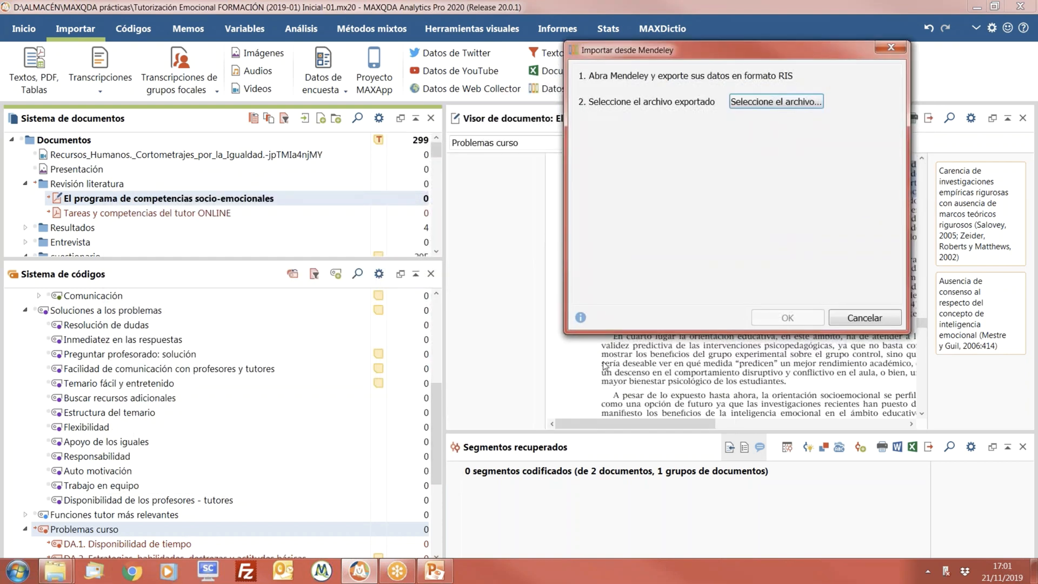
click(7, 566)
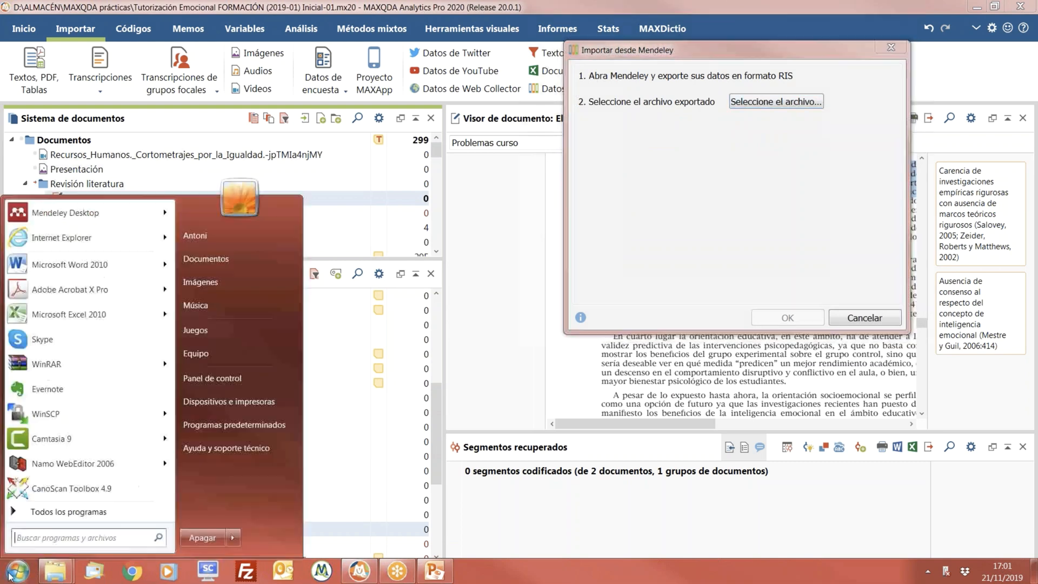
click(46, 211)
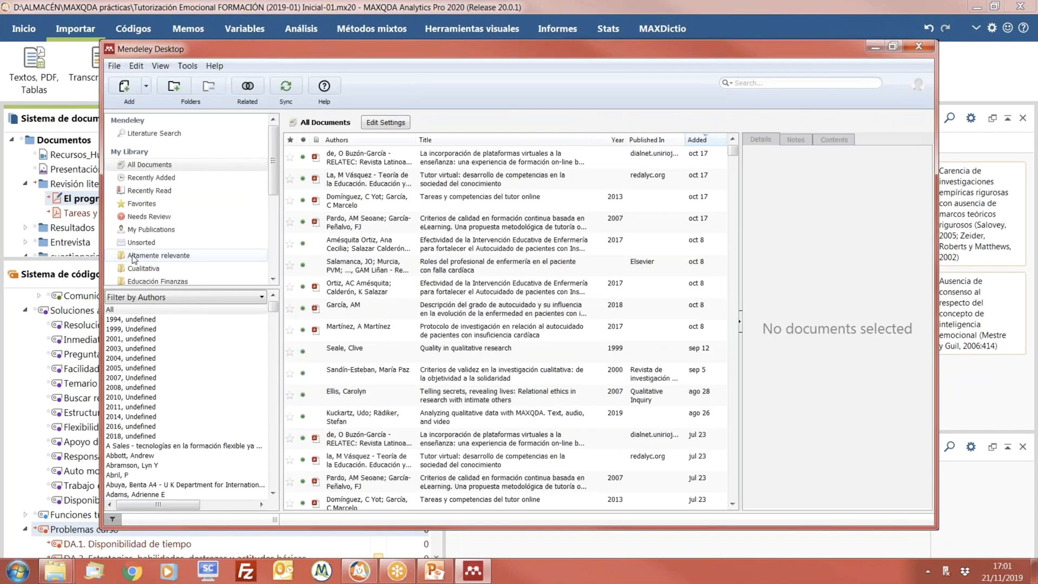
drag(485, 57, 504, 182)
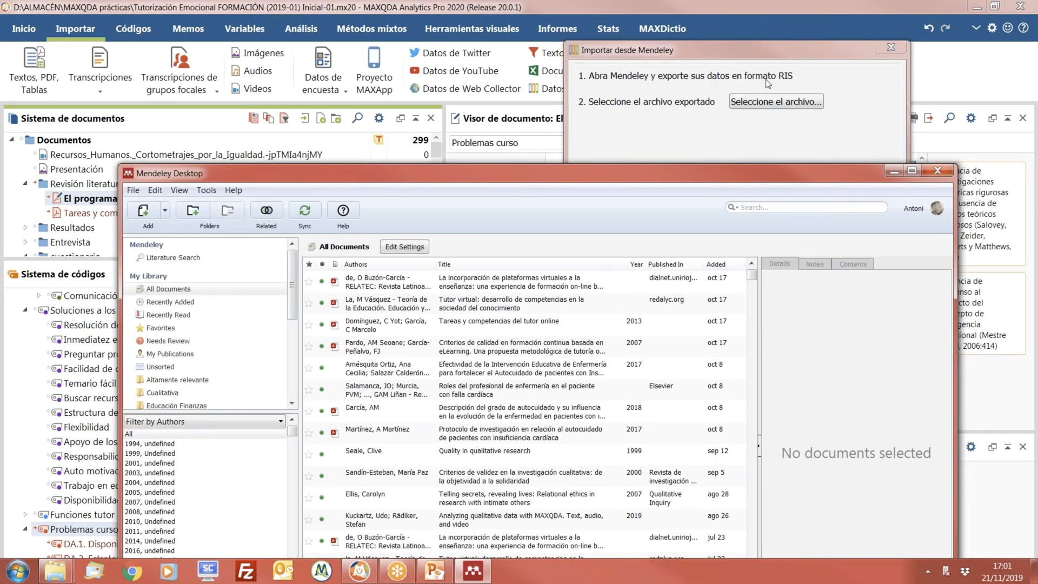
Step: Export the first four documents of the Mendeley library as My Collection.bib to the ALMACÉN folder
click(364, 288)
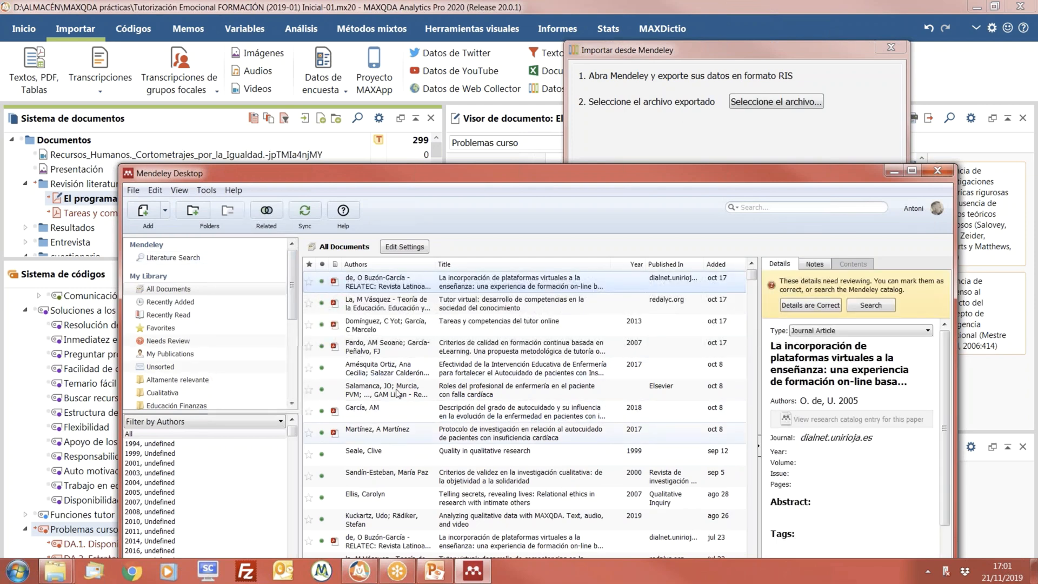
shift+click(379, 328)
shift+click(378, 344)
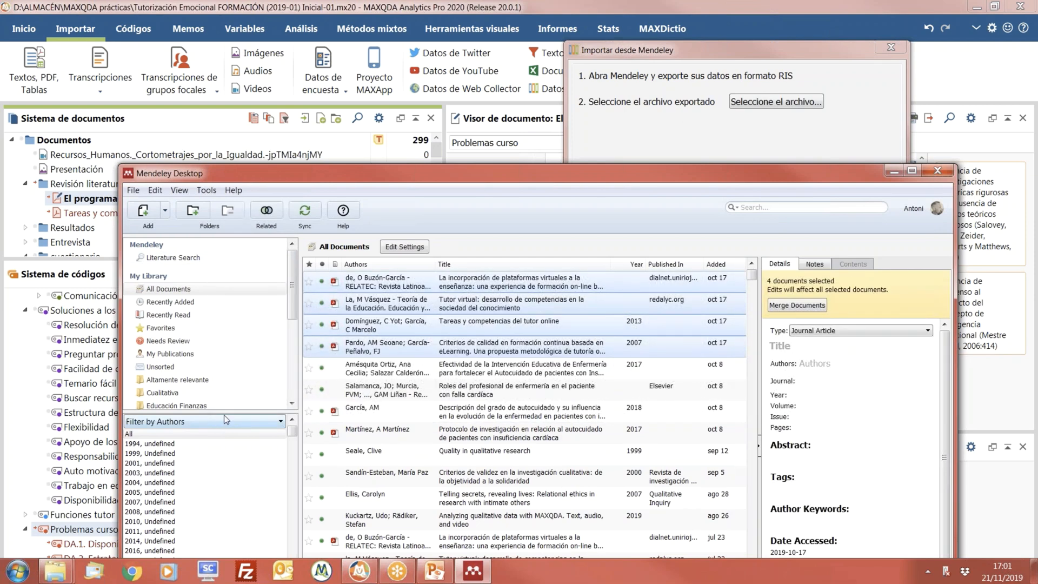
click(133, 191)
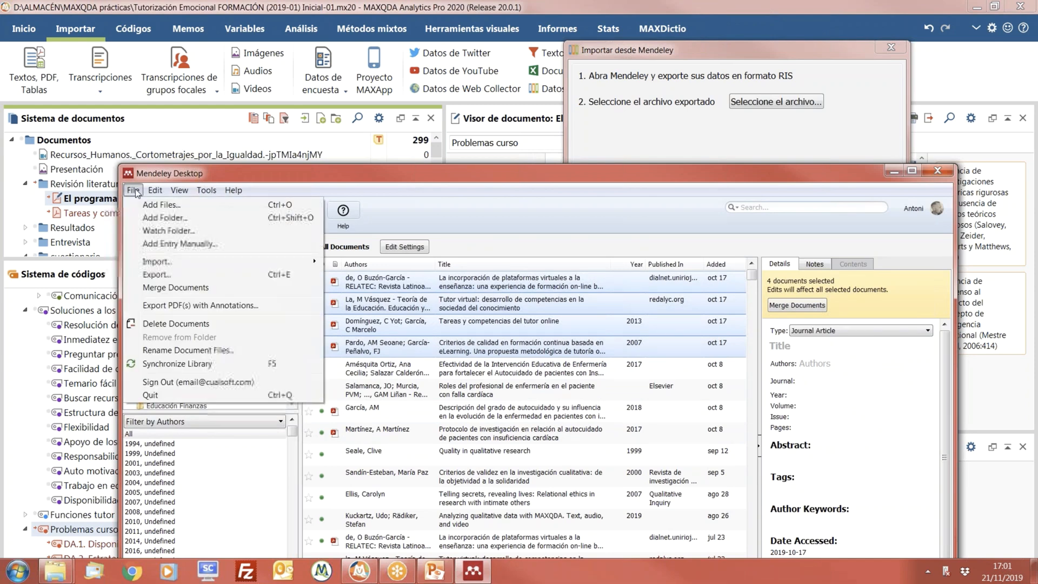
click(155, 275)
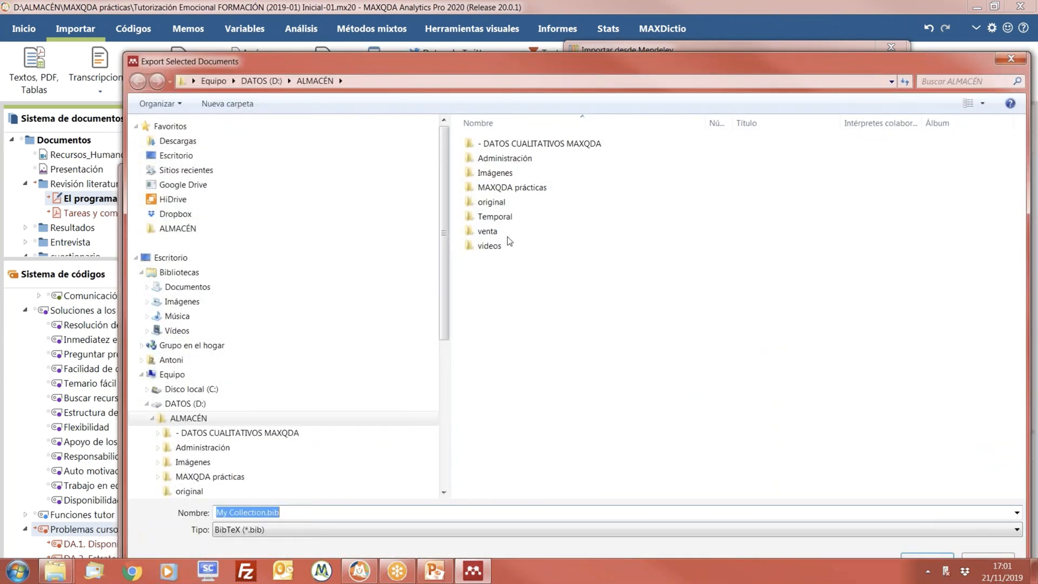
click(919, 556)
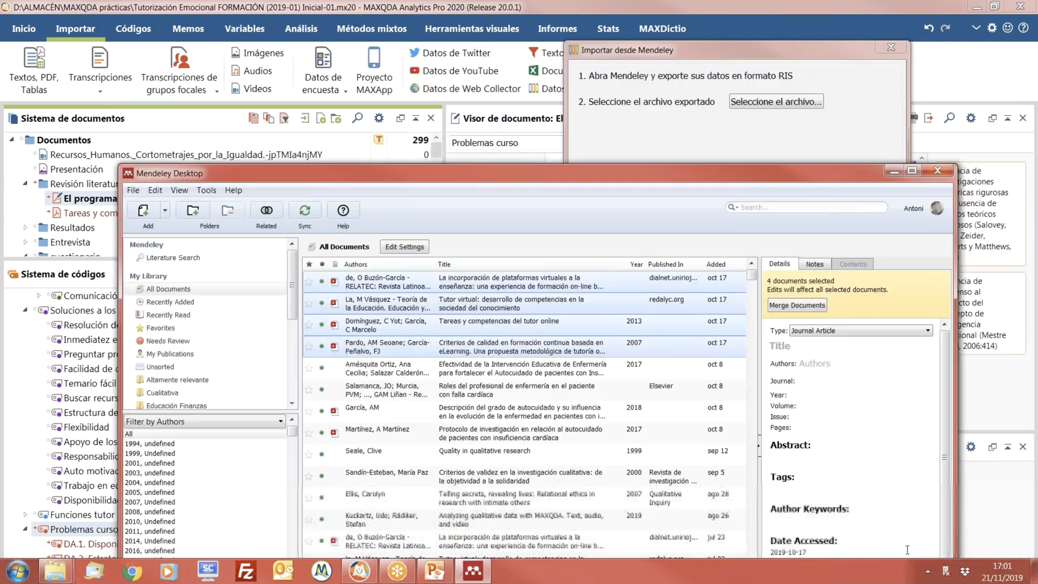
Step: Return to the Mendeley import and try to find the exported file in the ALMACÉN folder, checking the accepted file types
click(889, 171)
click(800, 101)
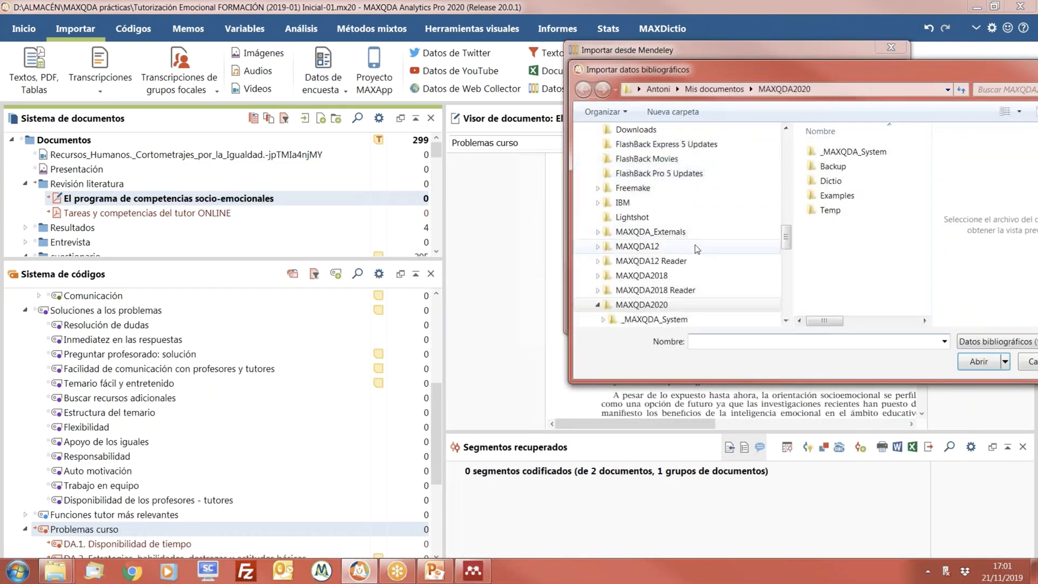
drag(787, 236, 799, 140)
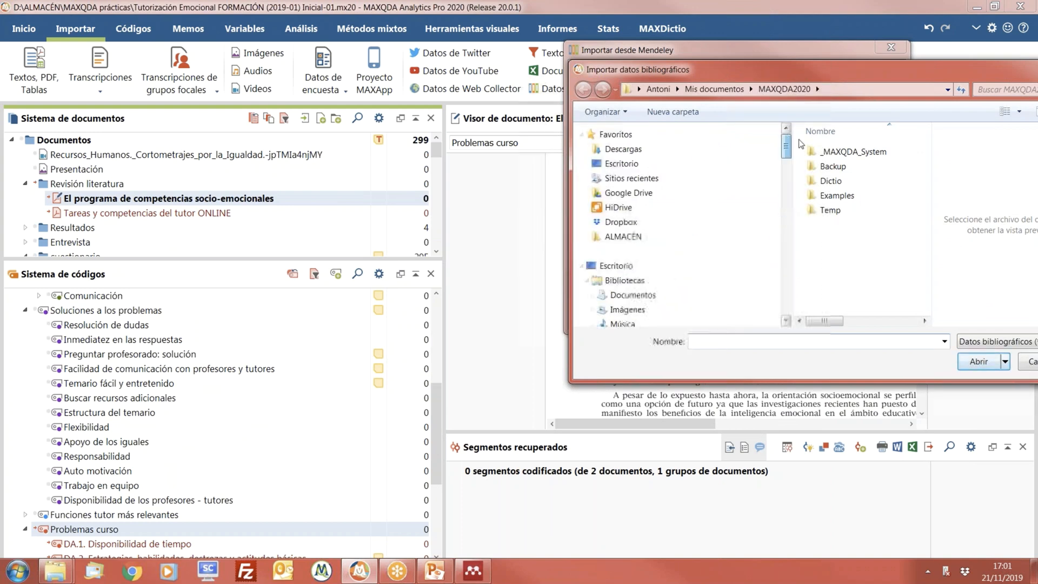
click(691, 237)
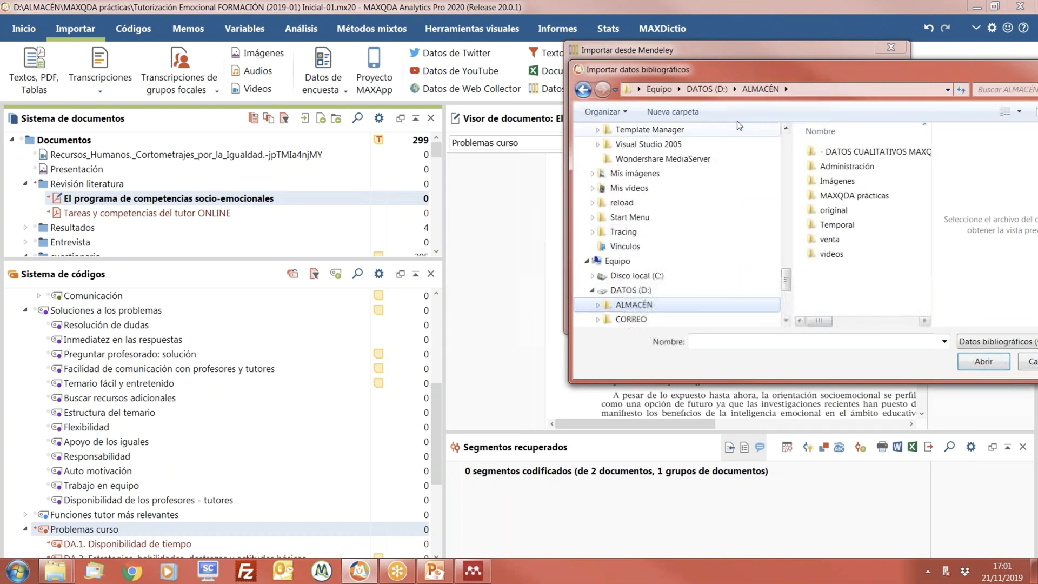
drag(751, 76, 561, 55)
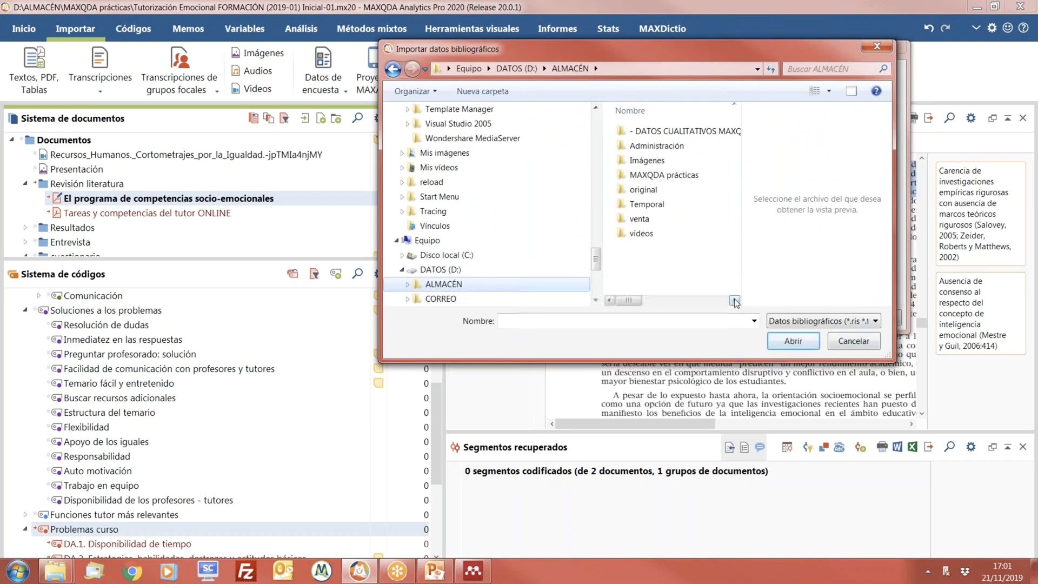
drag(630, 300, 719, 300)
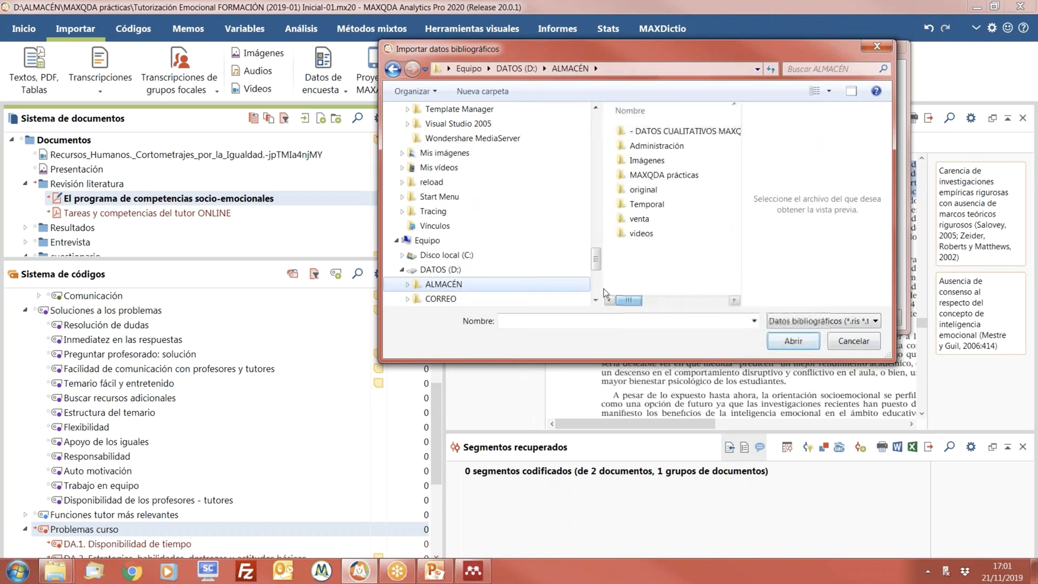
click(863, 321)
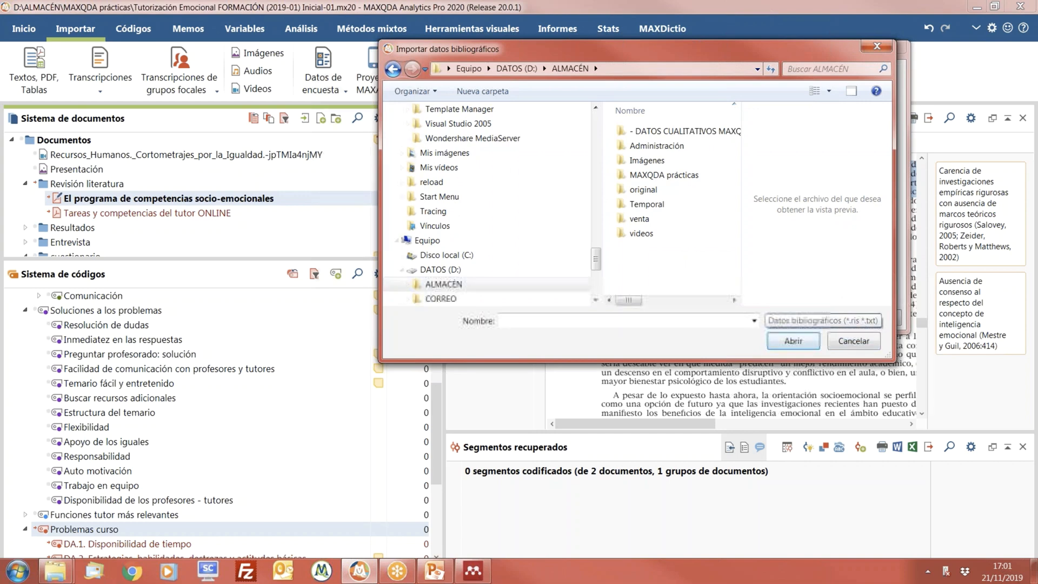
click(859, 334)
Step: Check the format of the exported collection file in the ALMACÉN folder in Windows Explorer
mouse_move(65, 573)
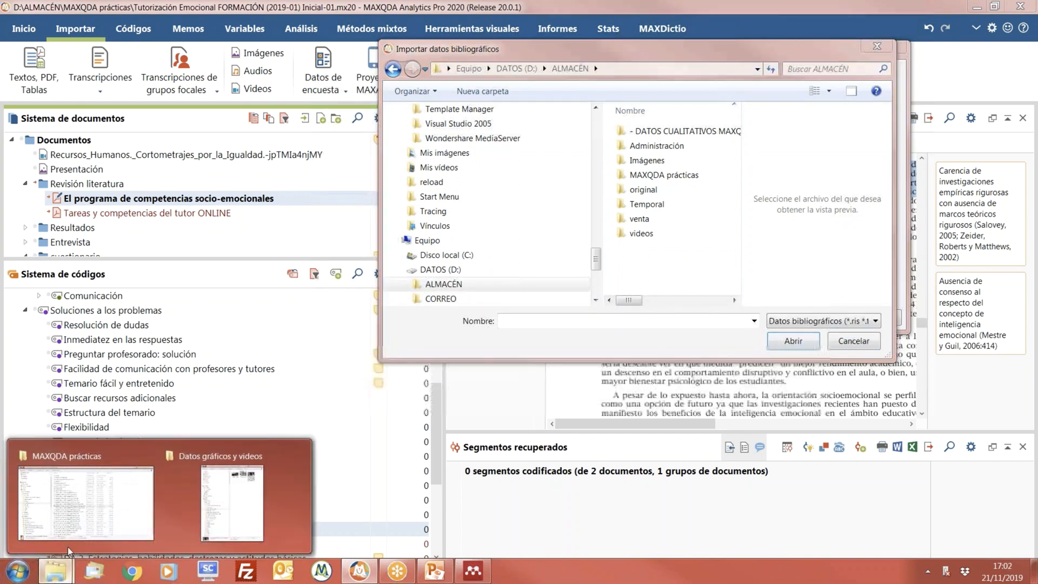
click(103, 471)
click(44, 241)
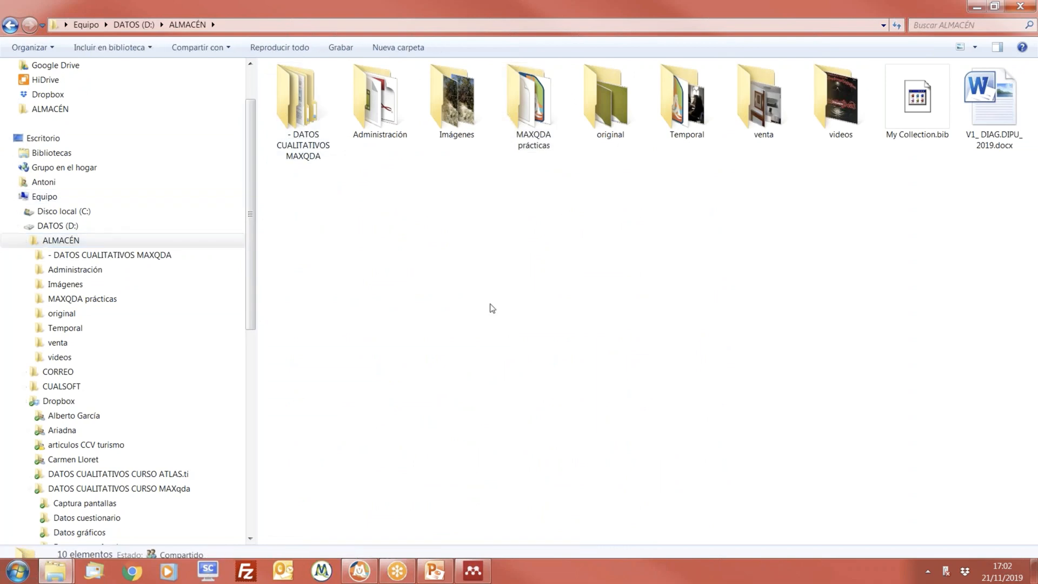
Step: Switch to Mendeley Desktop and export the four selected documents in RIS format as My Collection.ris to the ALMACÉN folder
click(468, 569)
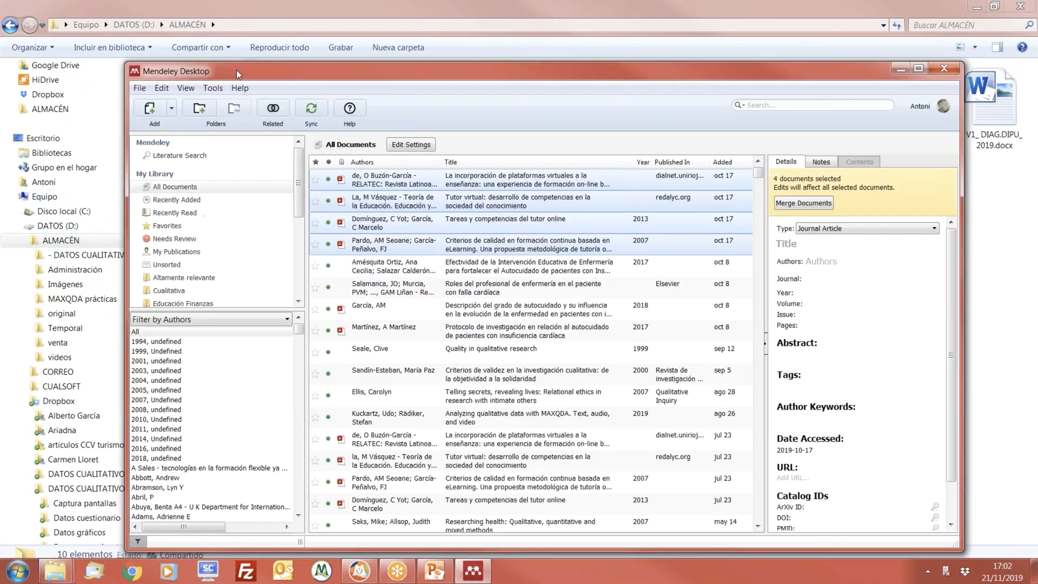
drag(237, 74, 237, 46)
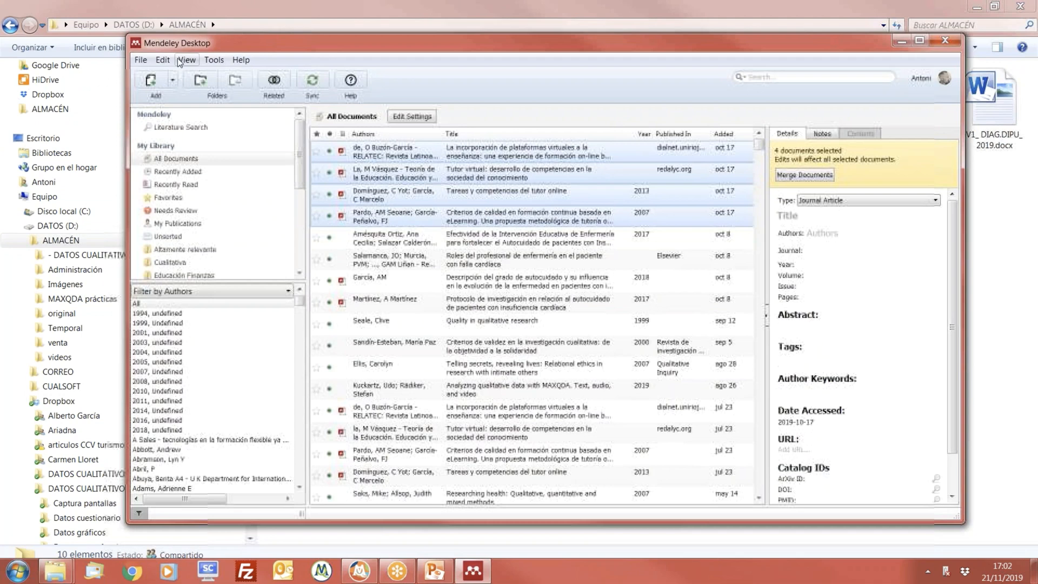
click(140, 60)
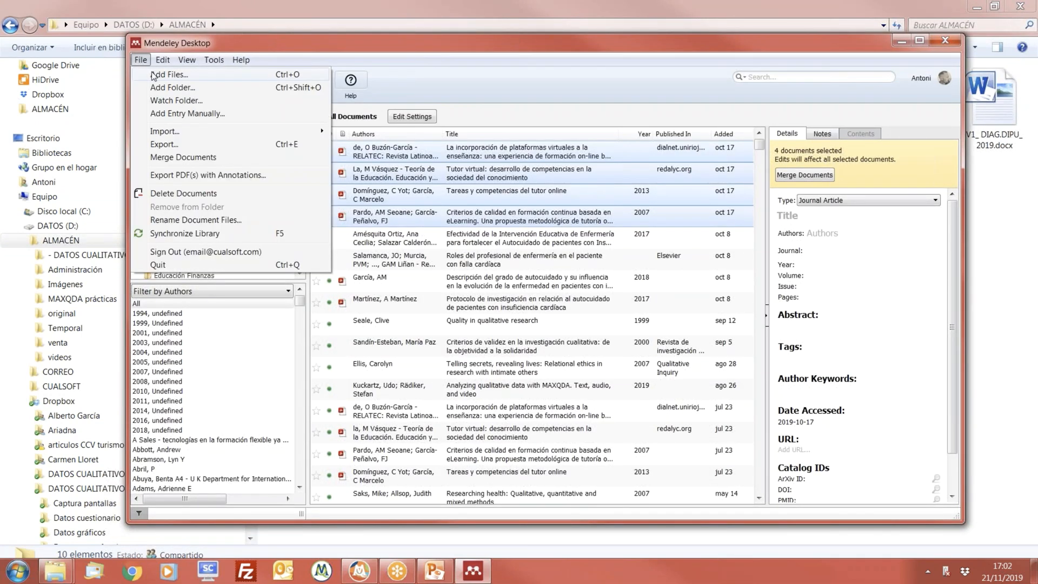
click(190, 145)
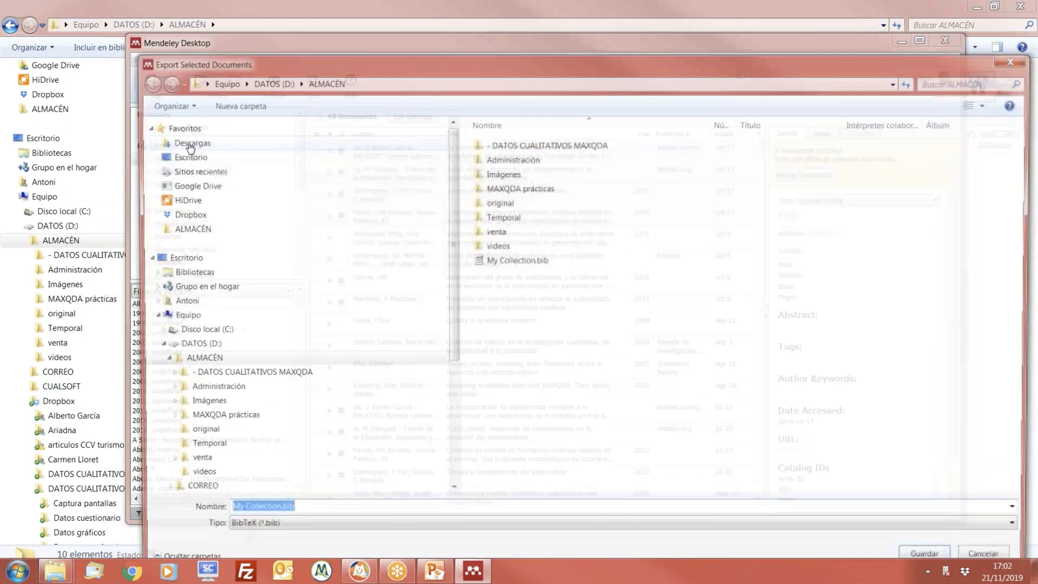
click(1025, 530)
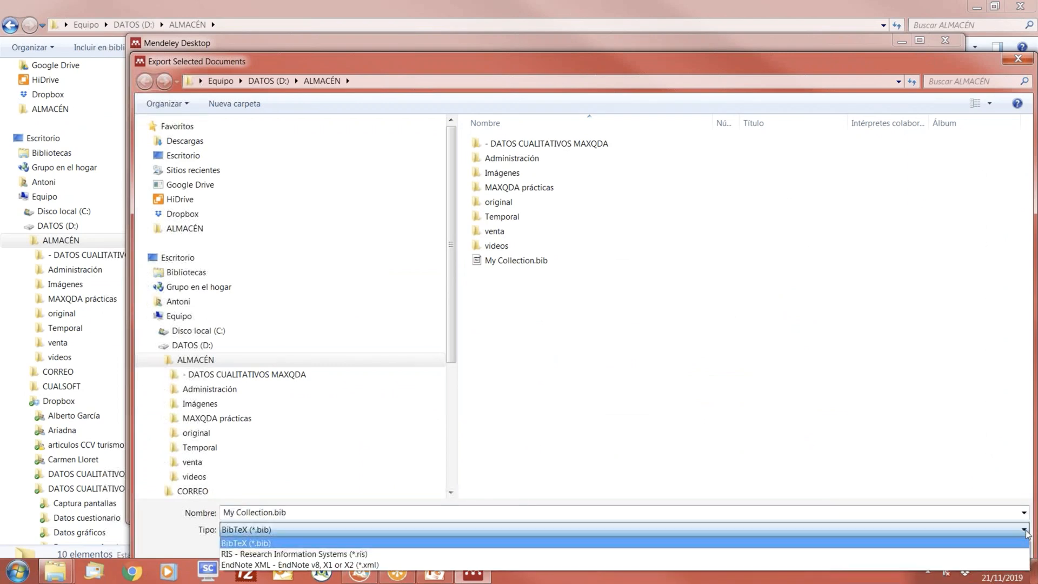
click(956, 554)
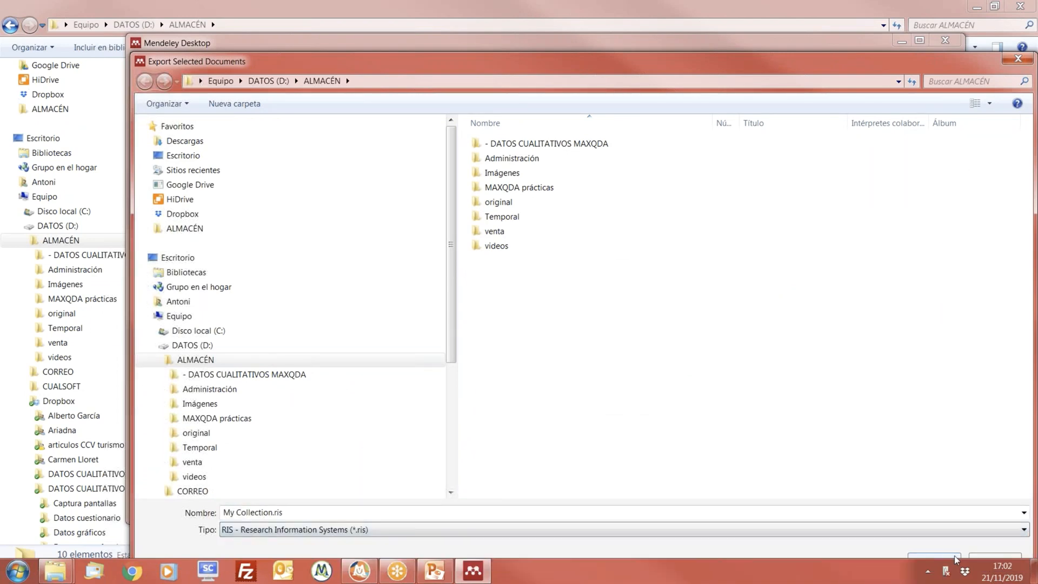
click(952, 555)
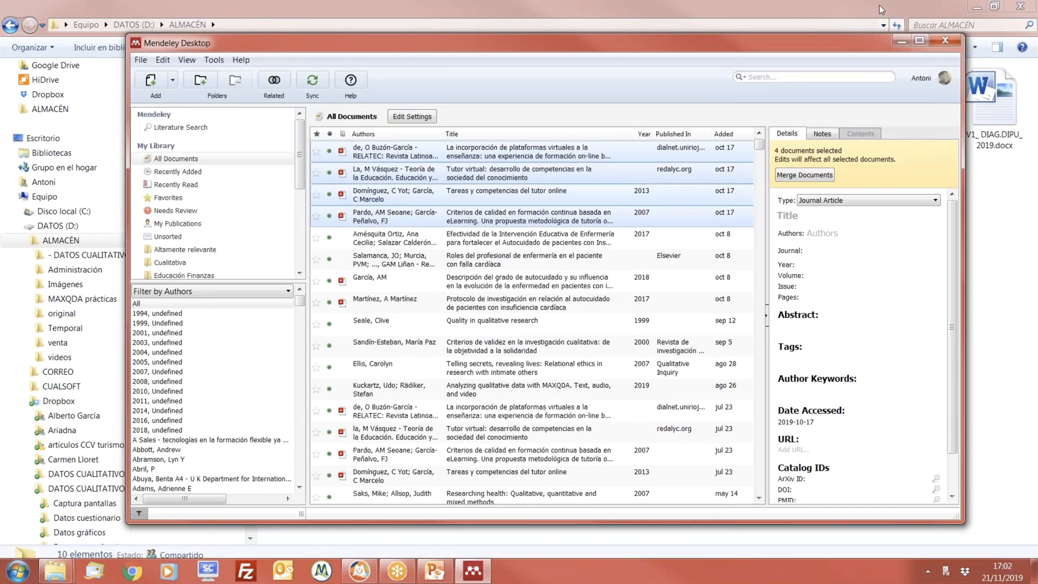
click(900, 41)
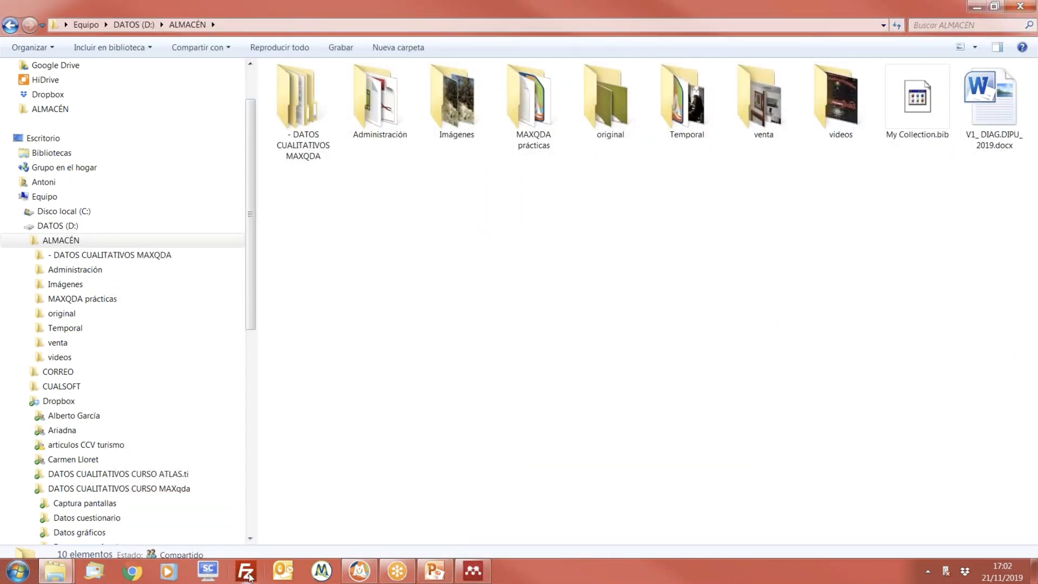
Step: Switch back to MAXQDA, choose My Collection.ris from the ALMACÉN folder and import its references and PDF attachments with automatic keyword coding
click(359, 570)
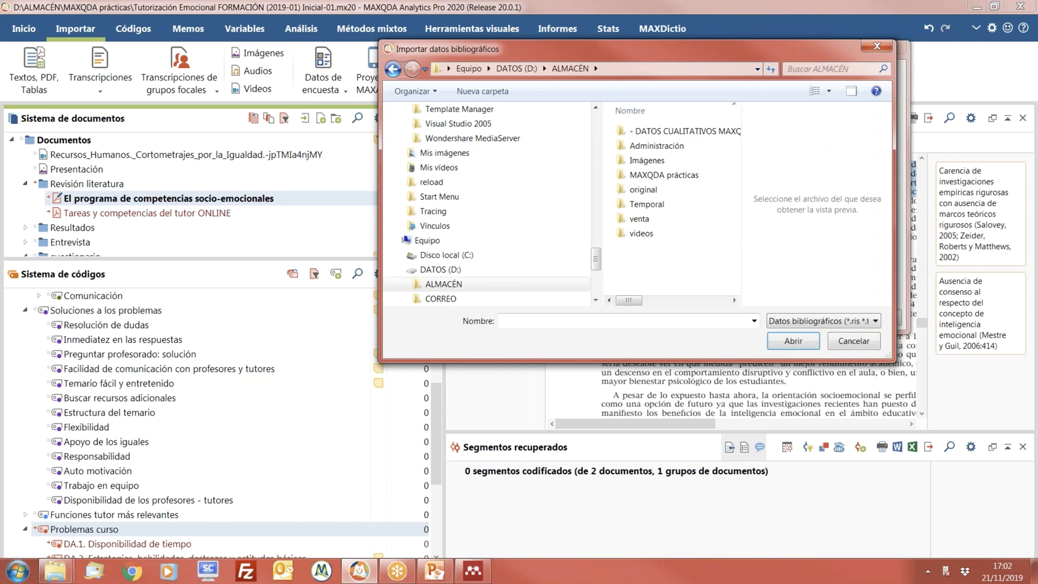
click(441, 286)
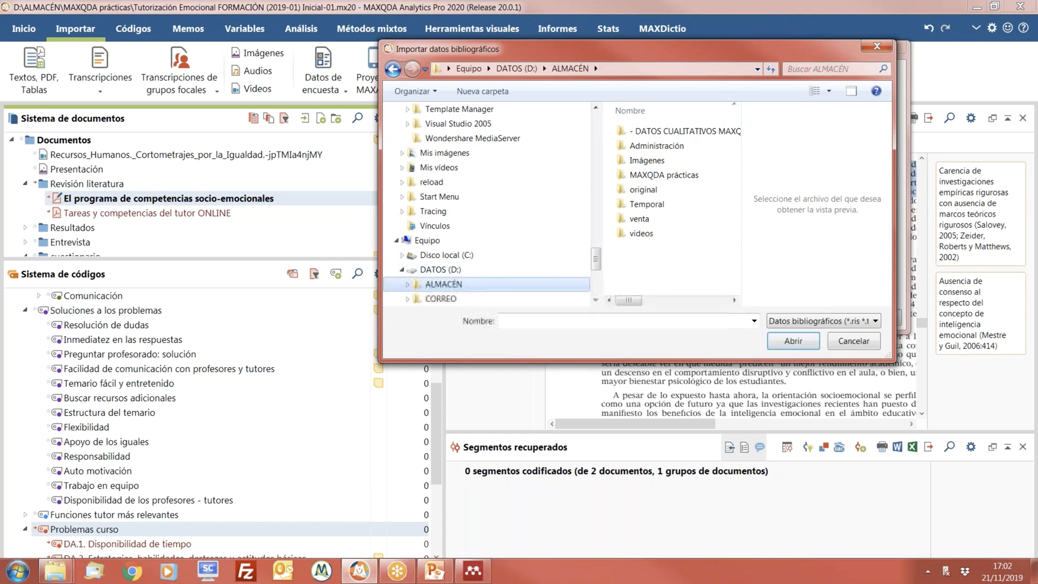
click(832, 341)
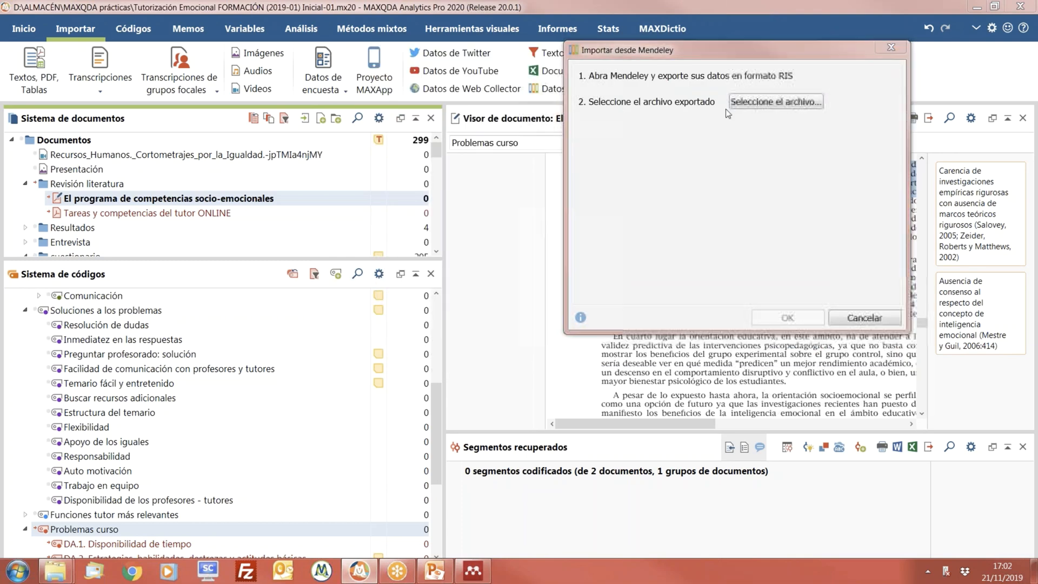
click(725, 107)
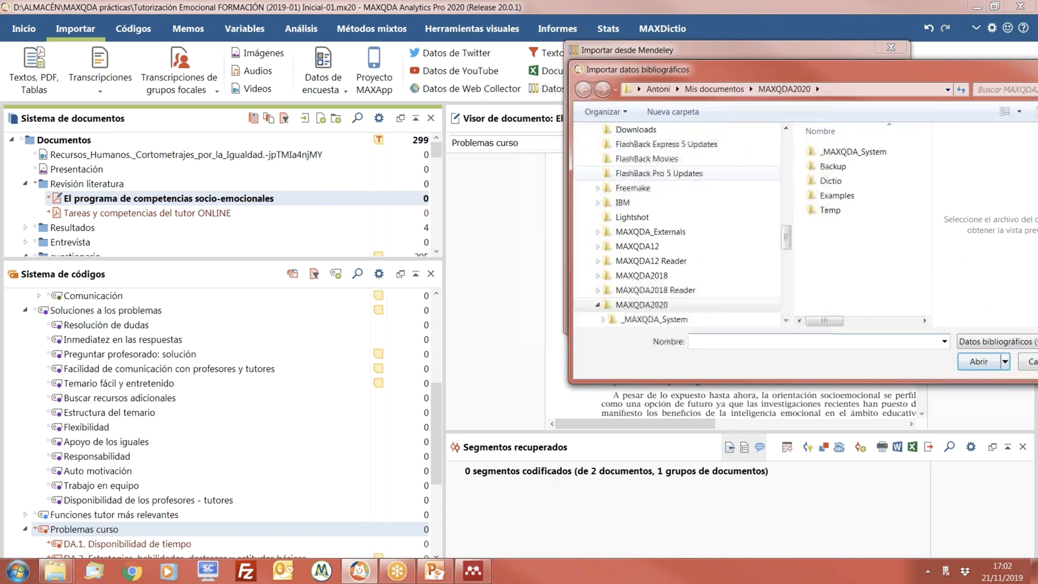
drag(786, 233, 783, 138)
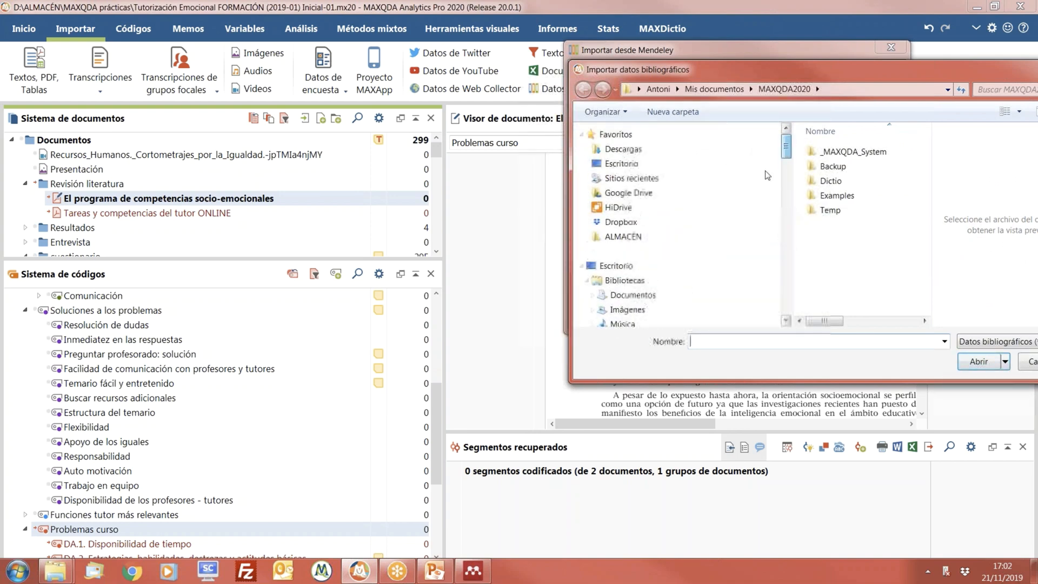
click(653, 236)
double_click(846, 268)
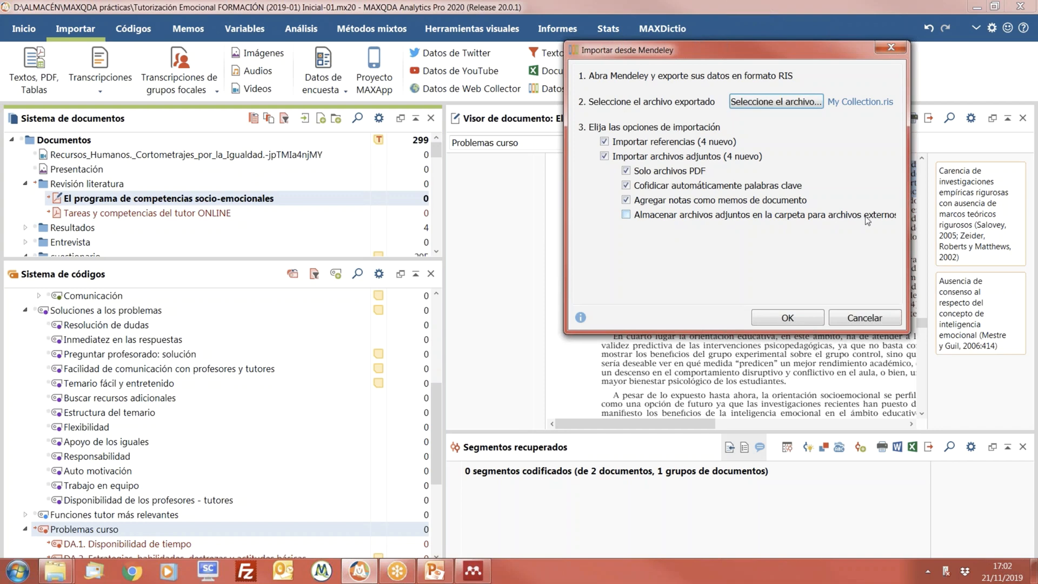
click(788, 319)
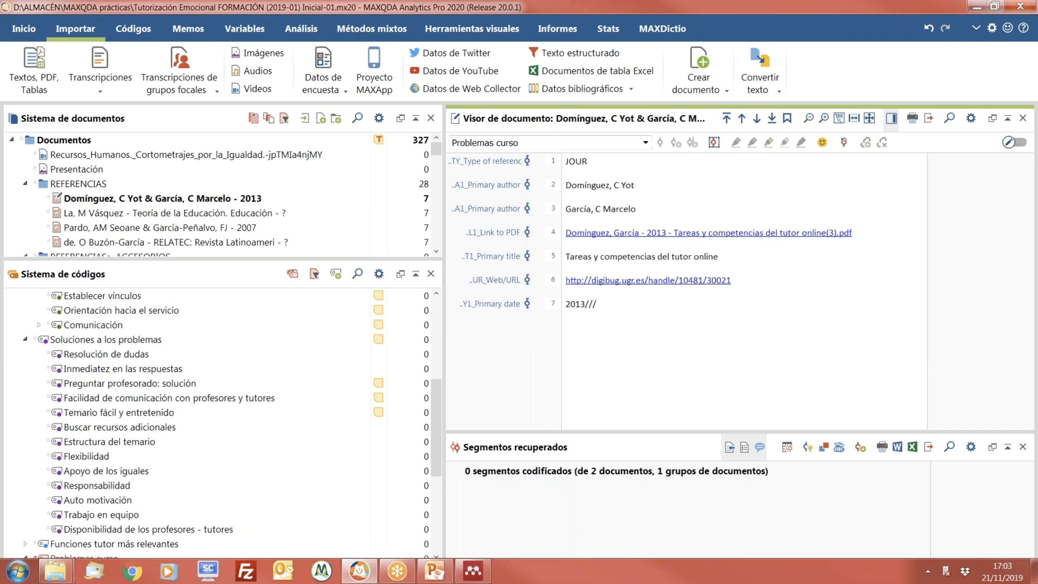
Step: Open the PDF linked in the Tareas y competencias del tutor online reference and enlarge the document list
click(793, 238)
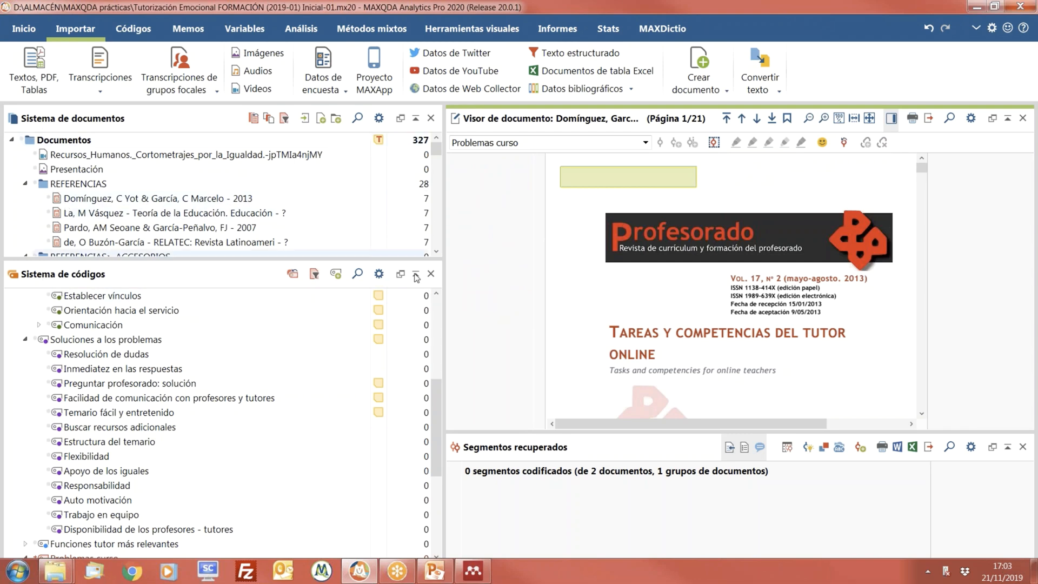
drag(411, 264, 411, 458)
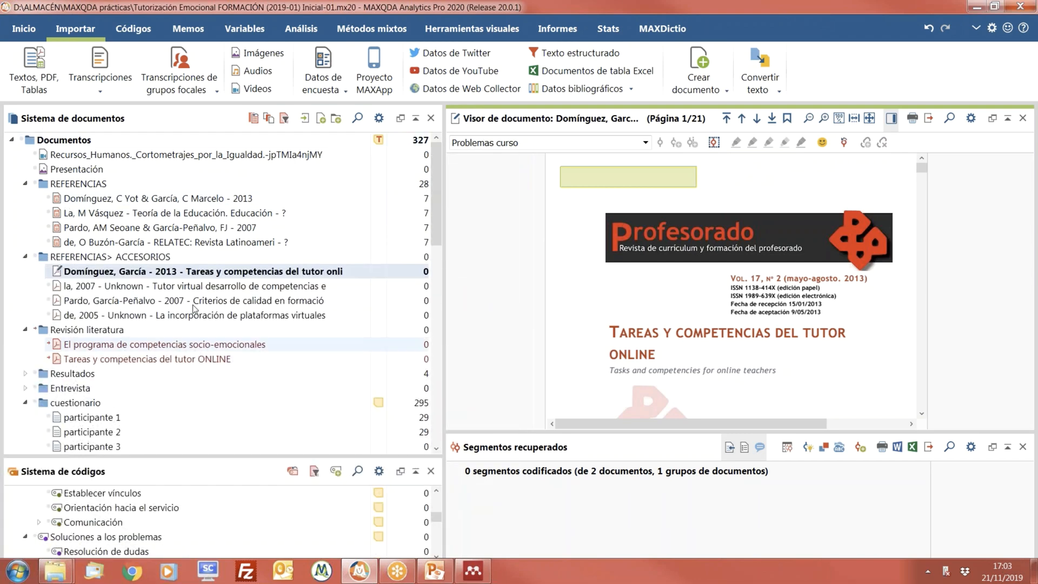
Step: Review the imported Tutor virtual reference and PDF attachments, including the opening pages of the Tutor virtual article
double_click(93, 214)
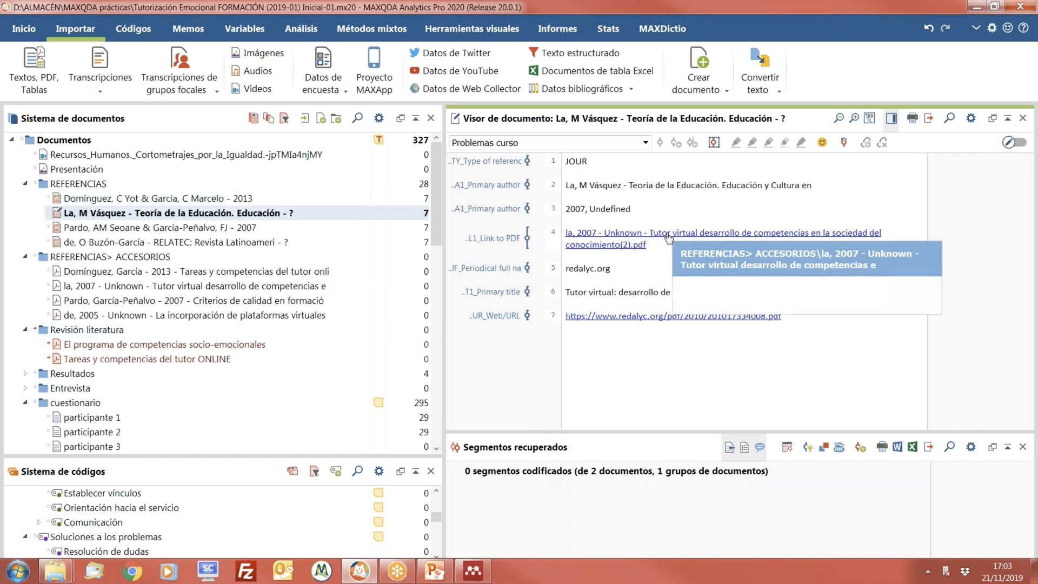
double_click(87, 272)
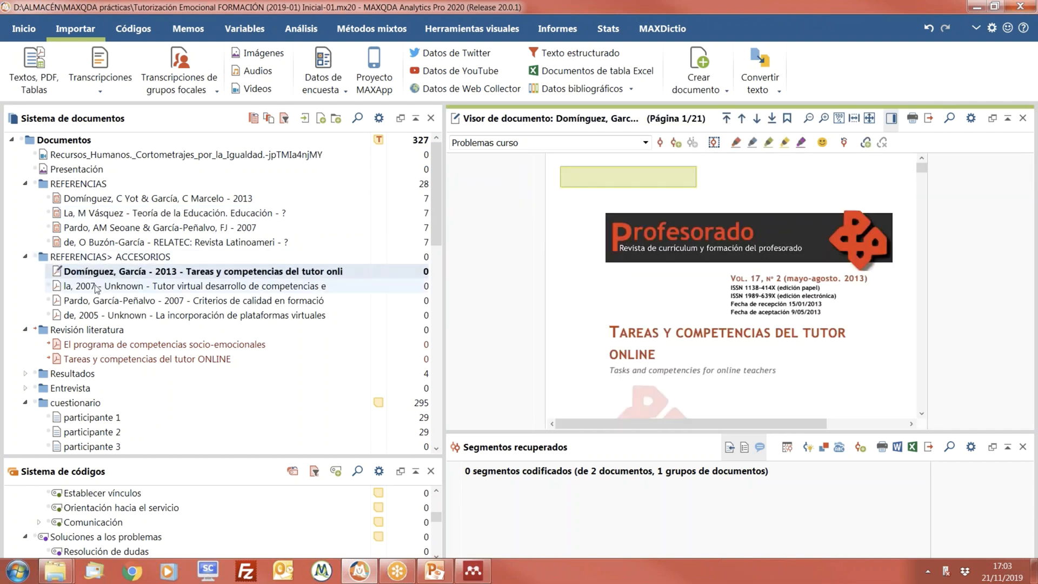
double_click(97, 286)
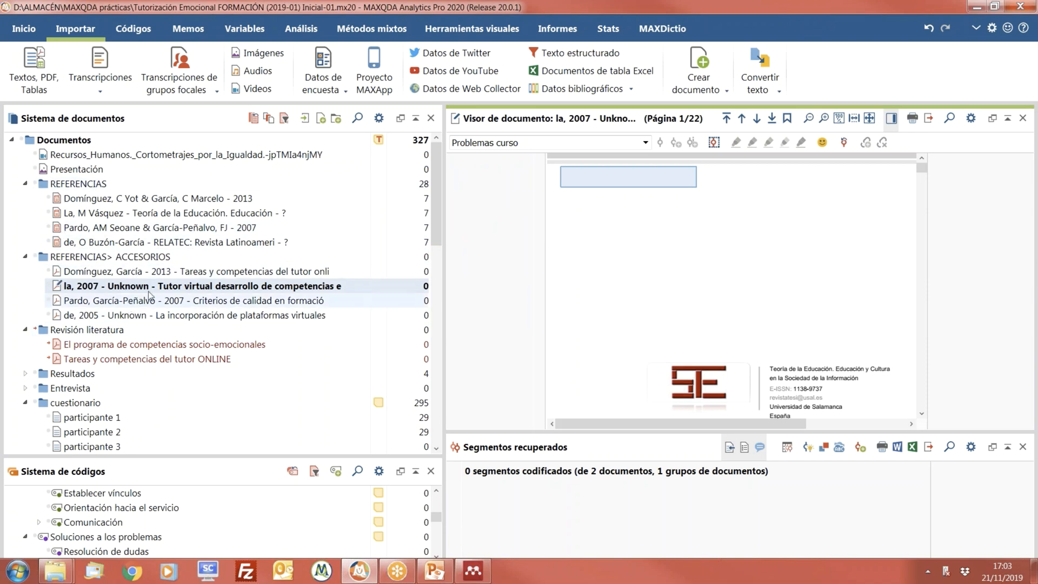
scroll(729, 286, down, 5)
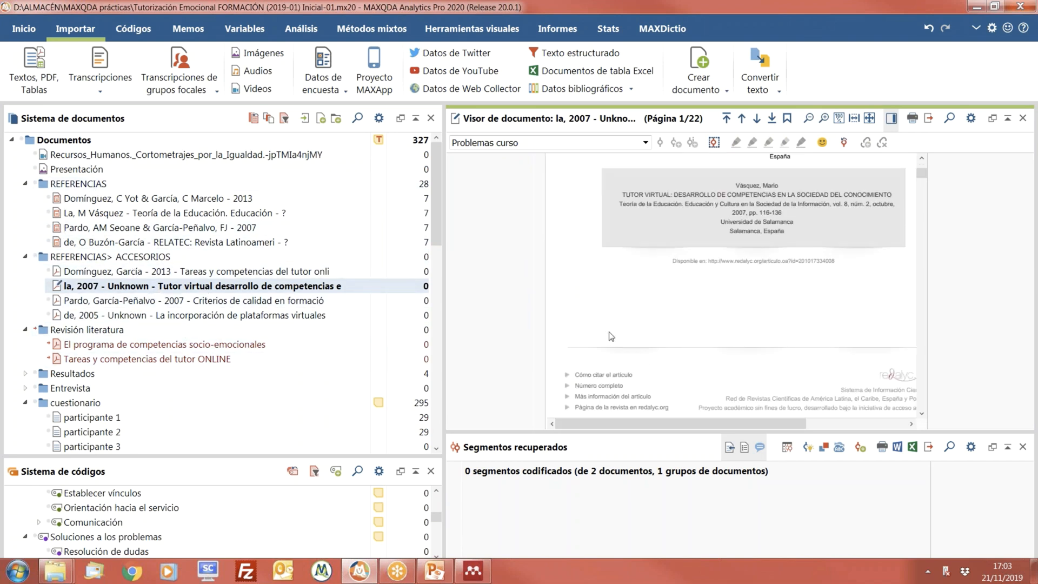
scroll(730, 287, down, 3)
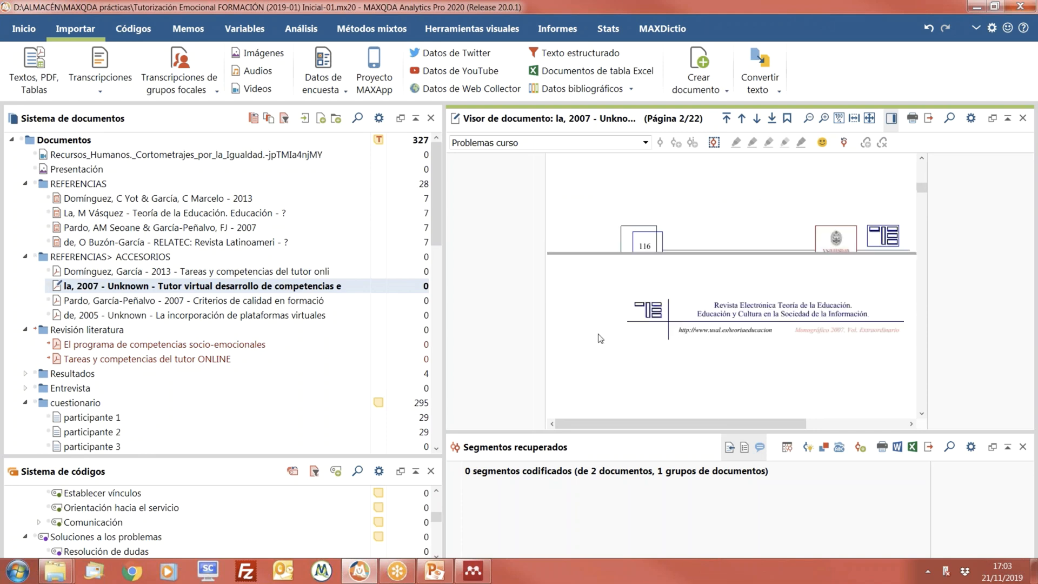
Step: Reopen the attached PDF of Tareas y competencias del tutor online, check its link back to the reference and read through to the introduction
double_click(60, 273)
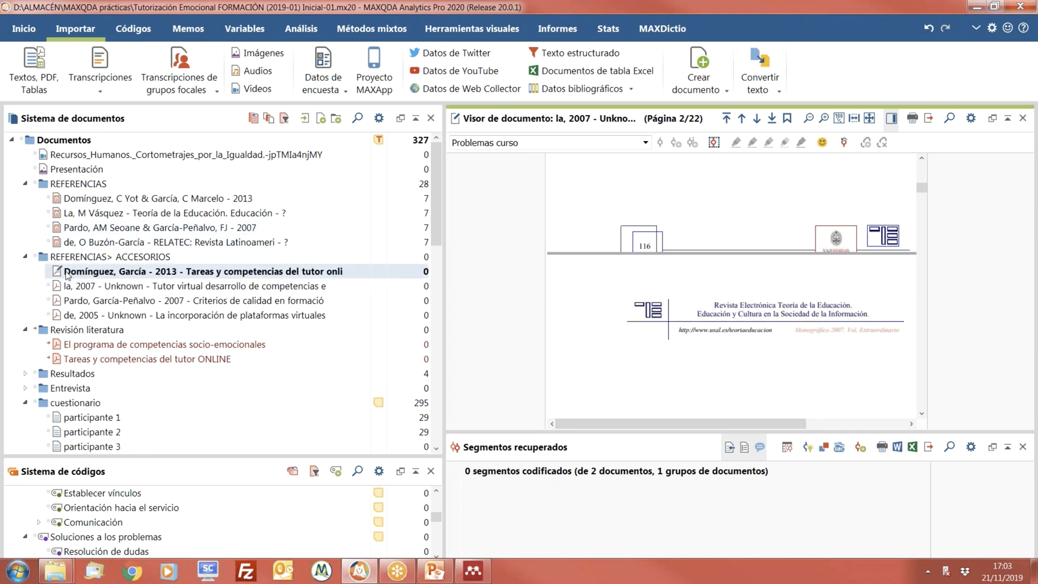
mouse_move(570, 178)
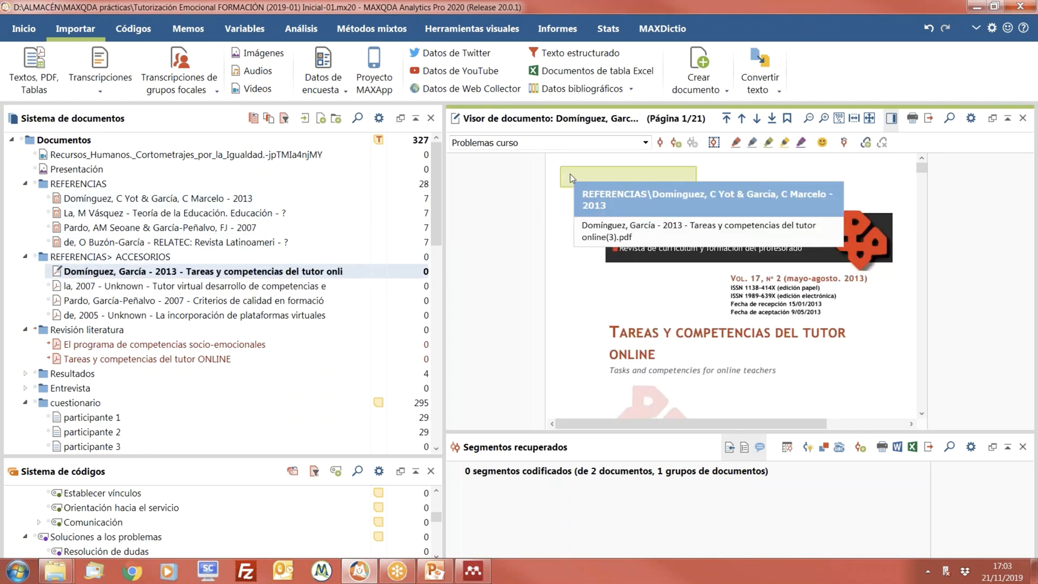
scroll(574, 209, down, 8)
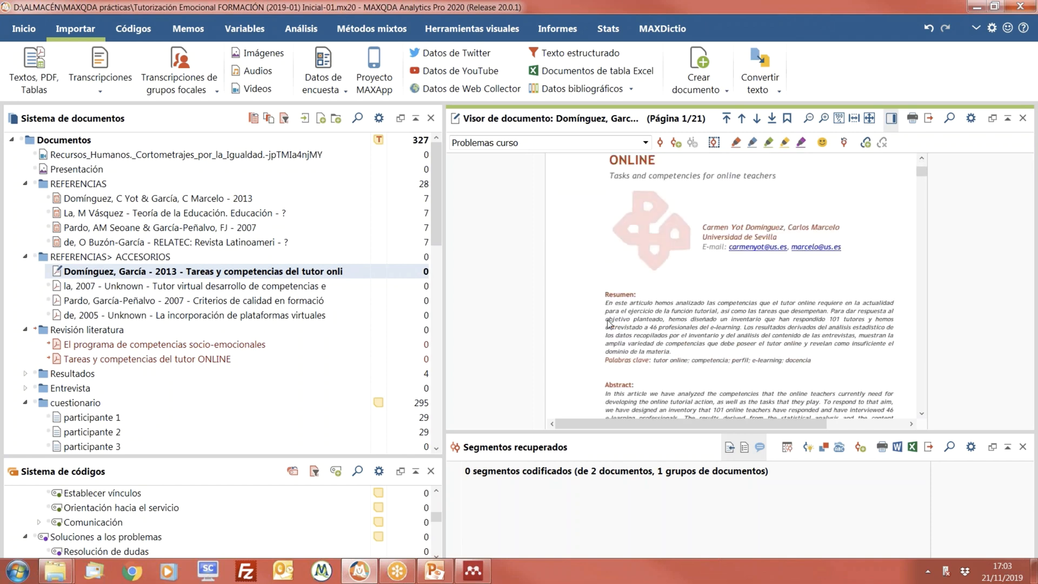
scroll(487, 315, down, 6)
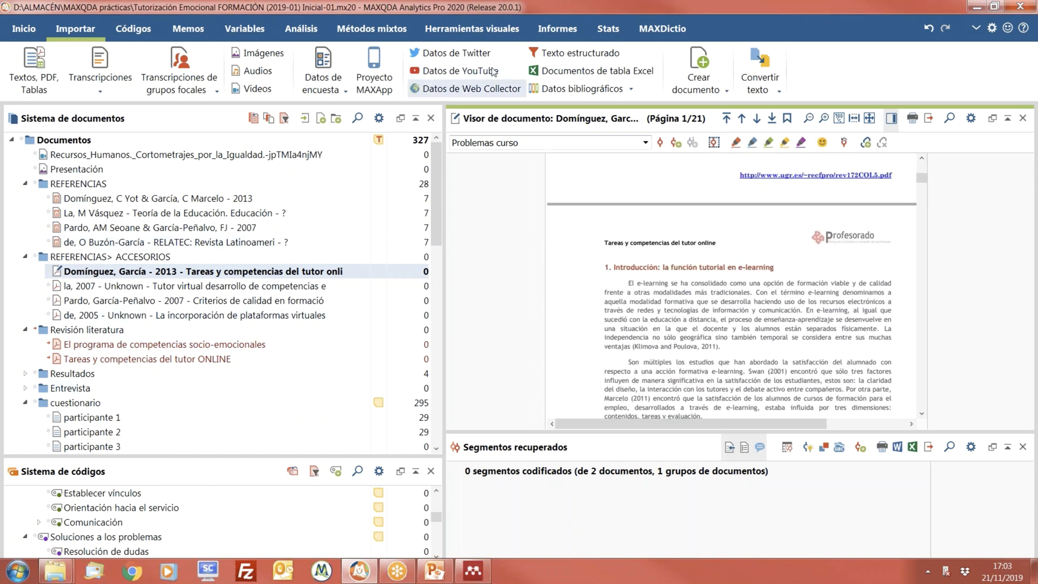
key(alt+Tab)
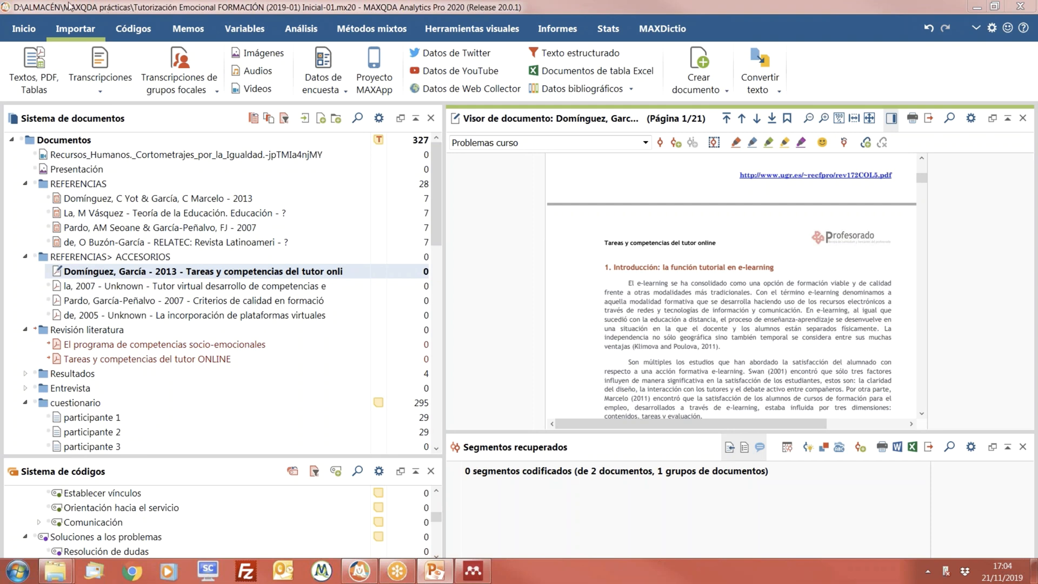
Step: Review the options for saving an anonymized copy of the project and close them without saving
click(23, 30)
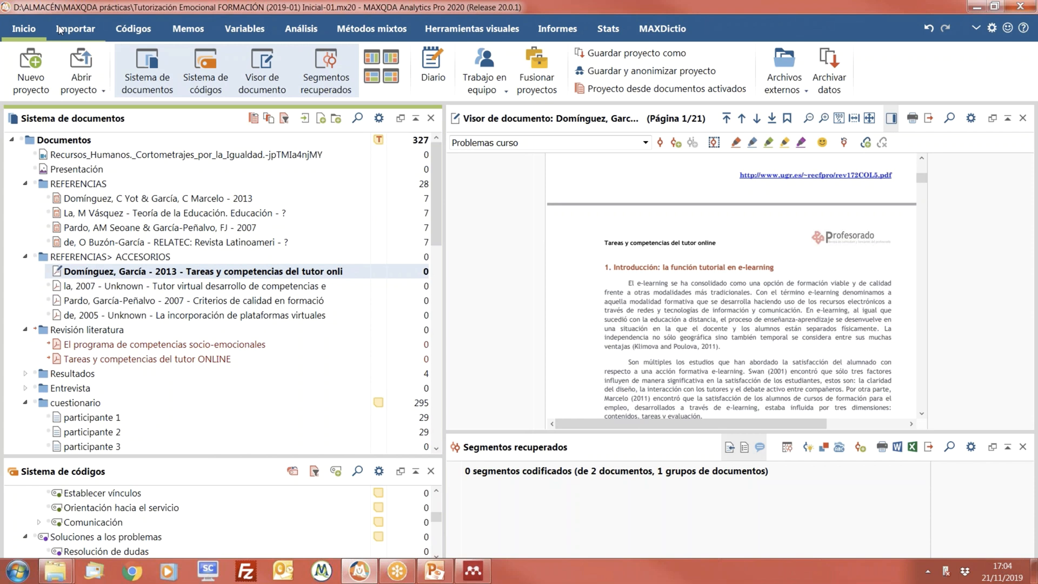
click(647, 75)
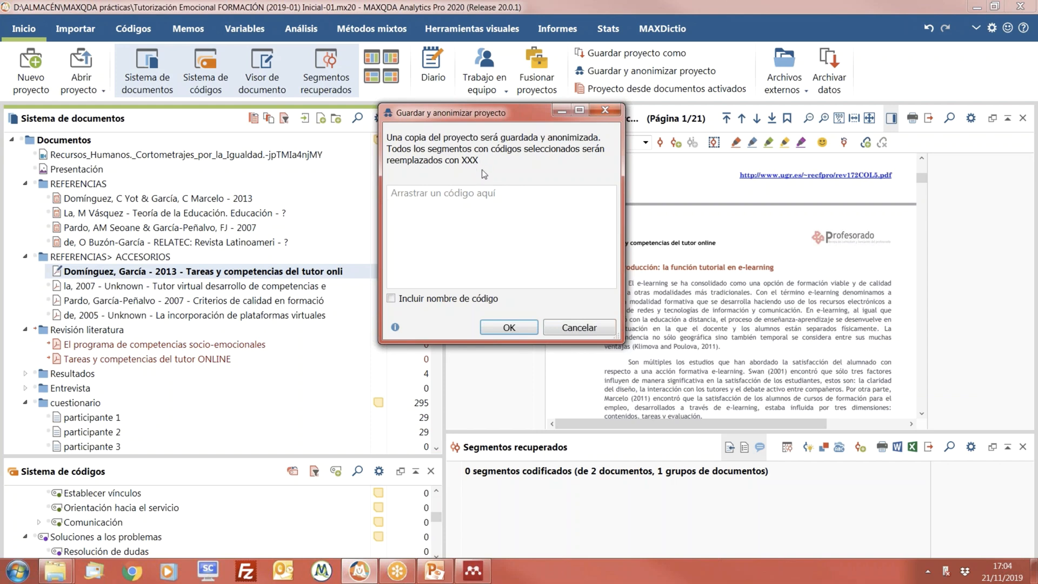
click(572, 332)
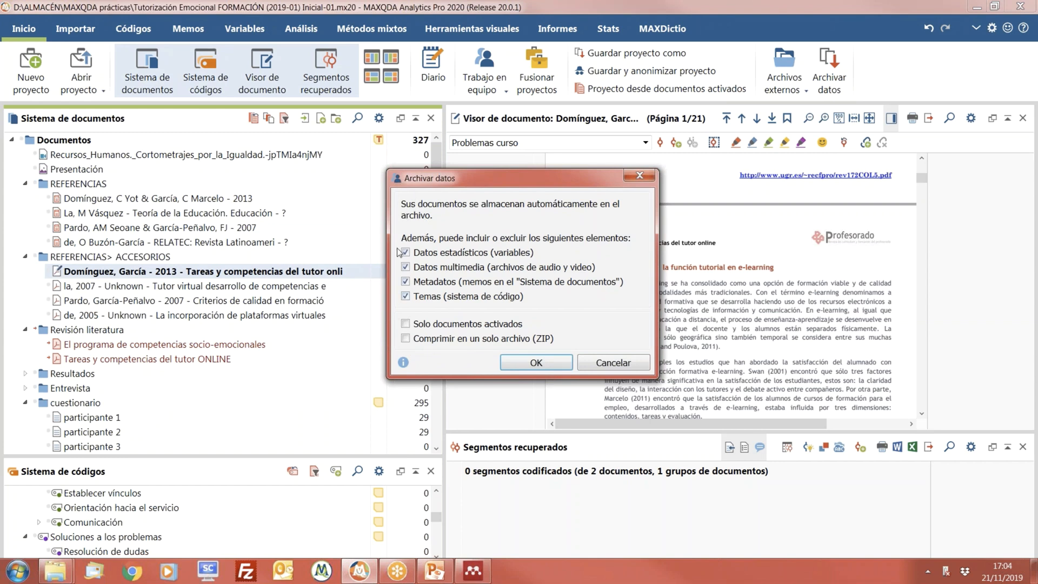
Step: Archive the project data with variables, multimedia, metadata and themes, compressed into a single ZIP file in the ALMACÉN folder
click(405, 338)
click(536, 362)
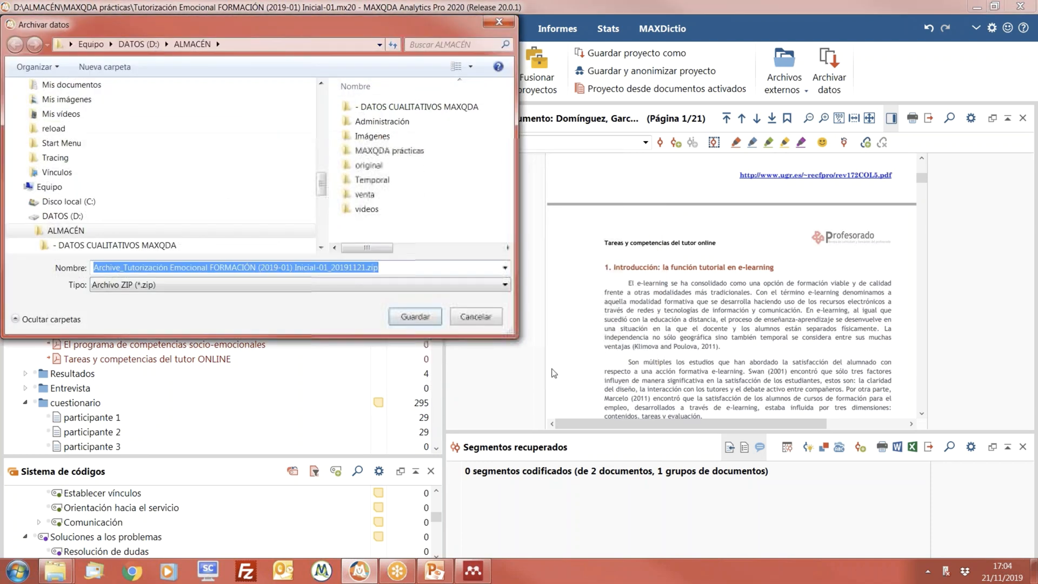
click(394, 320)
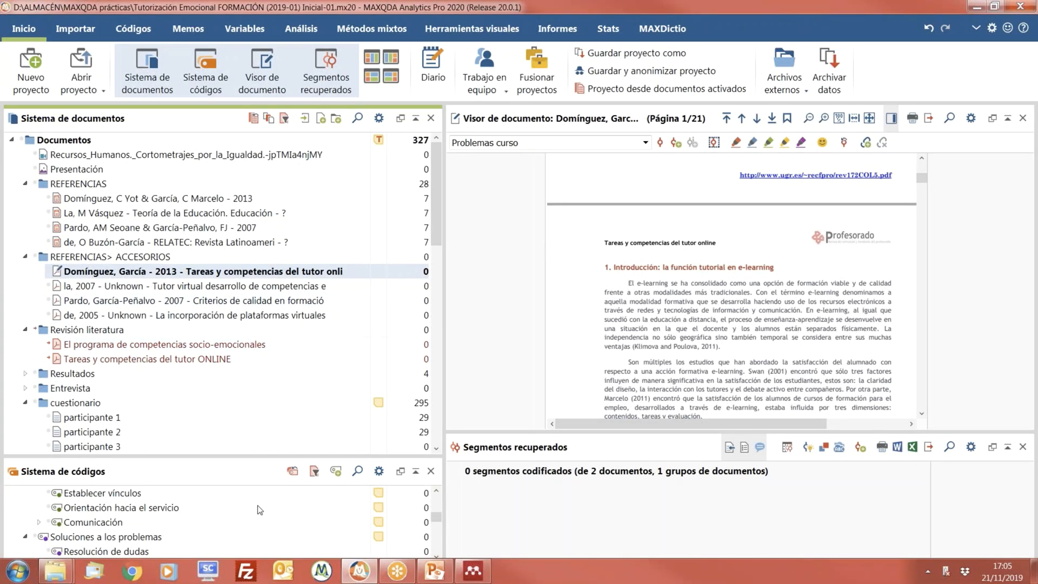
click(56, 570)
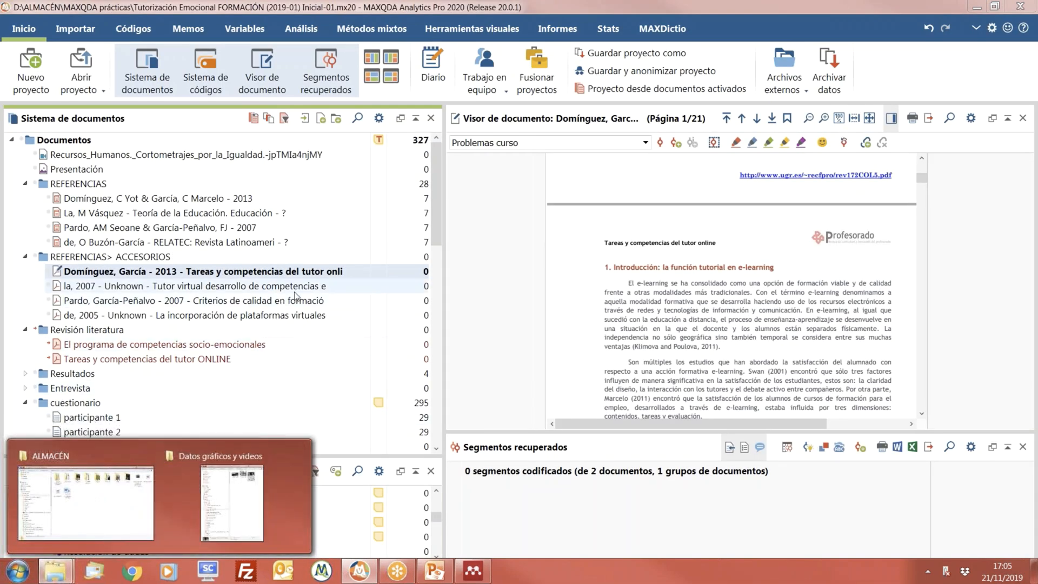
click(418, 6)
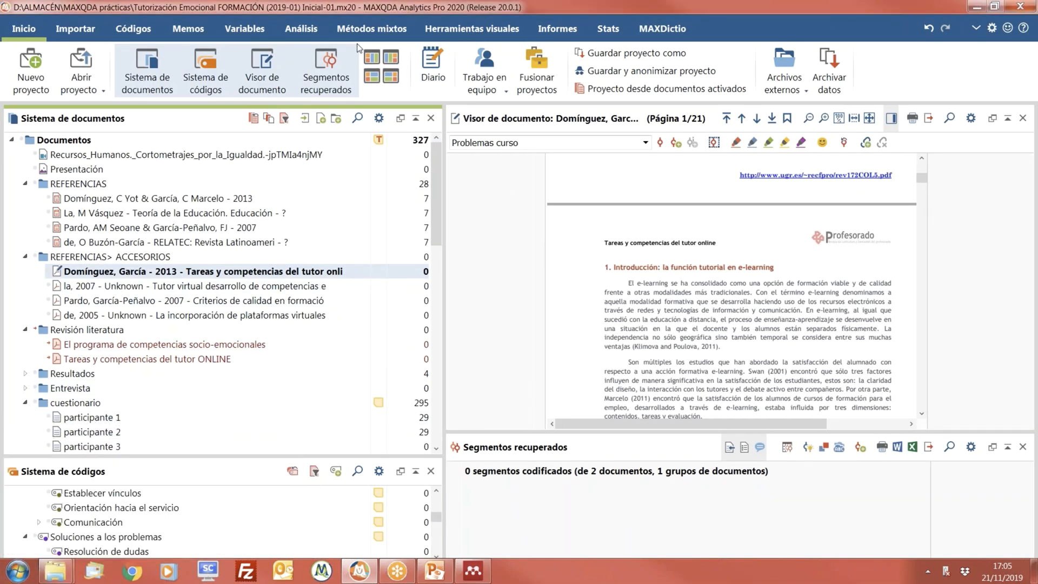
Step: Activate the cuestionario document group and the Soluciones a los problemas code with its subcodes, enlarging the code system area
click(370, 31)
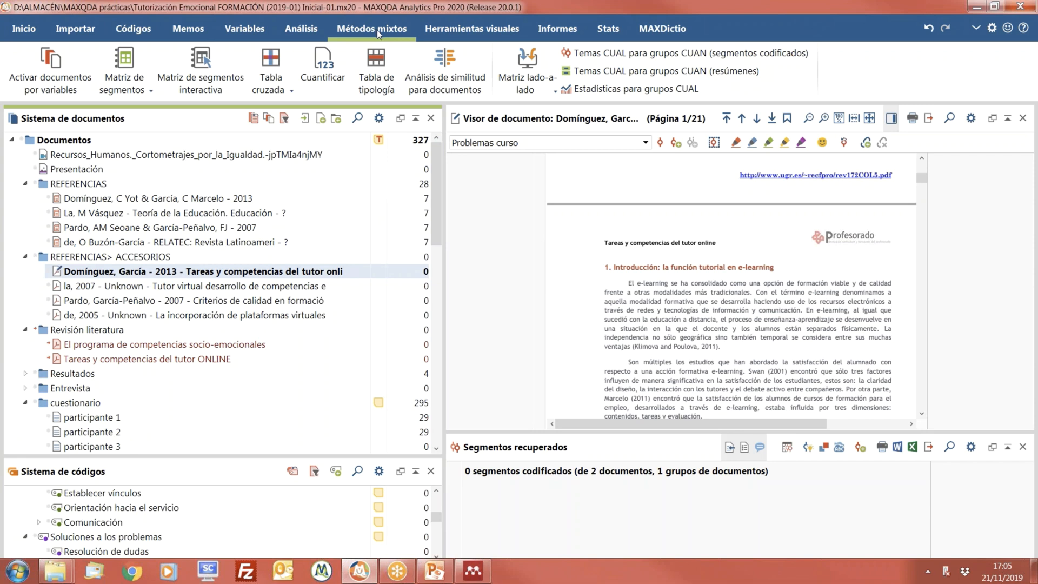
click(290, 93)
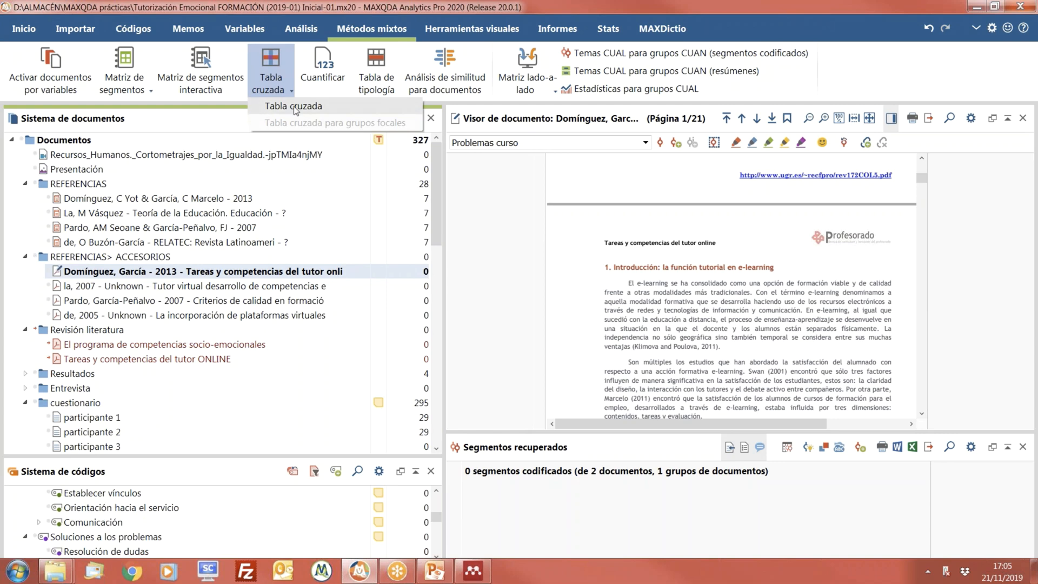
drag(436, 237, 441, 299)
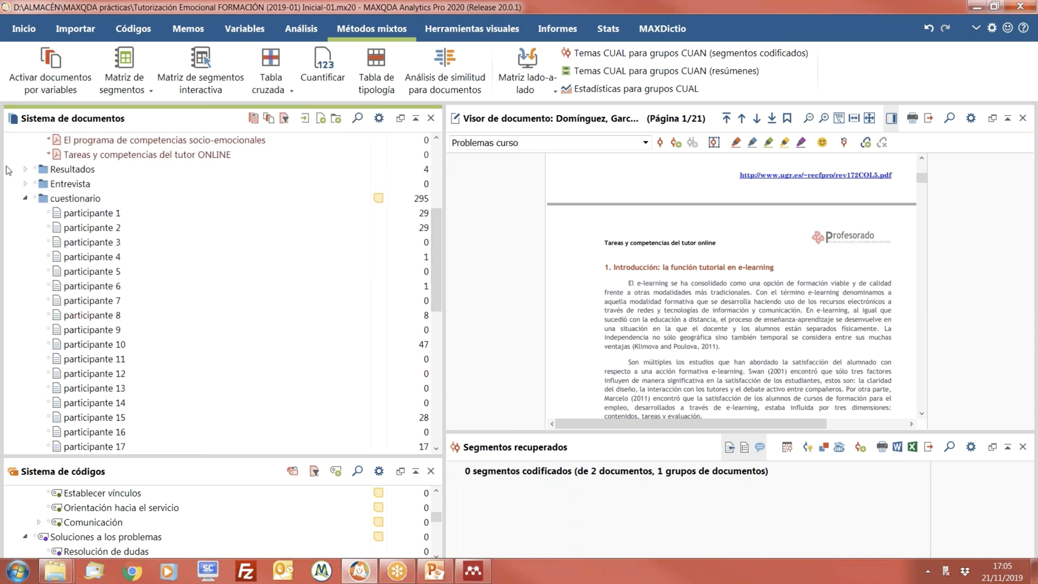
click(36, 198)
drag(128, 456, 160, 204)
click(43, 286)
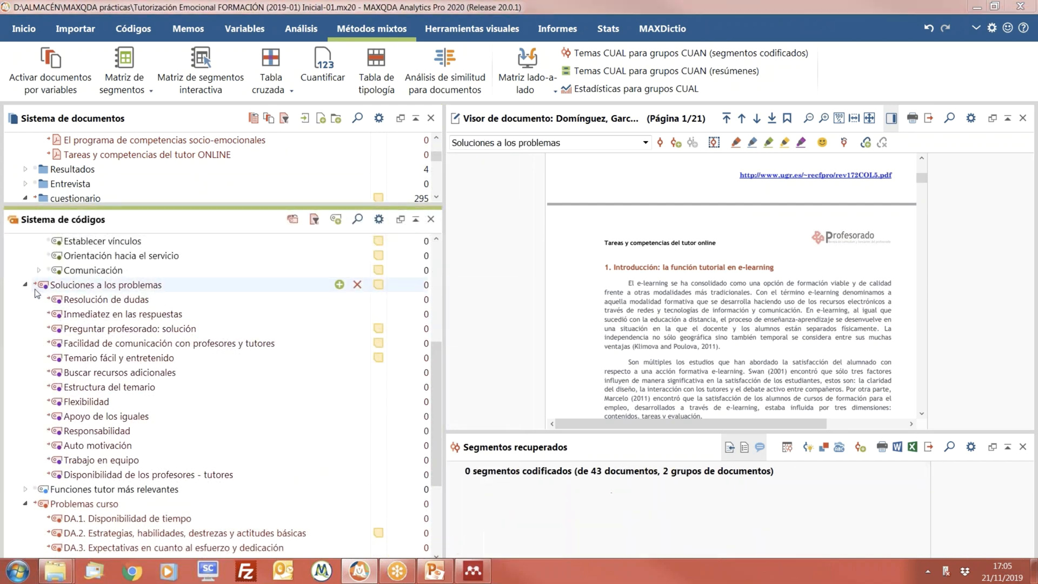
Step: Create a crosstab with Sexo = Hombre and Sexo = Mujer as columns, restricted to activated documents and activated codes
click(291, 91)
click(295, 106)
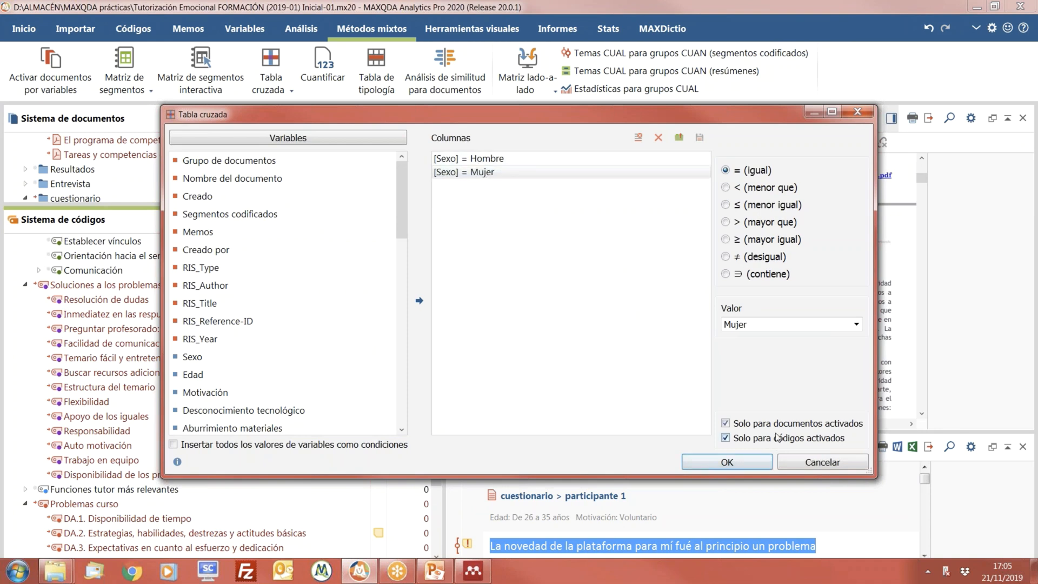
click(765, 462)
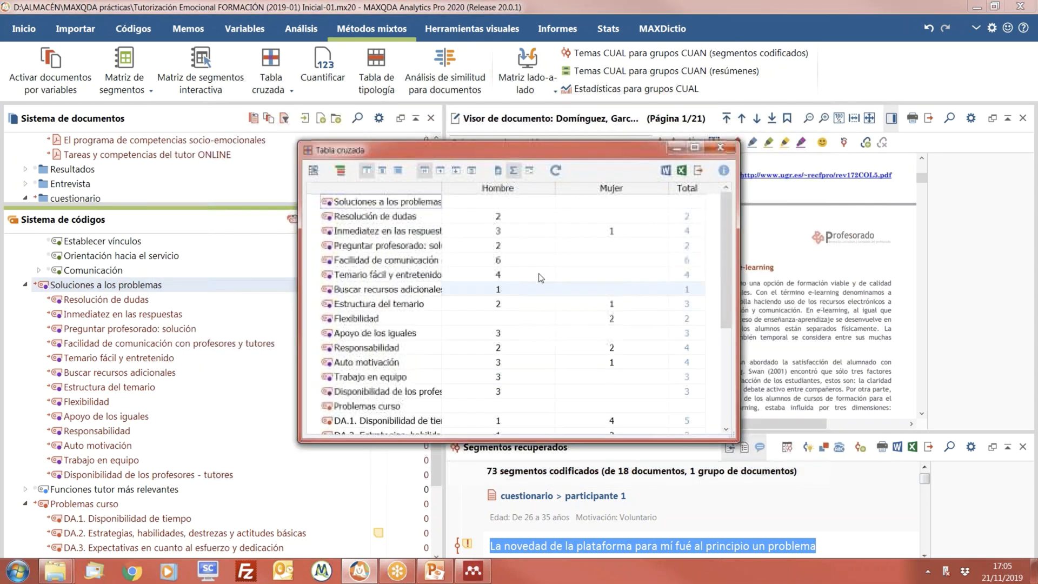
Step: Widen the crosstab's code column, then reposition and enlarge its window to show more codes
drag(442, 187, 500, 187)
drag(739, 319, 876, 315)
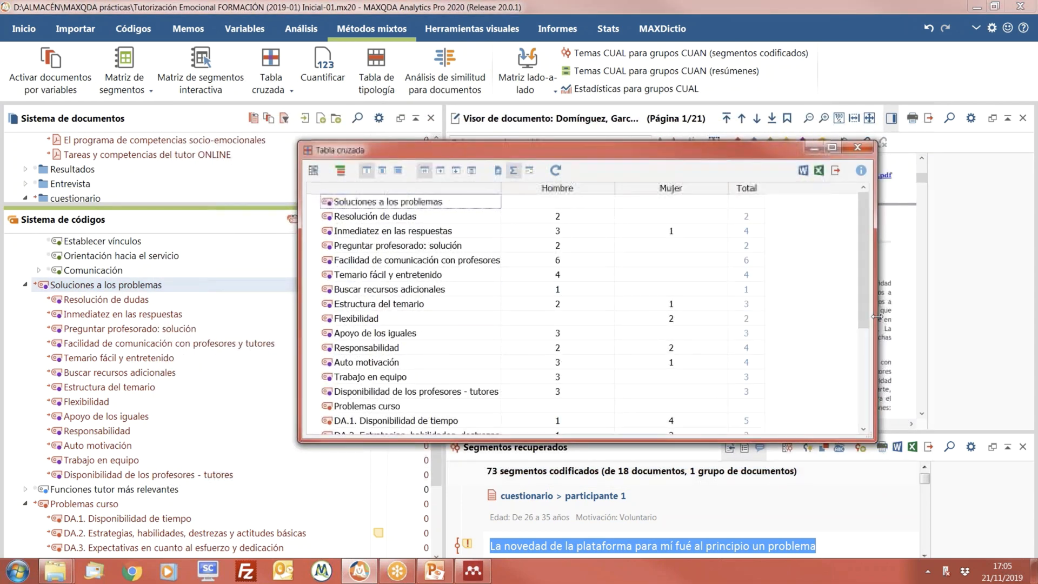
drag(489, 154, 448, 118)
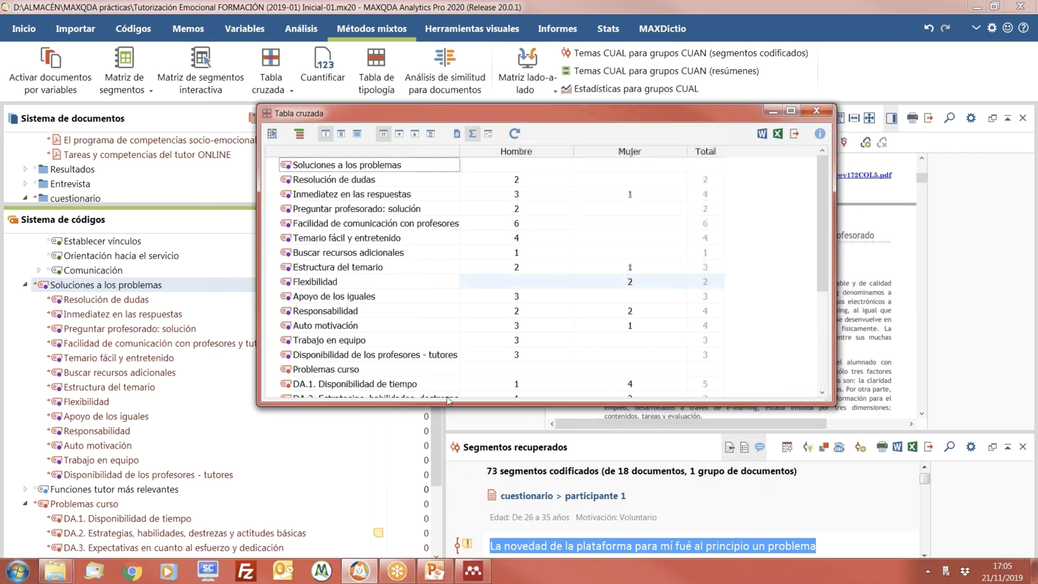
drag(451, 426, 451, 503)
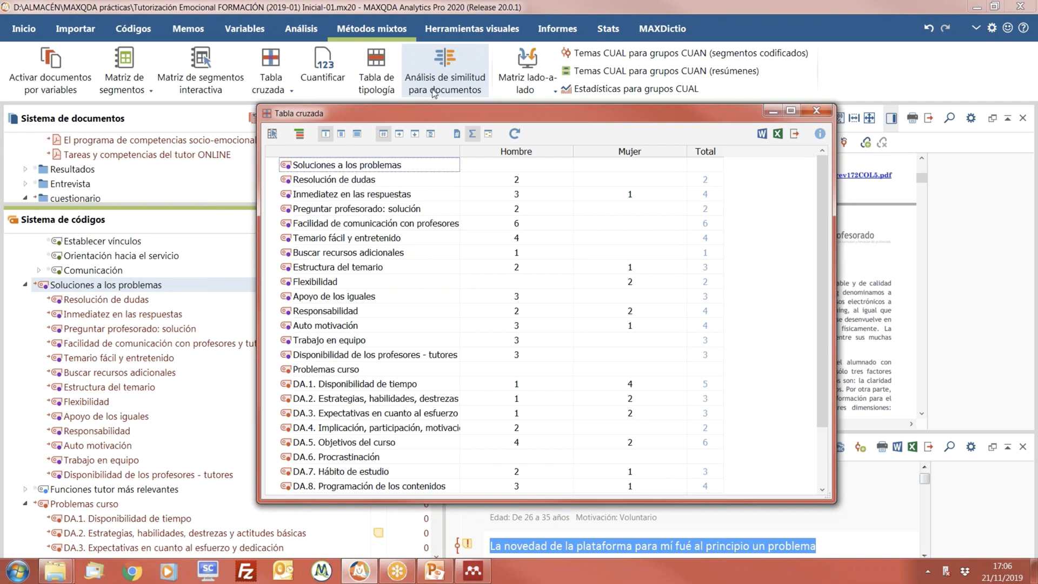
click(538, 97)
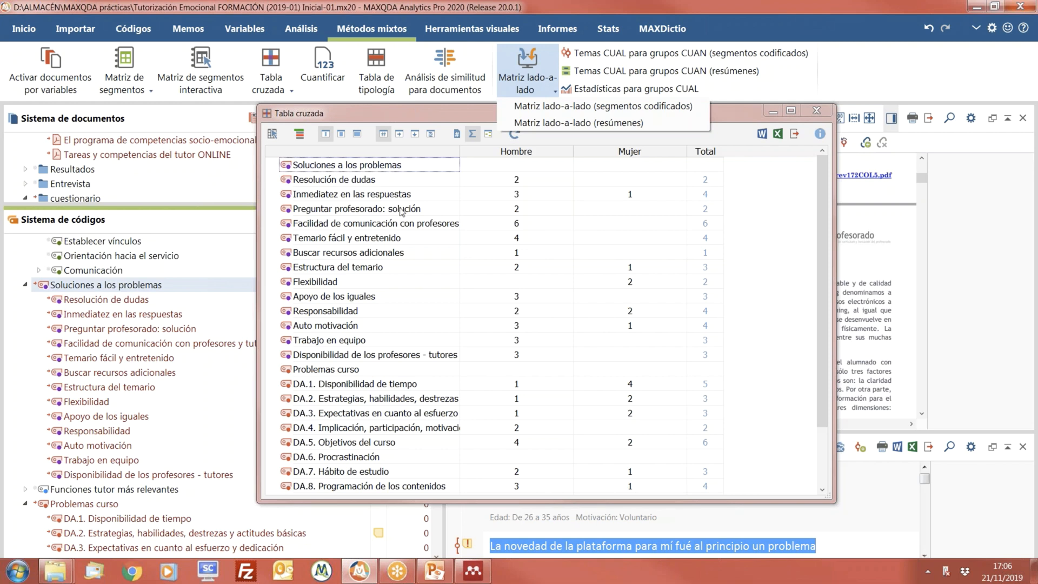
click(610, 34)
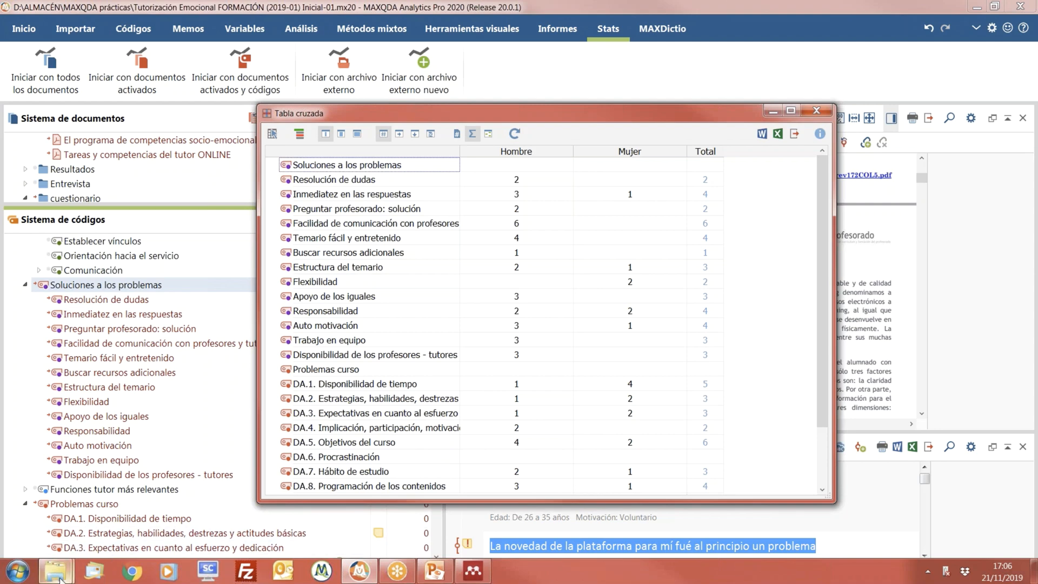
Step: Switch to Windows Explorer to locate the archived ZIP in ALMACÉN, return to MAXQDA and close the crosstab
mouse_move(55, 571)
click(85, 503)
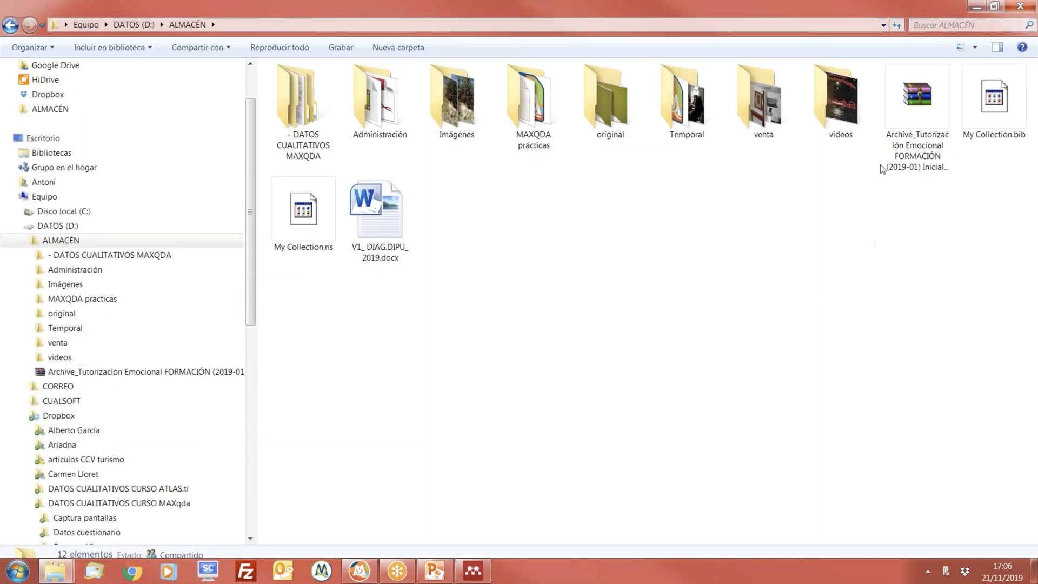
drag(880, 166, 911, 169)
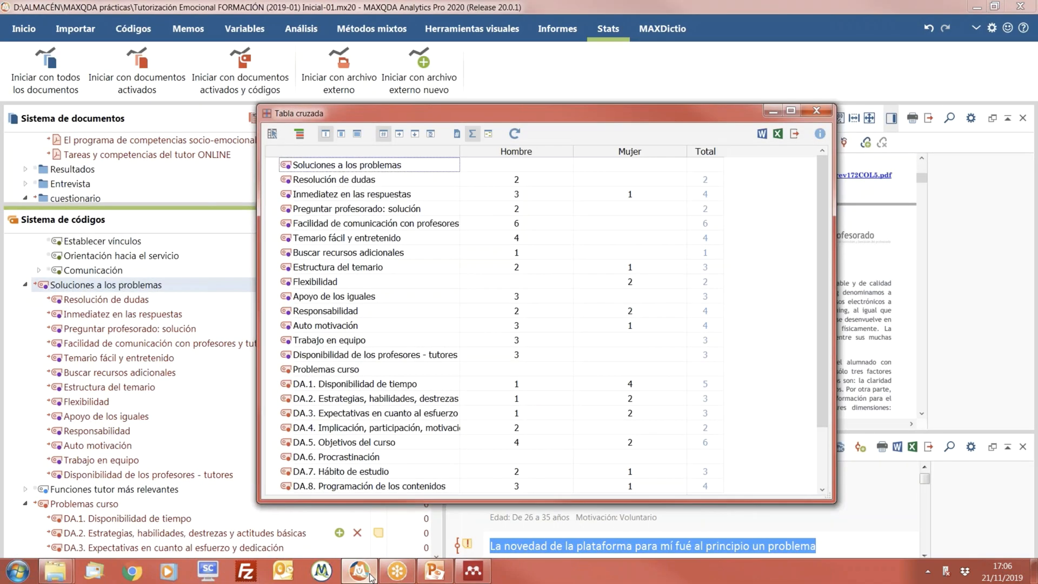
click(359, 571)
click(817, 110)
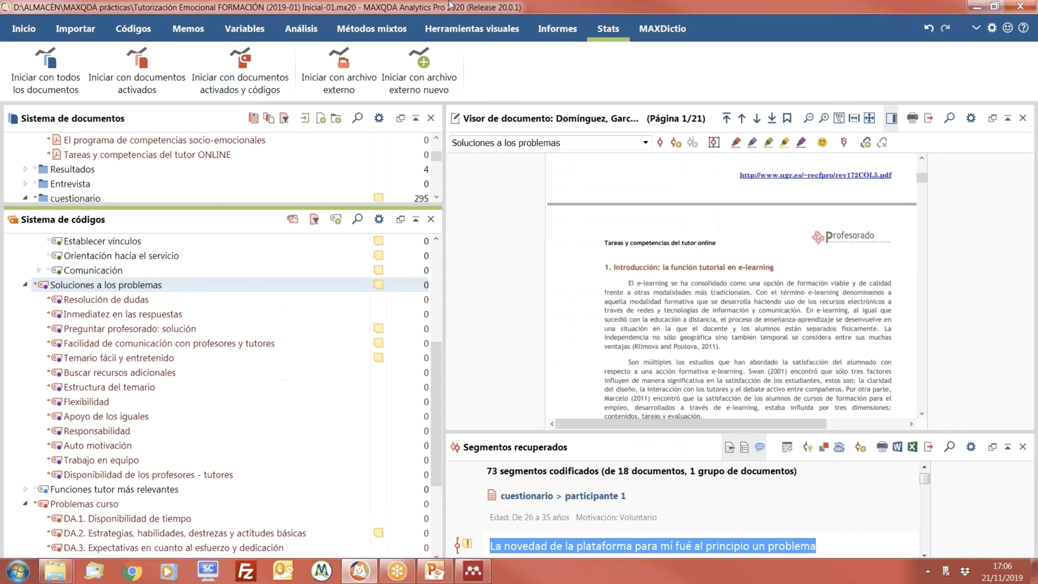
Step: Archive the data of only the activated documents, without ZIP compression, into the MAXQDA prácticas folder
click(36, 30)
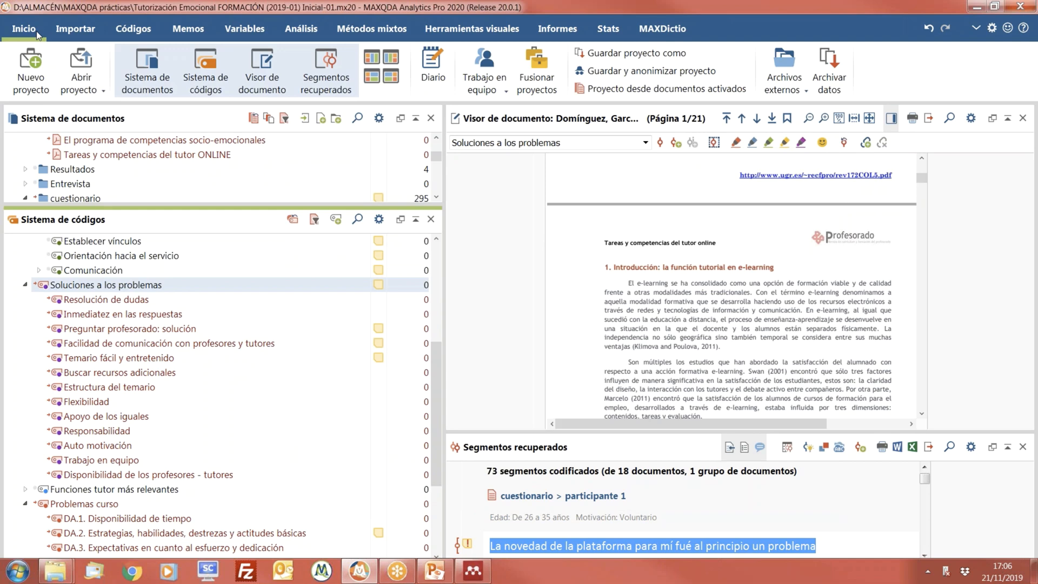
click(837, 91)
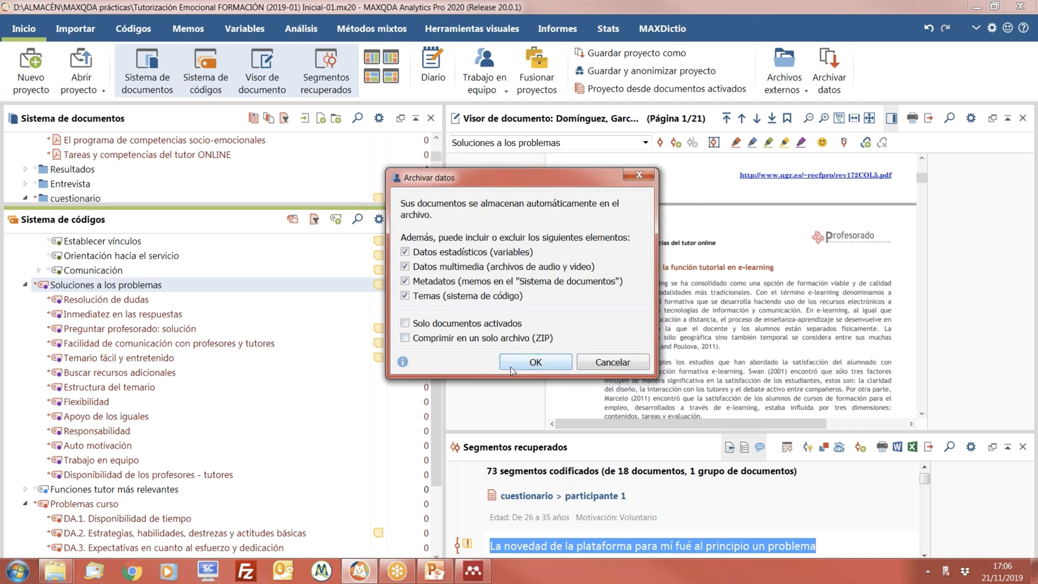
click(480, 326)
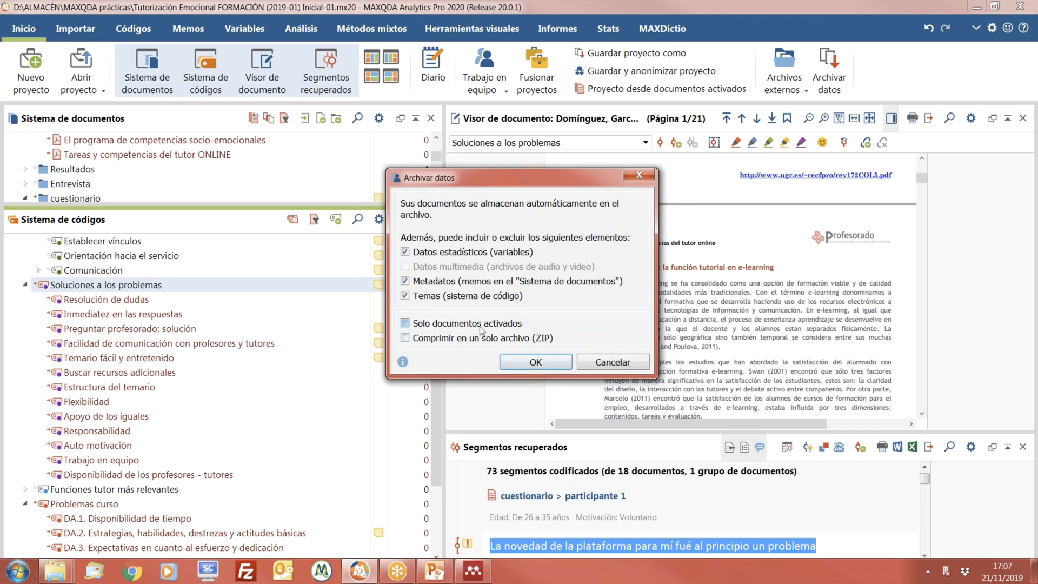
click(532, 363)
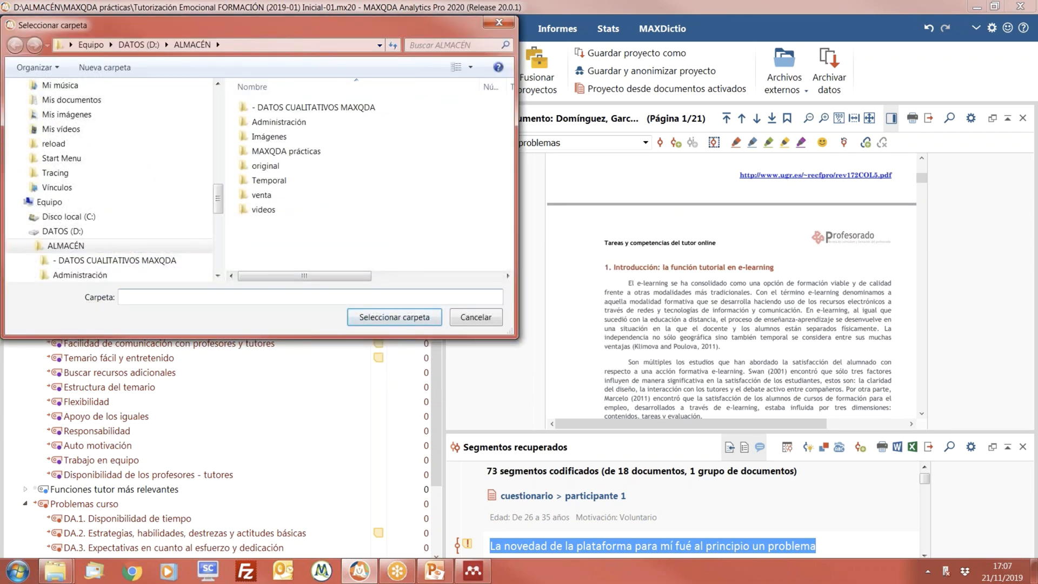
text(proyecto)
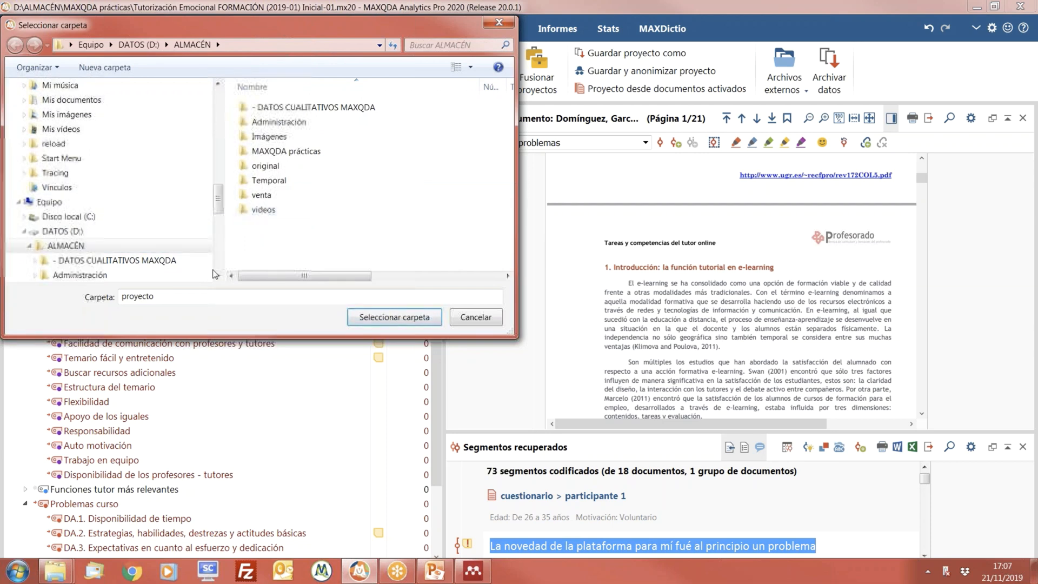
double_click(286, 151)
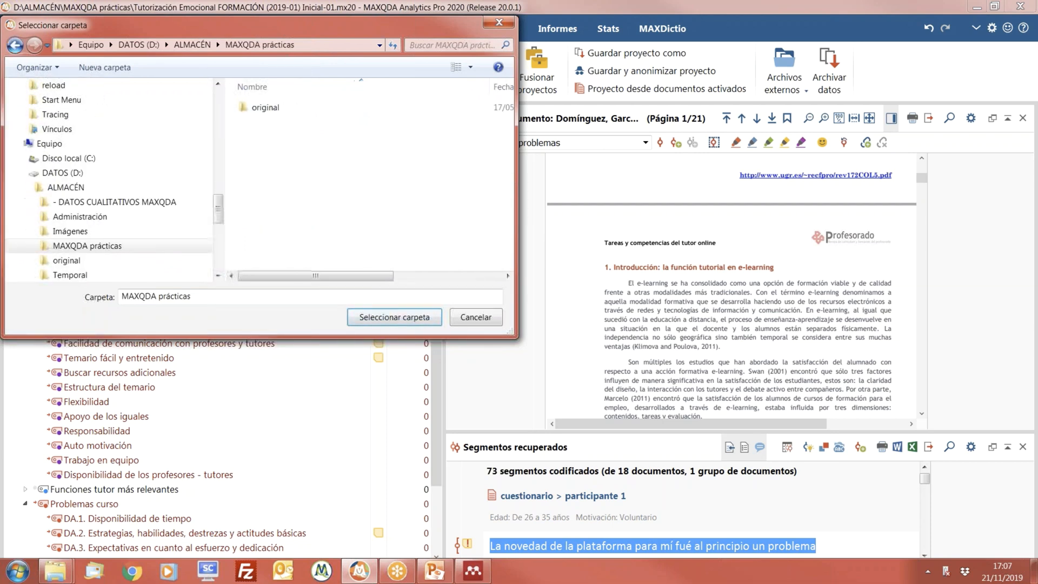
click(412, 319)
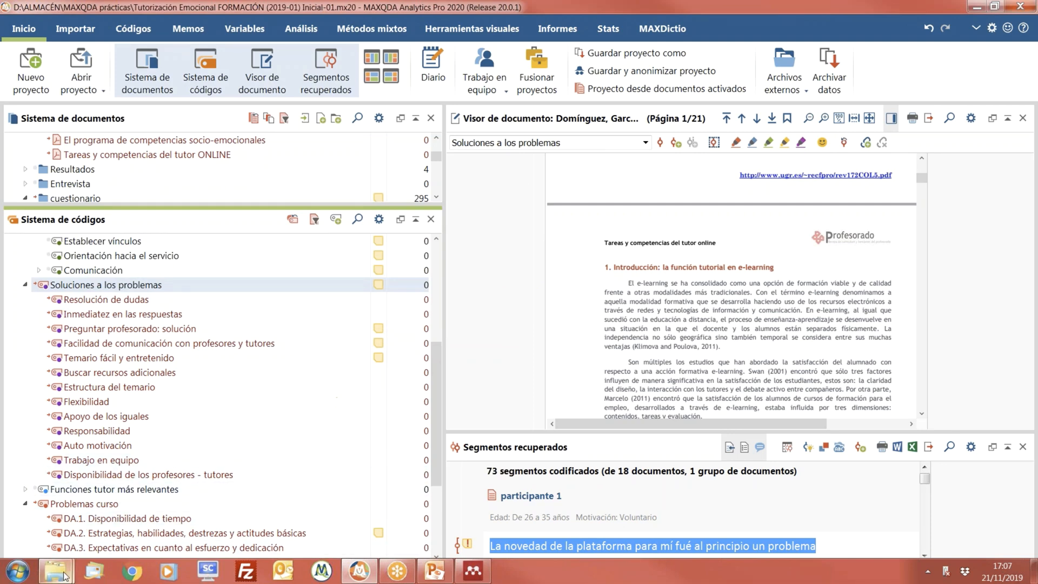
Step: Switch to Windows Explorer and open the new archive folder inside MAXQDA prácticas in ALMACÉN
mouse_move(64, 575)
click(98, 500)
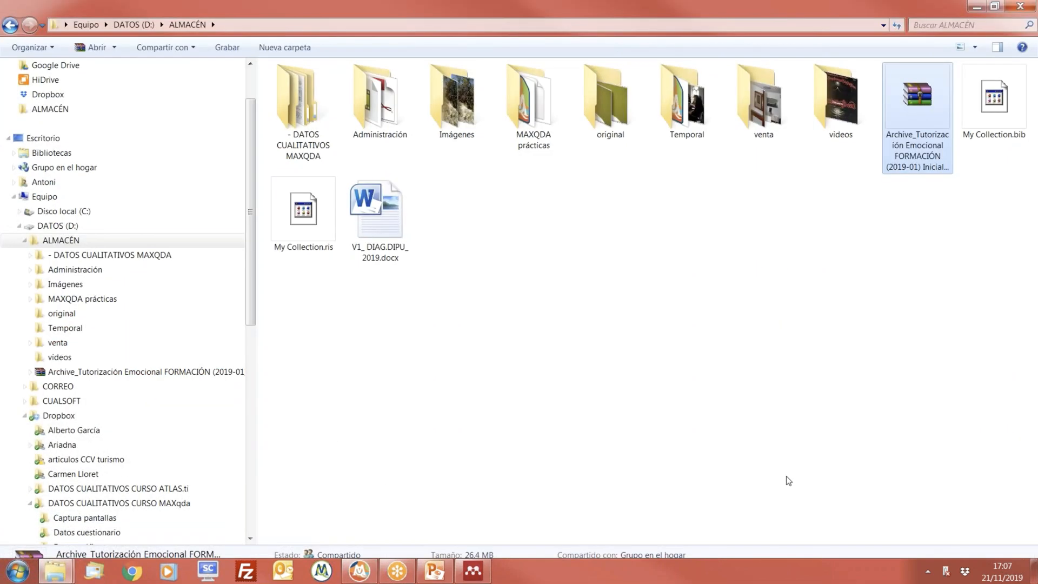
click(534, 113)
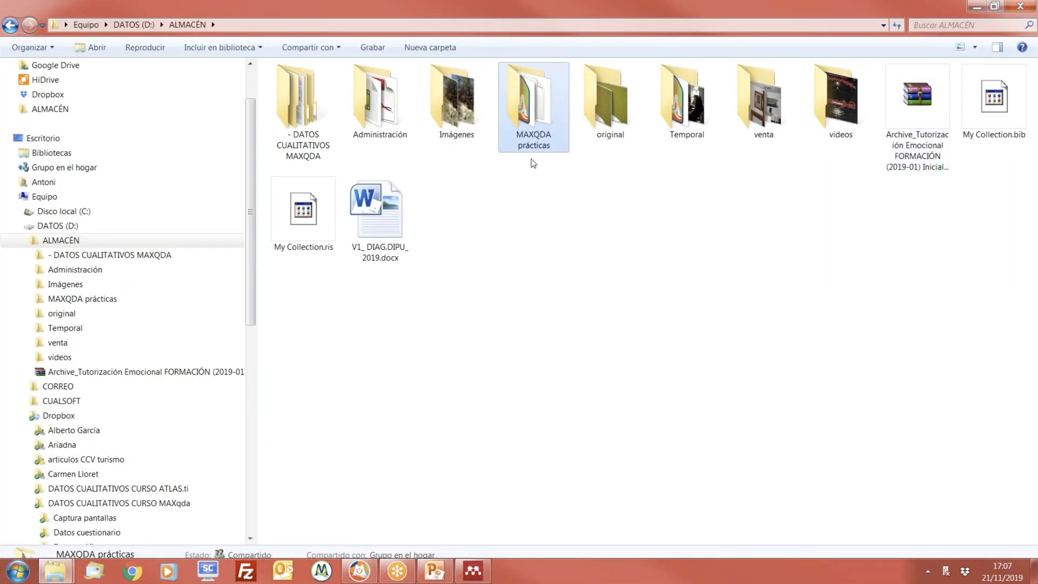
double_click(527, 145)
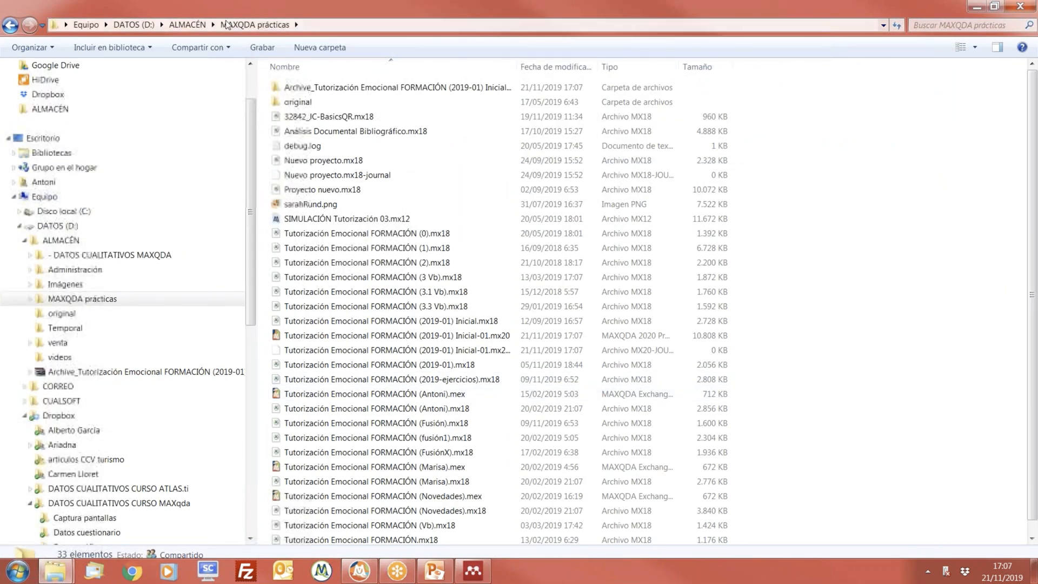
double_click(303, 87)
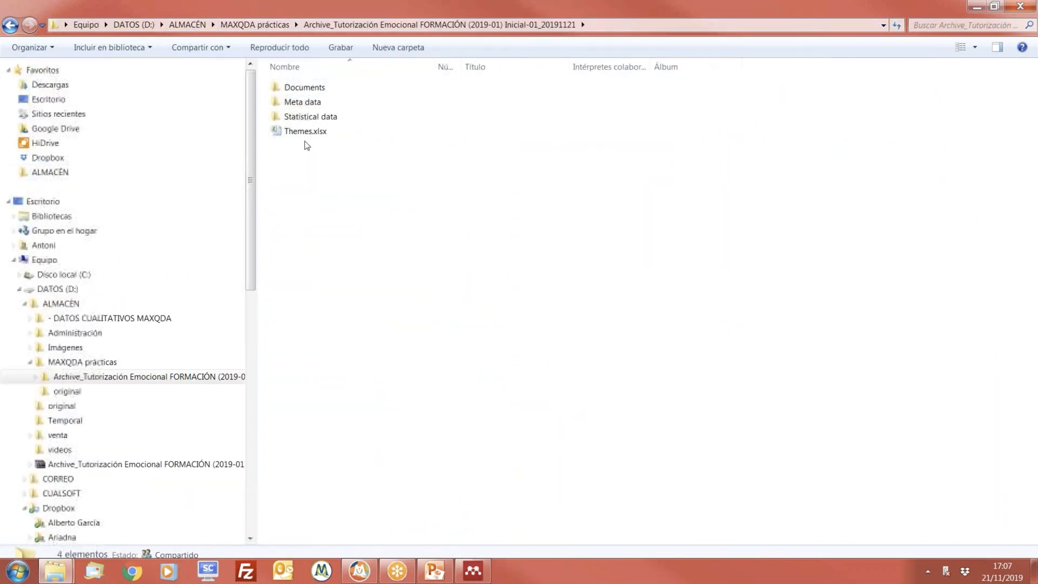
Step: Examine Themes.xlsx in the archive and Variables.sav in its Statistical data folder
click(291, 134)
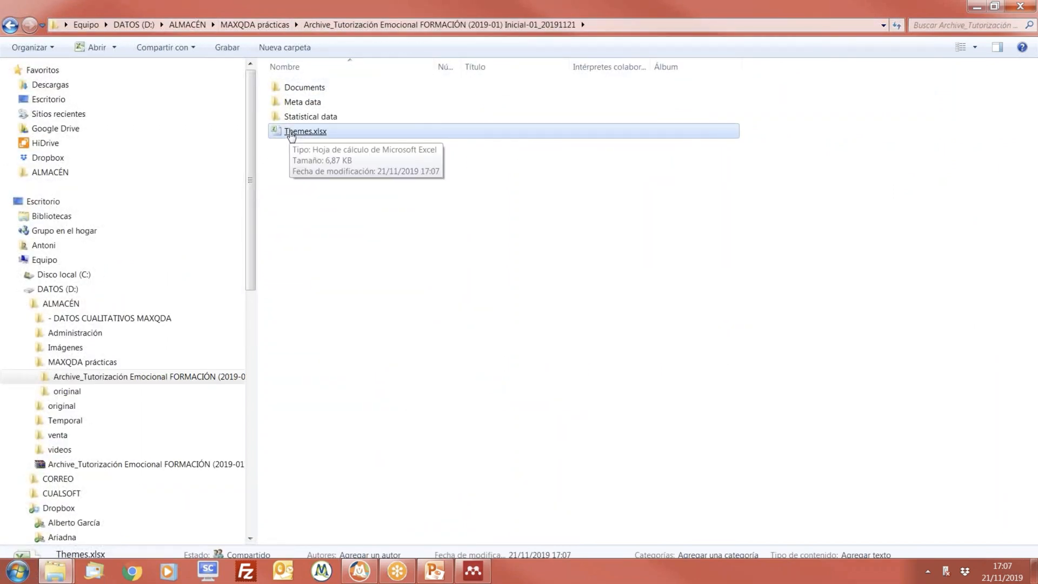
double_click(302, 116)
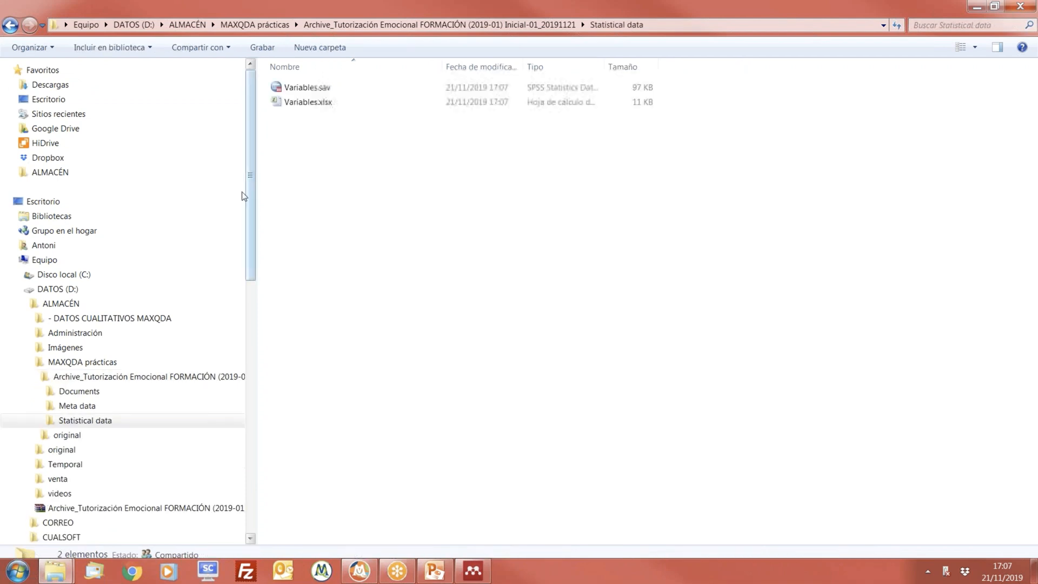
click(328, 90)
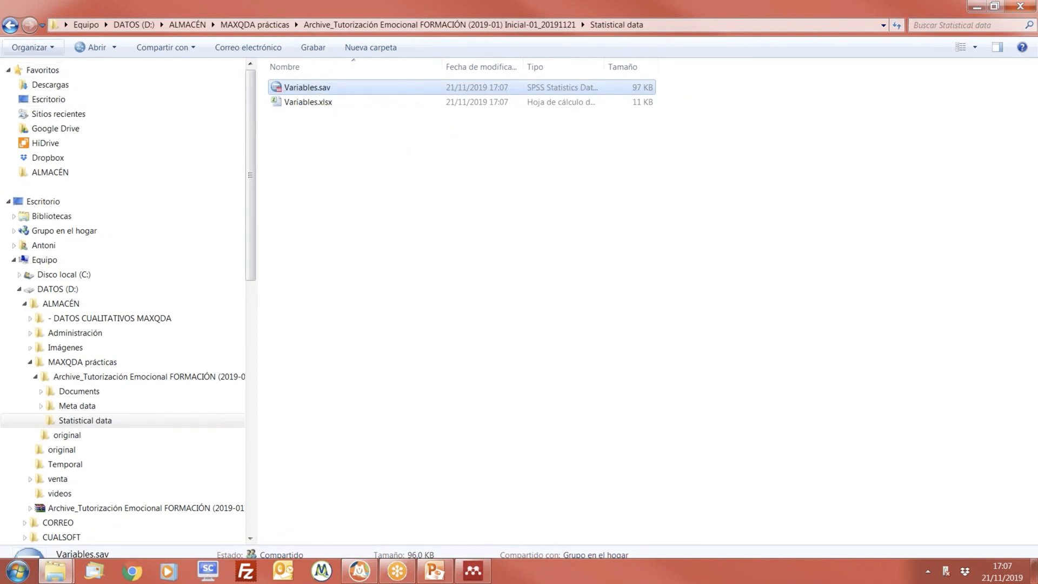
Step: Examine the archive's Meta data folder and its cuestionario subfolder
click(10, 24)
double_click(301, 102)
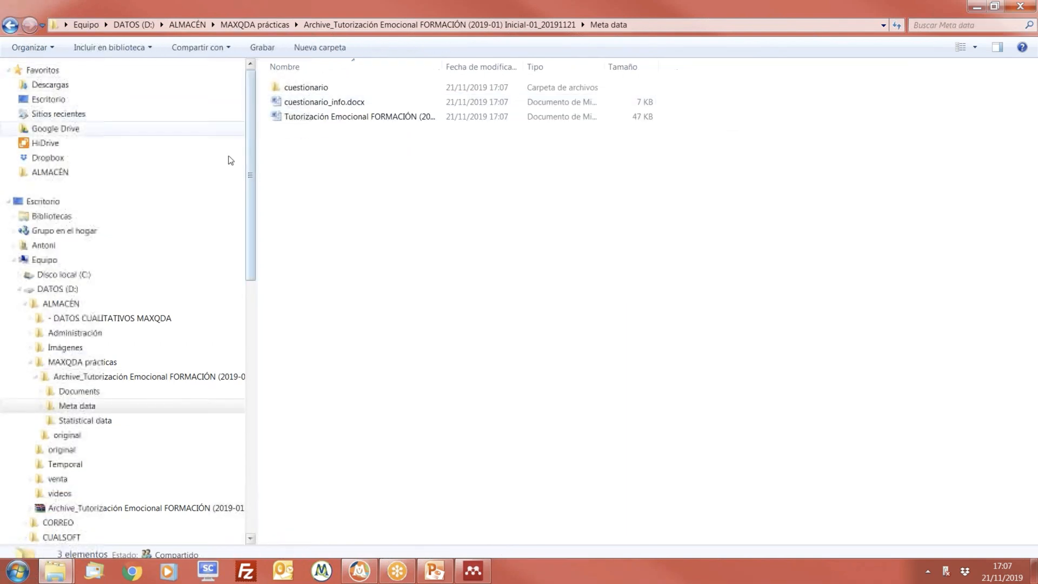
click(303, 89)
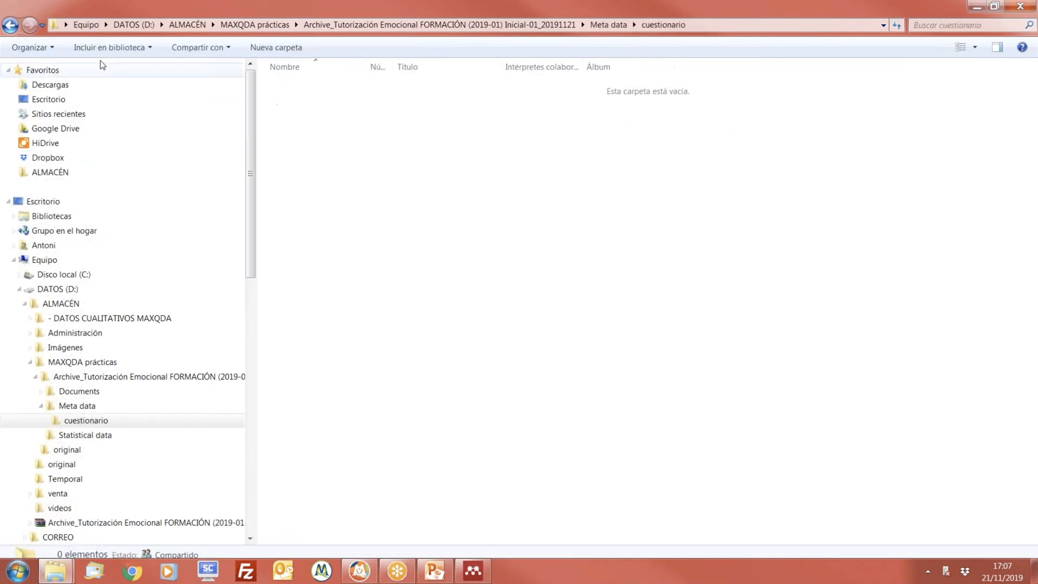
click(10, 25)
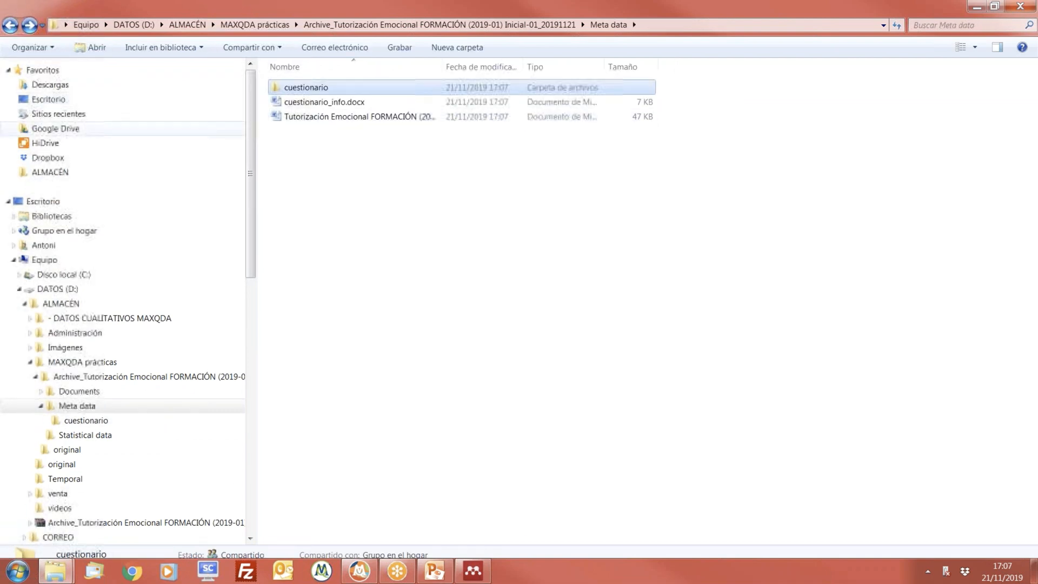
Step: Examine the cuestionario and Revisión_literatura subfolders of the archive's Documents folder, then collapse MAXQDA prácticas in the folder tree
click(79, 390)
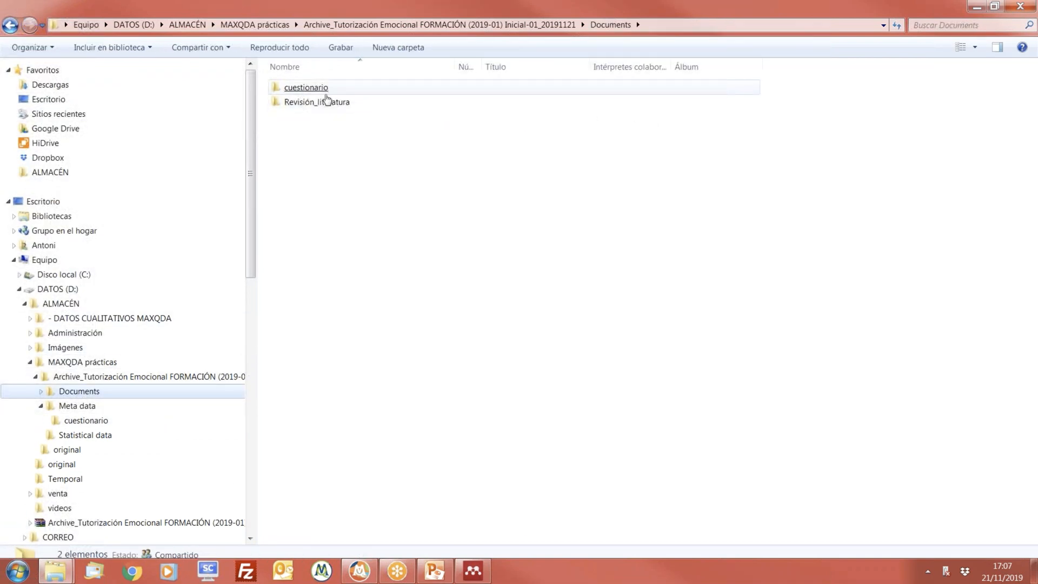
double_click(292, 87)
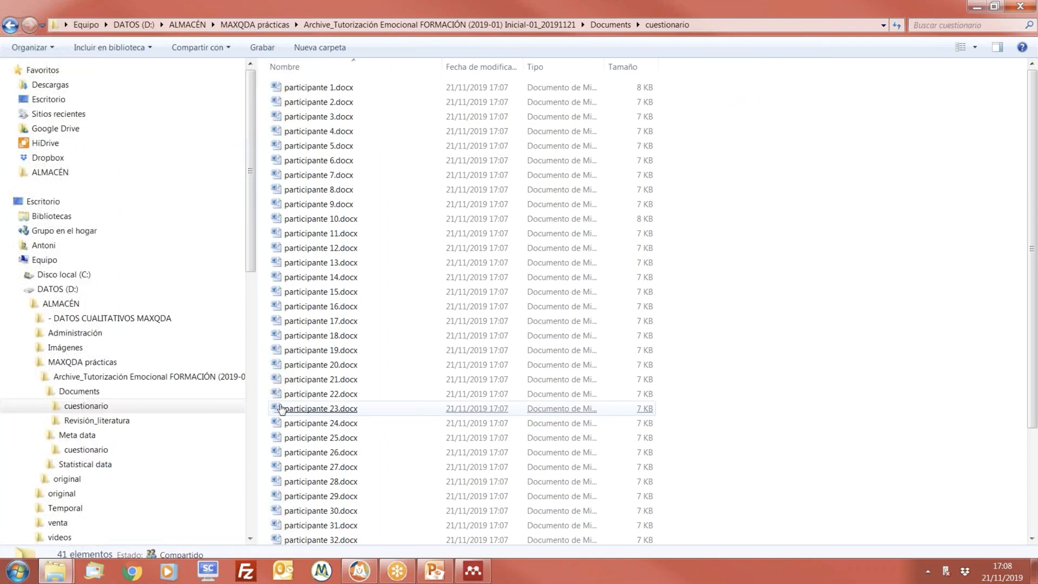
click(11, 25)
double_click(318, 102)
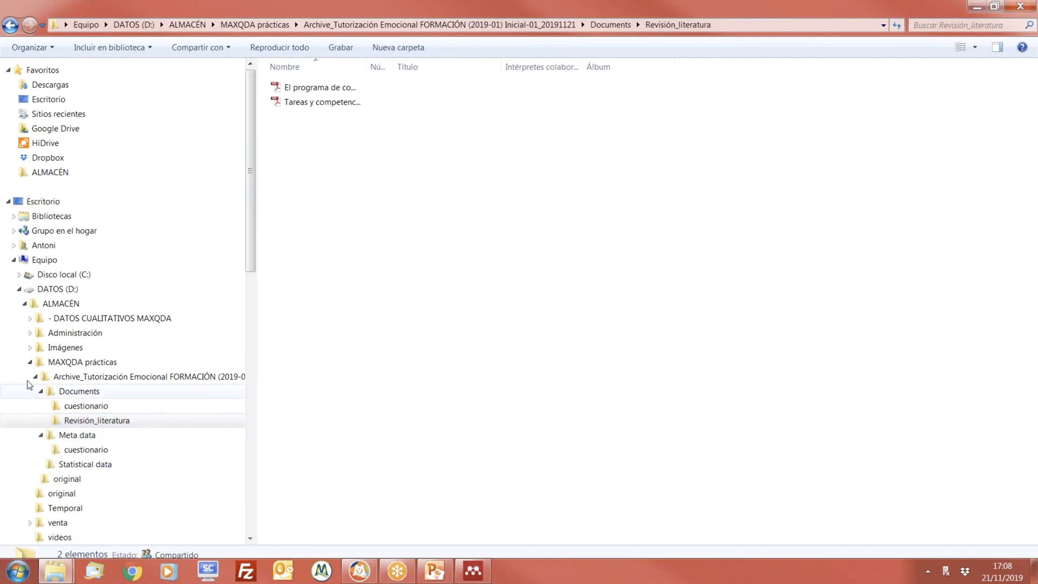
click(29, 363)
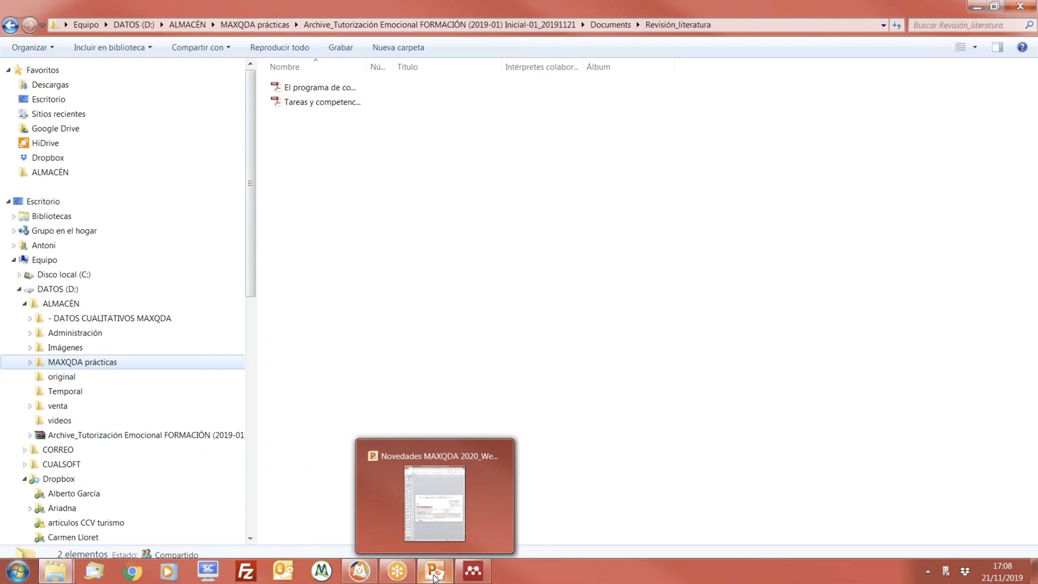
Step: Switch briefly to the Novedades MAXQDA 2020 presentation in PowerPoint and return to the MAXQDA project
click(434, 574)
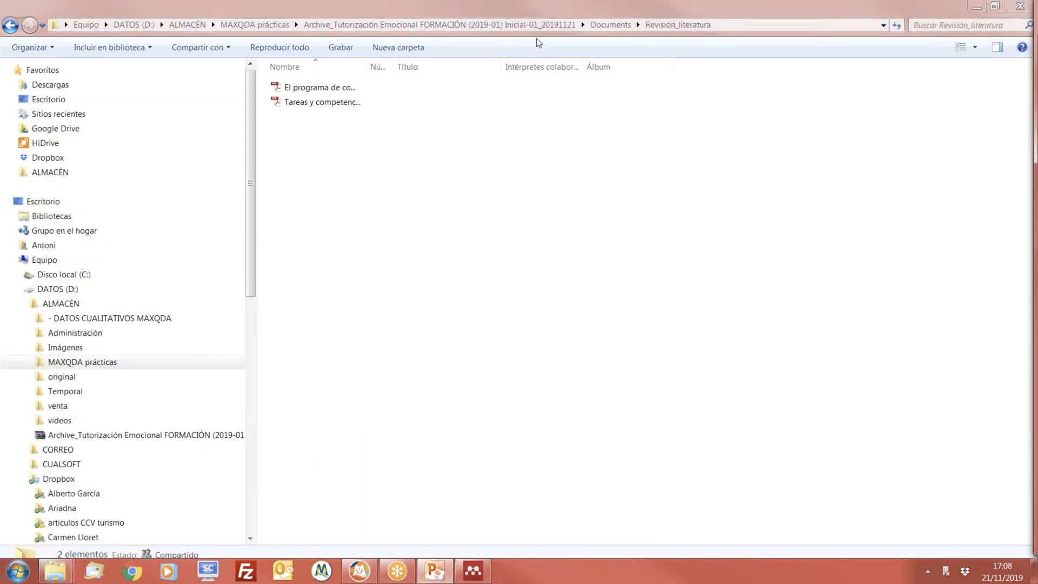
drag(539, 43, 1037, 36)
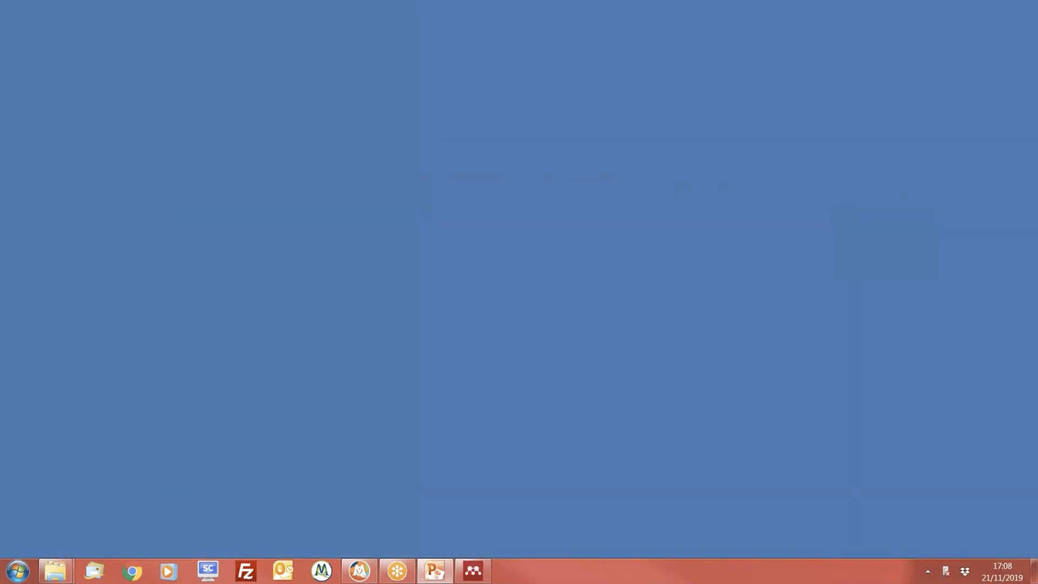
click(360, 571)
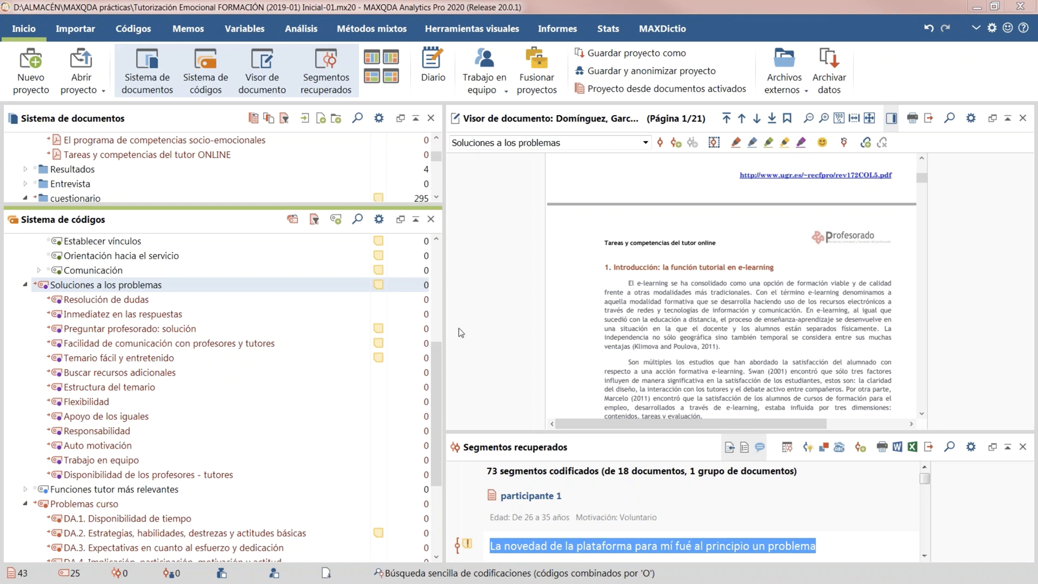
click(334, 5)
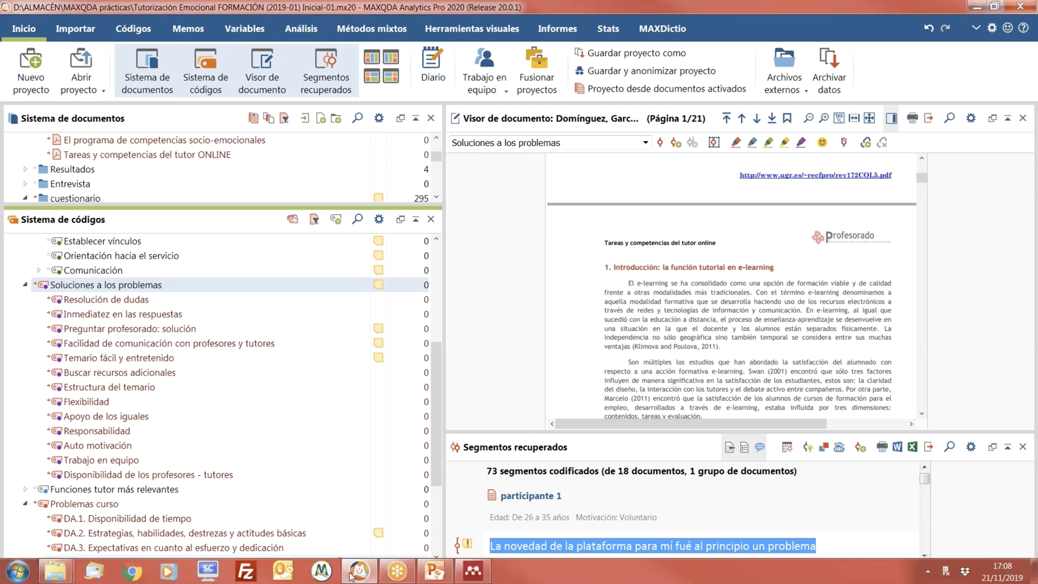
click(20, 570)
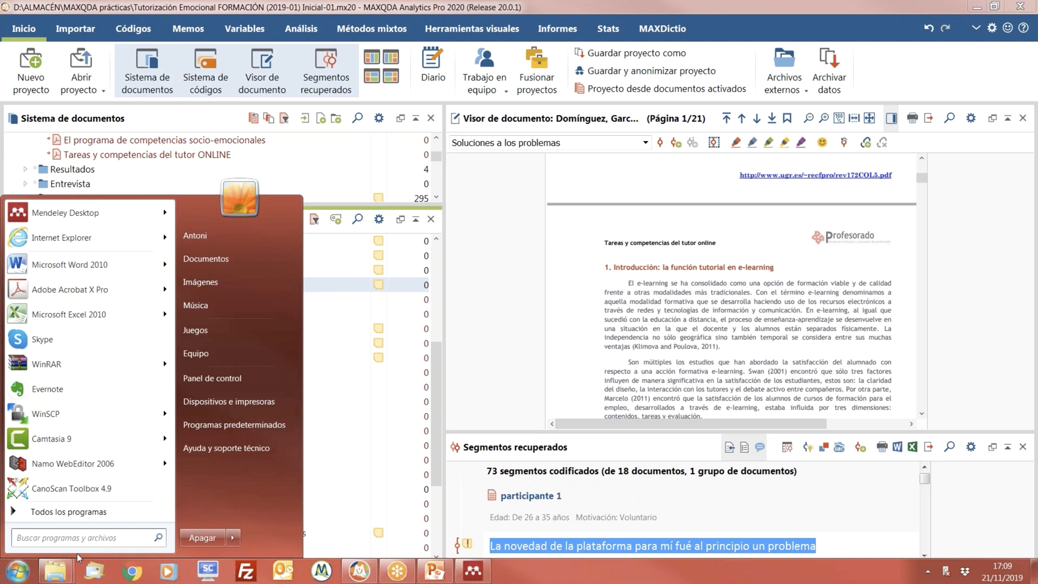
click(610, 7)
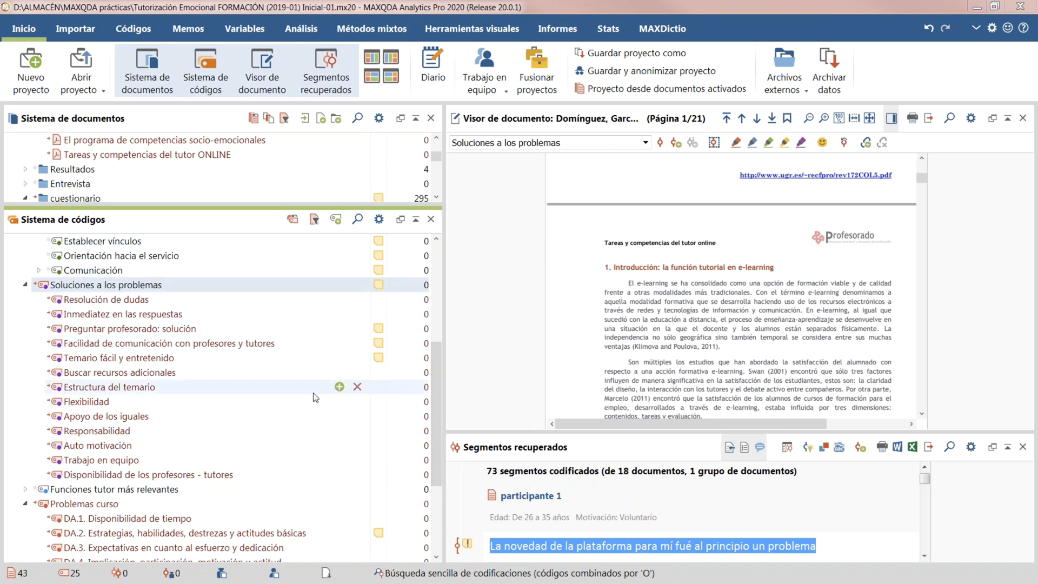
Step: Display the code system as a table through its display settings
click(379, 220)
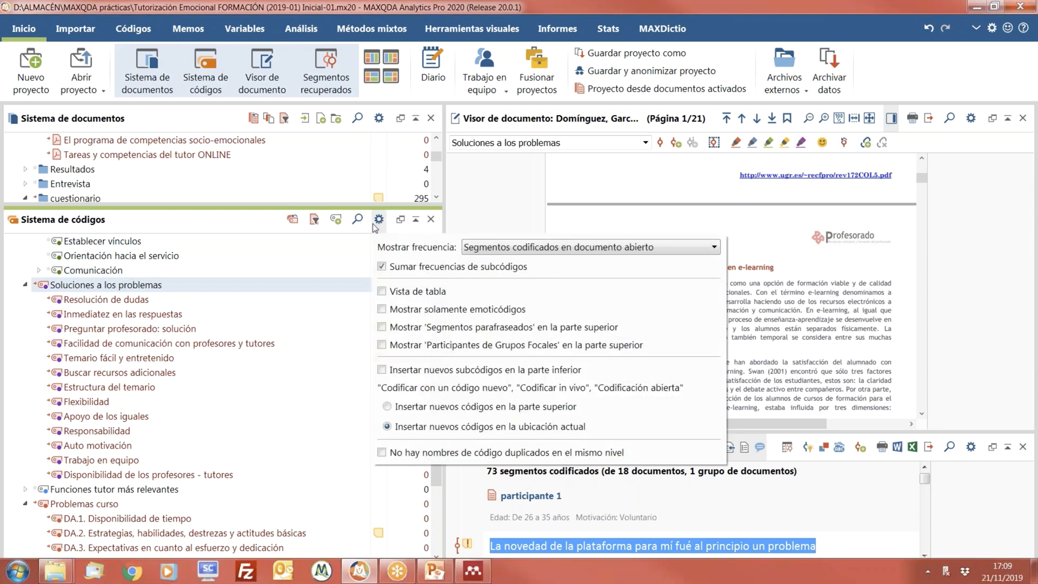
click(382, 292)
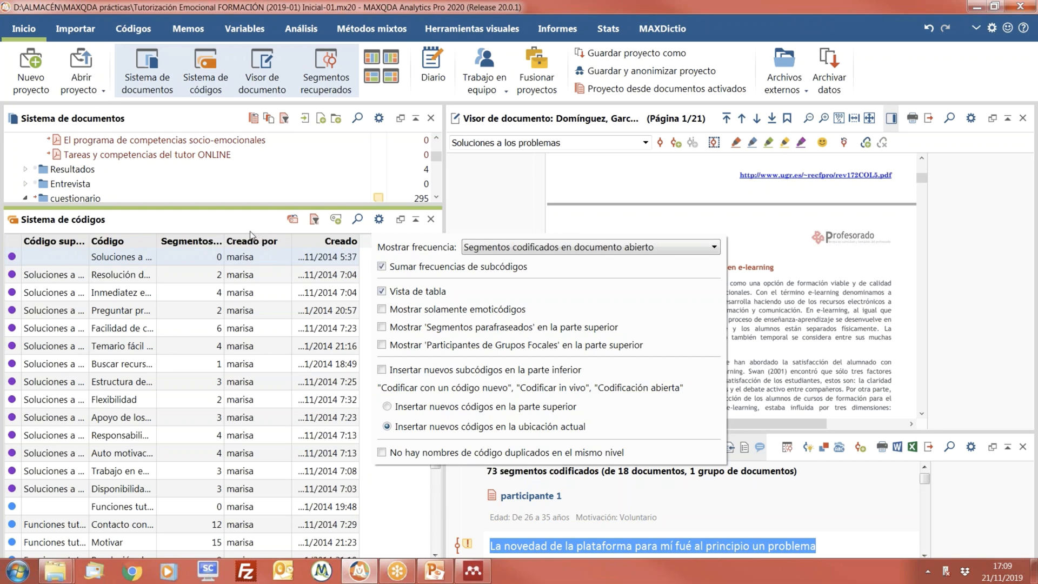
click(213, 232)
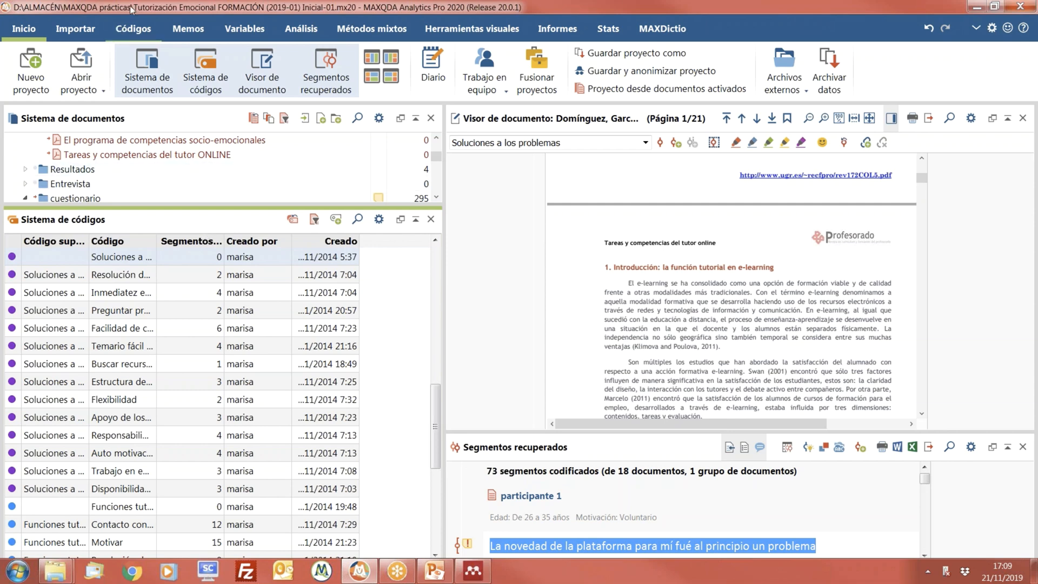
Step: Open the overview of codes, enlarge its window to show more columns and move it below the ribbon
click(555, 33)
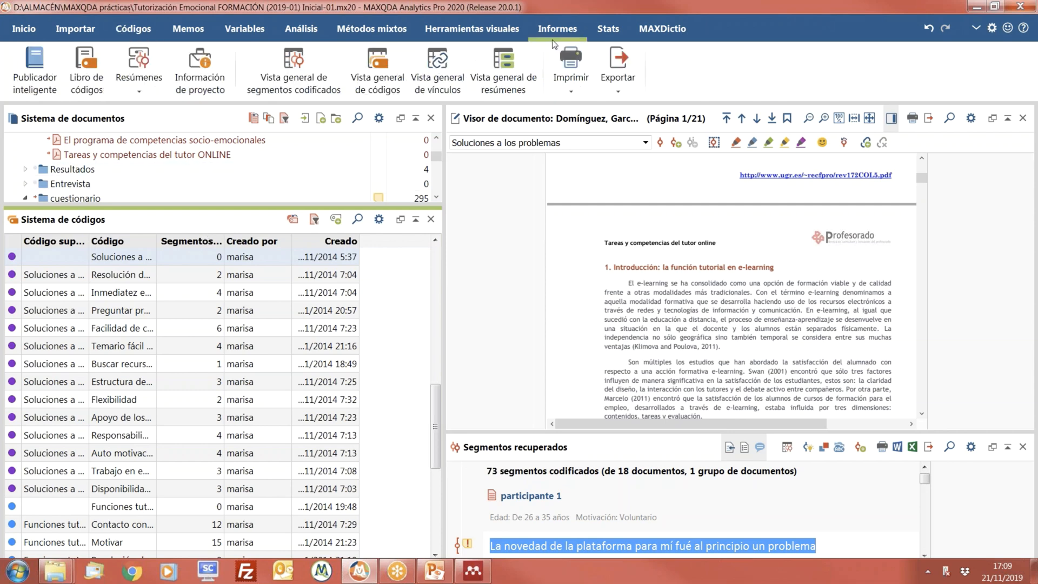
click(394, 86)
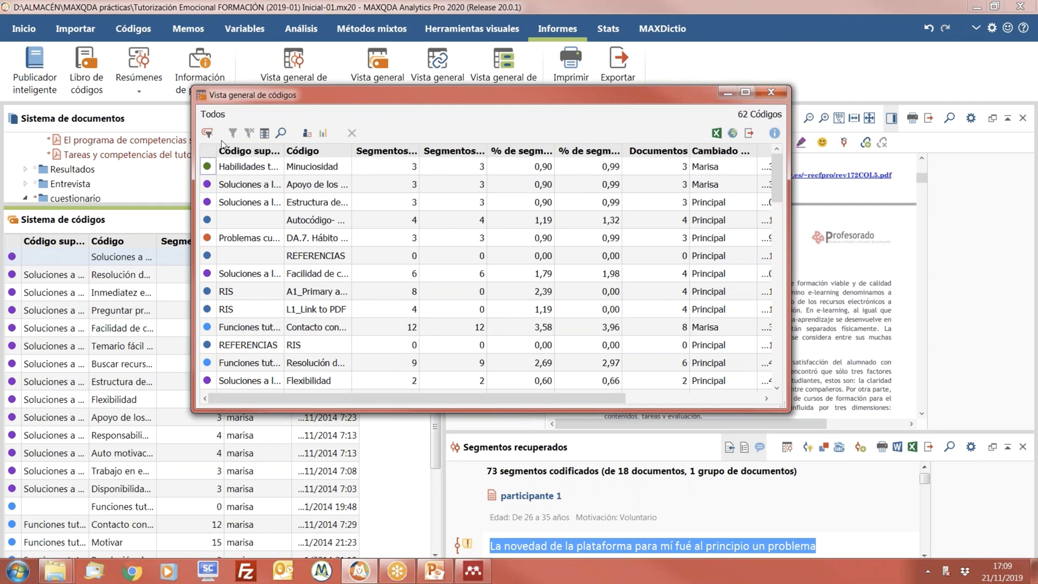
drag(795, 416, 908, 489)
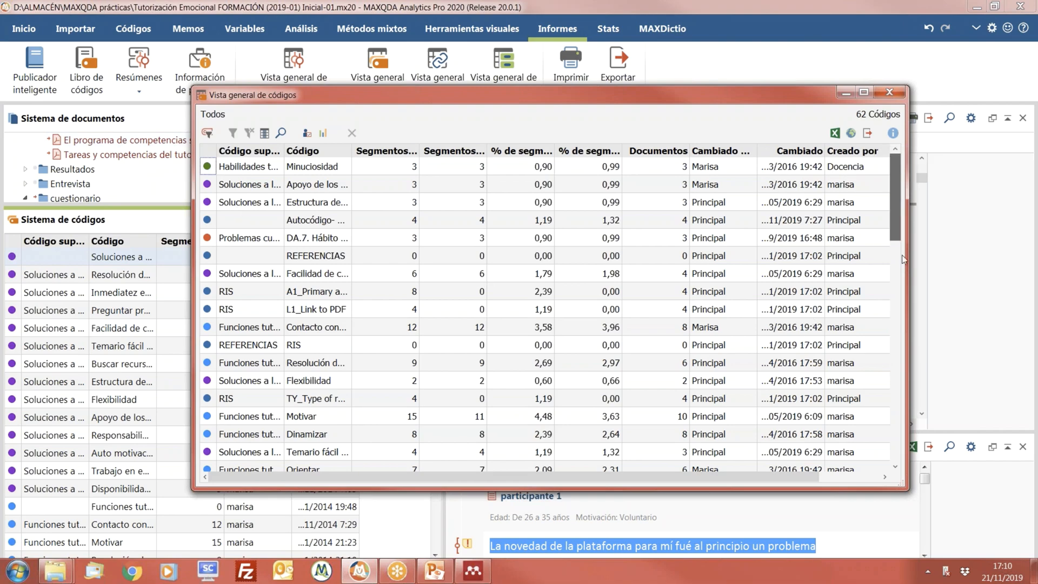
drag(903, 258, 895, 173)
drag(421, 95, 427, 183)
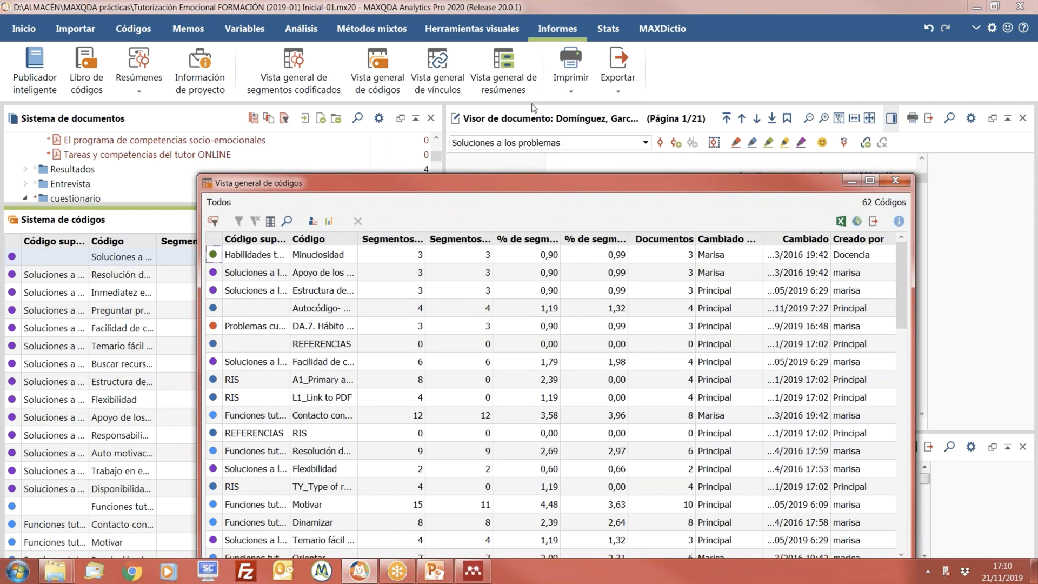
Step: Review the print preview of the code system with its memos at full size and close it without printing
click(562, 91)
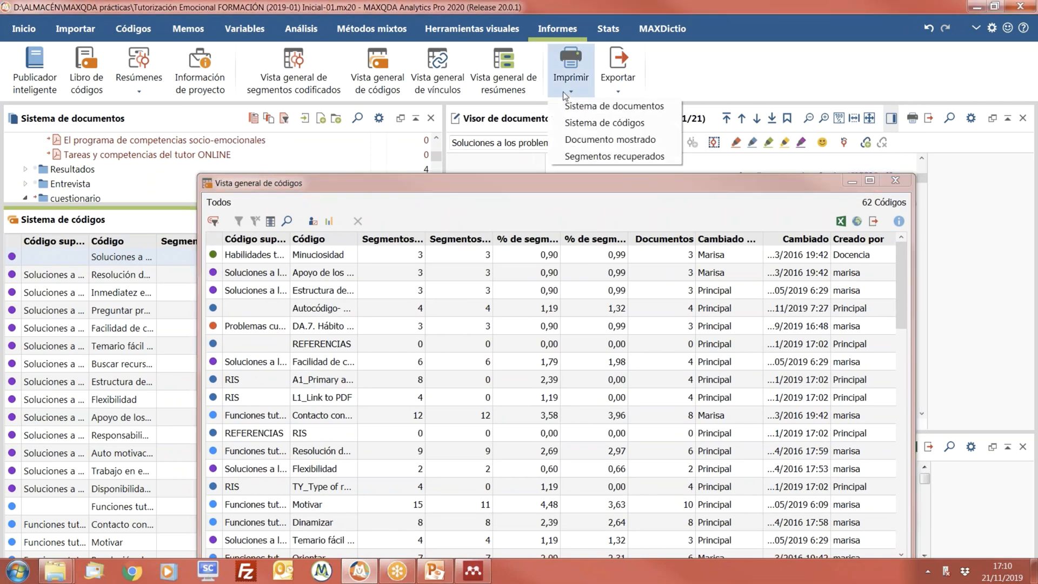
click(594, 127)
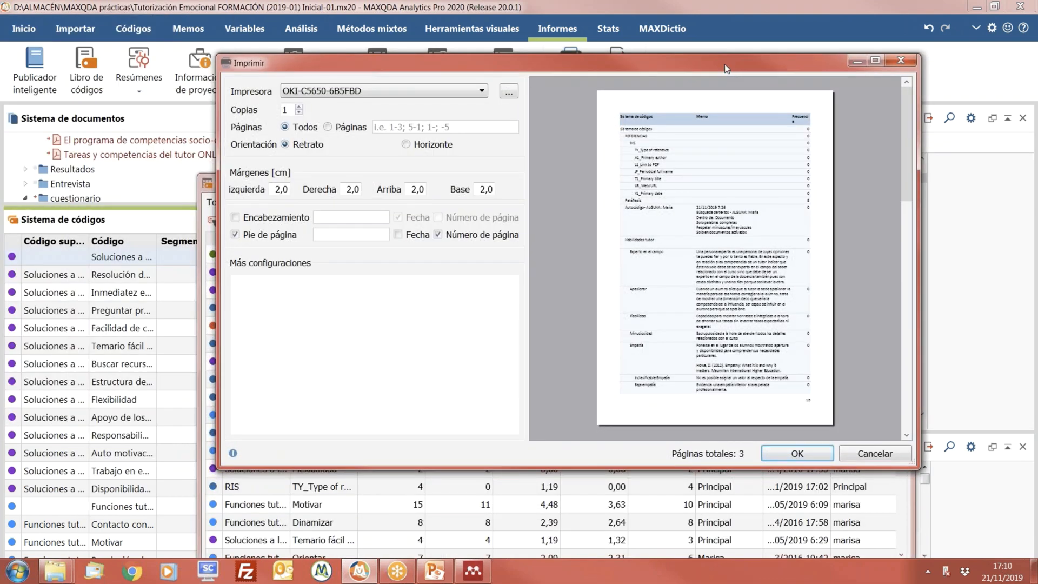
double_click(727, 66)
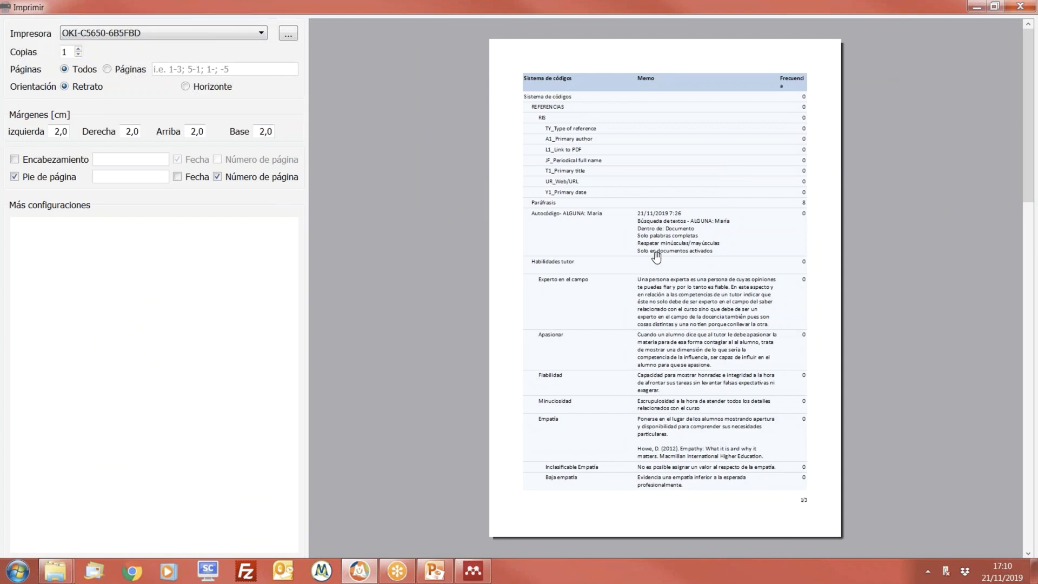
scroll(647, 344, down, 2)
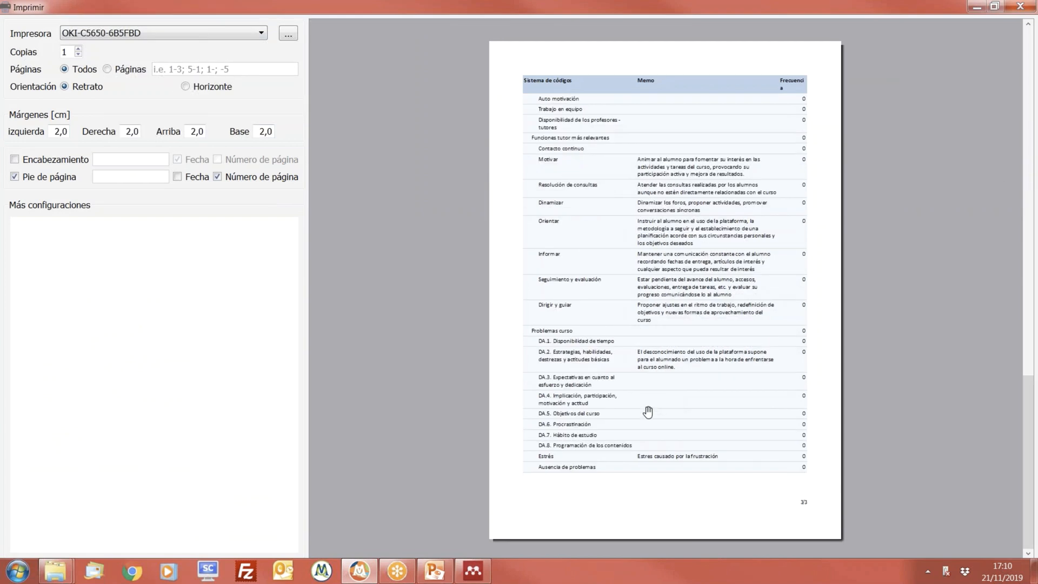
scroll(598, 421, up, 2)
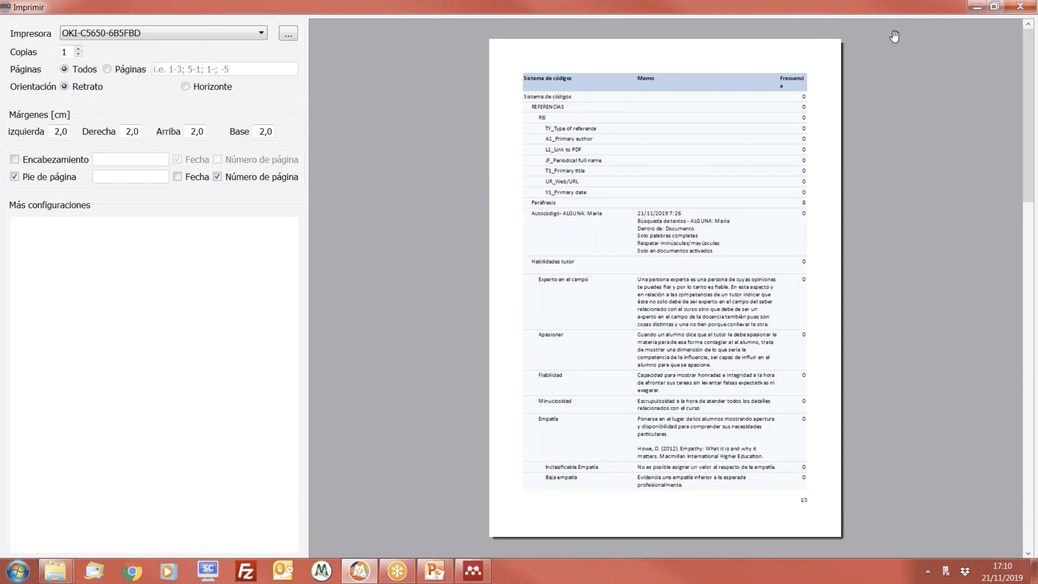
click(1019, 7)
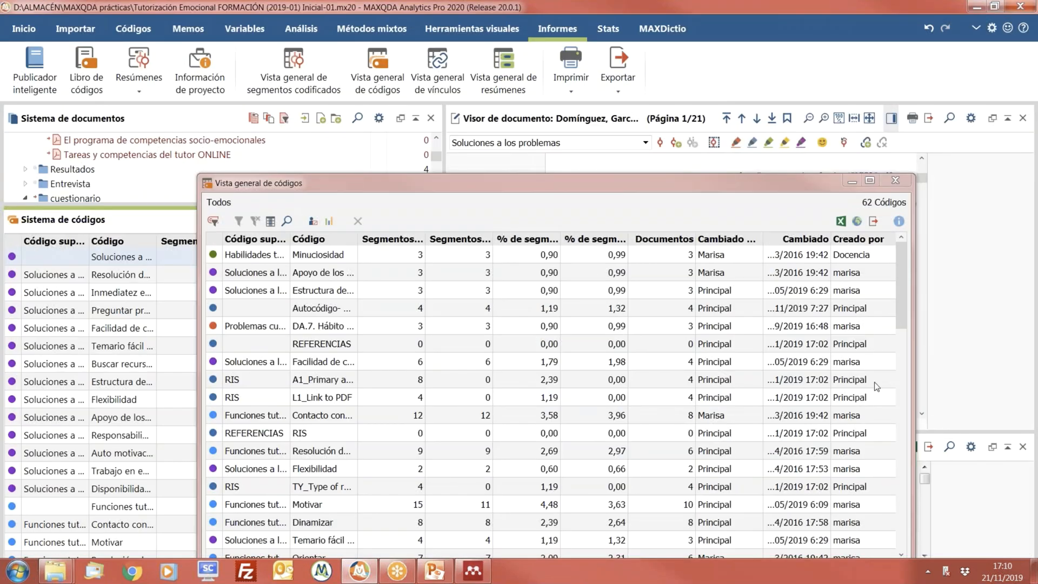